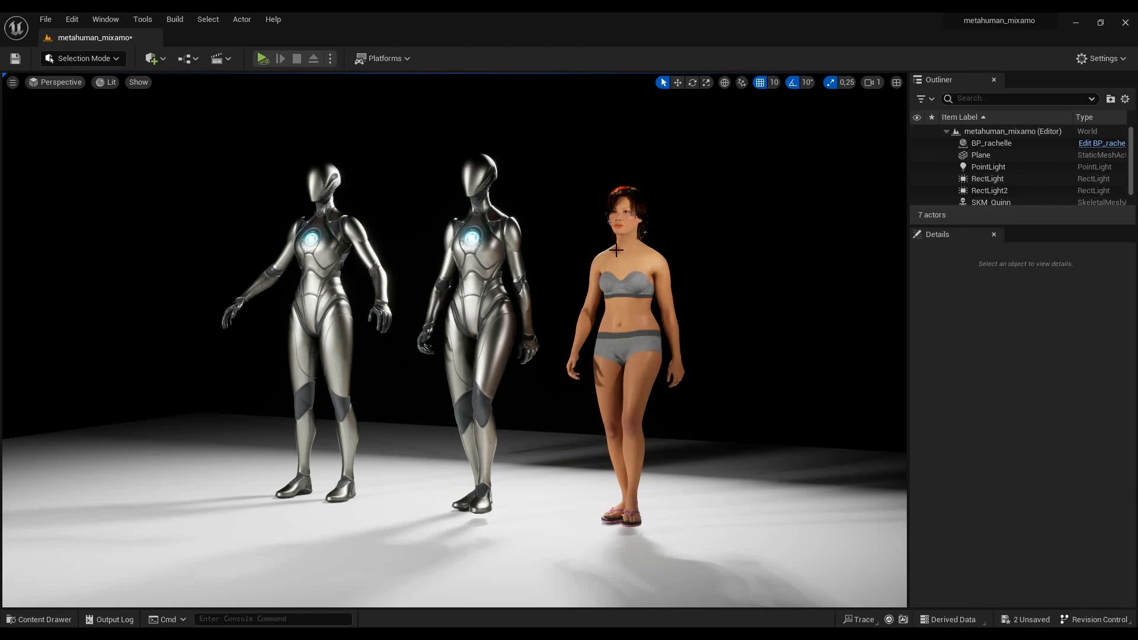
# - Preview the StandardWalk_UE mannequin's walk by switching its Playing option on and off again
pyautogui.click(616, 250)
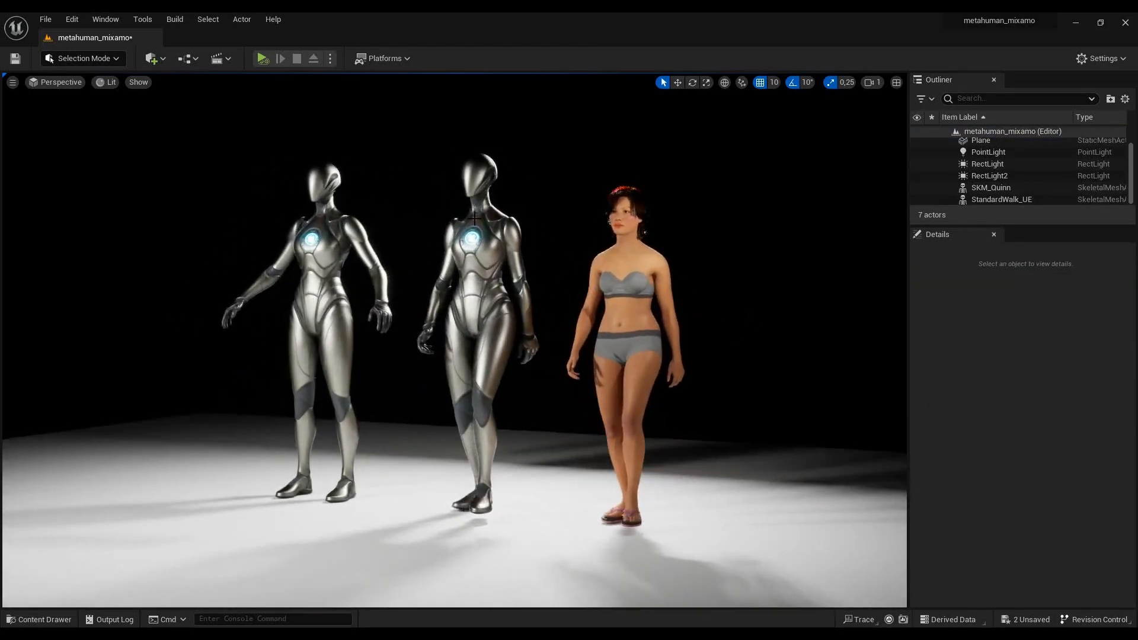
pyautogui.click(474, 218)
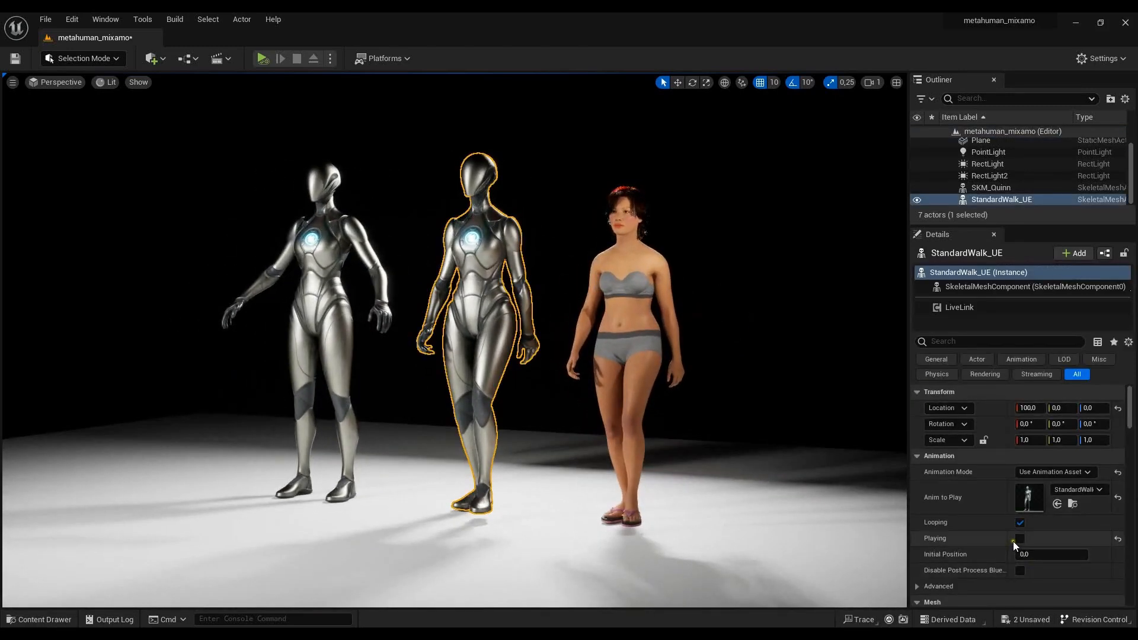
pyautogui.click(1021, 539)
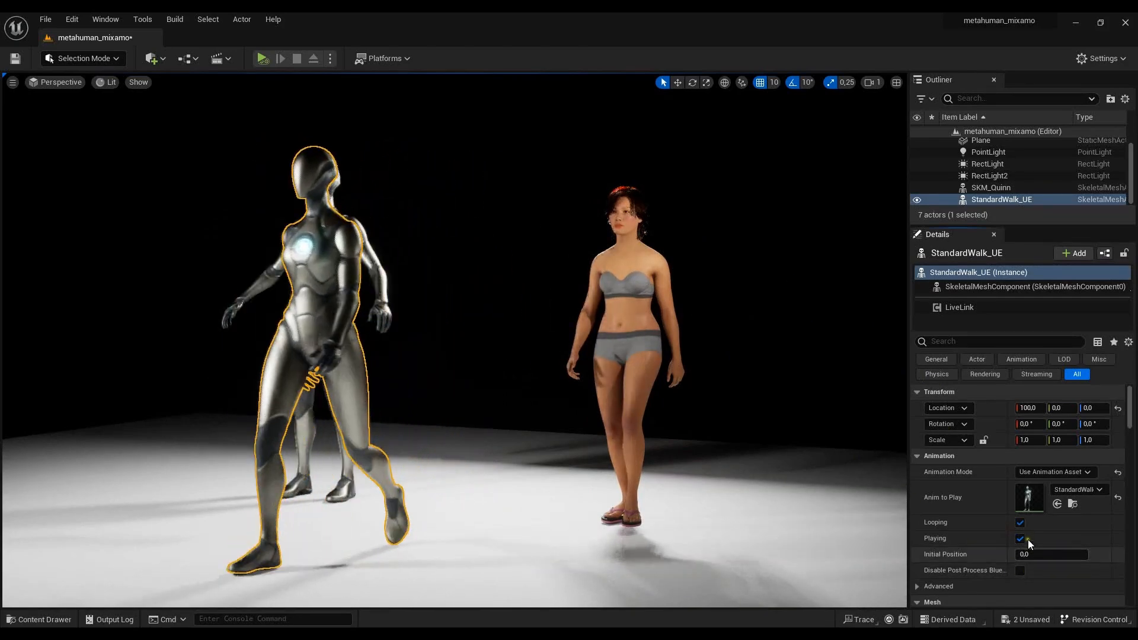
pyautogui.click(1020, 539)
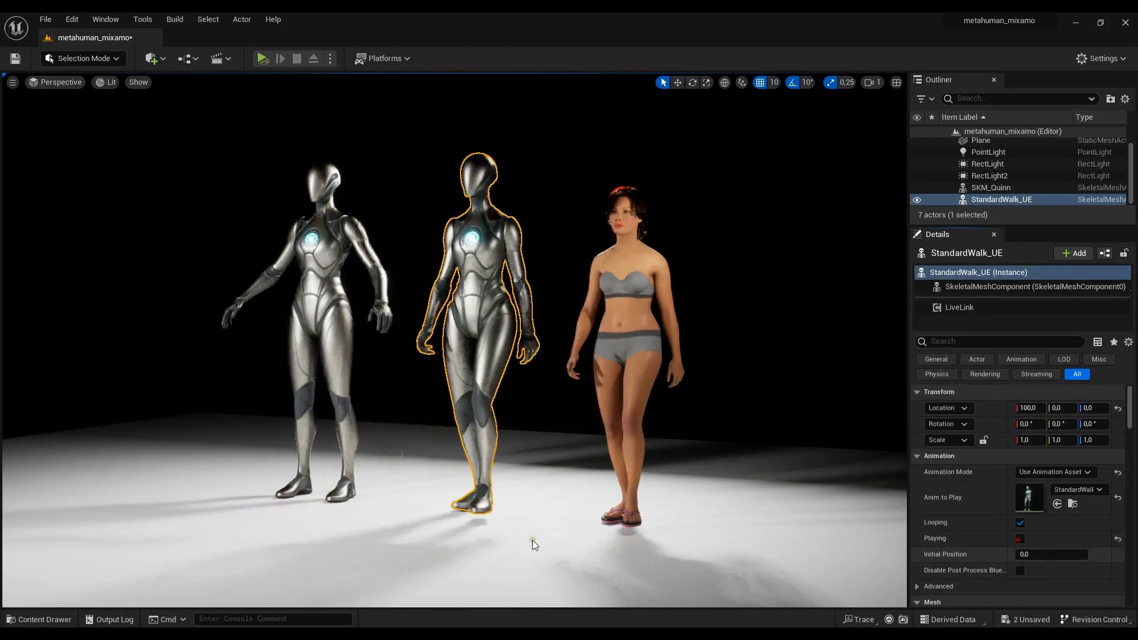
# - Enable Playing for the walk animation on the Body component of BP_rachelle
pyautogui.click(617, 260)
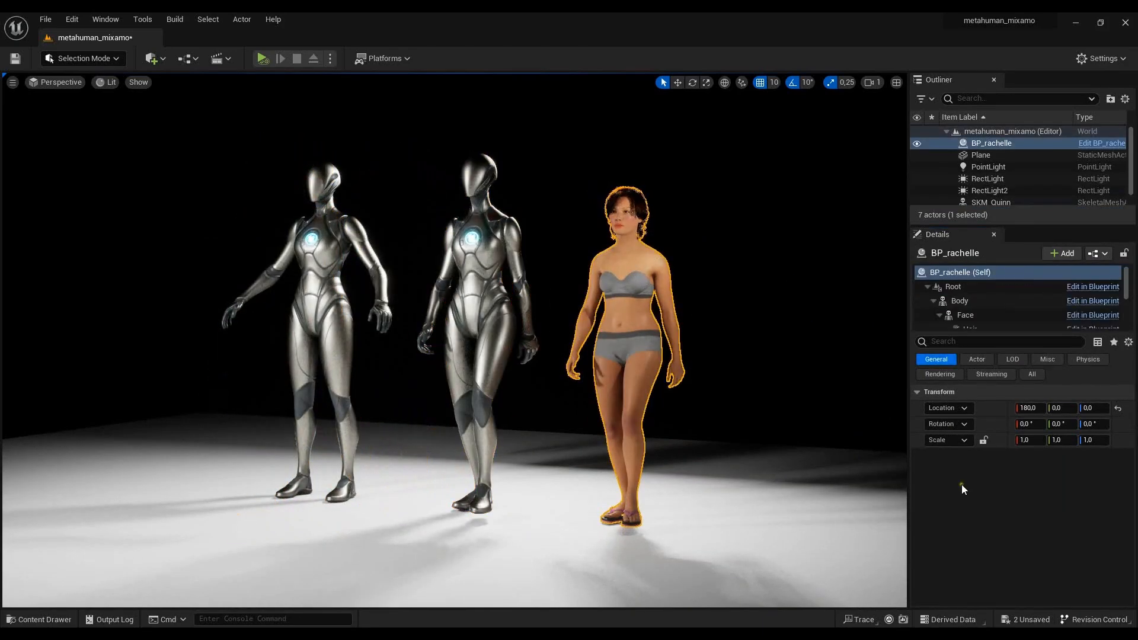
pyautogui.click(960, 300)
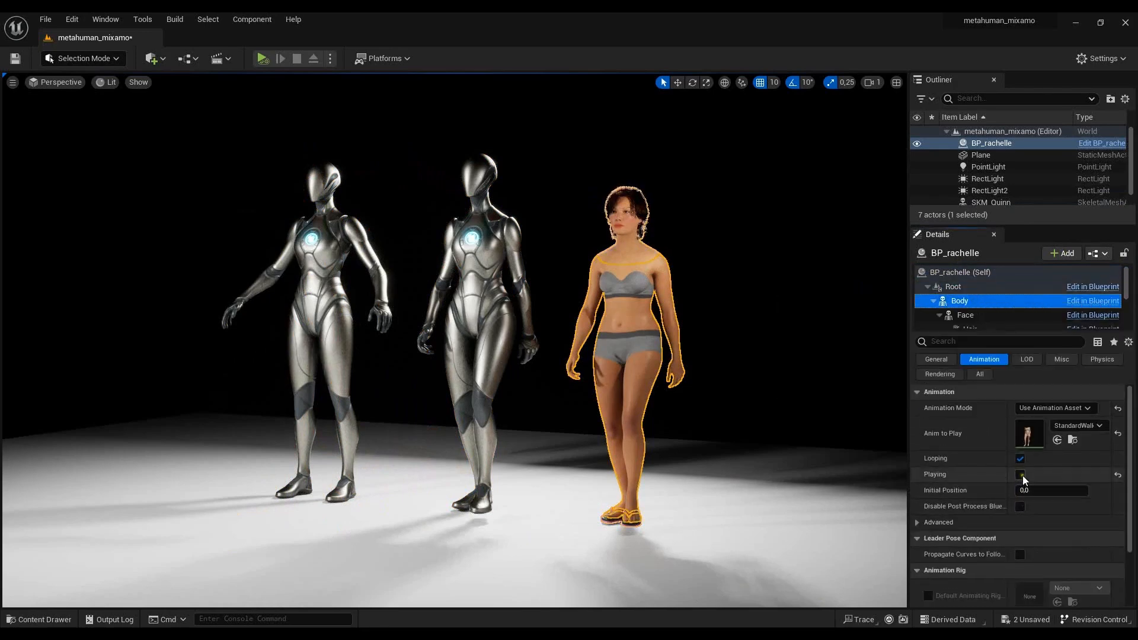
pyautogui.click(1020, 474)
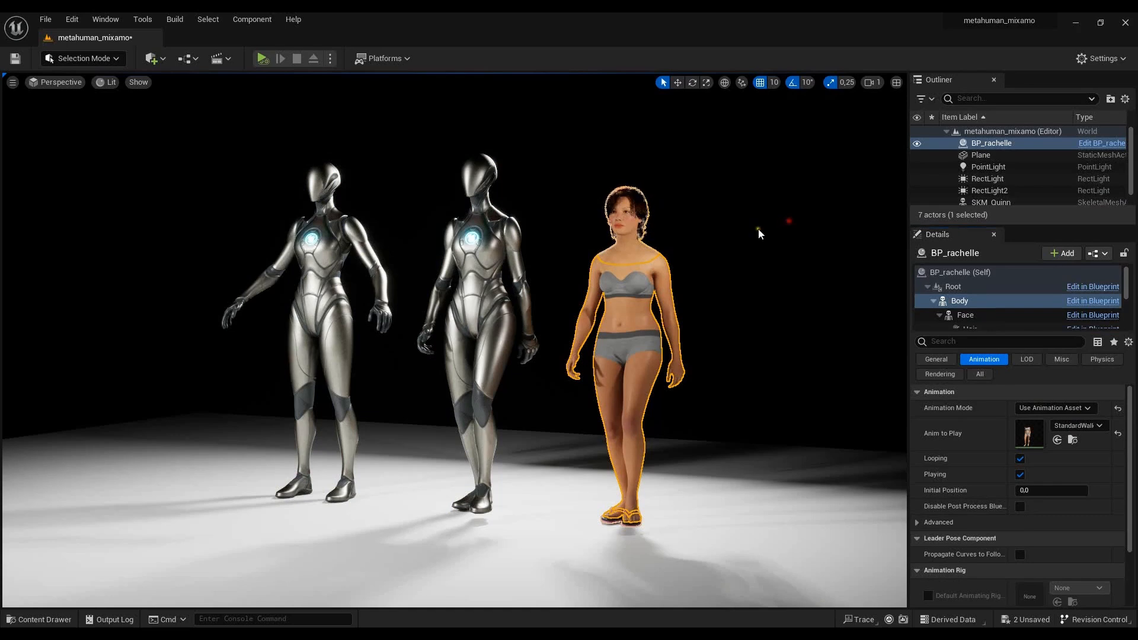
# - Toggle Auto Activate on BP_rachelle's LiveLink component to refresh the character's walk animation
pyautogui.click(1113, 274)
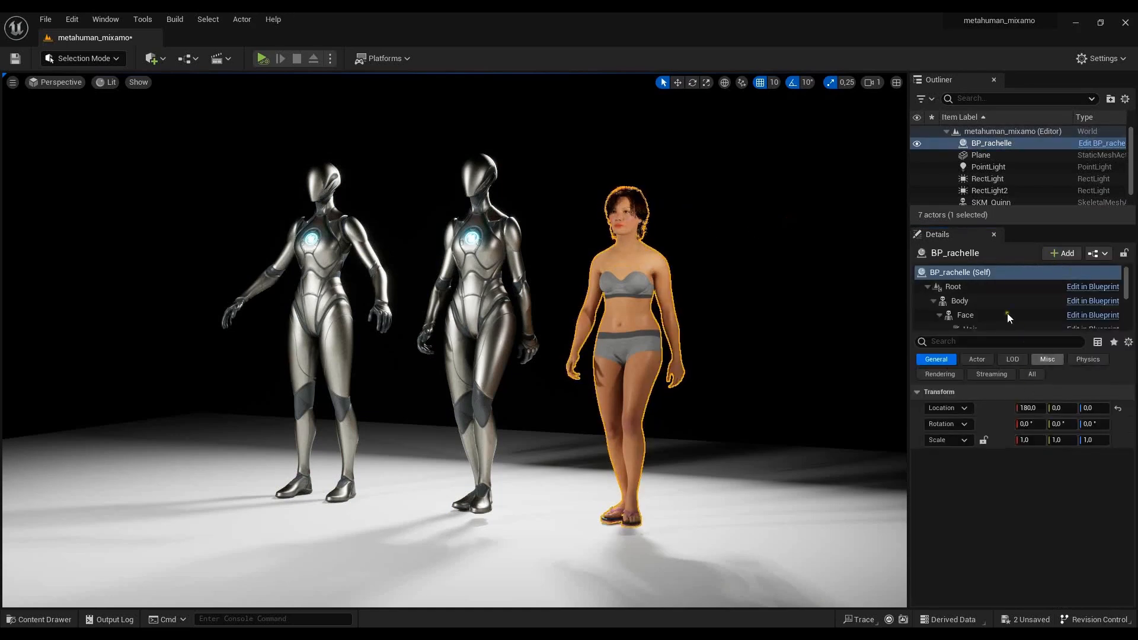
pyautogui.scroll(-5, 1007, 313)
pyautogui.click(958, 306)
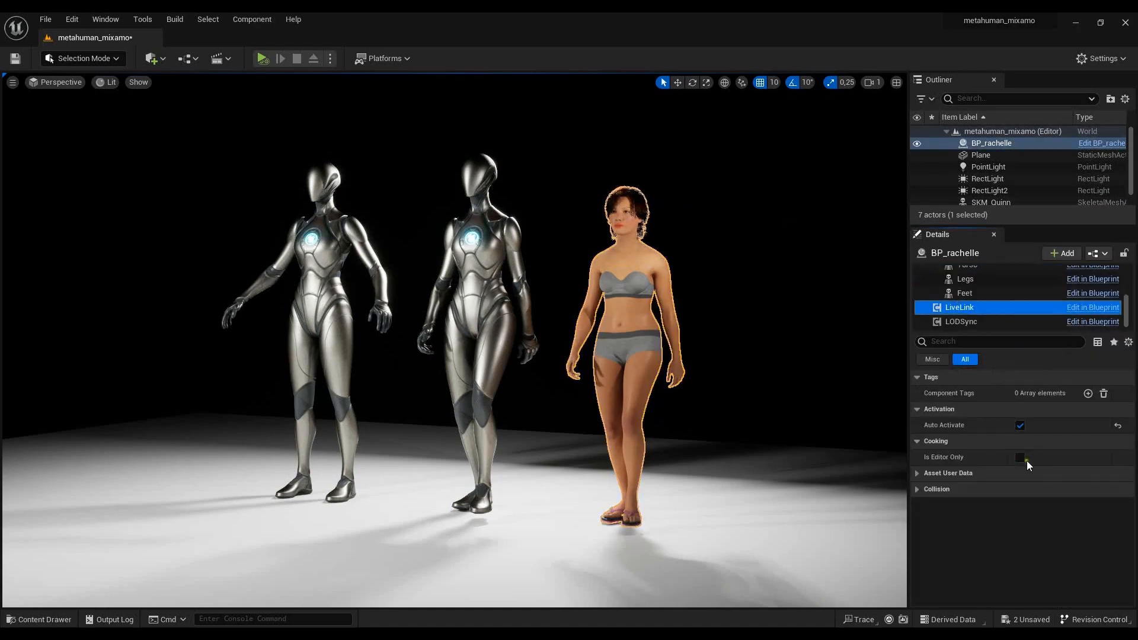
pyautogui.click(1020, 426)
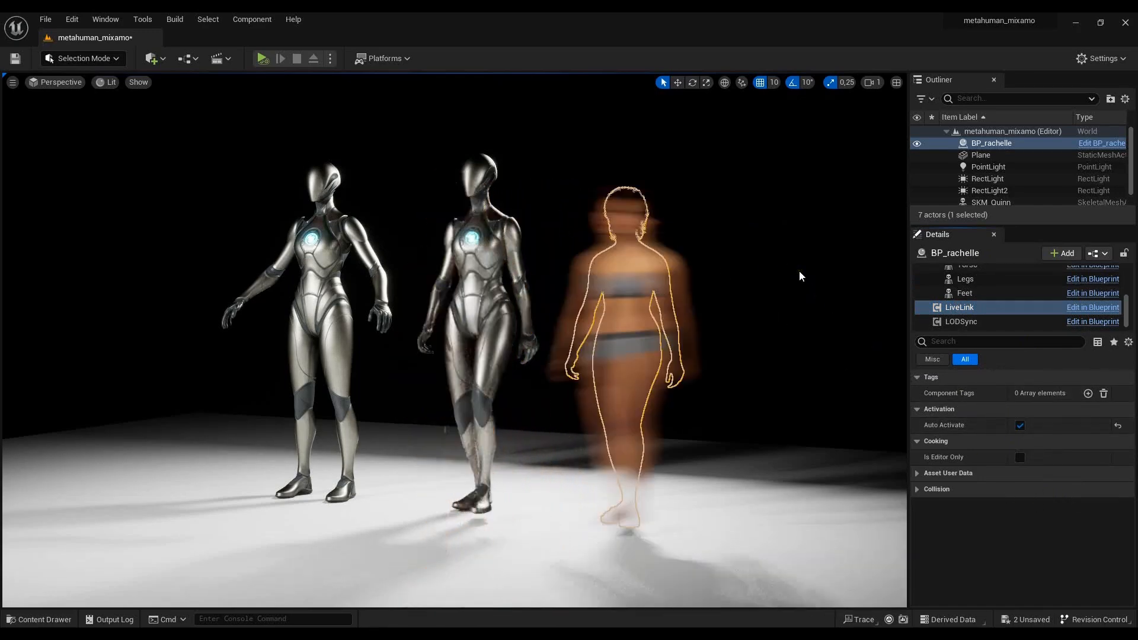
pyautogui.click(799, 273)
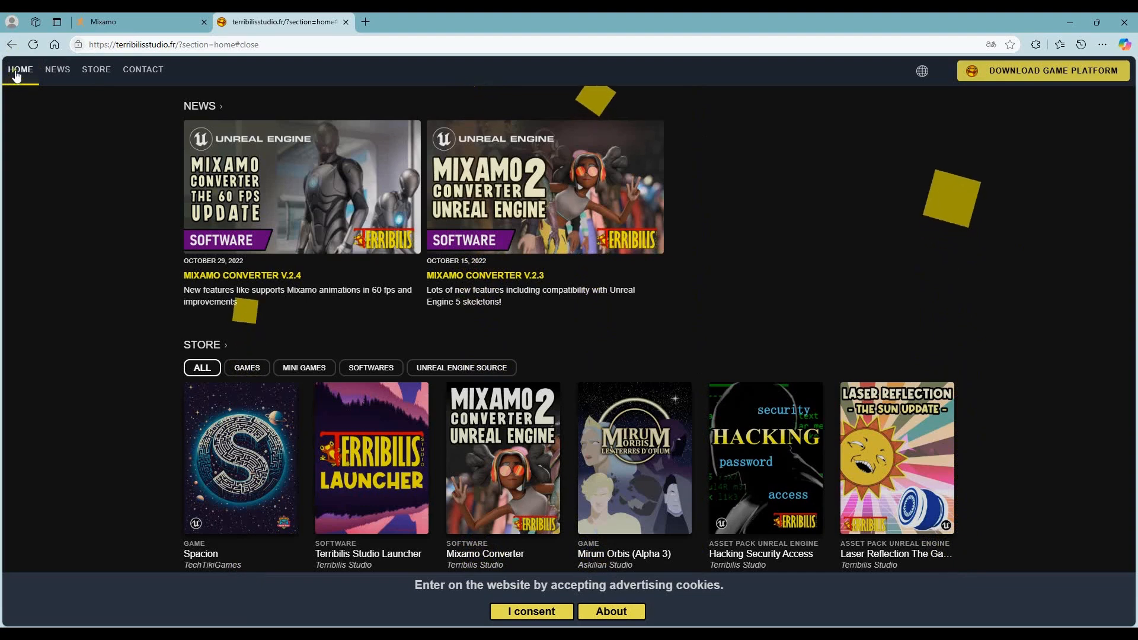
# - In the browser, open the Mixamo Converter page from the store on terribilisstudio.fr
pyautogui.moveTo(282, 45); pyautogui.dragTo(146, 49)
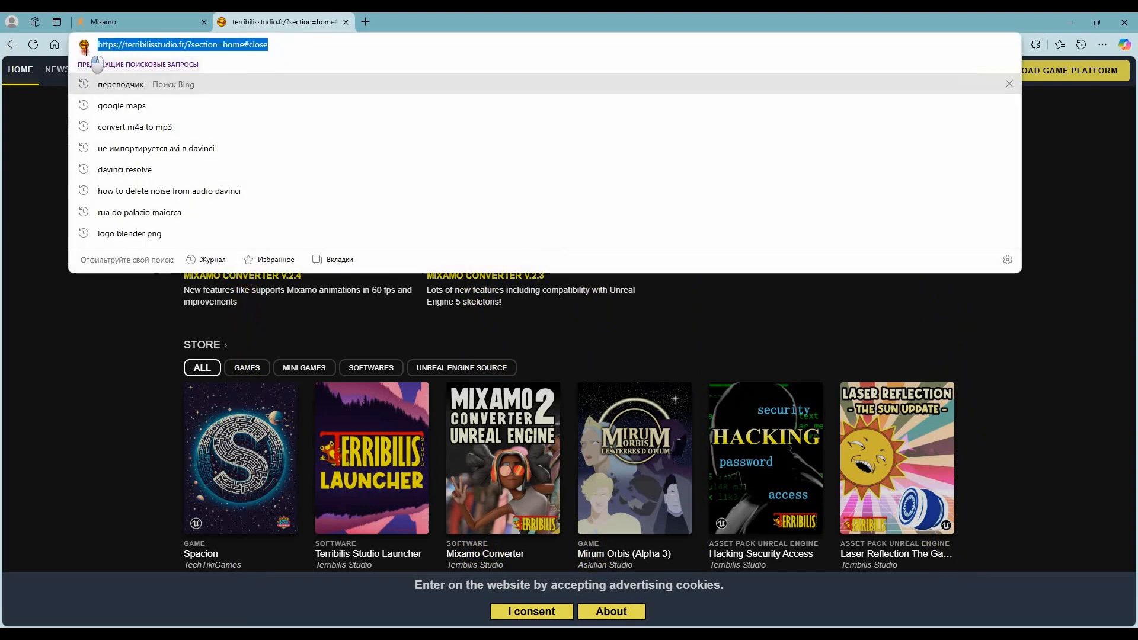
pyautogui.click(16, 192)
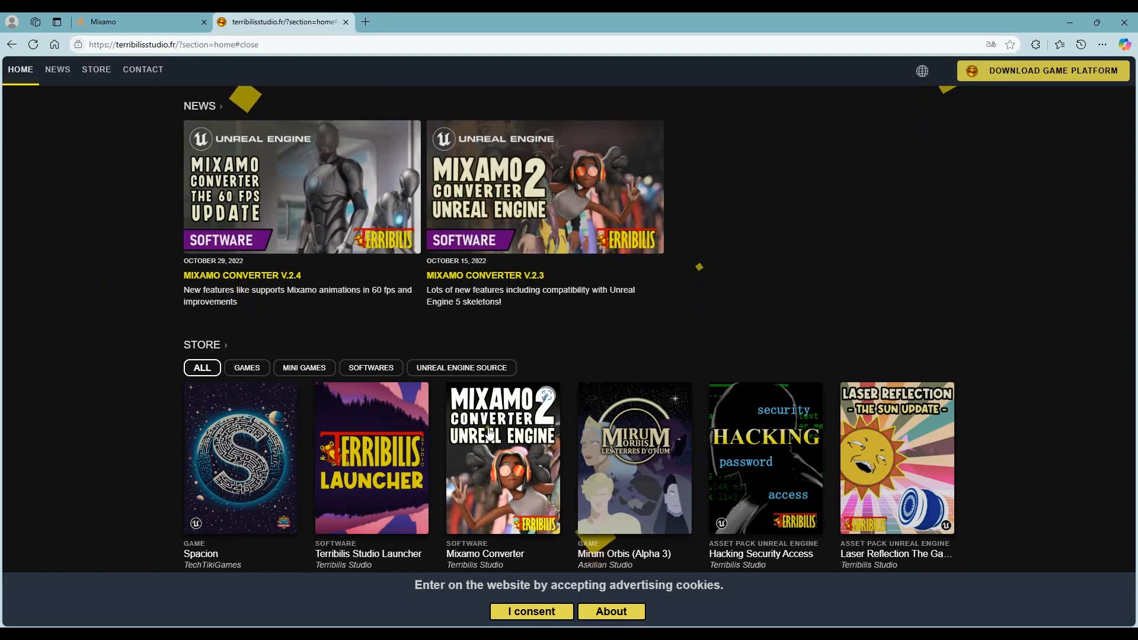
pyautogui.scroll(-2, 508, 428)
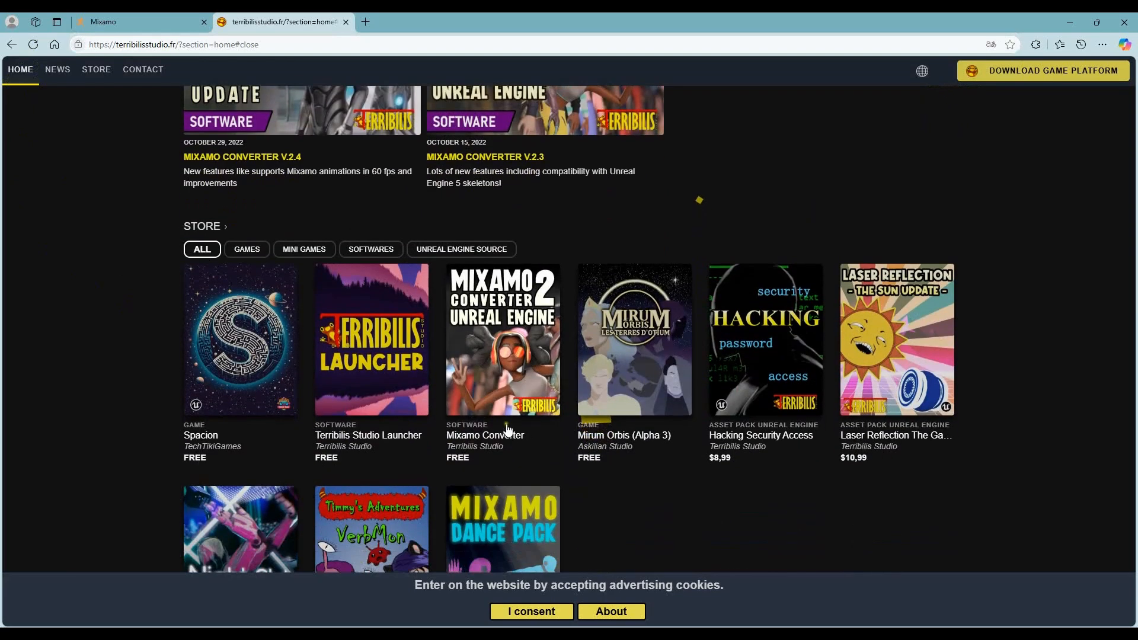
pyautogui.click(506, 351)
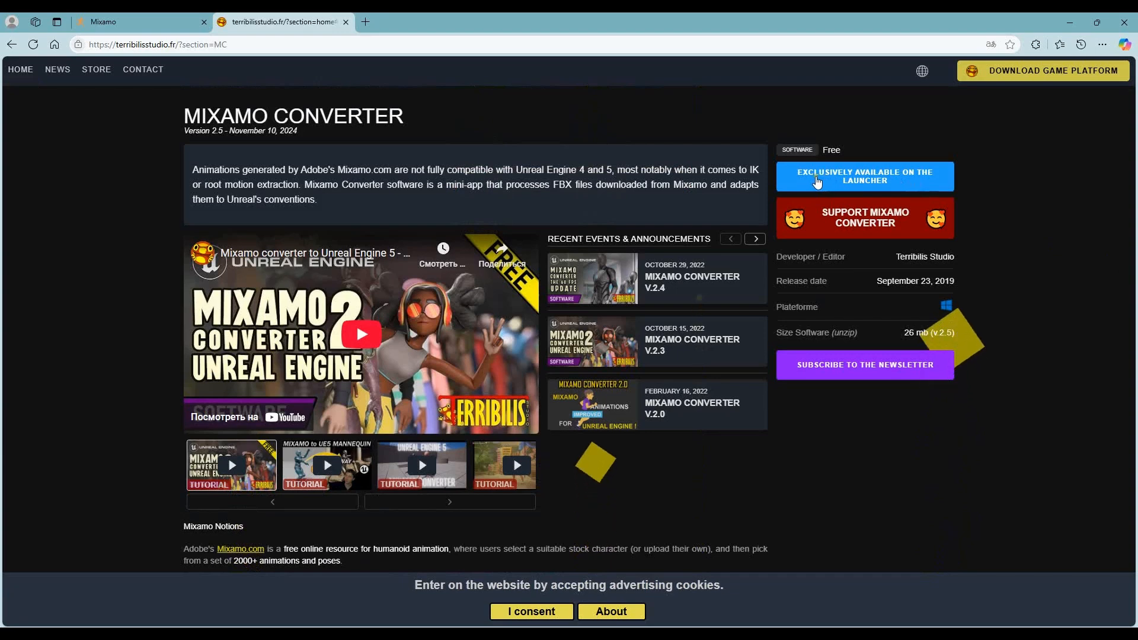
# - Download Terribilis_studio_Launcher.zip from the Terribilis Studio Launcher page and open the folder it is saved in
pyautogui.click(873, 182)
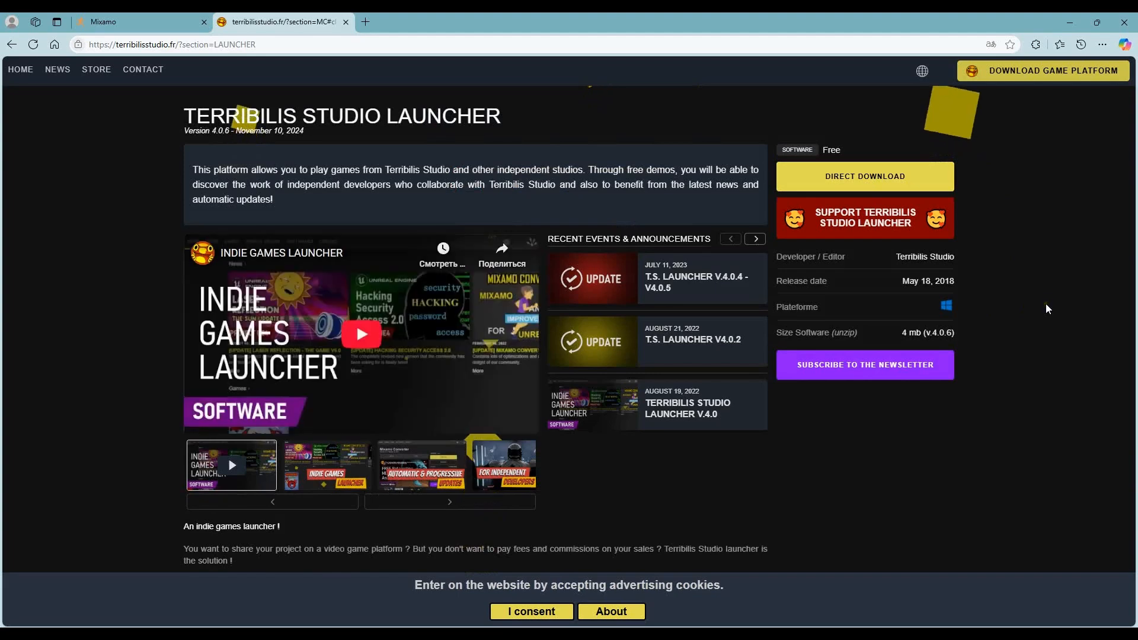
pyautogui.click(868, 175)
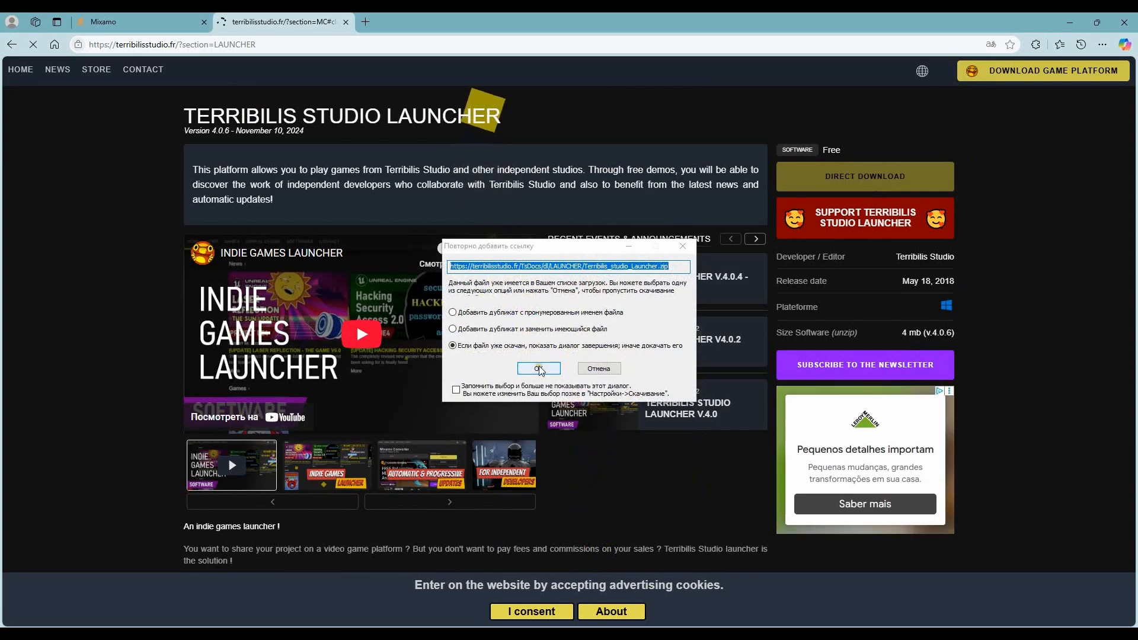
pyautogui.press('Return')
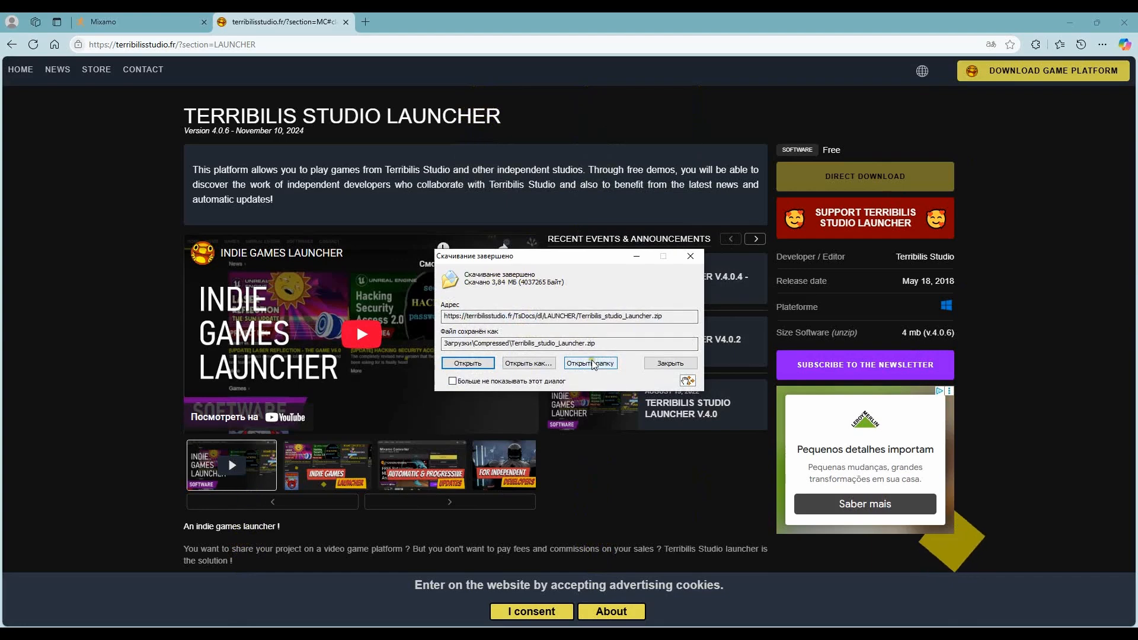
pyautogui.click(572, 364)
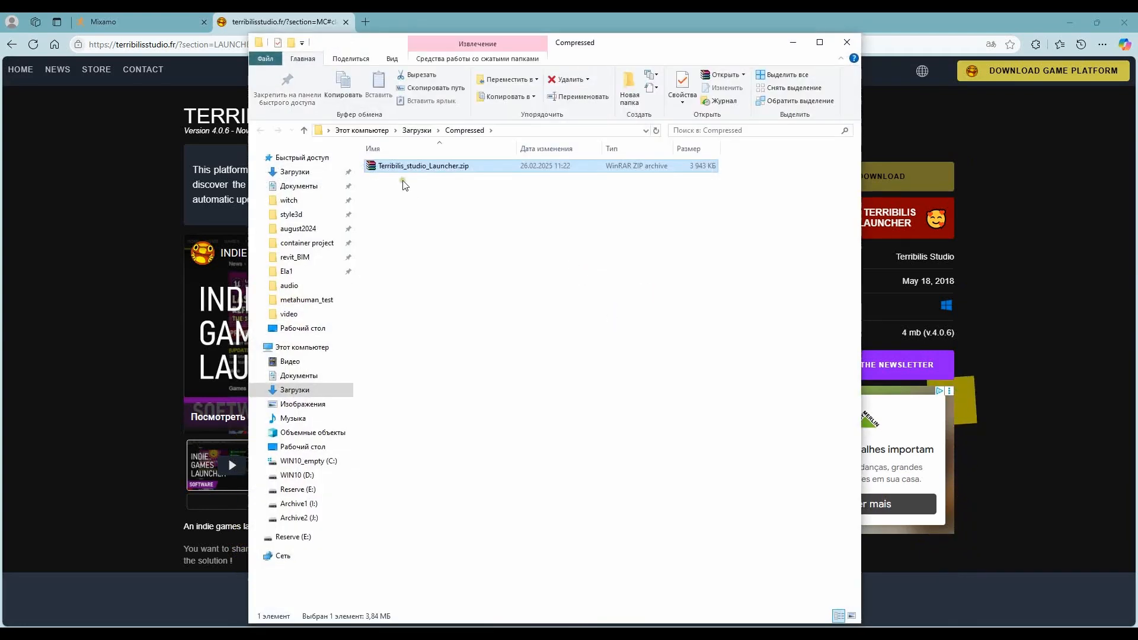
# - Extract Terribilis_studio_Launcher.zip into its own folder and open the TerribilisLauncher folder inside it
pyautogui.rightClick(405, 169)
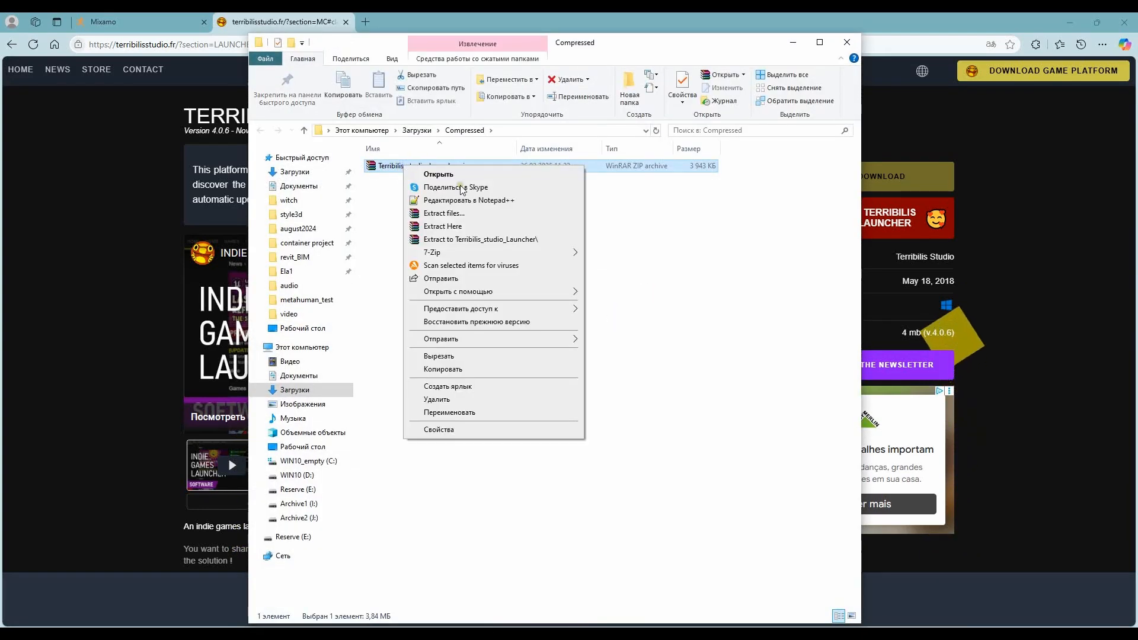
pyautogui.click(500, 240)
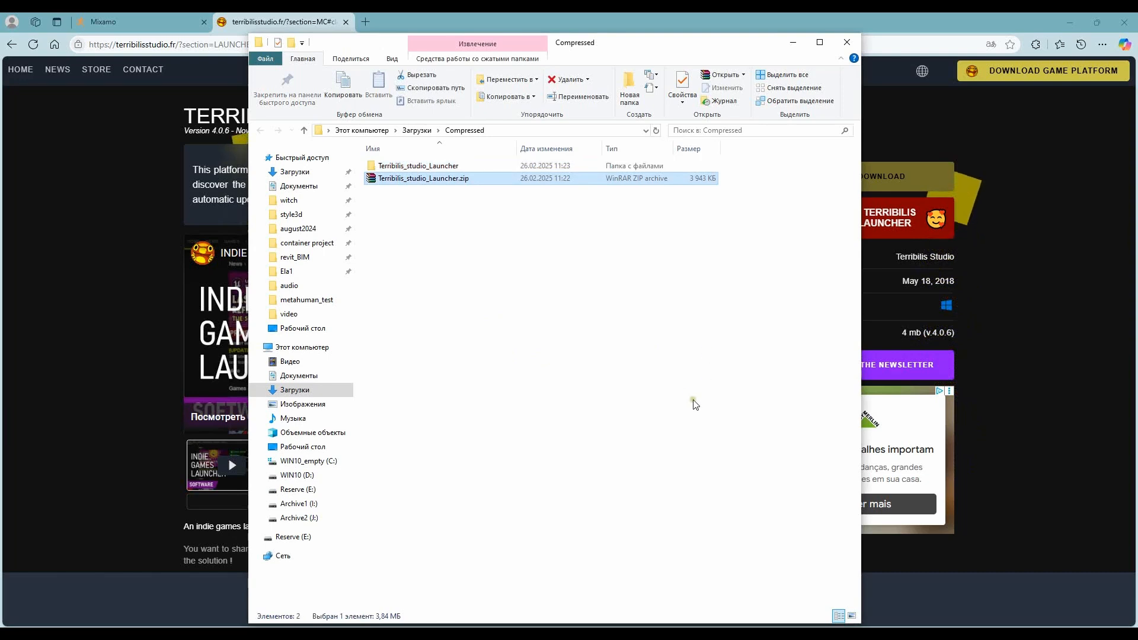
pyautogui.doubleClick(403, 169)
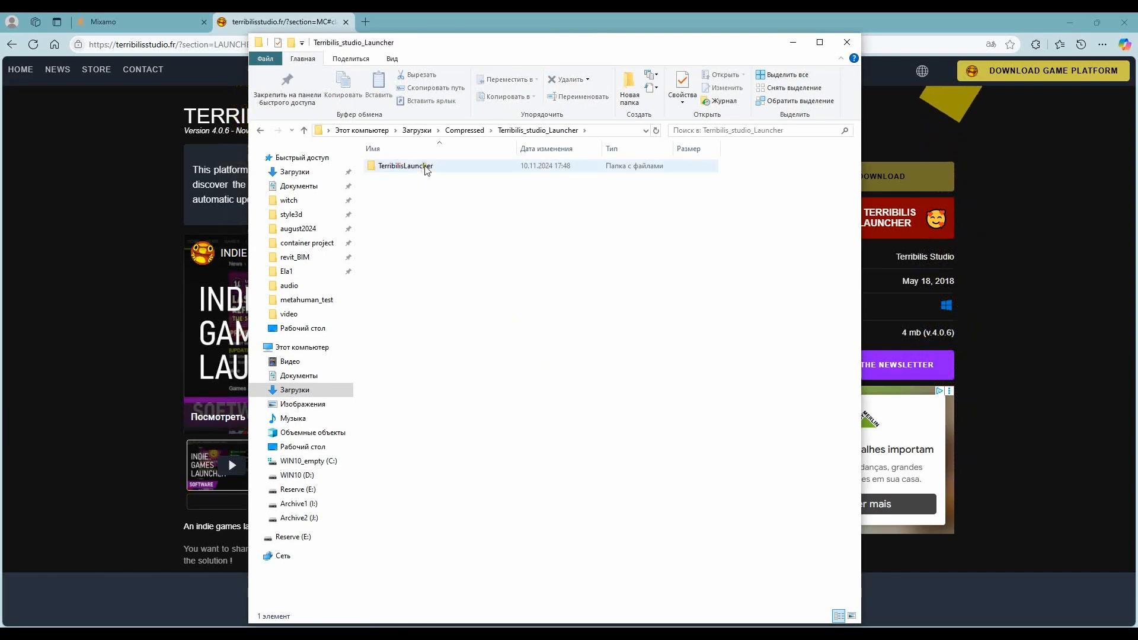
pyautogui.doubleClick(423, 168)
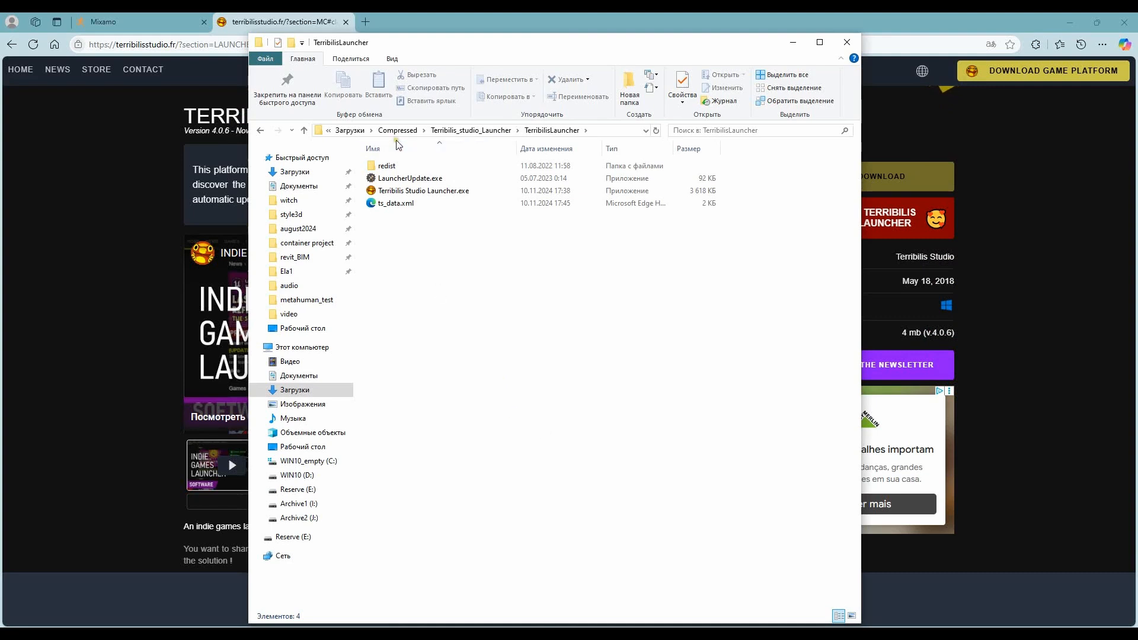
# - Run Terribilis Studio Launcher.exe, accept the updater download and minimize the browser
pyautogui.click(409, 192)
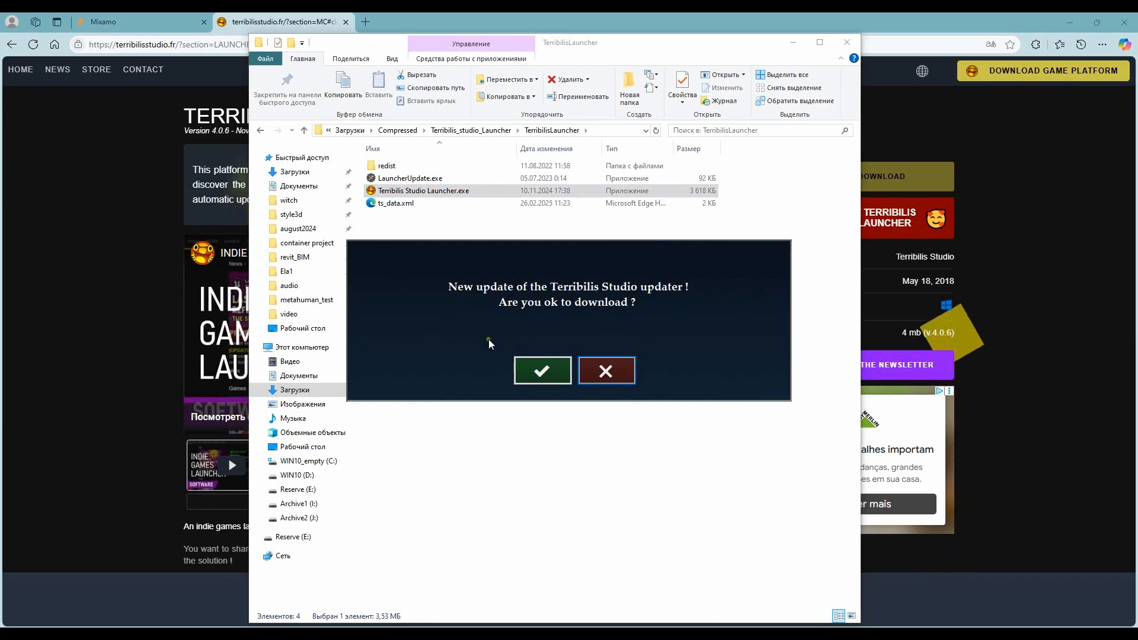
pyautogui.click(527, 371)
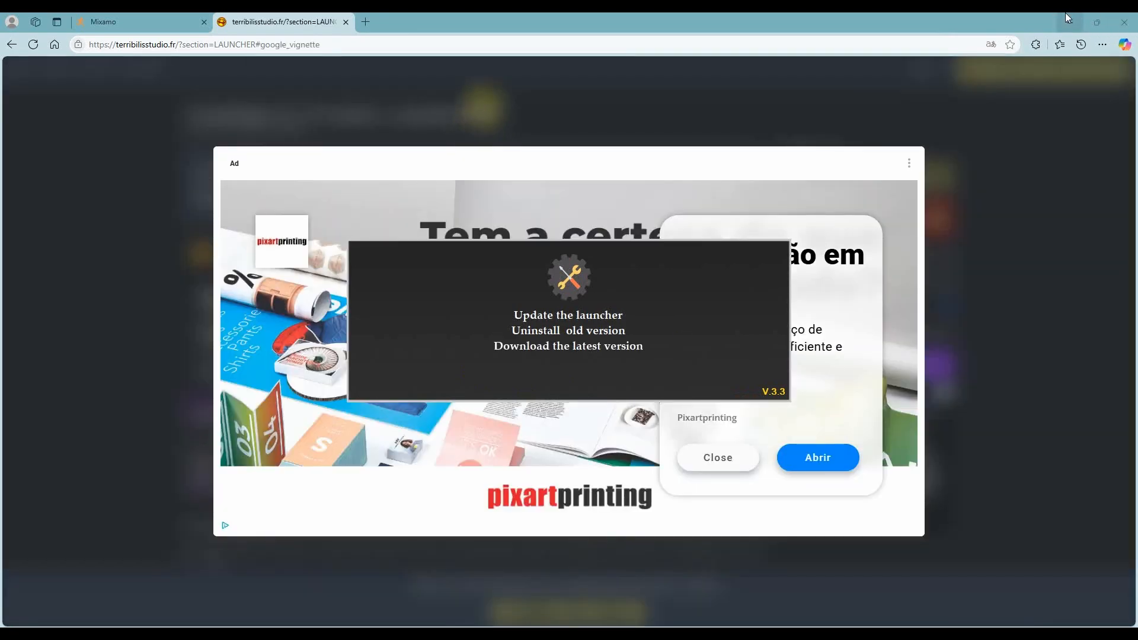
pyautogui.click(1072, 23)
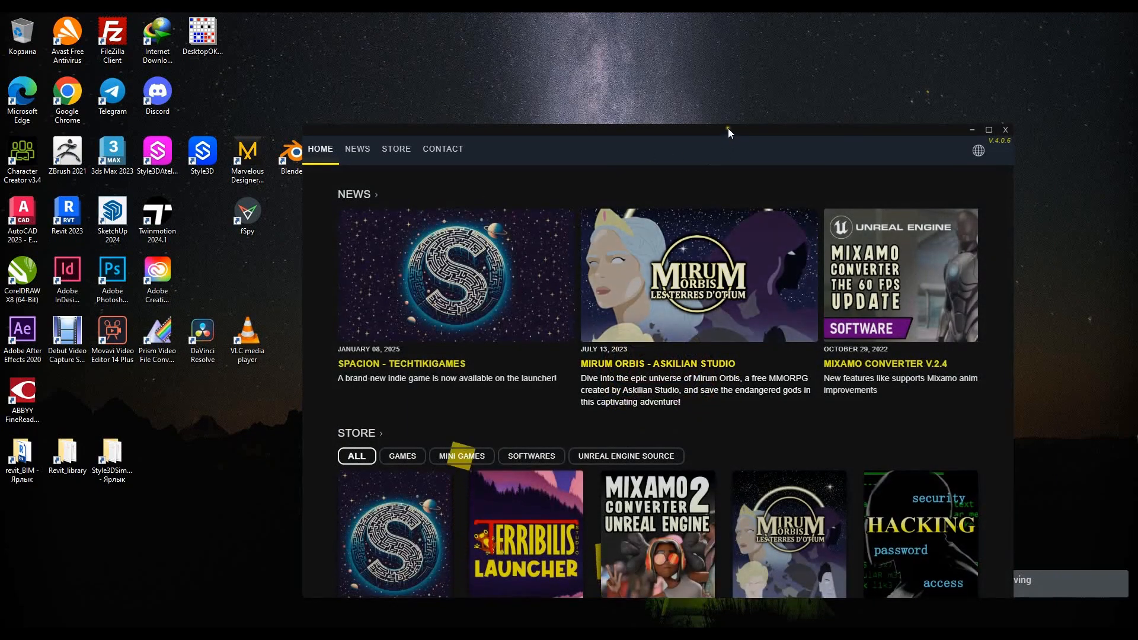
# - Download Mixamo Converter from its store page in the Terribilis Studio Launcher, accepting the prompt
pyautogui.moveTo(728, 128); pyautogui.dragTo(640, 70)
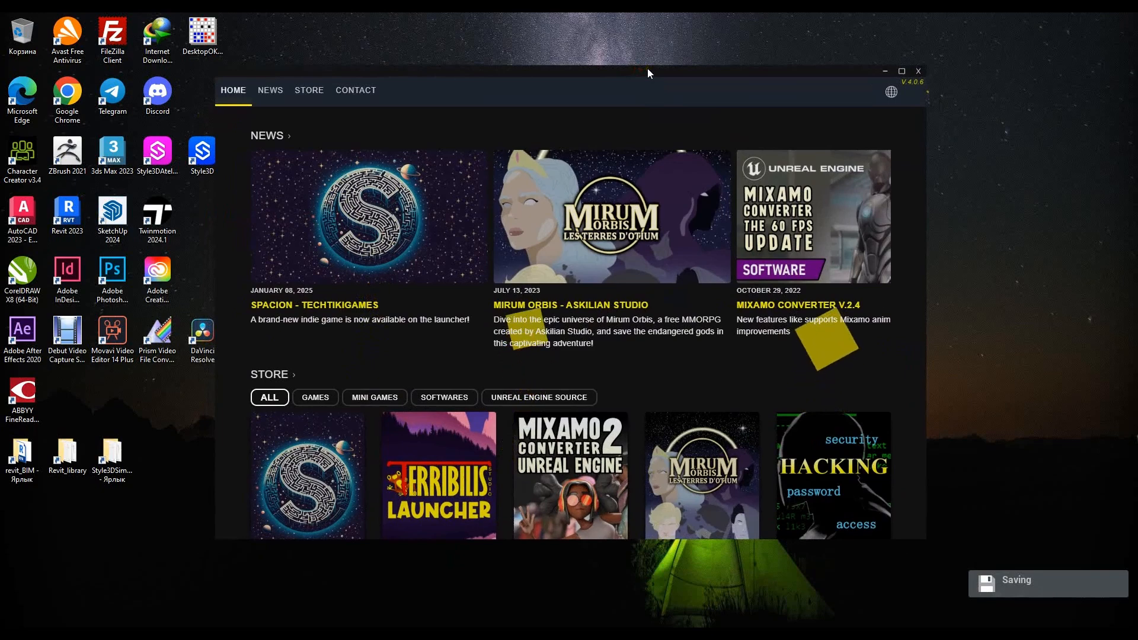
pyautogui.click(578, 460)
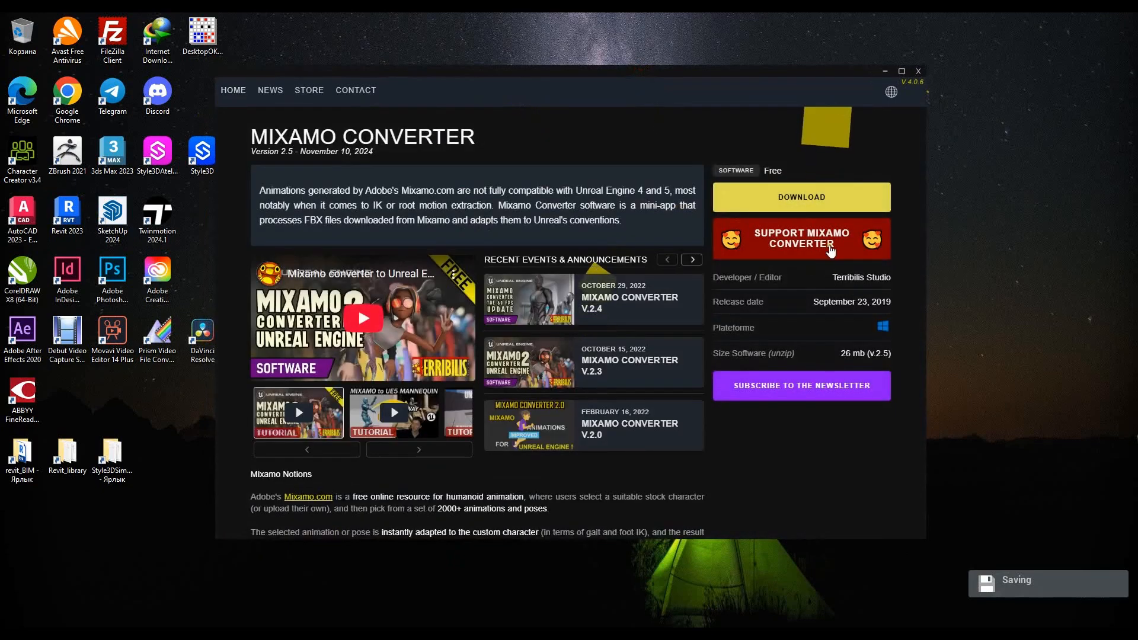
pyautogui.click(804, 207)
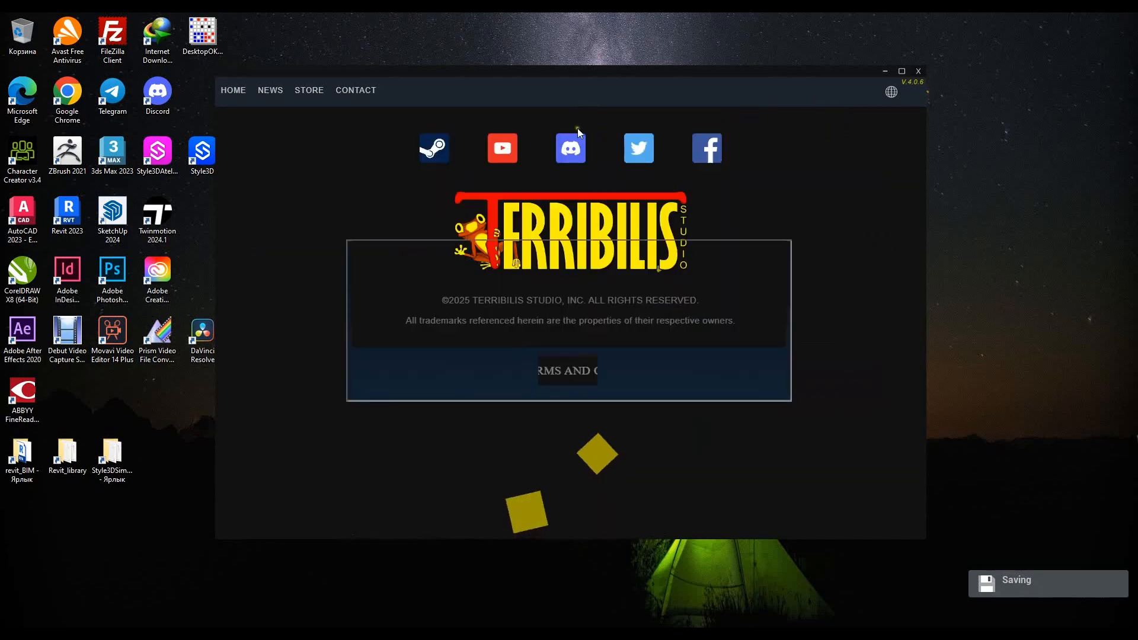
pyautogui.click(551, 379)
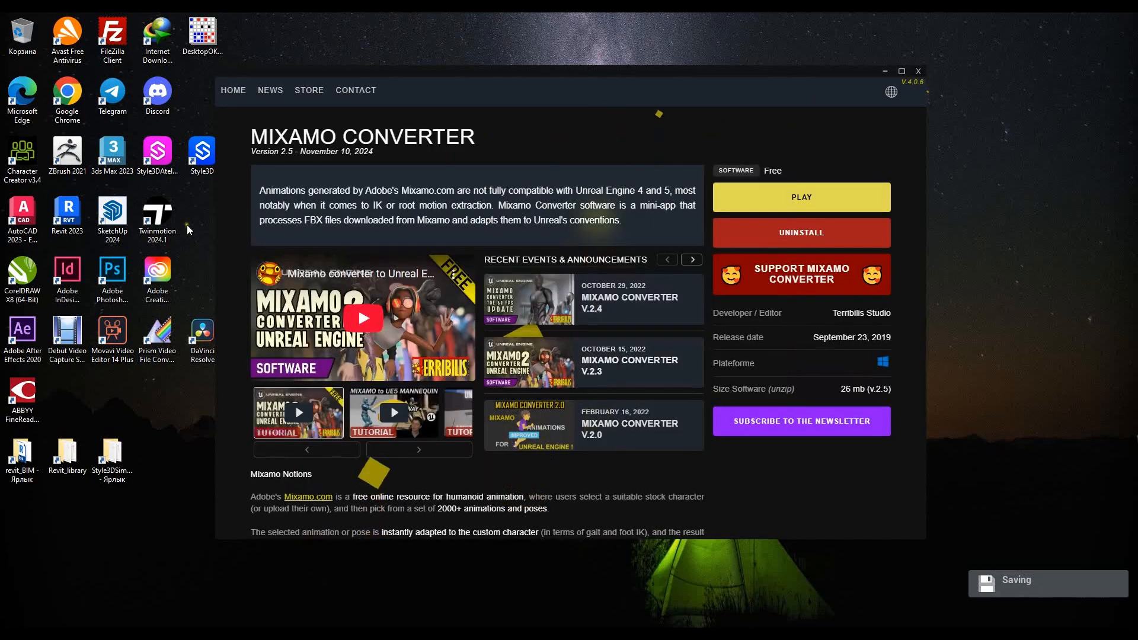
# - In the TerribilisLauncher folder window, open mixamo_converter and the Mannequins folder inside it
pyautogui.click(301, 634)
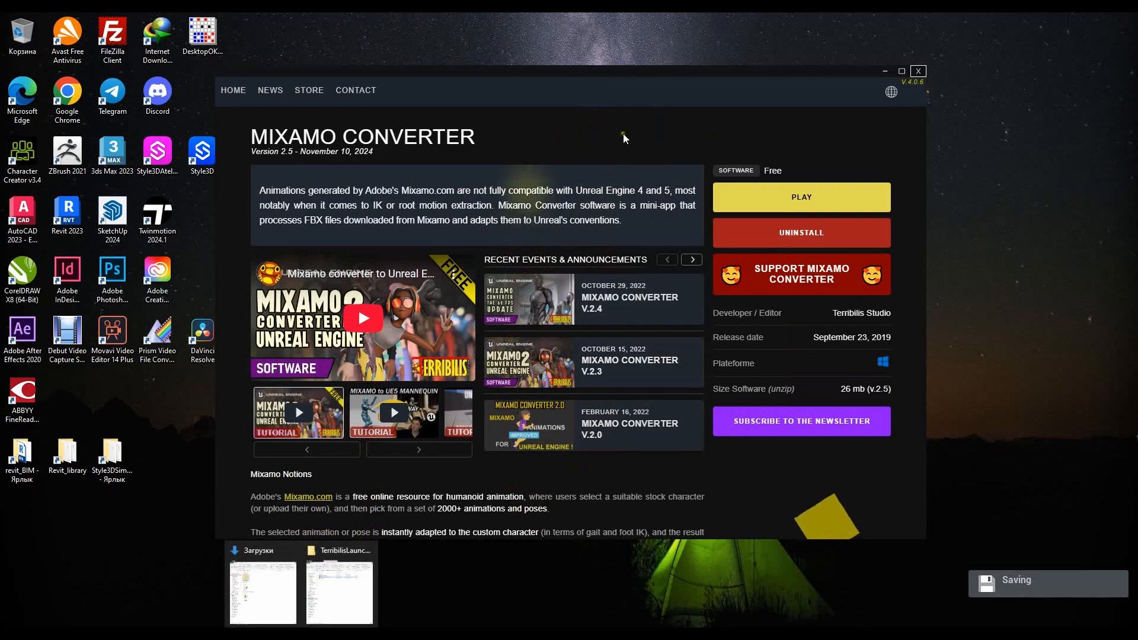
pyautogui.click(344, 590)
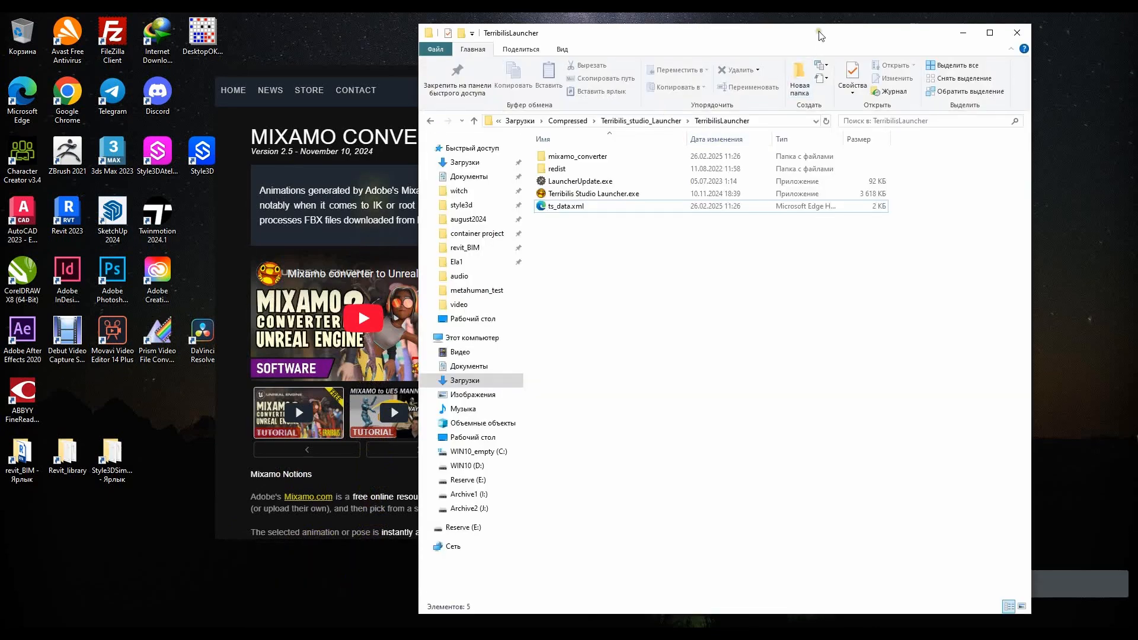
pyautogui.moveTo(820, 34); pyautogui.dragTo(650, 41)
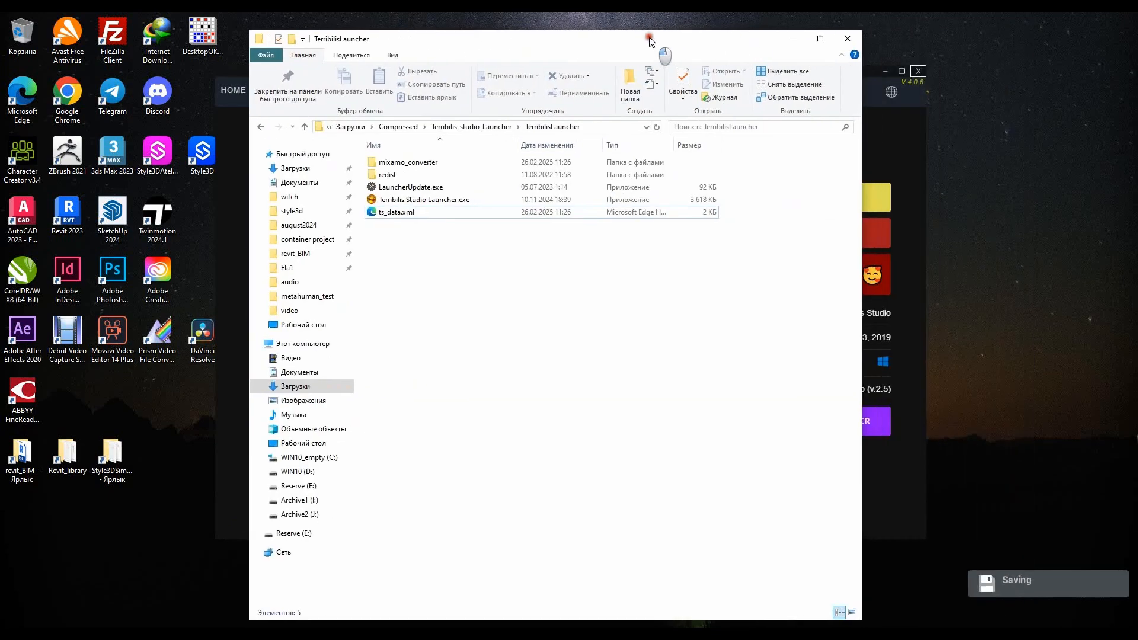
pyautogui.doubleClick(418, 163)
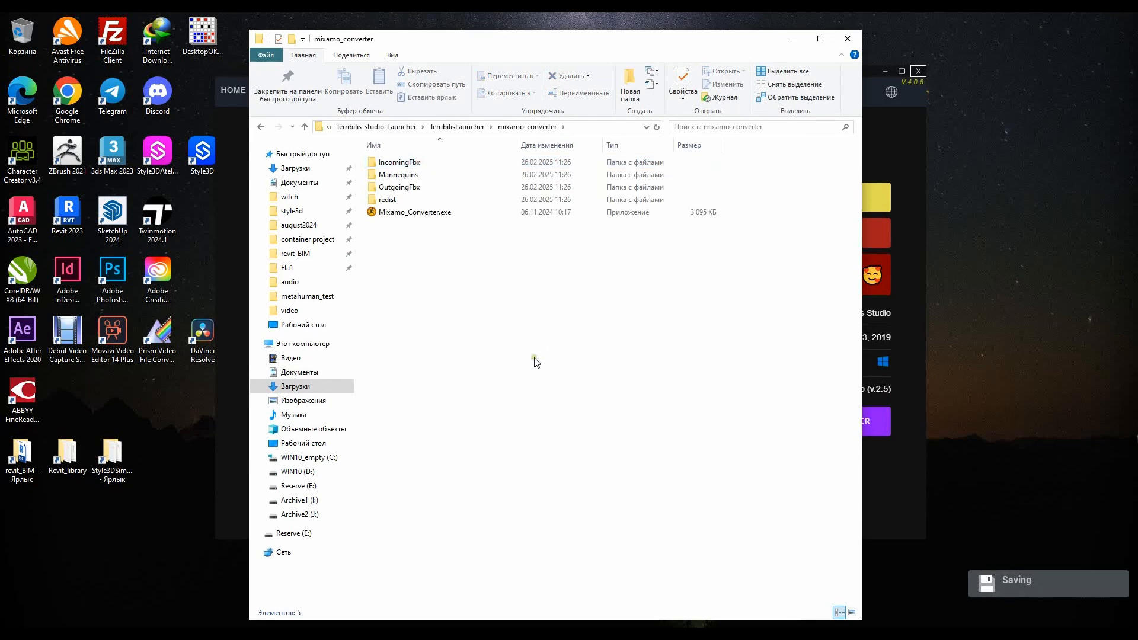
pyautogui.doubleClick(390, 176)
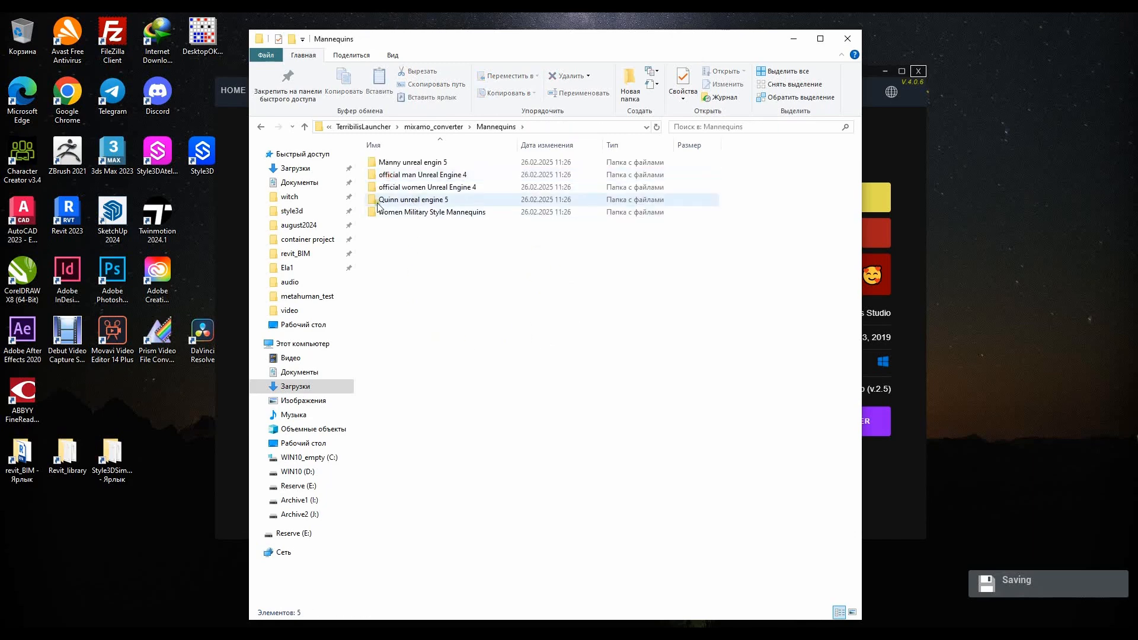
# - Examine the Manny unreal engin 5 and Quinn unreal engine 5 folders among the supplied mannequins
pyautogui.click(412, 201)
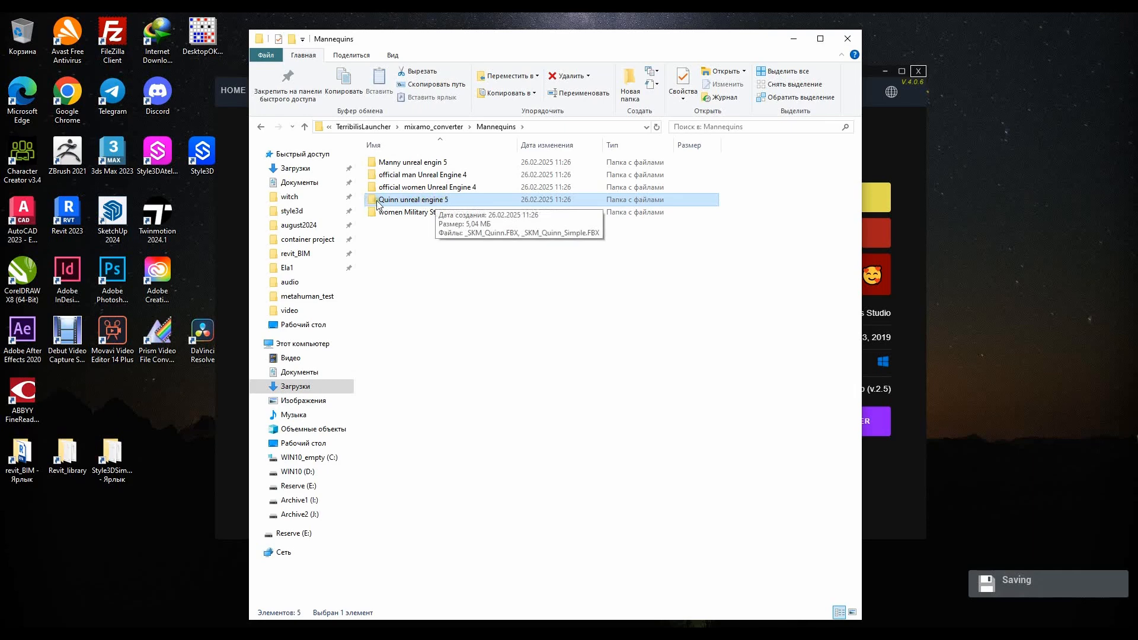
pyautogui.click(406, 164)
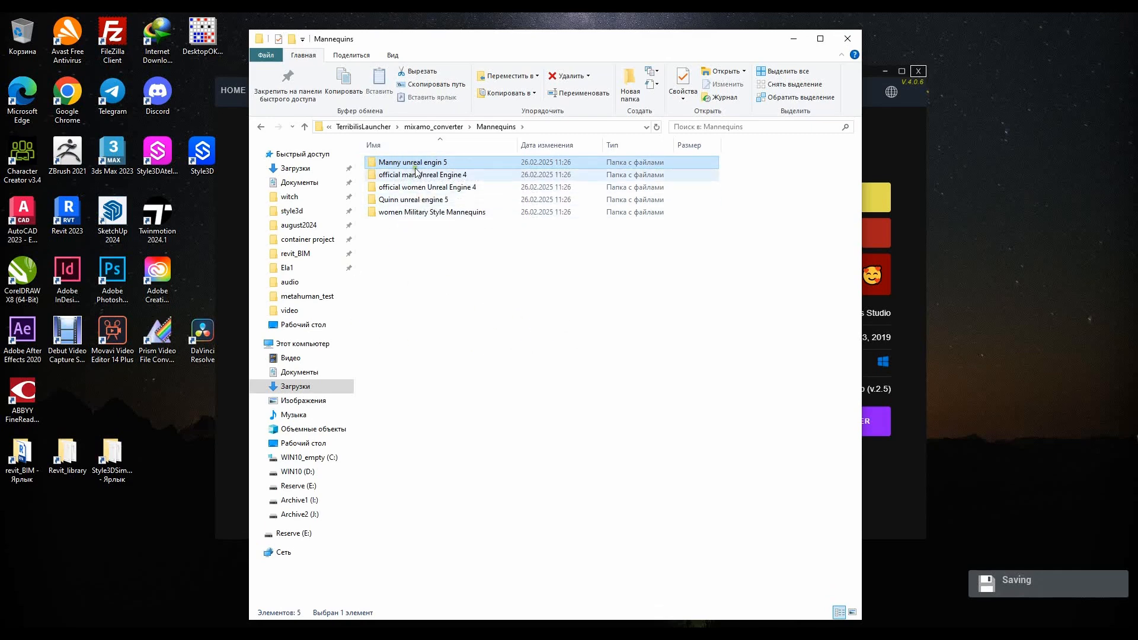
pyautogui.click(405, 199)
pyautogui.click(419, 163)
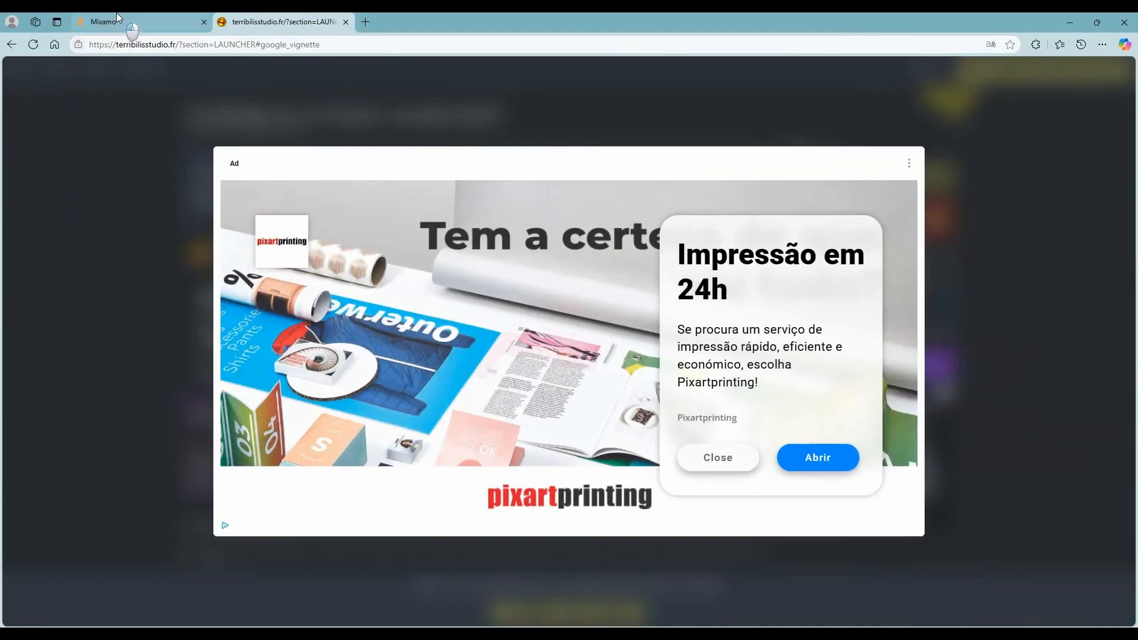
# - Switch to the Mixamo page in the browser and sign in with the Adobe account e-mail and password
pyautogui.click(137, 22)
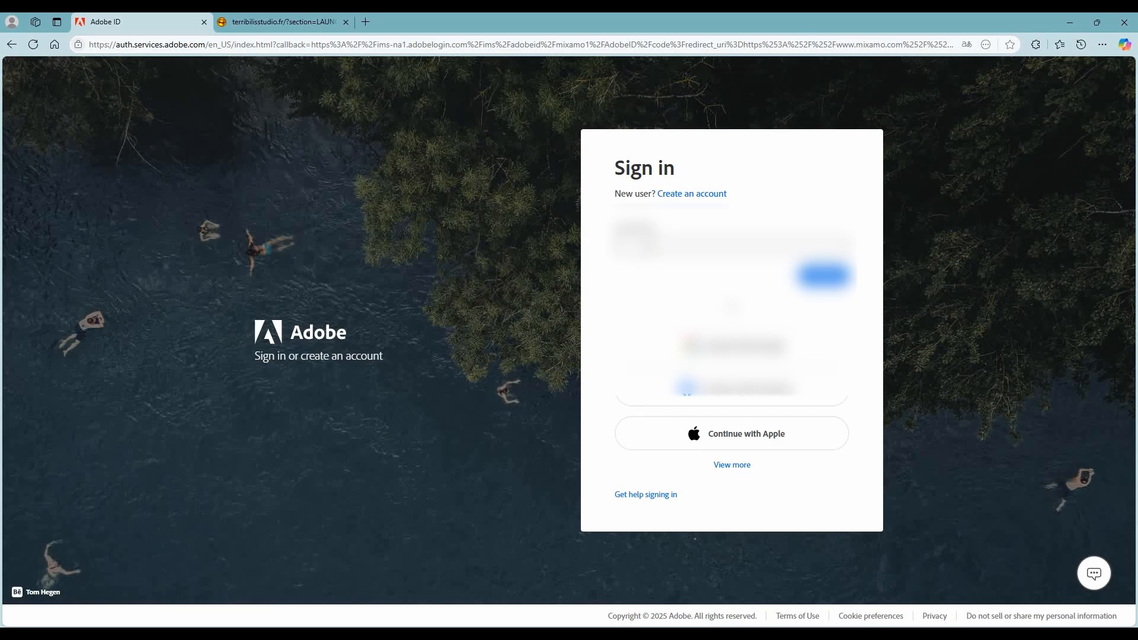
pyautogui.click(645, 246)
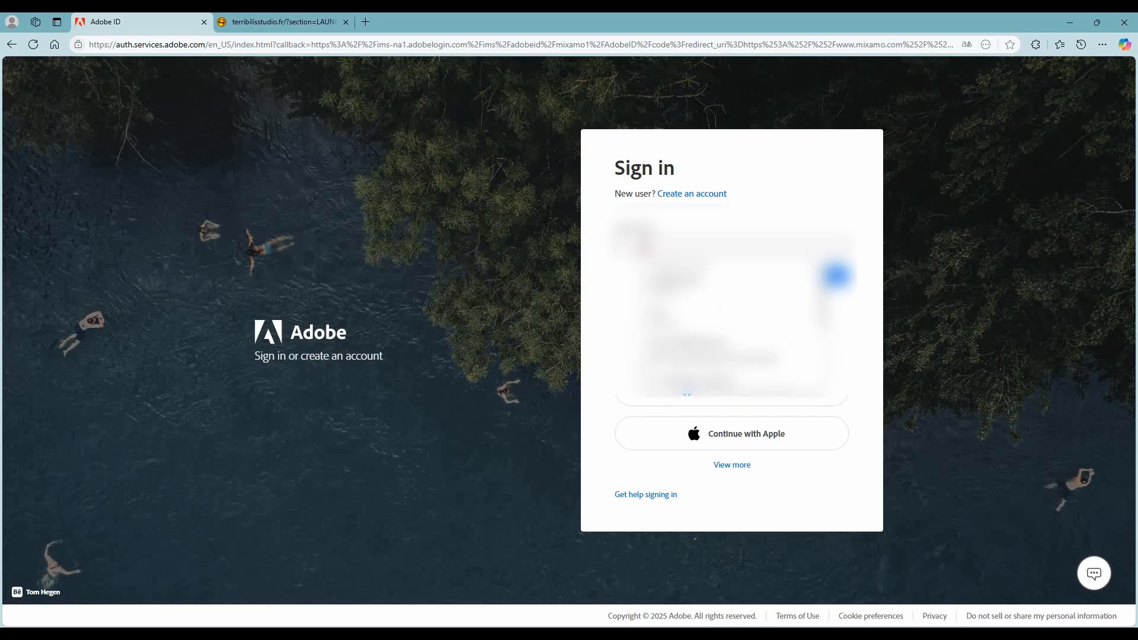
pyautogui.click(679, 286)
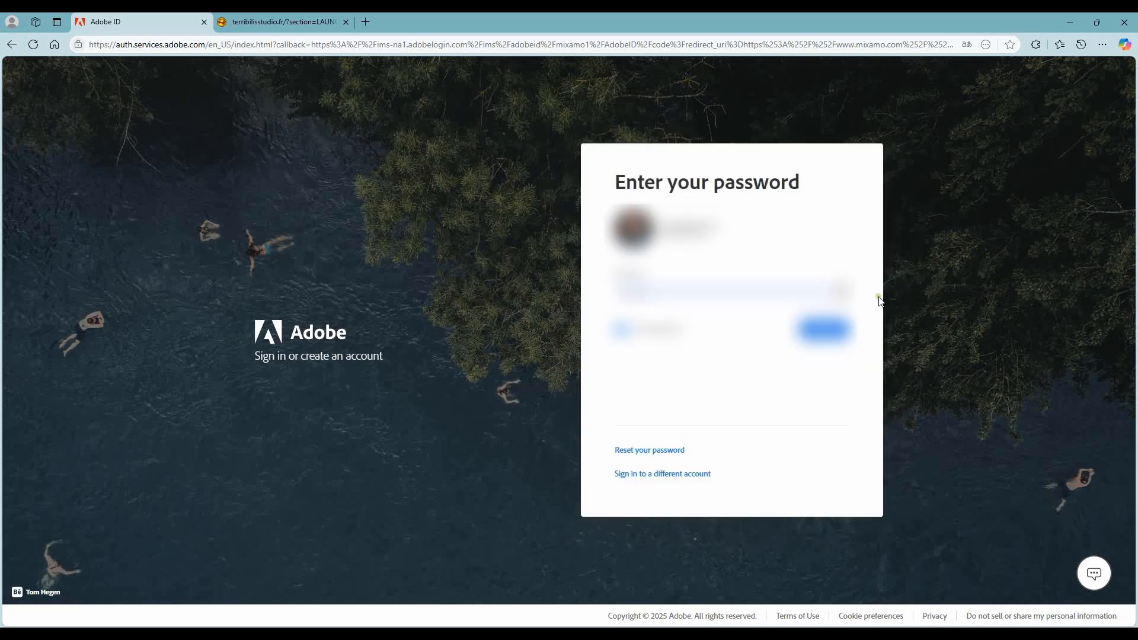
pyautogui.click(824, 326)
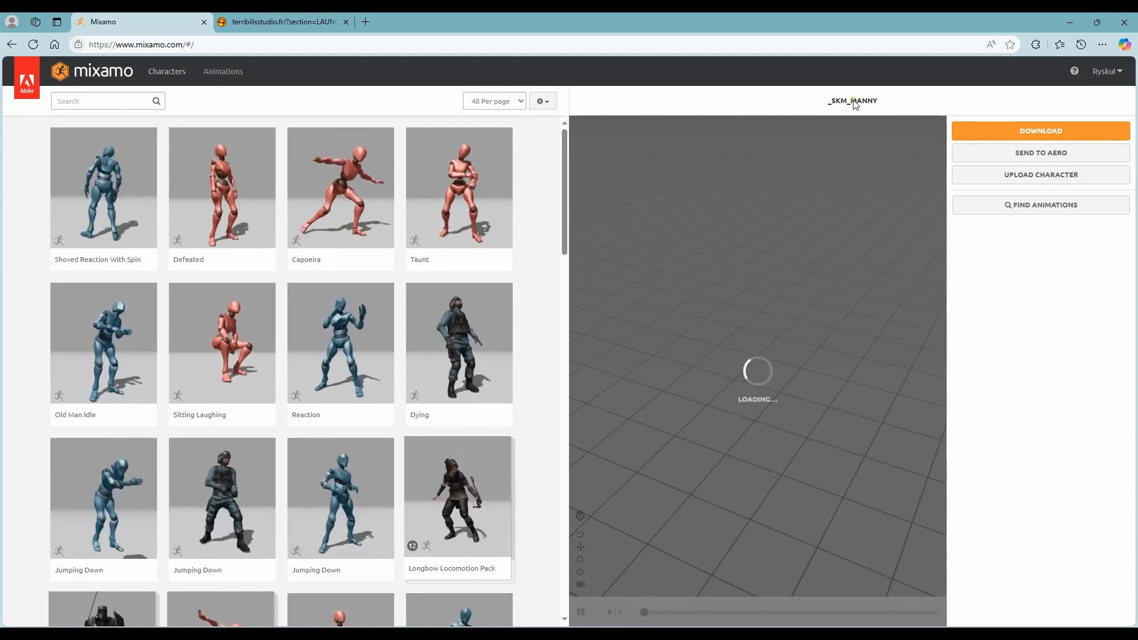
# - Start a character upload and browse from Загрузки through Compressed, Terribilis_studio_Launcher, TerribilisLauncher and mixamo_converter to the Mannequins folder
pyautogui.moveTo(774, 292); pyautogui.dragTo(869, 259)
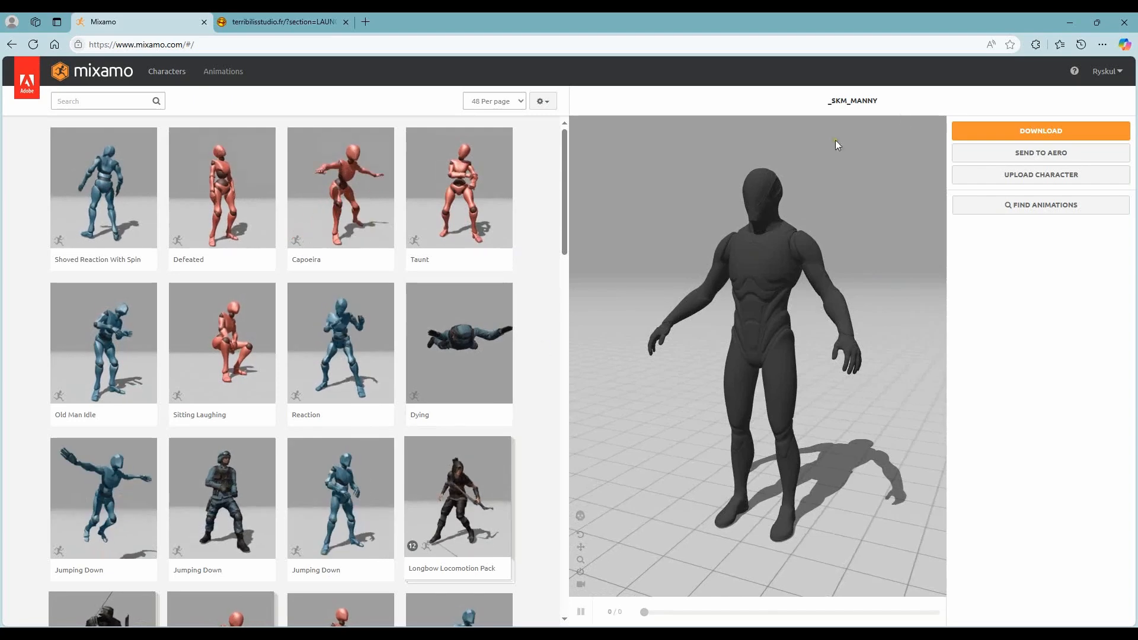
pyautogui.click(1053, 175)
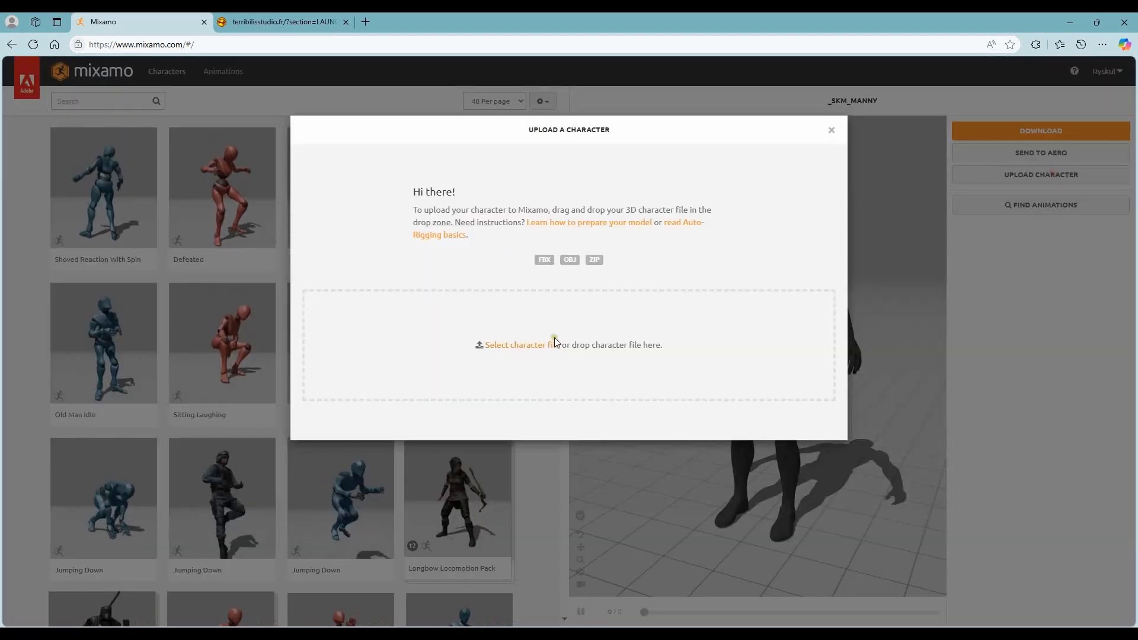
pyautogui.click(526, 353)
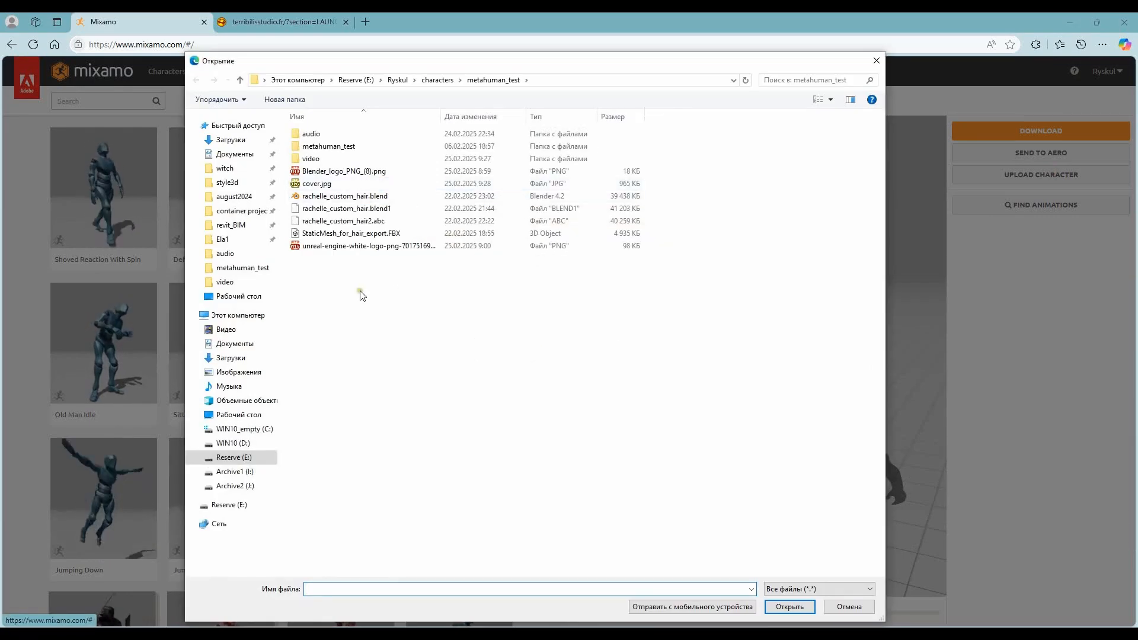
pyautogui.click(236, 143)
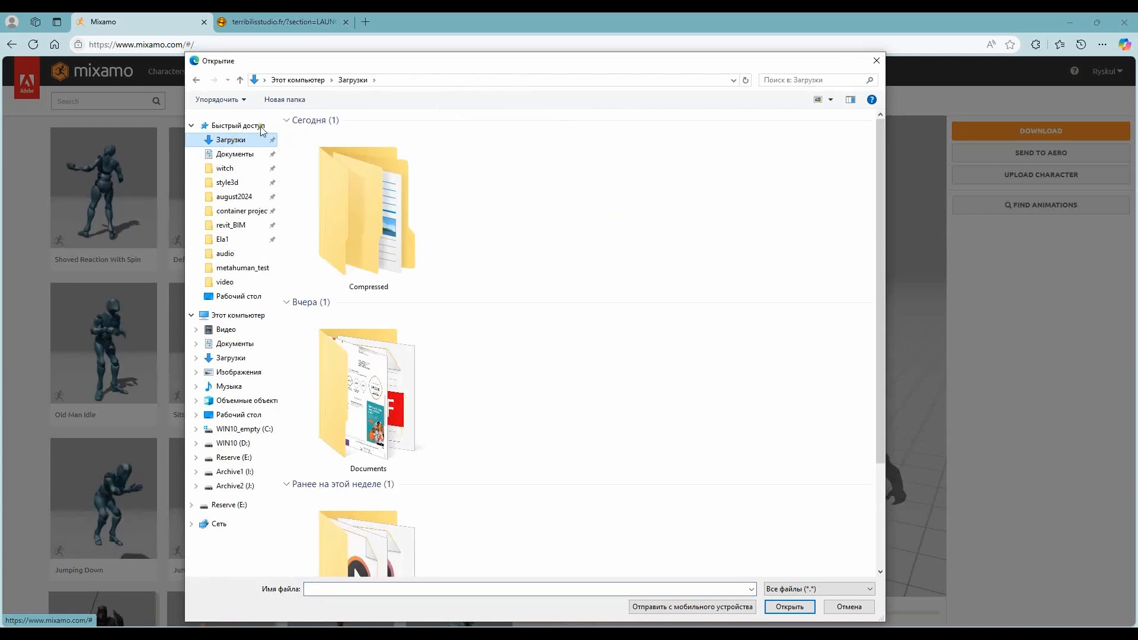
pyautogui.doubleClick(365, 214)
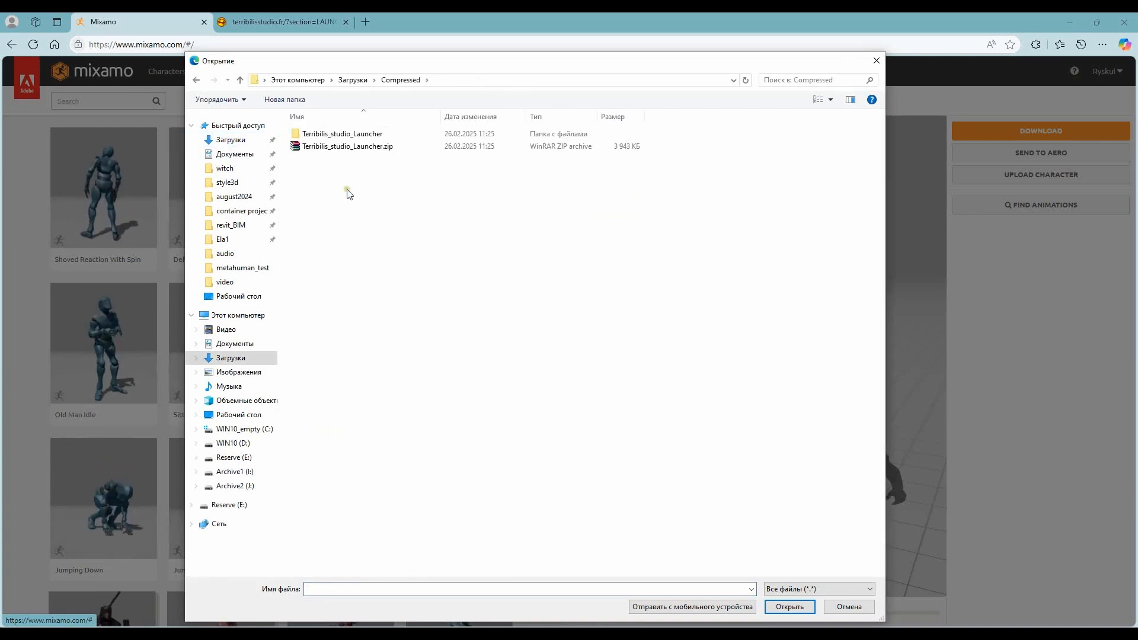
pyautogui.doubleClick(306, 134)
pyautogui.click(356, 134)
pyautogui.doubleClick(355, 134)
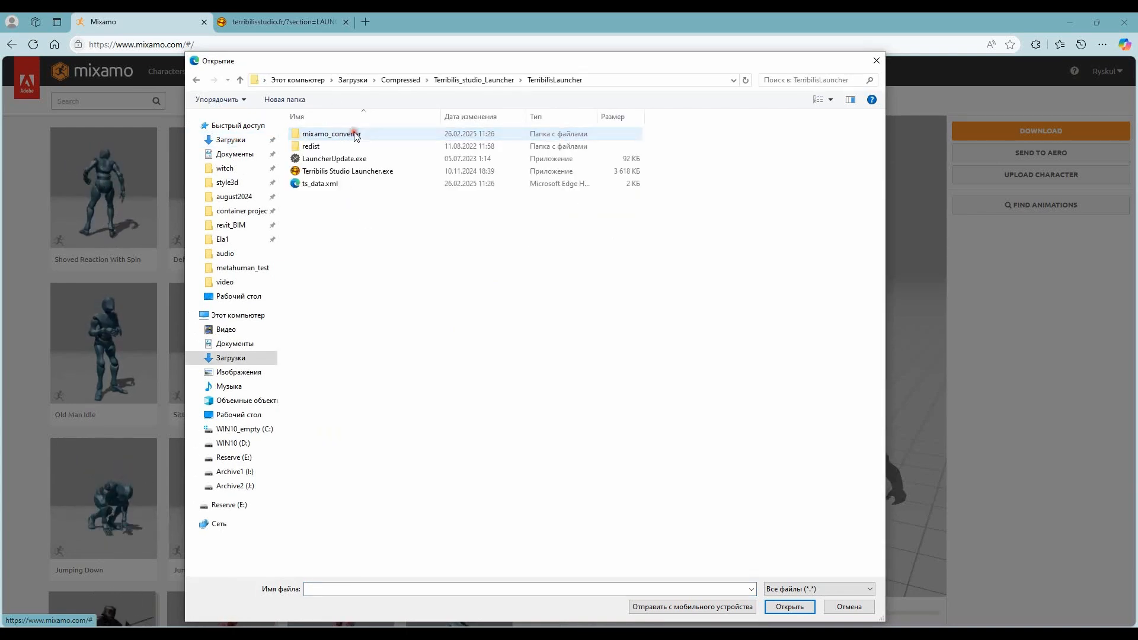
pyautogui.doubleClick(344, 136)
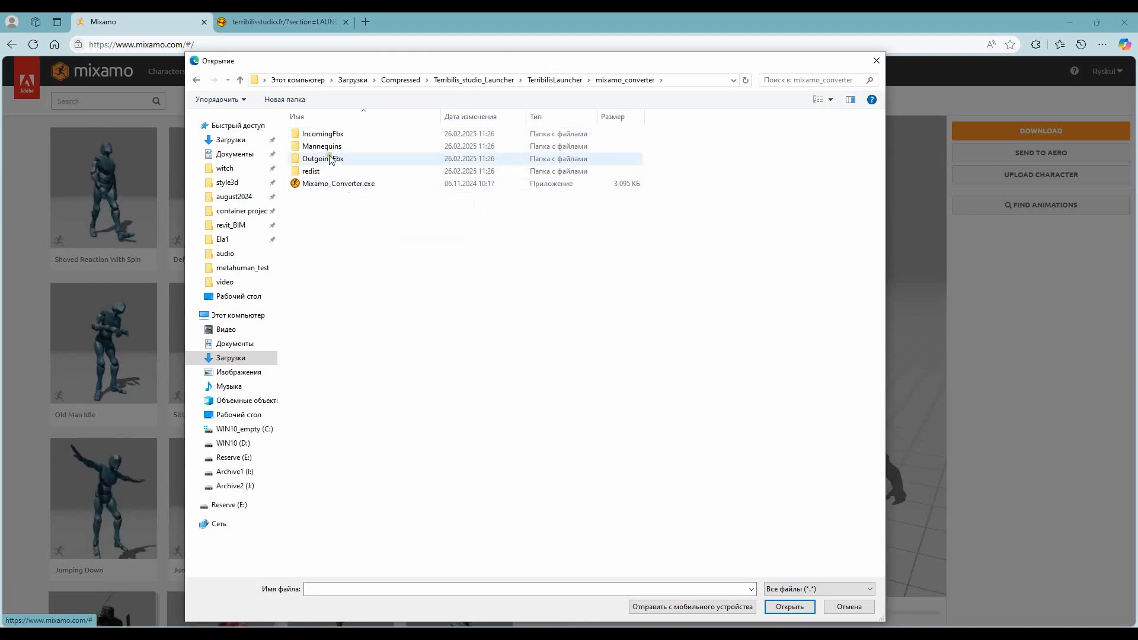
pyautogui.doubleClick(329, 147)
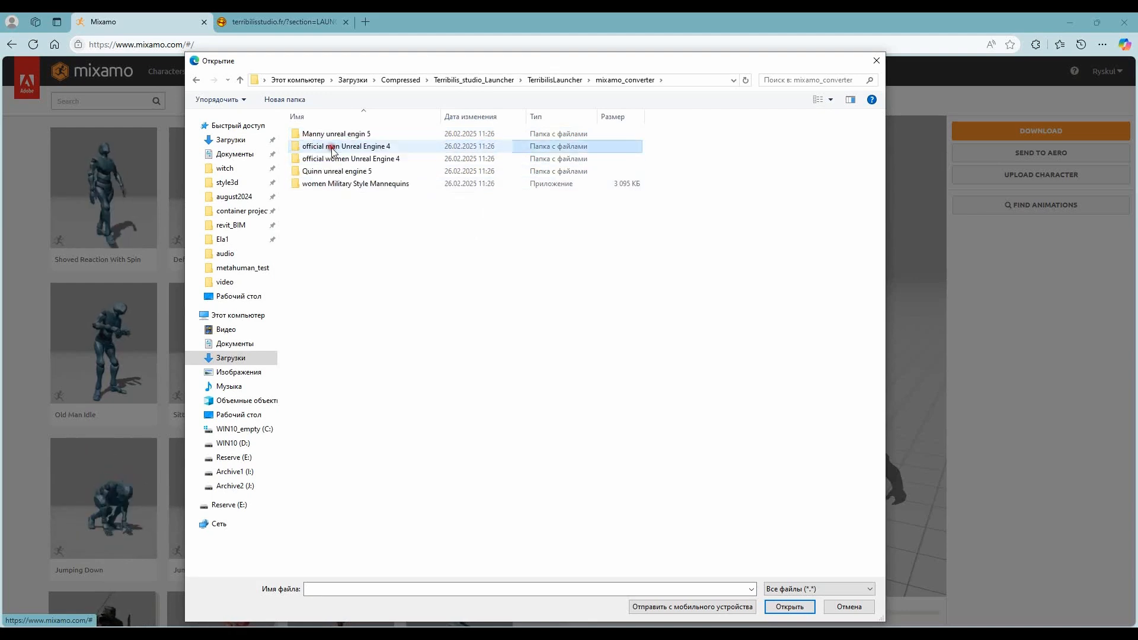
# - Upload _SKM_Quinn.FBX from the Quinn unreal engine 5 folder and proceed with it as the new character
pyautogui.click(305, 172)
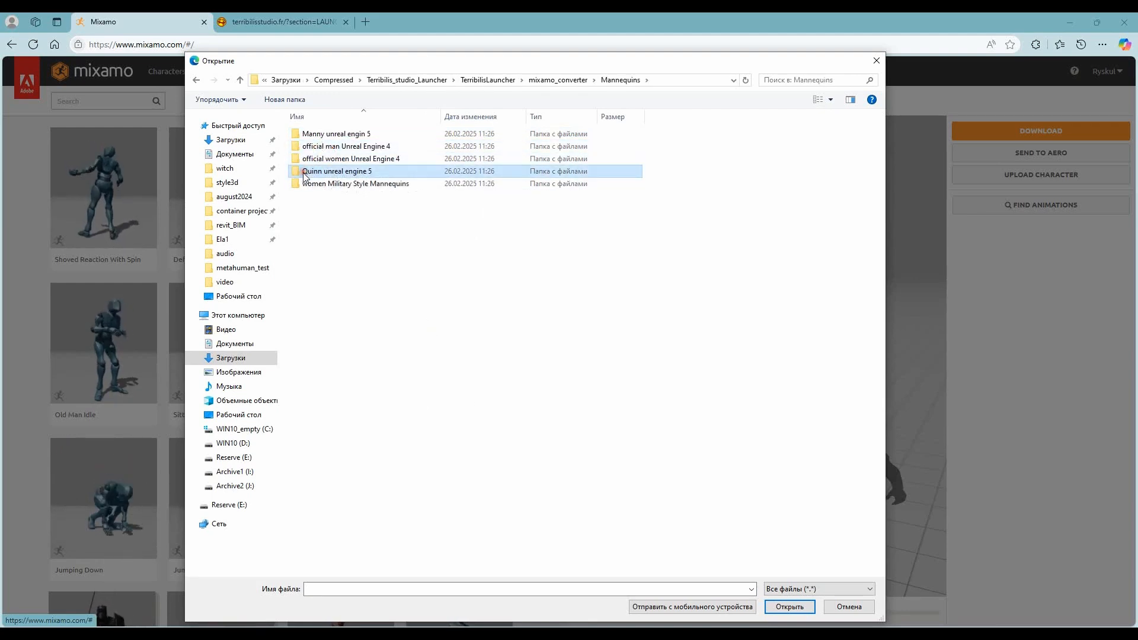
pyautogui.doubleClick(336, 172)
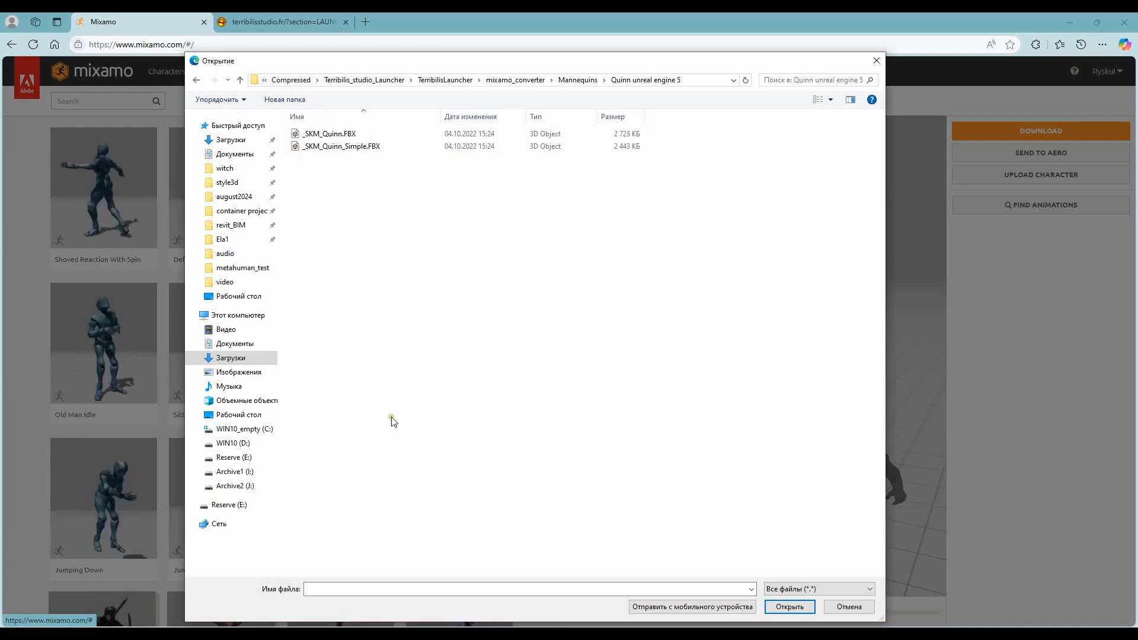
pyautogui.click(327, 135)
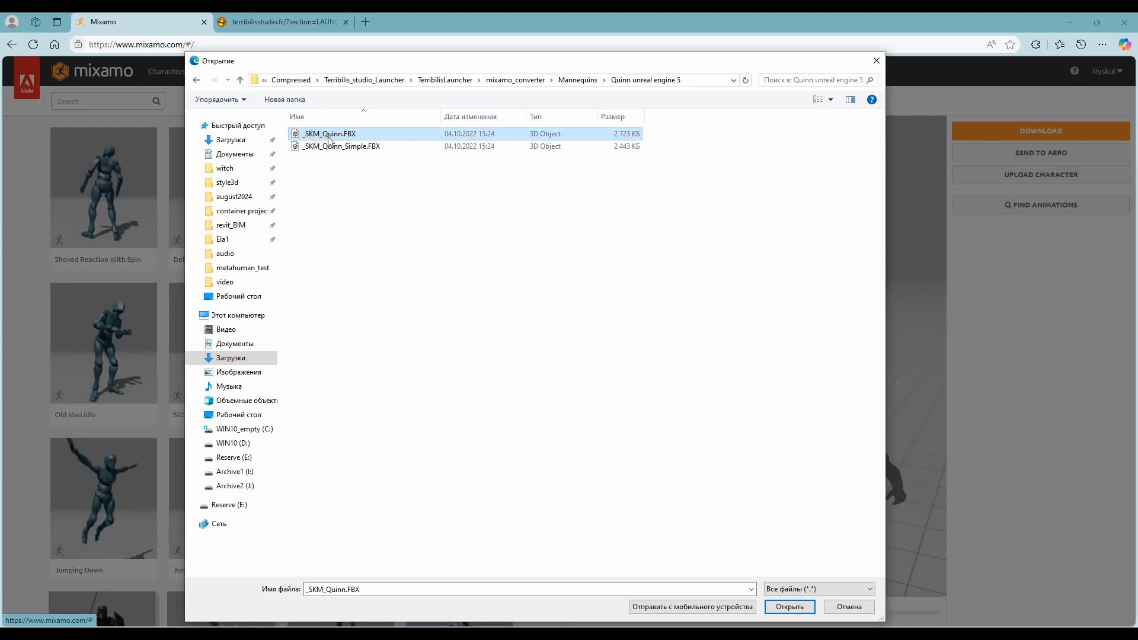
pyautogui.click(797, 608)
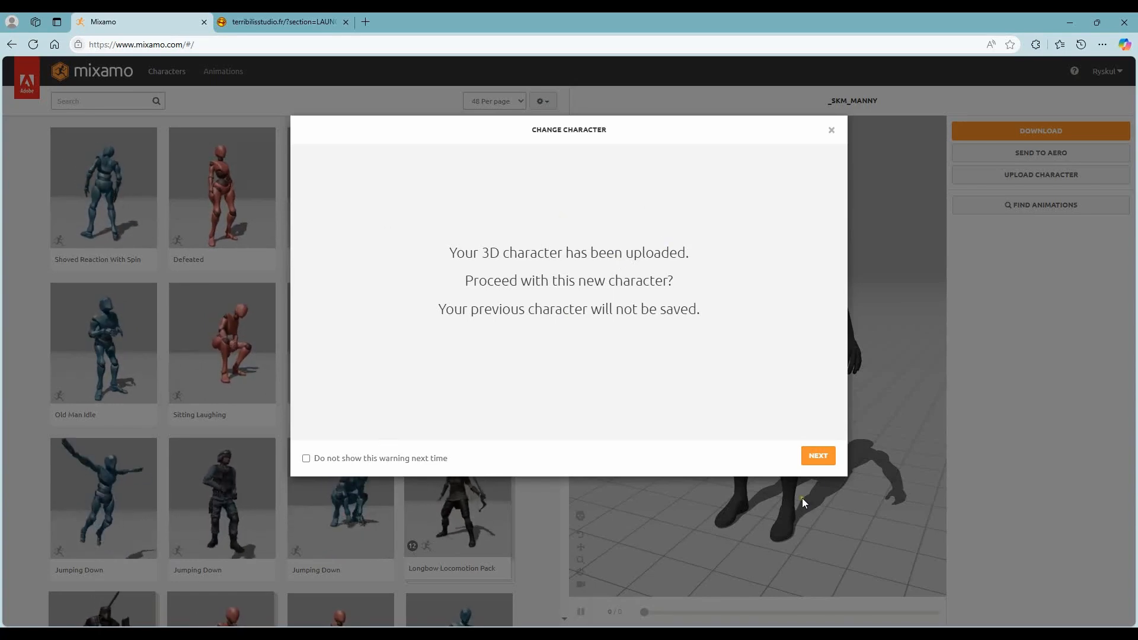
pyautogui.click(818, 457)
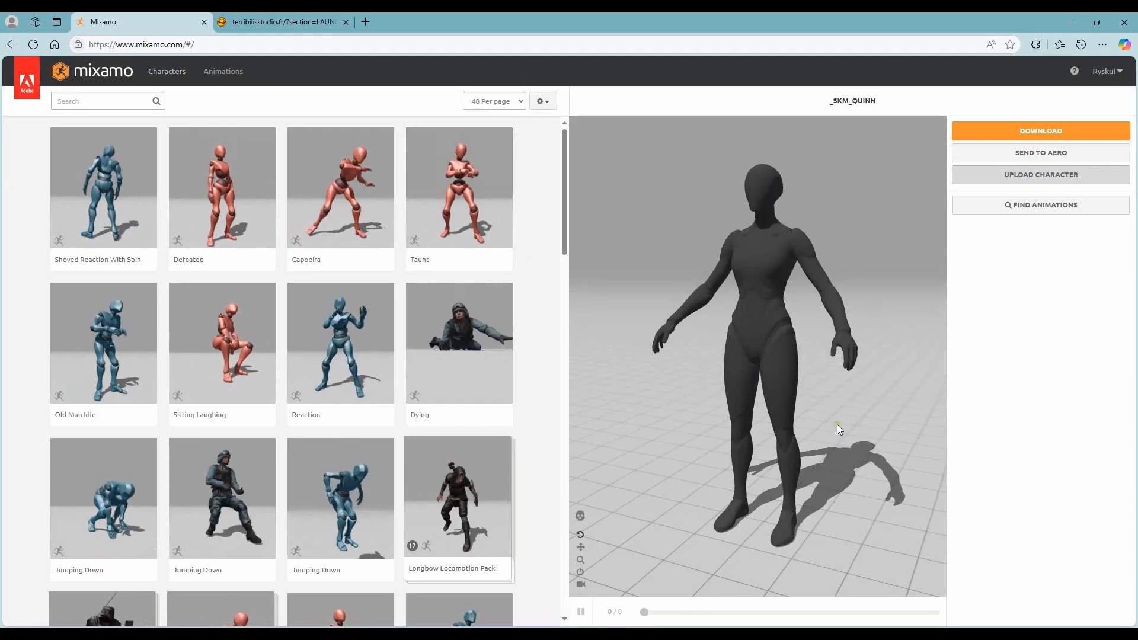
pyautogui.moveTo(667, 377)
pyautogui.mouseDown()
pyautogui.moveTo(808, 384)
pyautogui.moveTo(667, 372)
pyautogui.mouseUp()
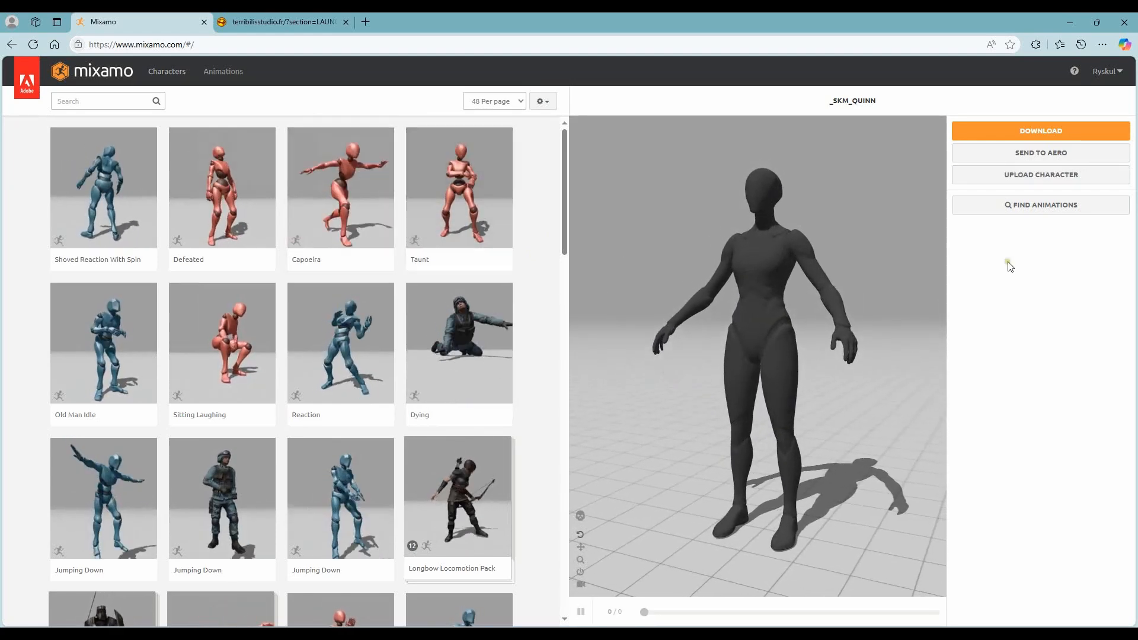
# - Preview the Rumba Dancing, Angry and Using A Fax Machine animations on the Quinn mannequin
pyautogui.scroll(-6, 356, 332)
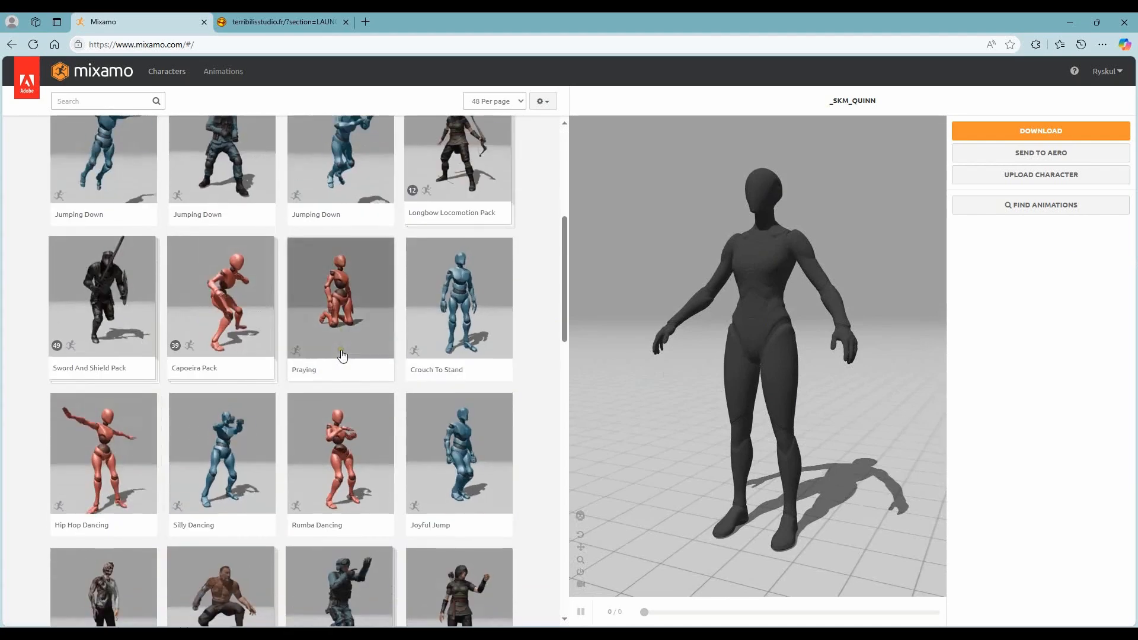
pyautogui.scroll(-4, 453, 291)
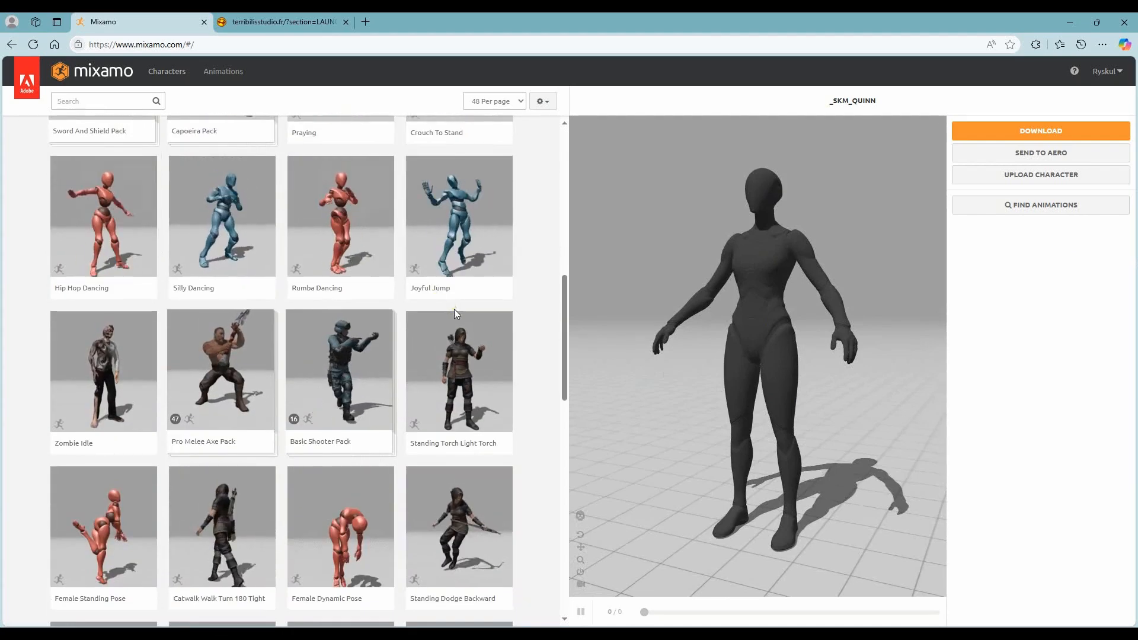
pyautogui.click(338, 254)
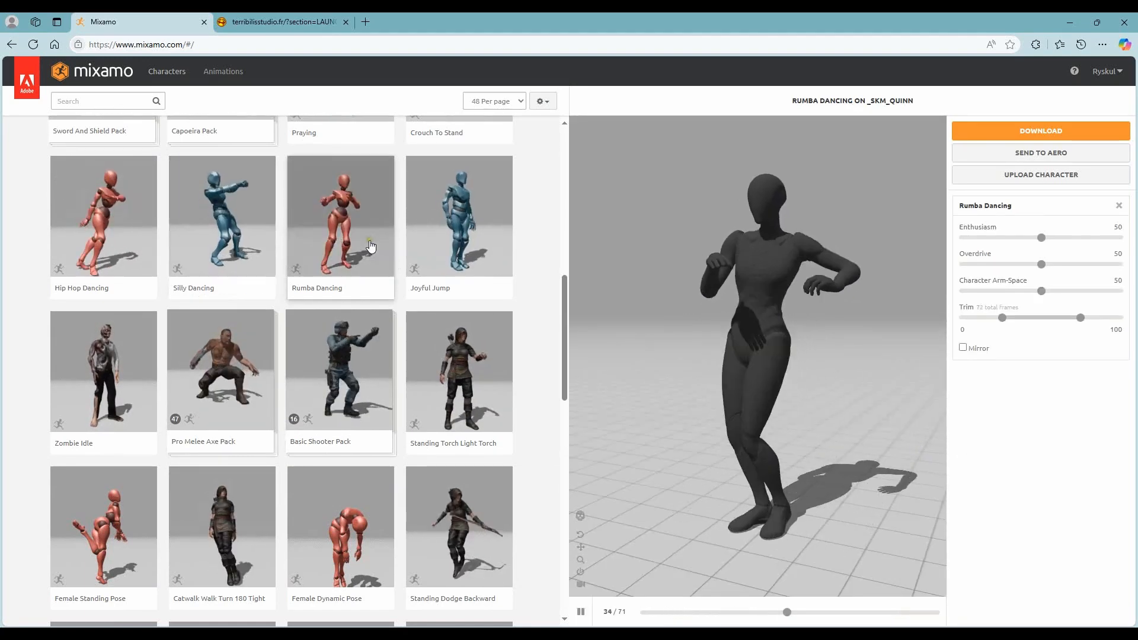
pyautogui.scroll(-13, 374, 238)
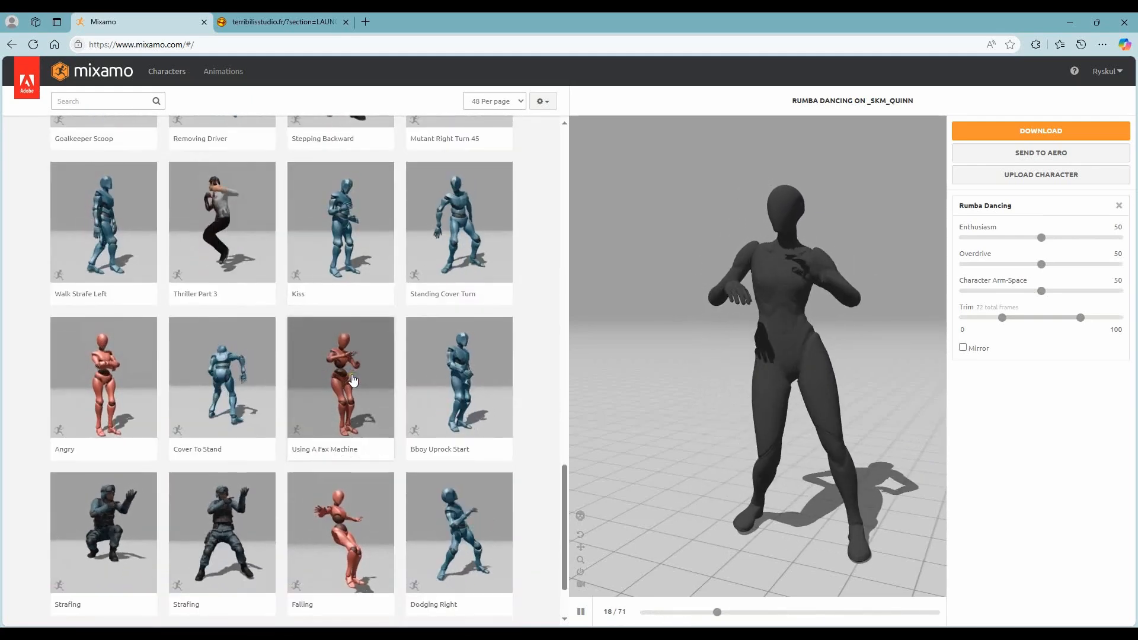
pyautogui.click(56, 386)
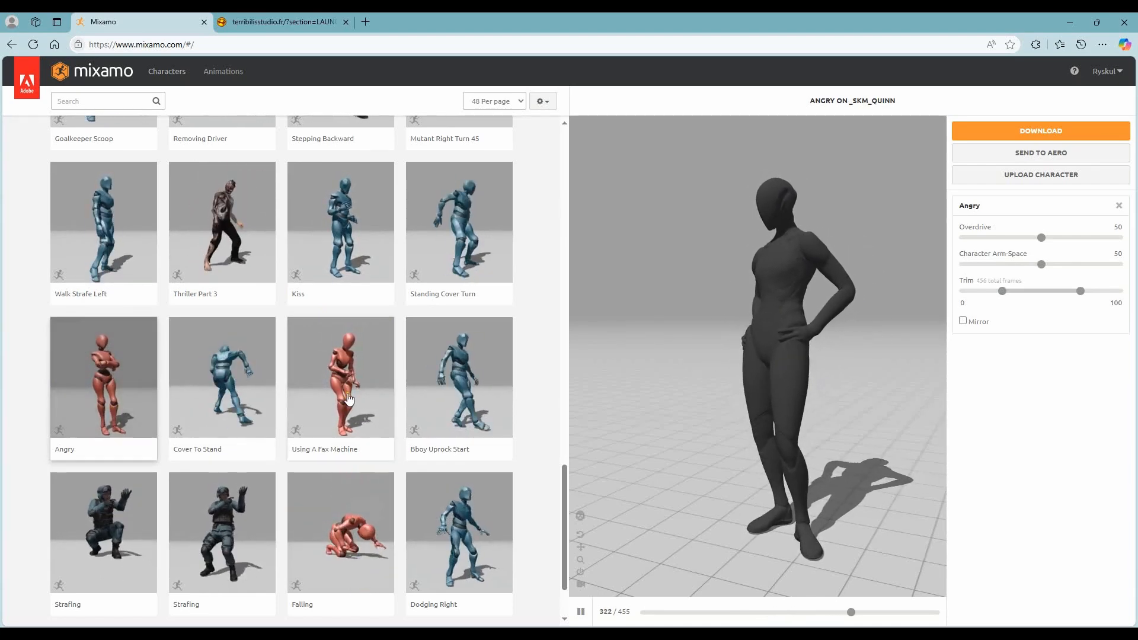
pyautogui.click(350, 372)
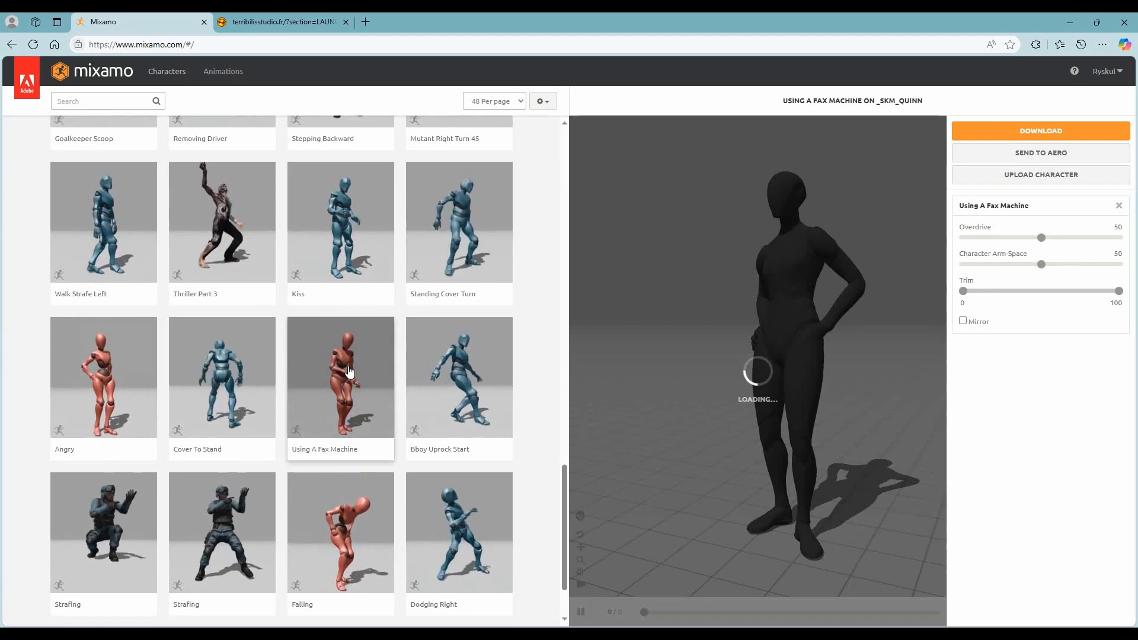
# - Open page 2 of the animation library and look through its animations
pyautogui.scroll(-2, 370, 297)
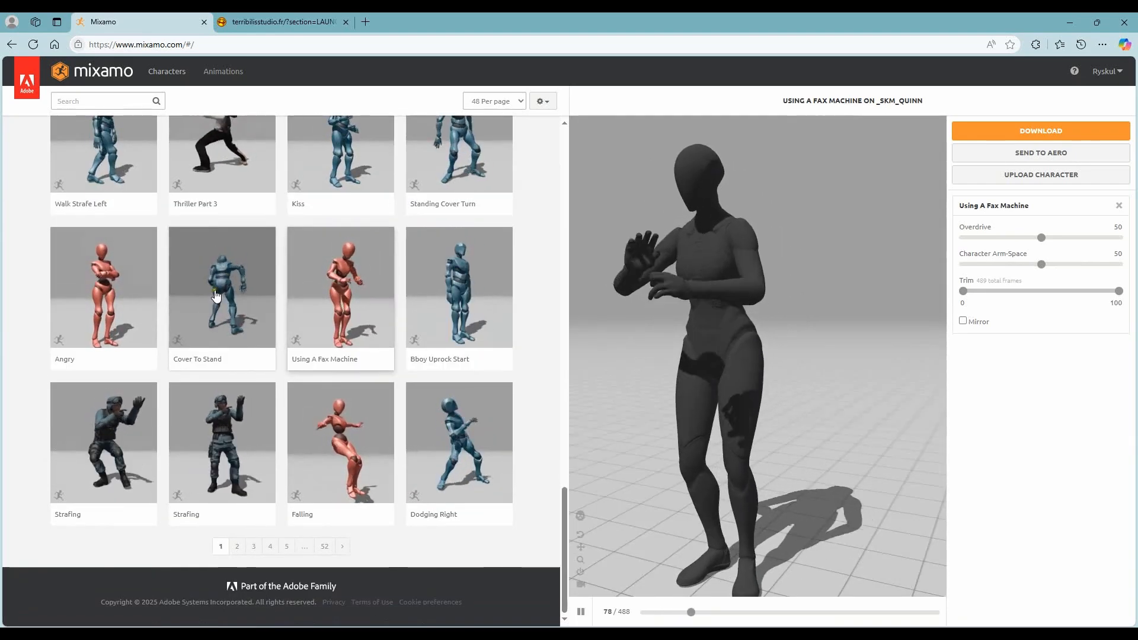
pyautogui.click(240, 546)
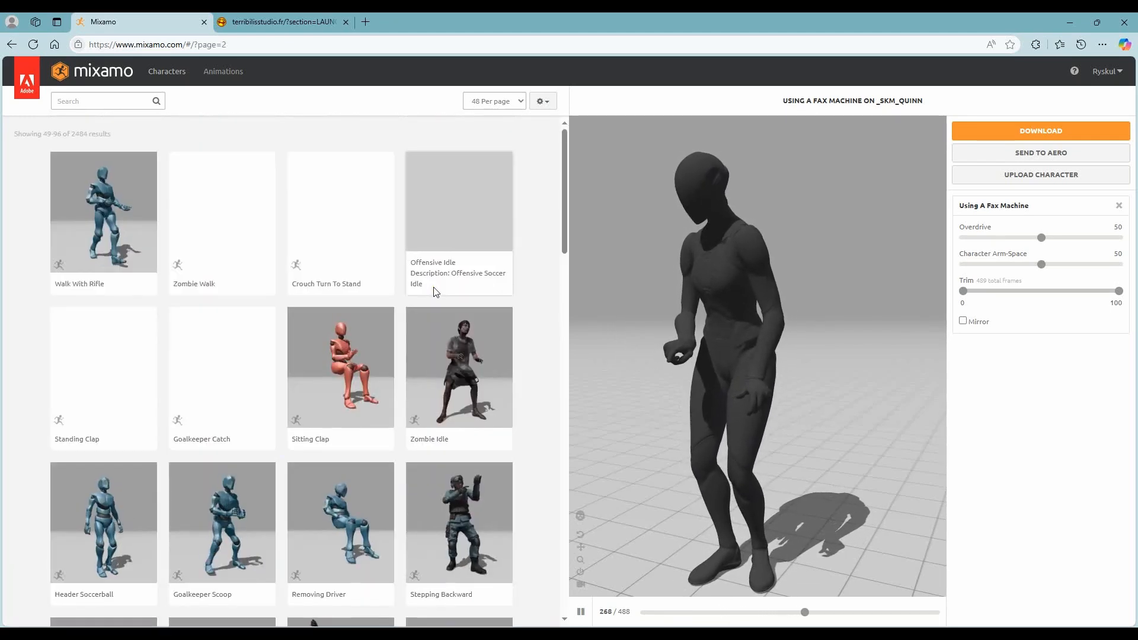
pyautogui.scroll(-10, 347, 263)
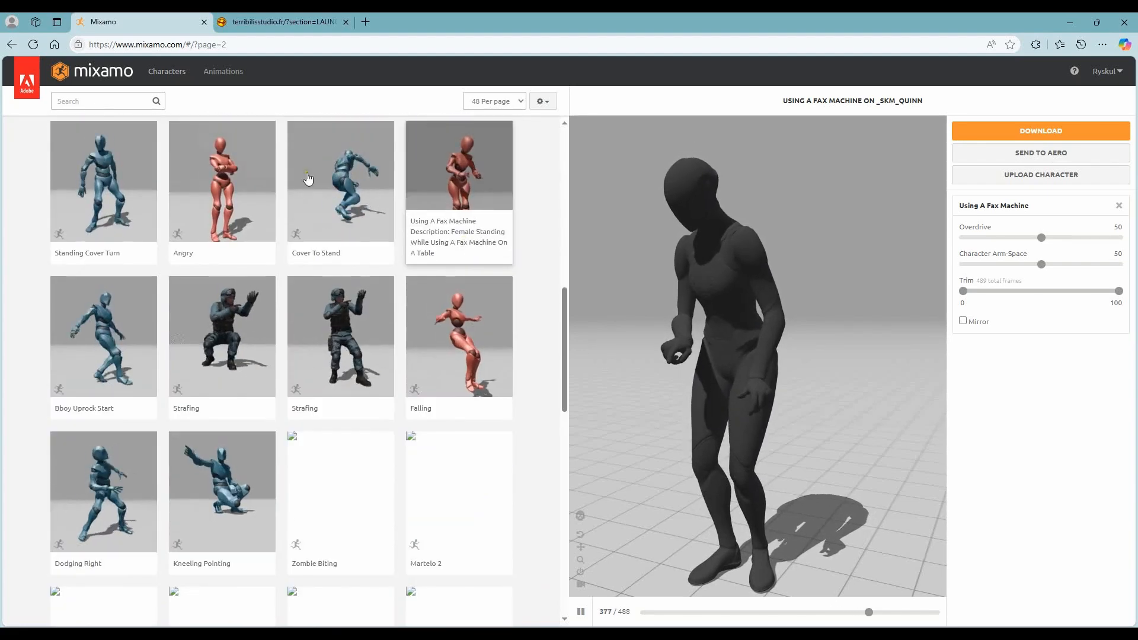
# - Search the animations for "walk" and apply Standard Walk to the Quinn mannequin
pyautogui.click(267, 178)
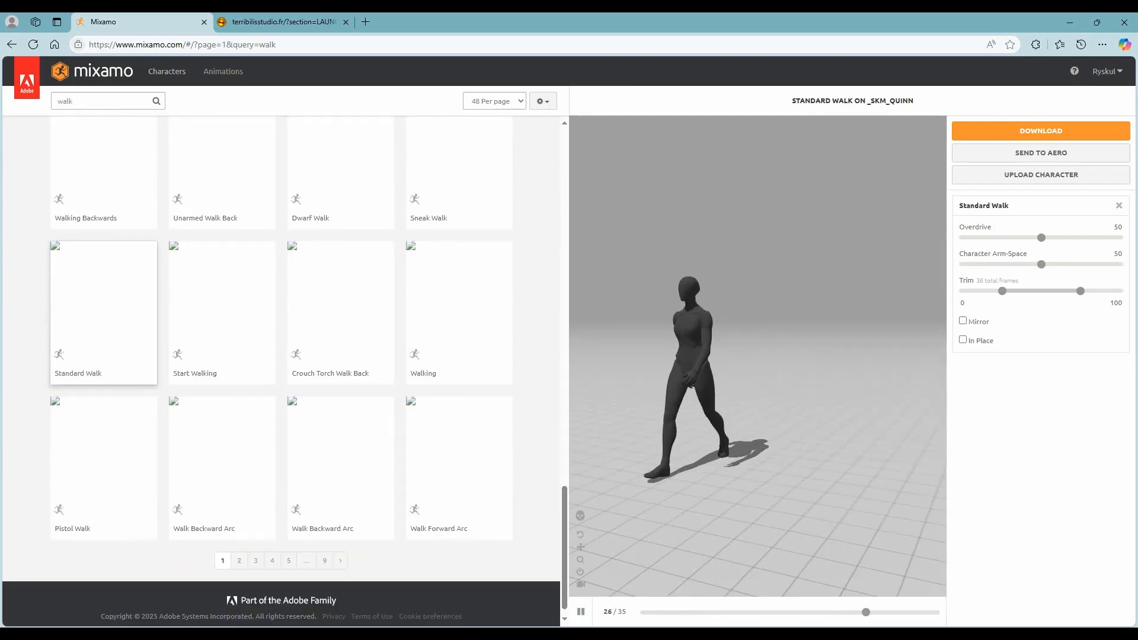
pyautogui.click(107, 286)
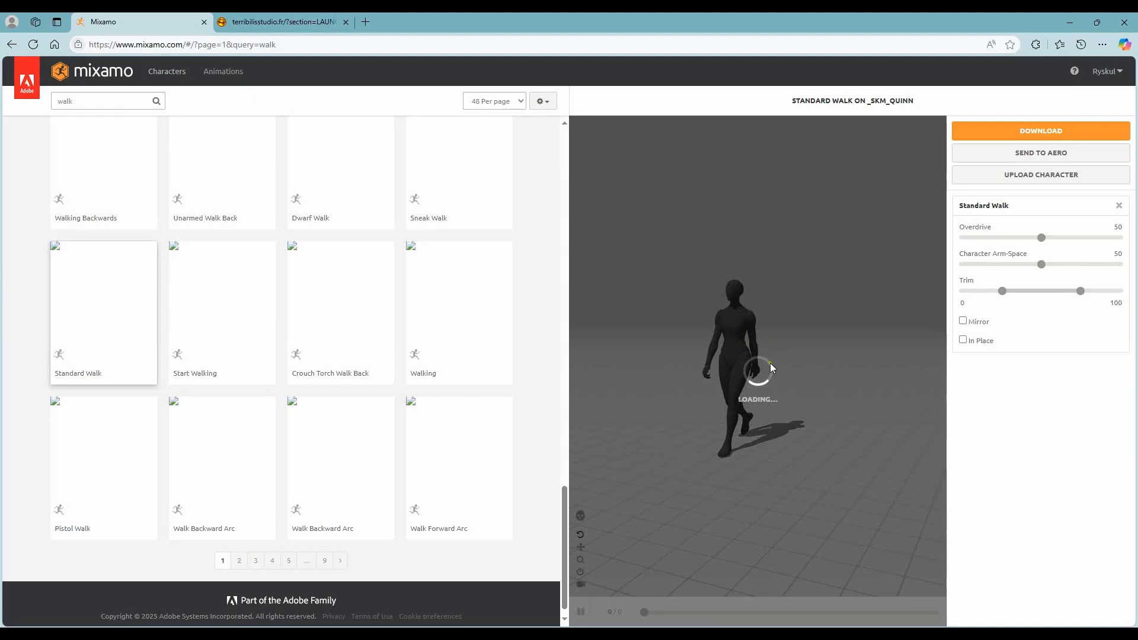
pyautogui.moveTo(706, 360); pyautogui.dragTo(748, 340)
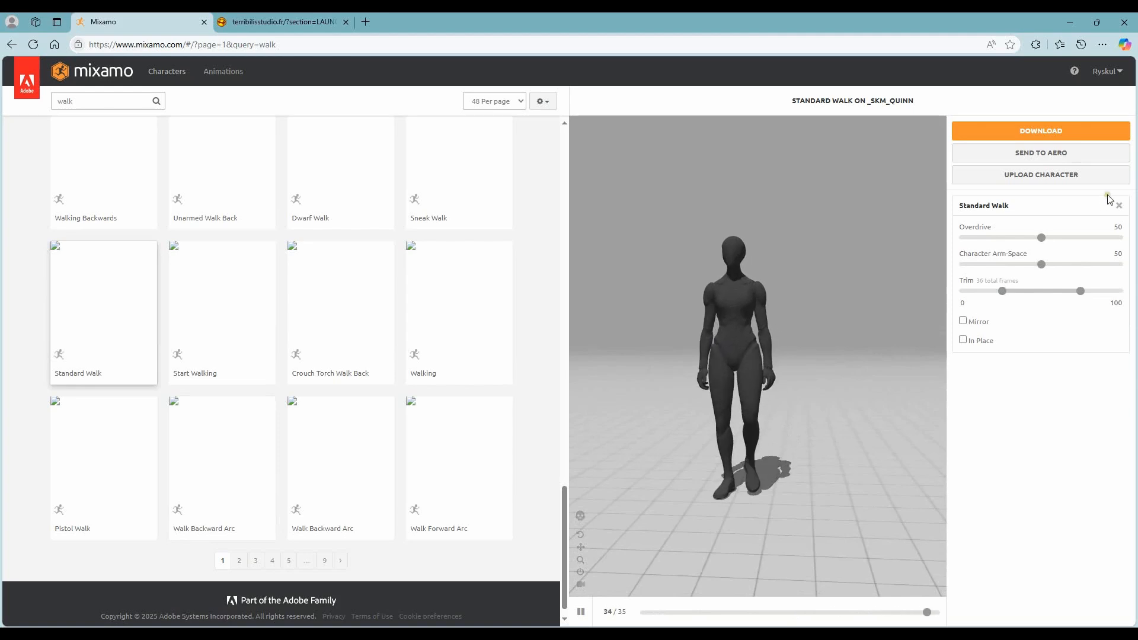
# - Try different Overdrive values for the Standard Walk animation and set it to 37
pyautogui.moveTo(1041, 240); pyautogui.dragTo(1051, 253)
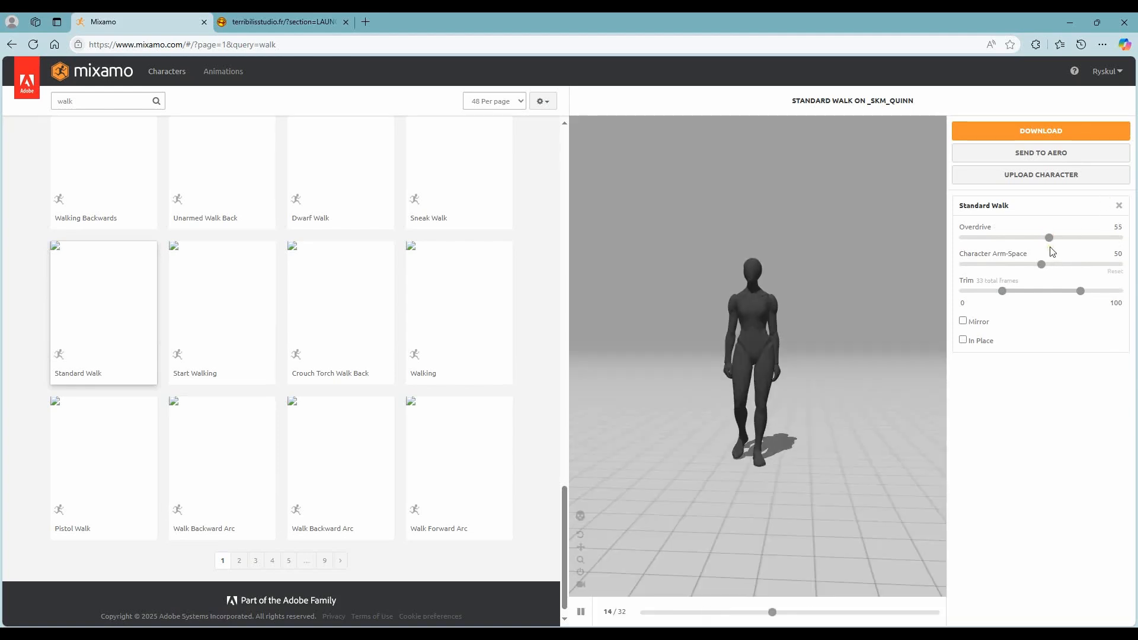
pyautogui.moveTo(1049, 239); pyautogui.dragTo(982, 239)
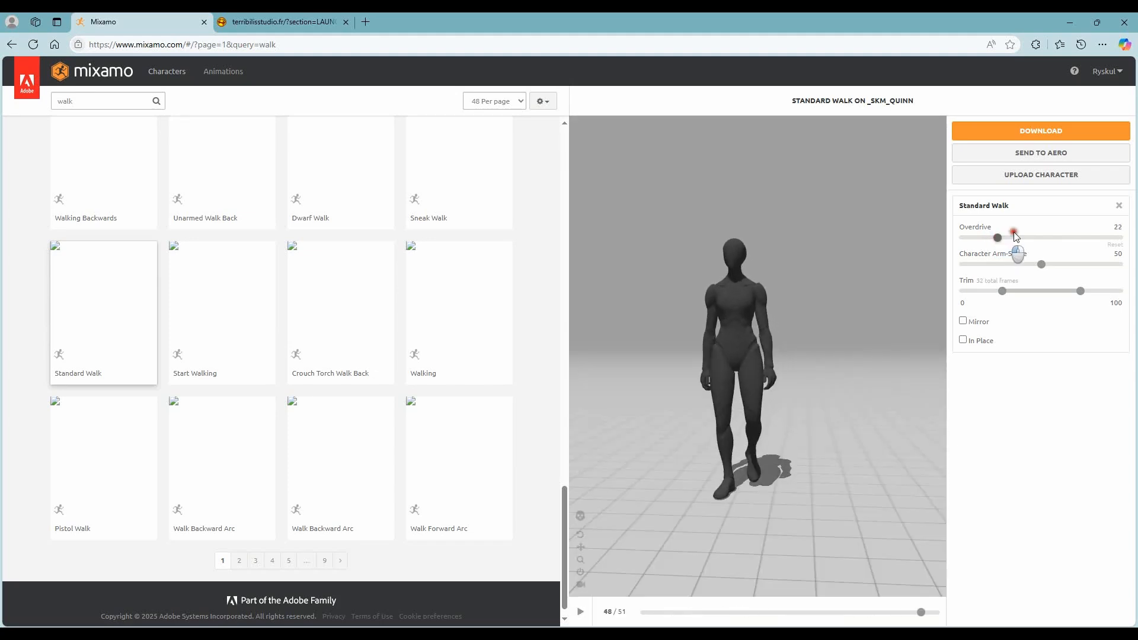
pyautogui.moveTo(1080, 236); pyautogui.dragTo(1081, 237)
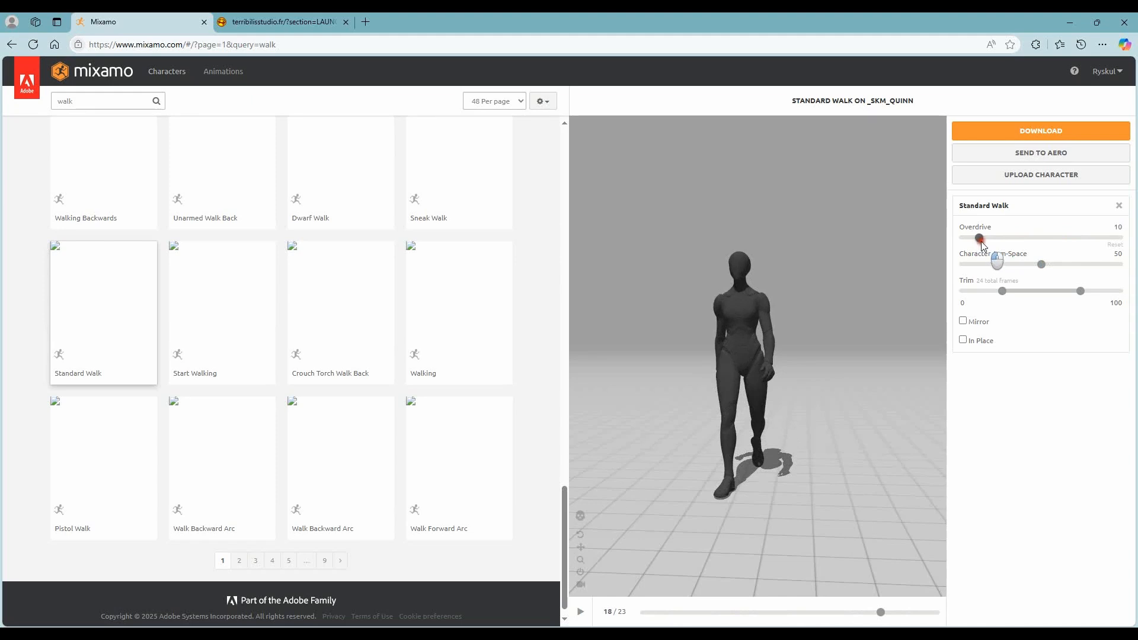
pyautogui.moveTo(981, 241); pyautogui.dragTo(1000, 240)
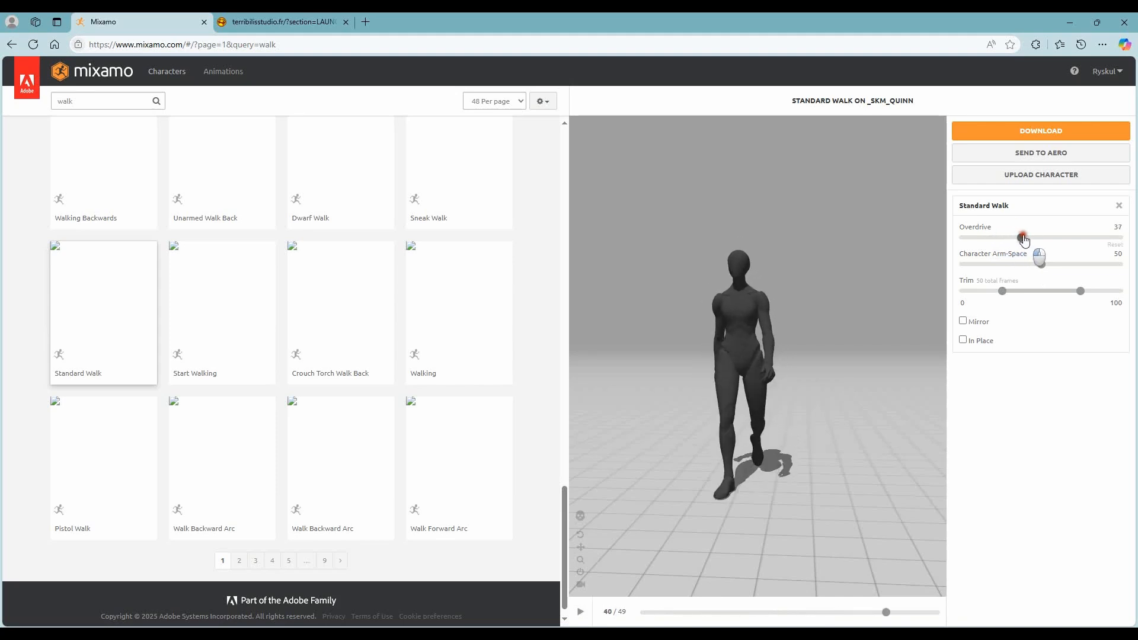
pyautogui.moveTo(1024, 239); pyautogui.dragTo(1024, 239)
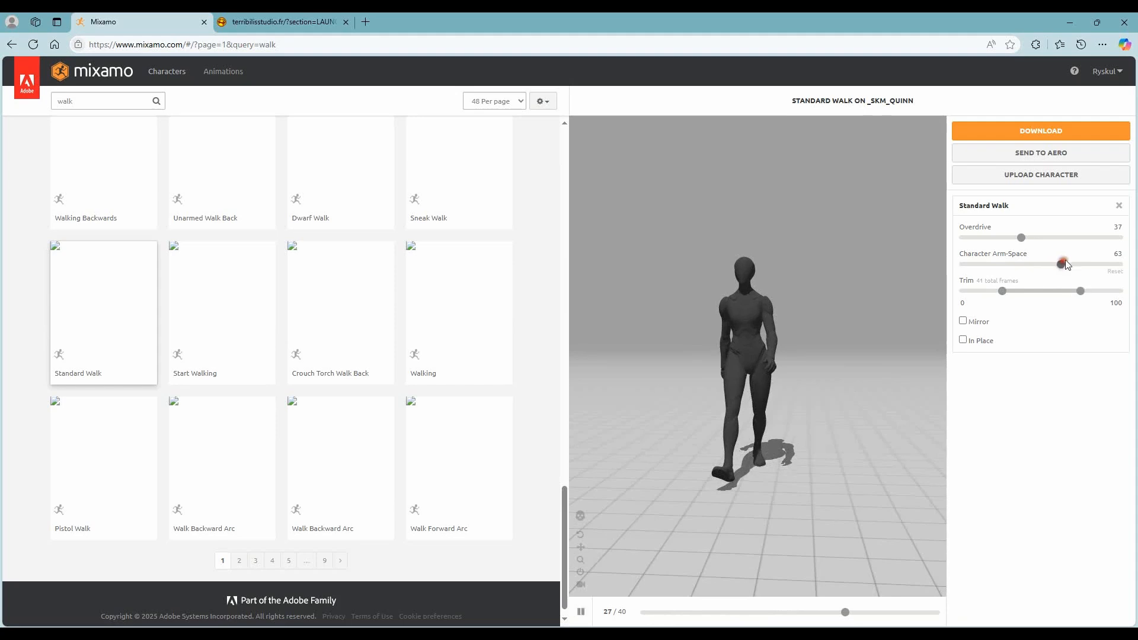
# - Set the Standard Walk's Character Arm-Space to 56 and its trim start to 5
pyautogui.moveTo(1066, 264); pyautogui.dragTo(1065, 265)
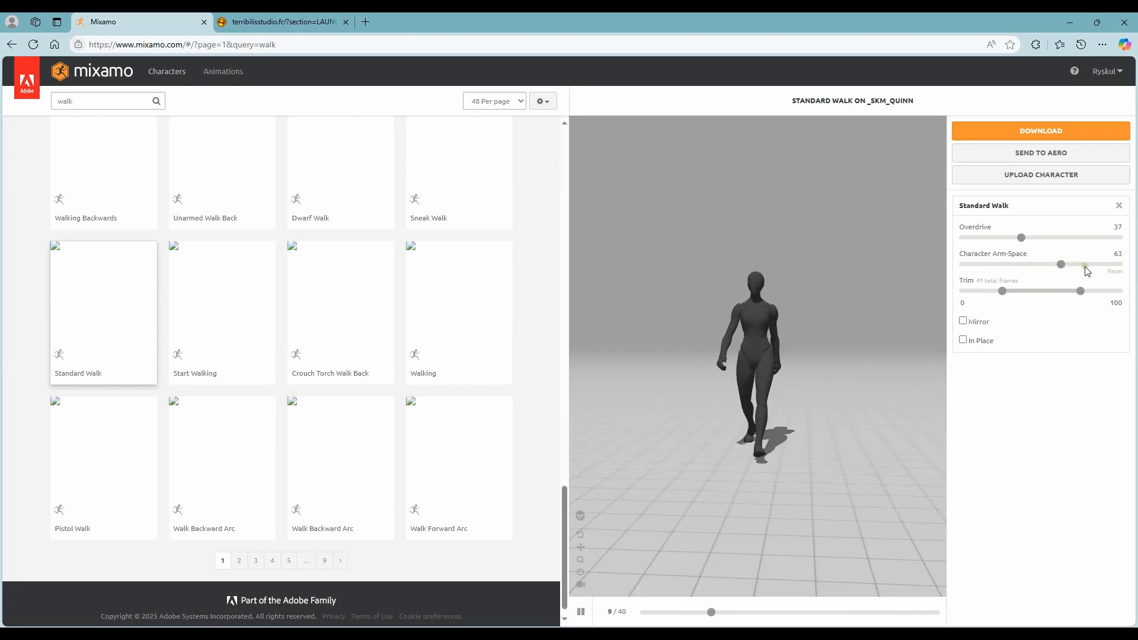
pyautogui.moveTo(1061, 264); pyautogui.dragTo(1047, 271)
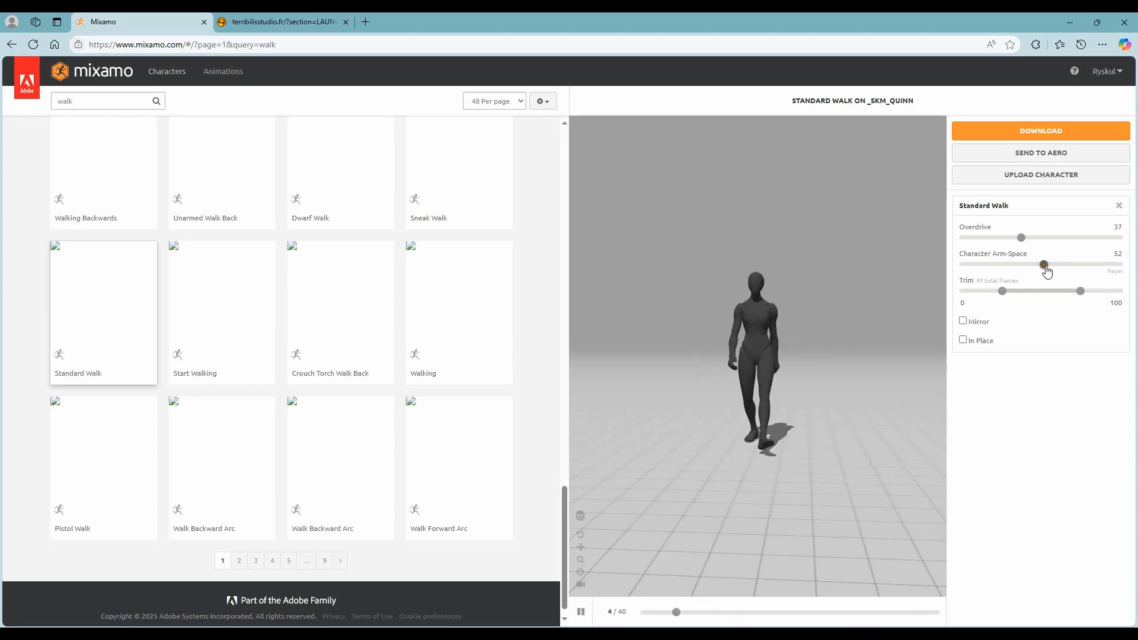
pyautogui.moveTo(1048, 267); pyautogui.dragTo(1057, 269)
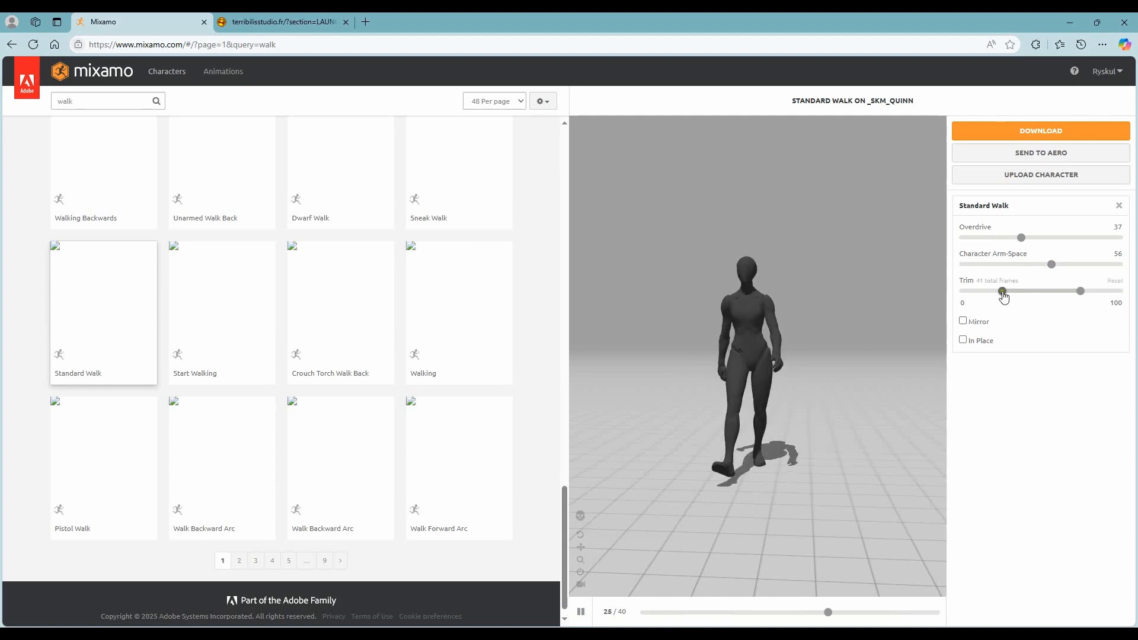
pyautogui.moveTo(1004, 298); pyautogui.dragTo(983, 301)
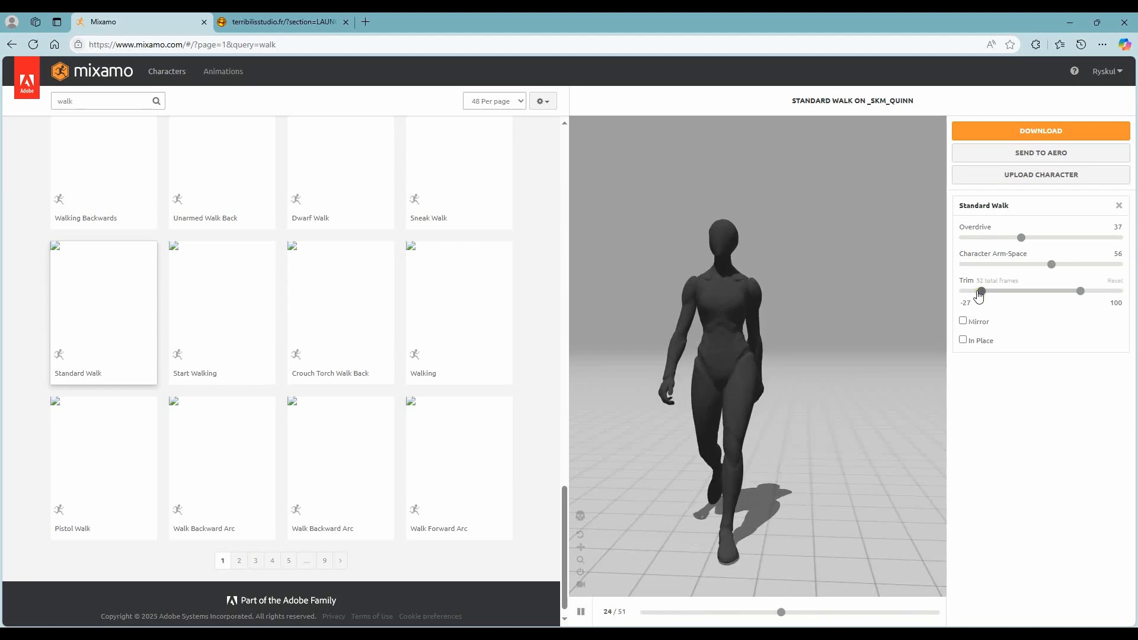
pyautogui.moveTo(980, 293); pyautogui.dragTo(1007, 298)
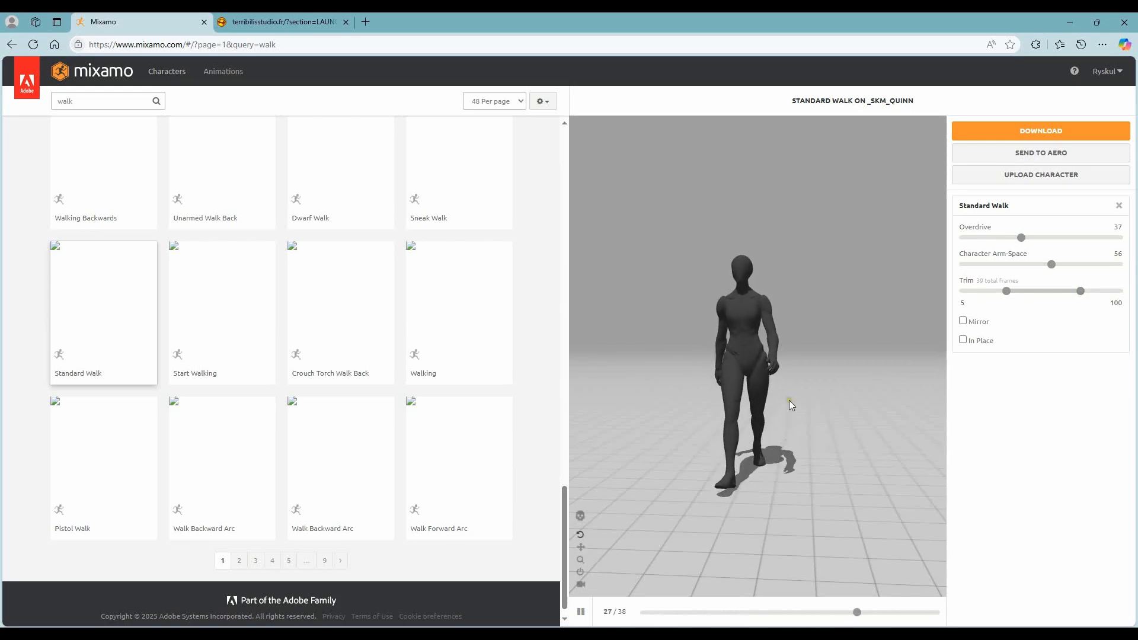
# - Check the adjusted walk on the mannequin from the side and front, and pause its playback
pyautogui.moveTo(788, 401)
pyautogui.mouseDown()
pyautogui.moveTo(764, 393)
pyautogui.moveTo(782, 388)
pyautogui.mouseUp()
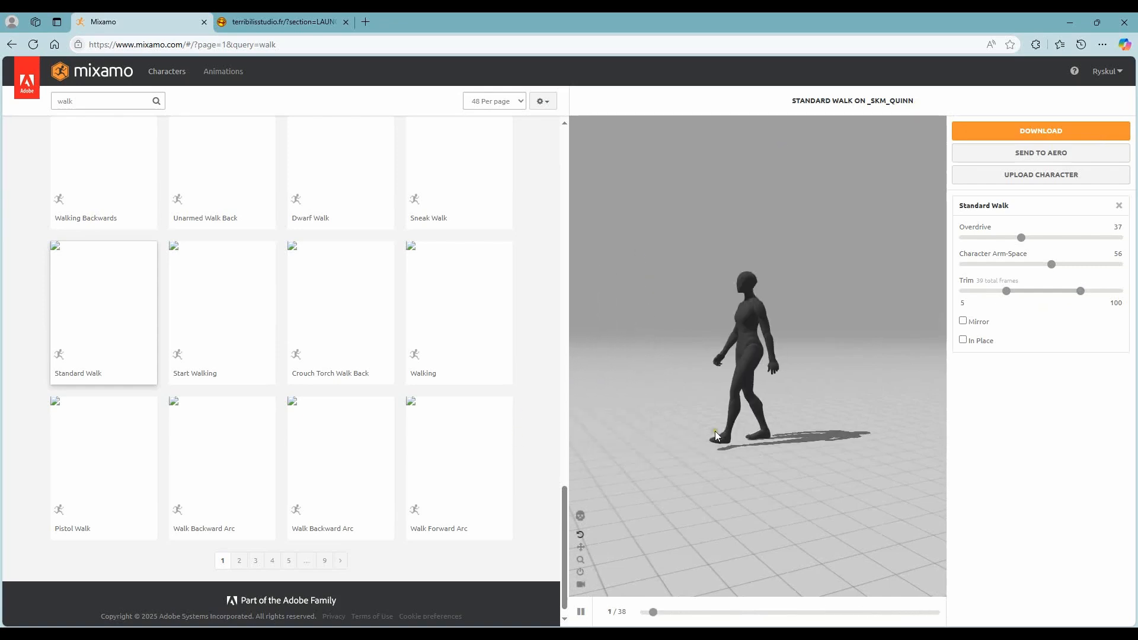
pyautogui.click(581, 613)
pyautogui.moveTo(790, 358); pyautogui.dragTo(813, 375)
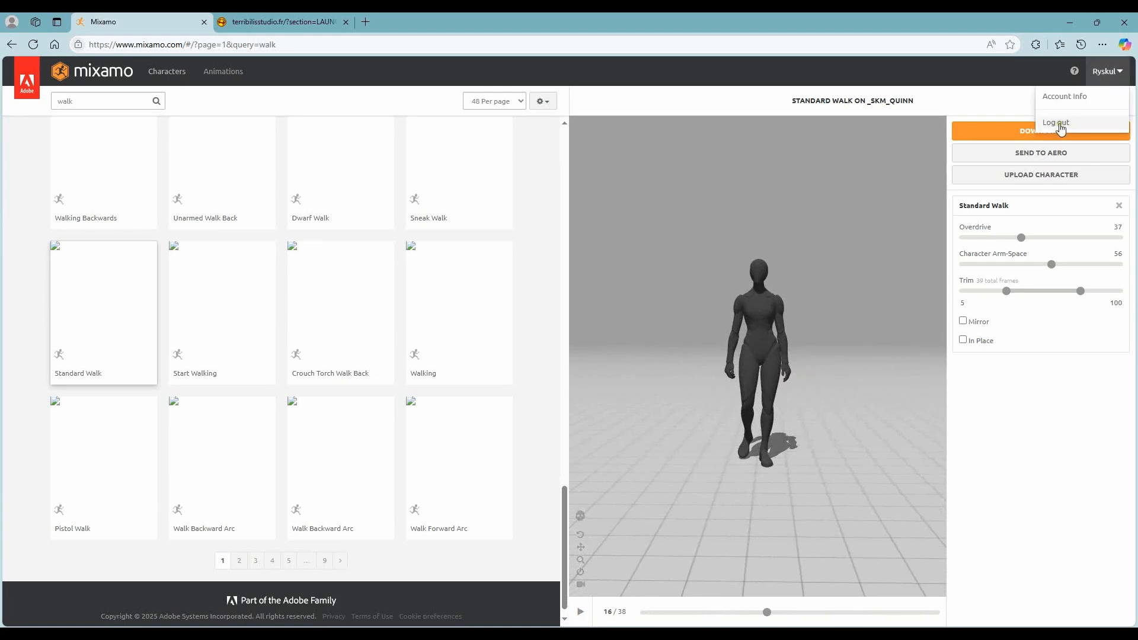
# - Download the Standard Walk animation as FBX Binary without skin, at 30 frames per second and with no keyframe reduction
pyautogui.click(1041, 131)
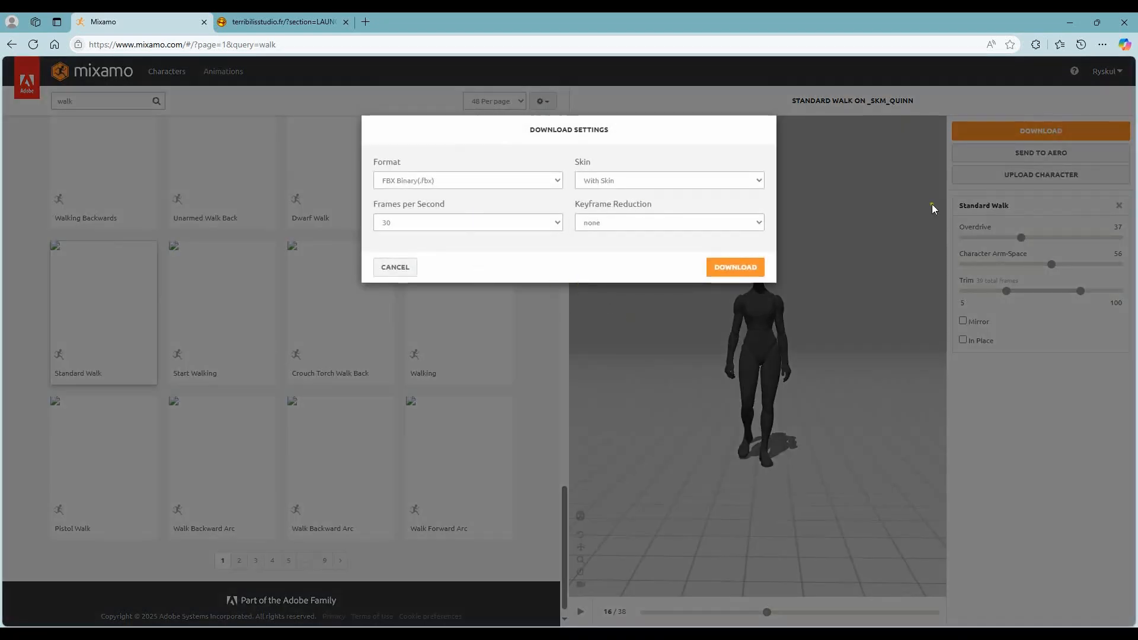
pyautogui.click(660, 181)
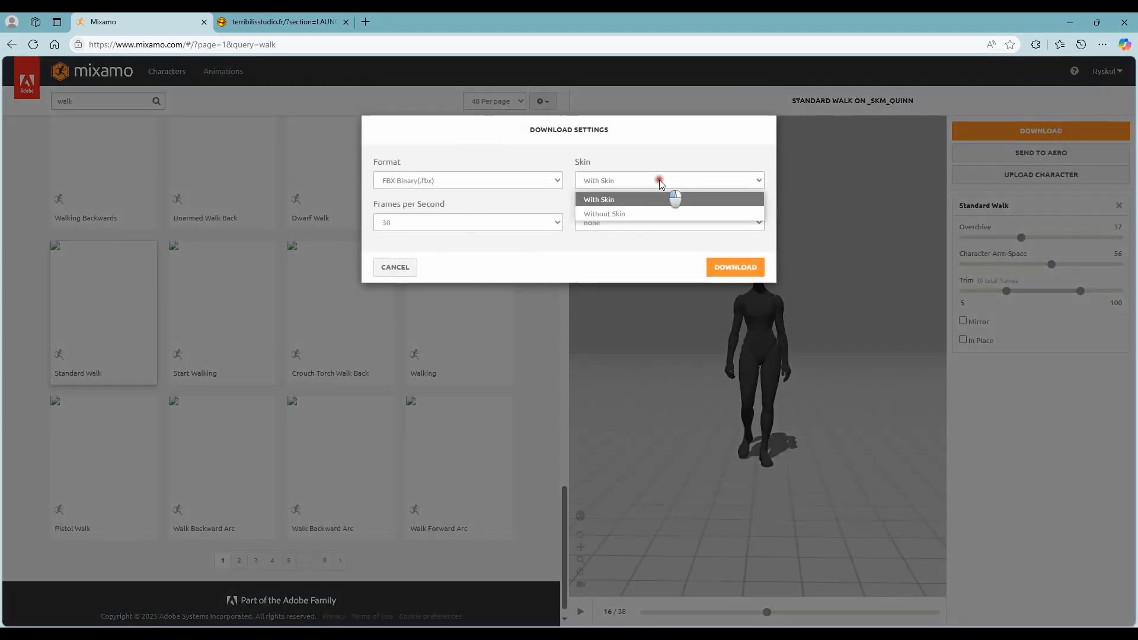
pyautogui.click(627, 214)
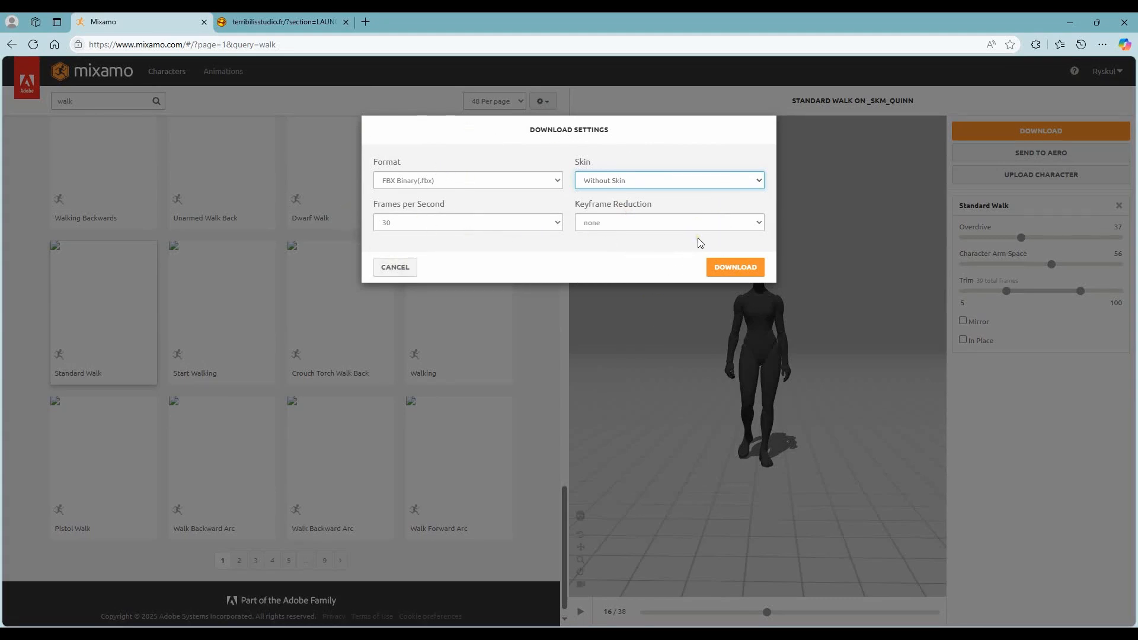
pyautogui.click(609, 180)
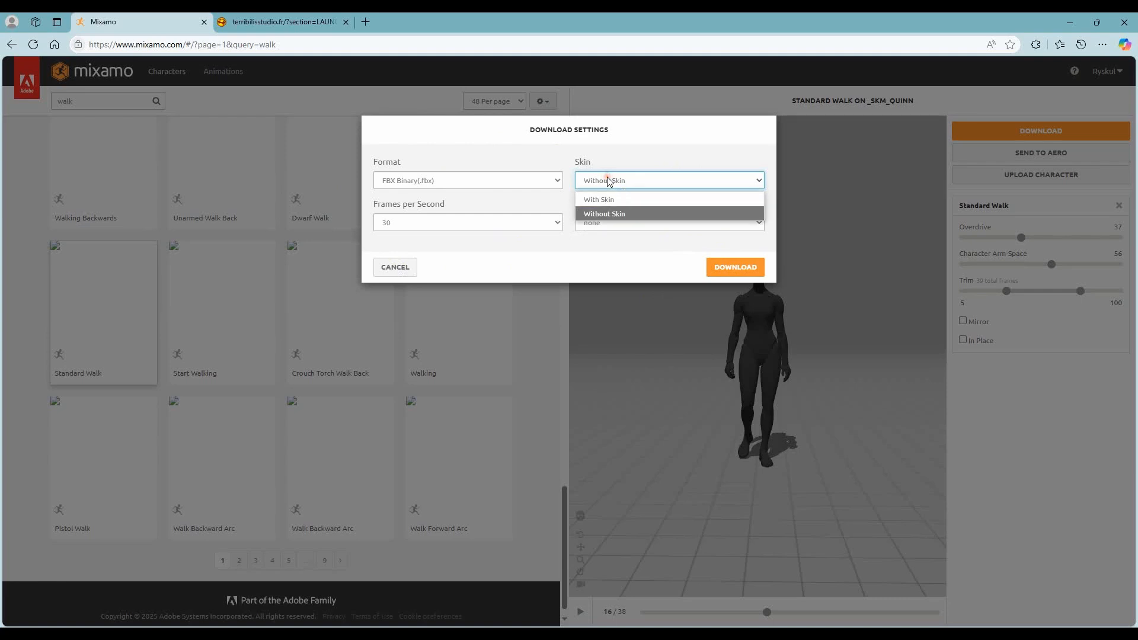
pyautogui.click(604, 214)
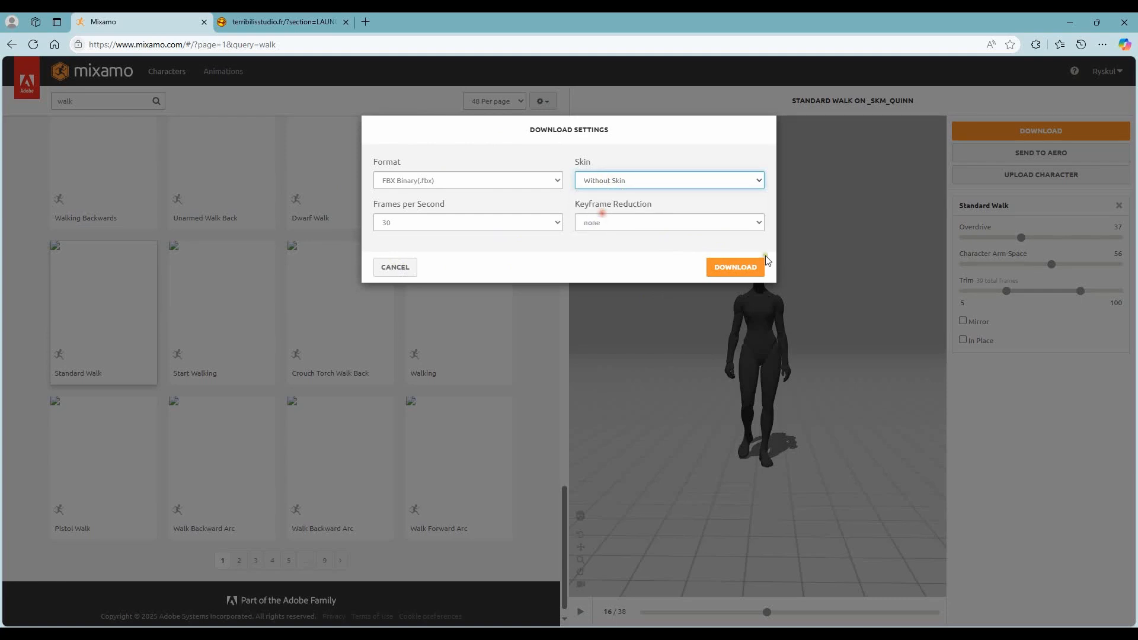
pyautogui.click(736, 268)
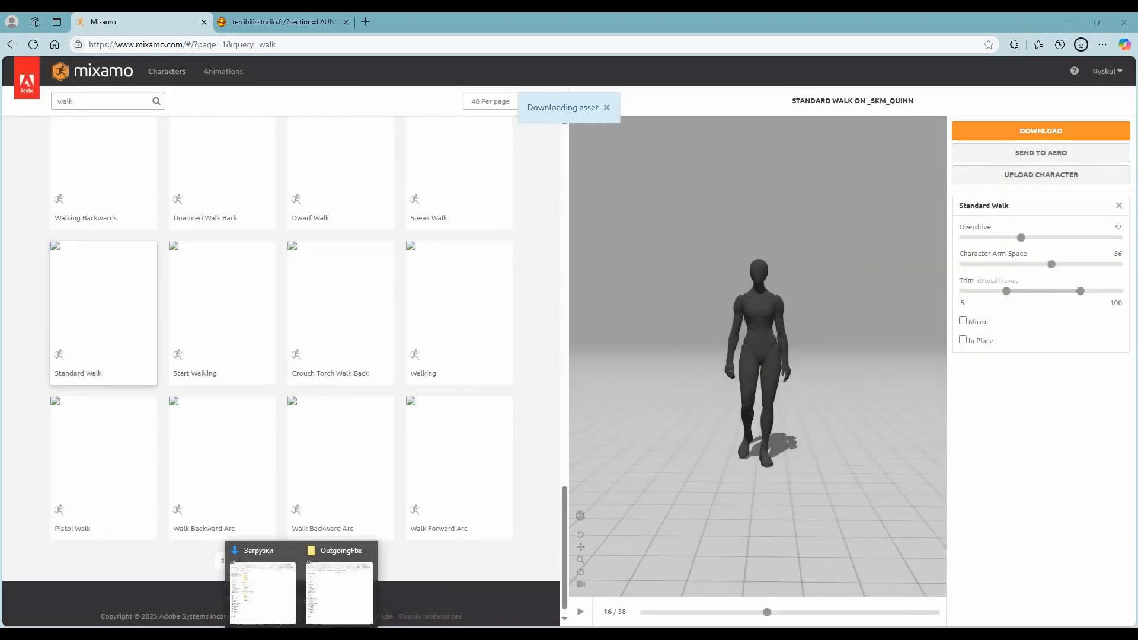
# - Switch to File Explorer and cut the Standard Walk.fbx file from the downloads folder
pyautogui.click(347, 595)
pyautogui.click(290, 168)
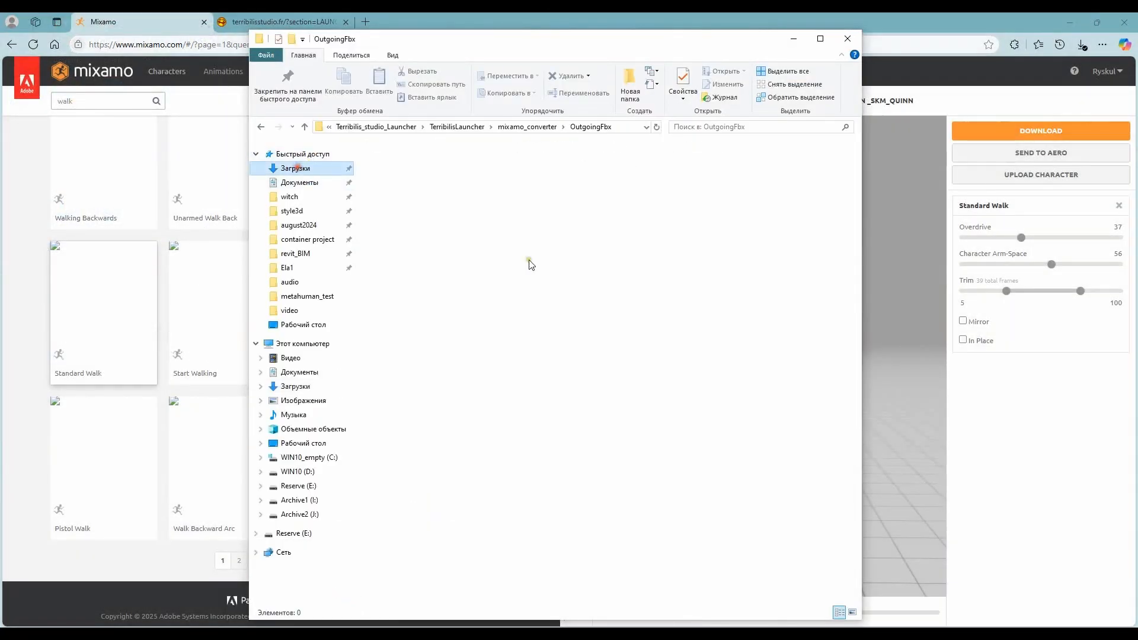
pyautogui.click(394, 199)
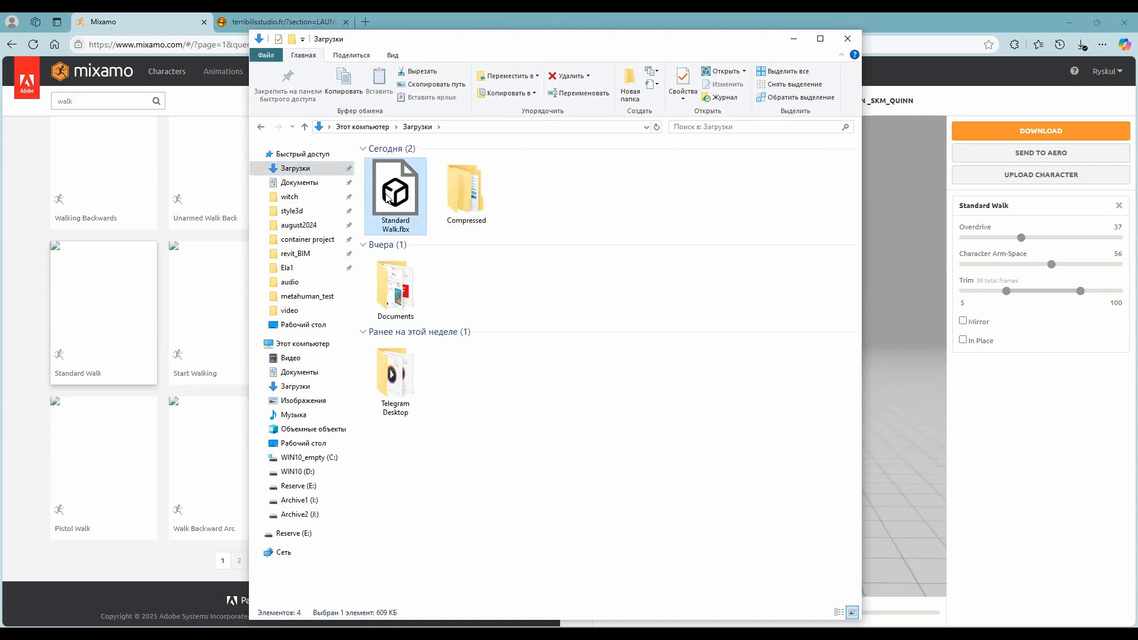
pyautogui.rightClick(386, 197)
pyautogui.click(765, 412)
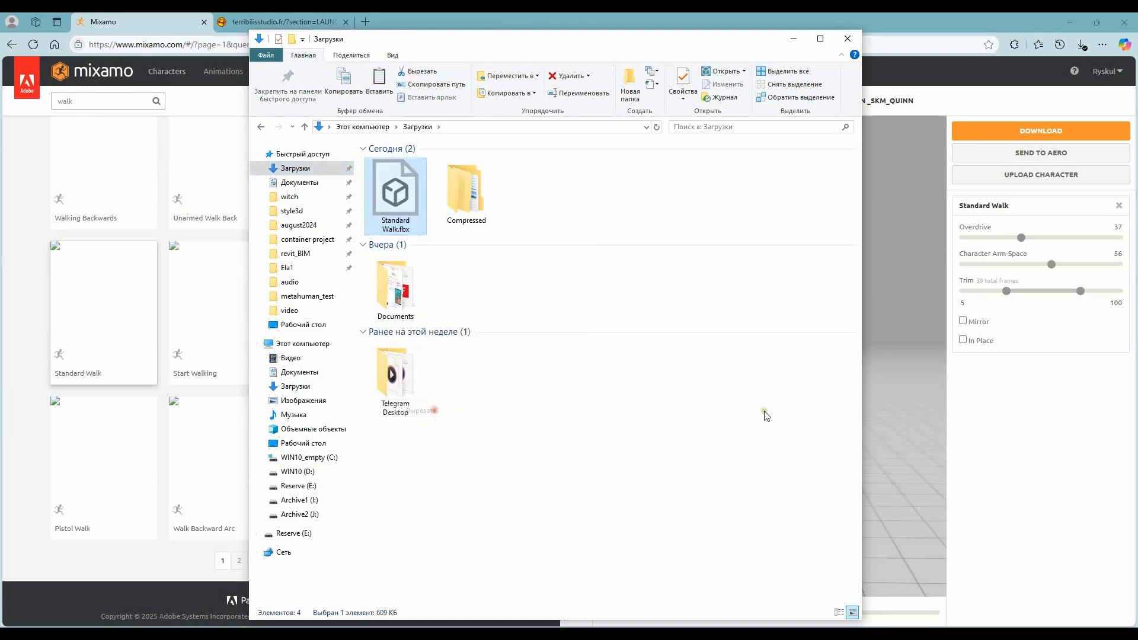
# - Paste Standard Walk.fbx into the IncomingFbx folder of mixamo_converter, inside Compressed > Terribilis_studio_Launcher > TerribilisLauncher
pyautogui.doubleClick(491, 198)
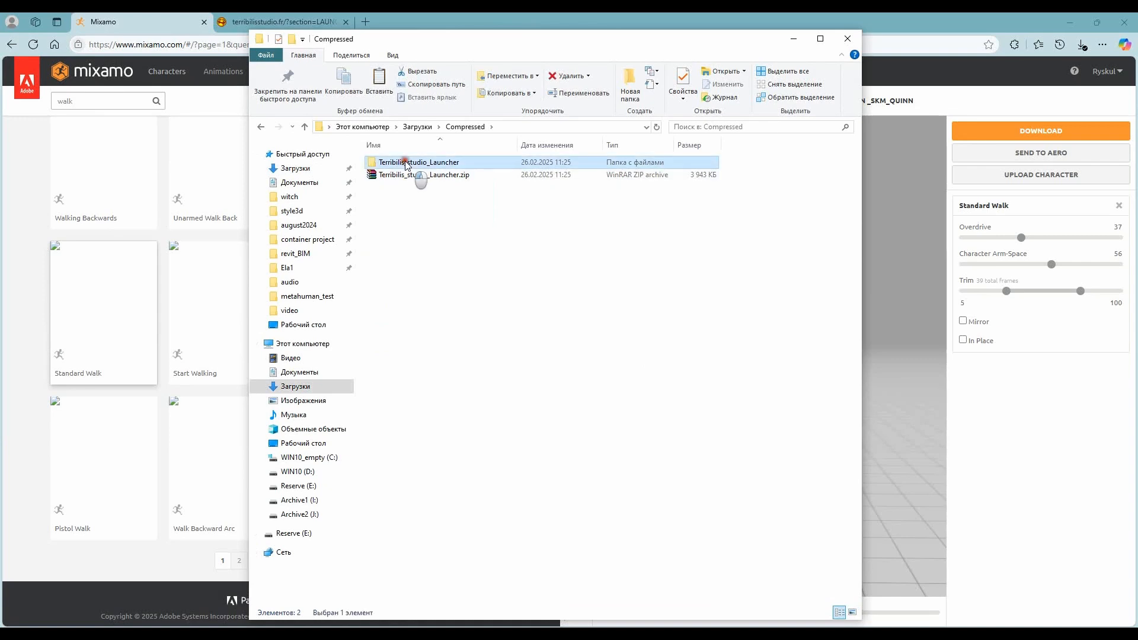
pyautogui.doubleClick(415, 163)
pyautogui.doubleClick(415, 163)
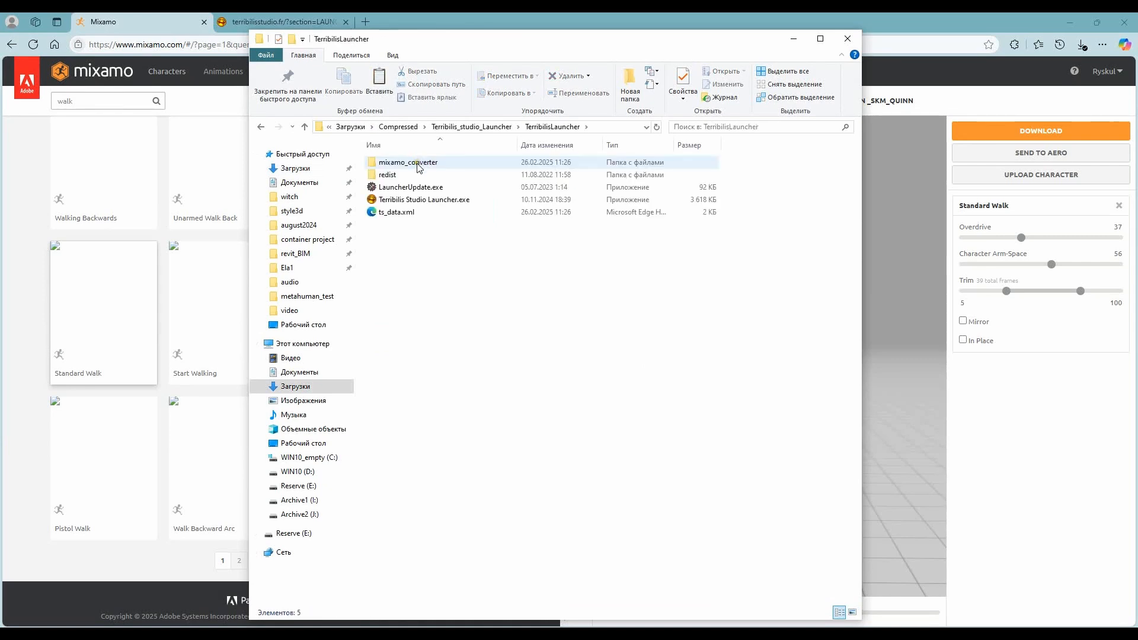
pyautogui.doubleClick(415, 162)
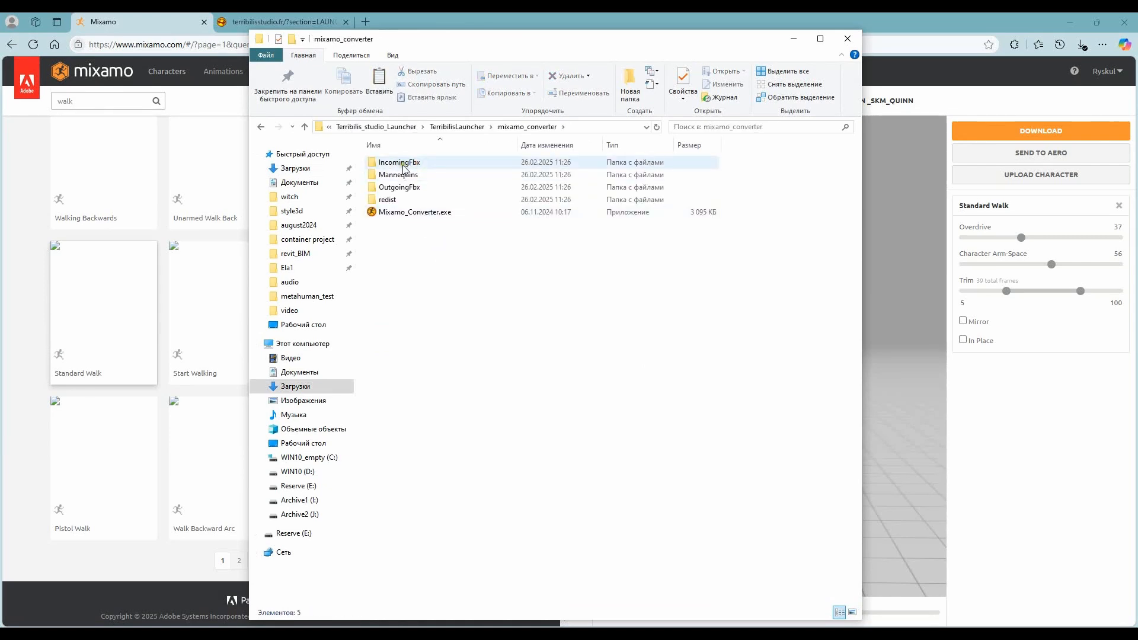
pyautogui.doubleClick(402, 163)
pyautogui.rightClick(402, 238)
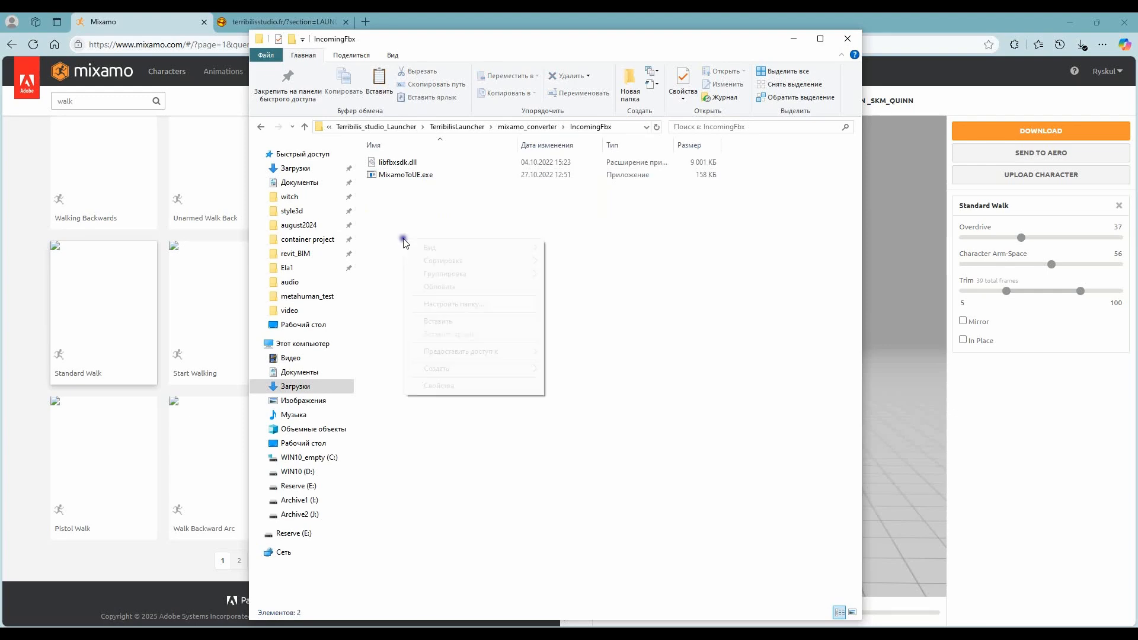
pyautogui.click(438, 323)
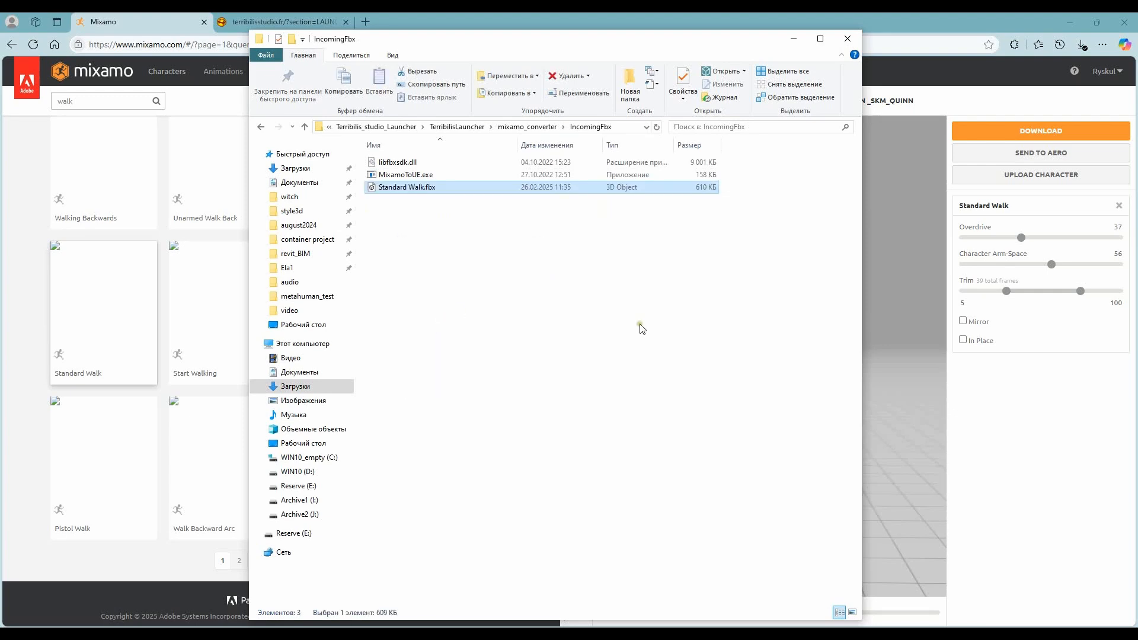
pyautogui.click(619, 418)
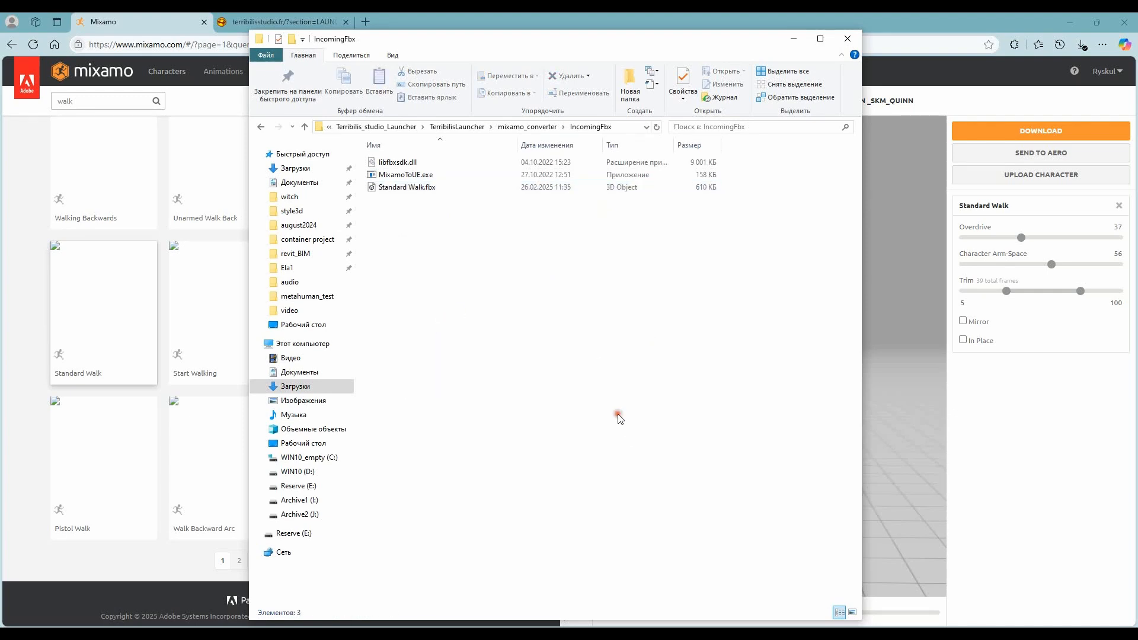
# - Launch Mixamo_Converter.exe from the mixamo_converter folder and enter its main page, with the browser and the launcher minimized
pyautogui.click(305, 126)
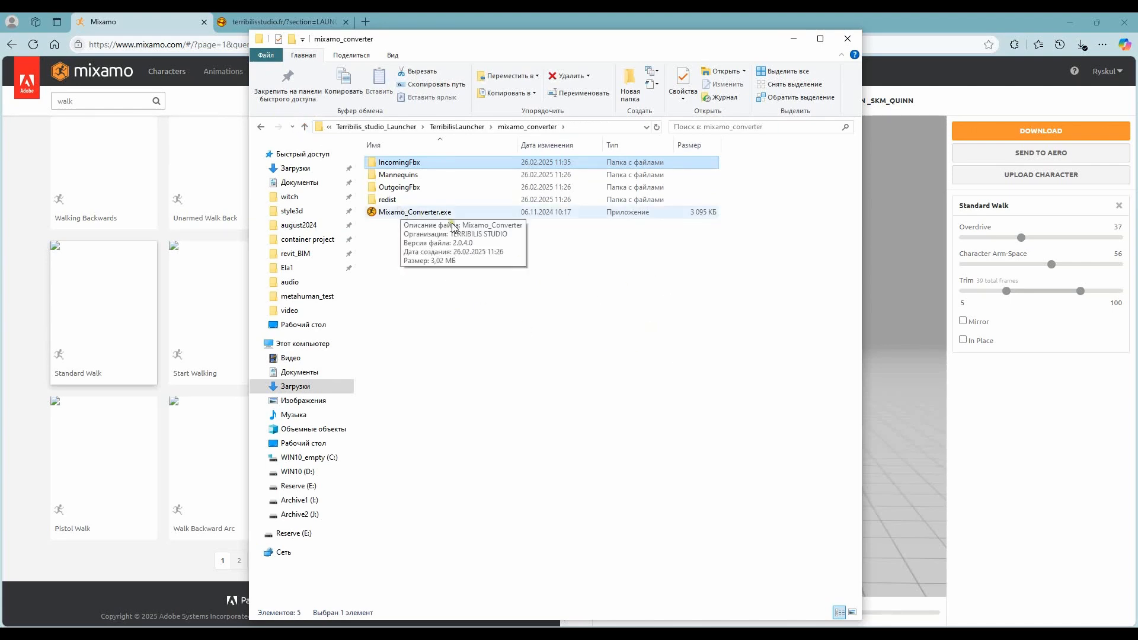
pyautogui.doubleClick(402, 213)
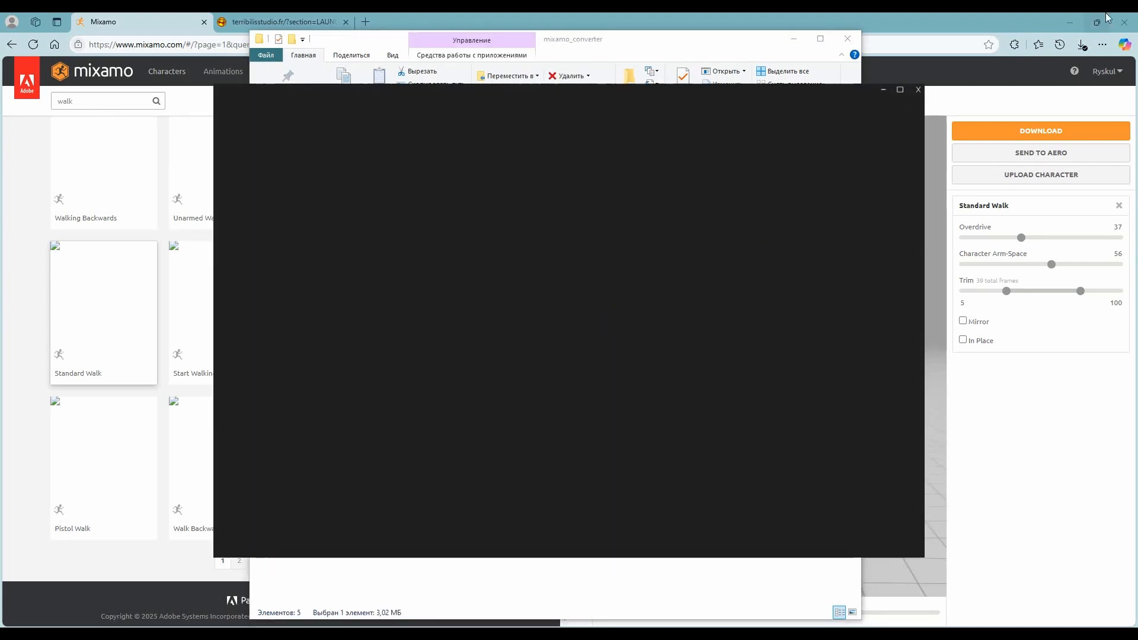
pyautogui.click(1065, 17)
pyautogui.click(1066, 19)
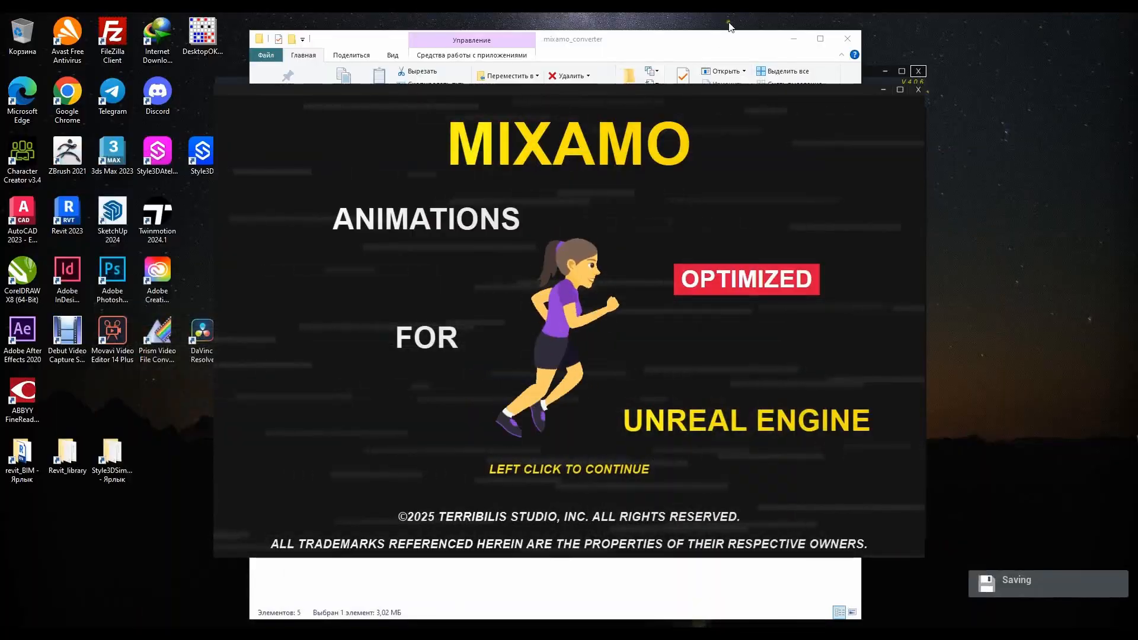
pyautogui.click(711, 88)
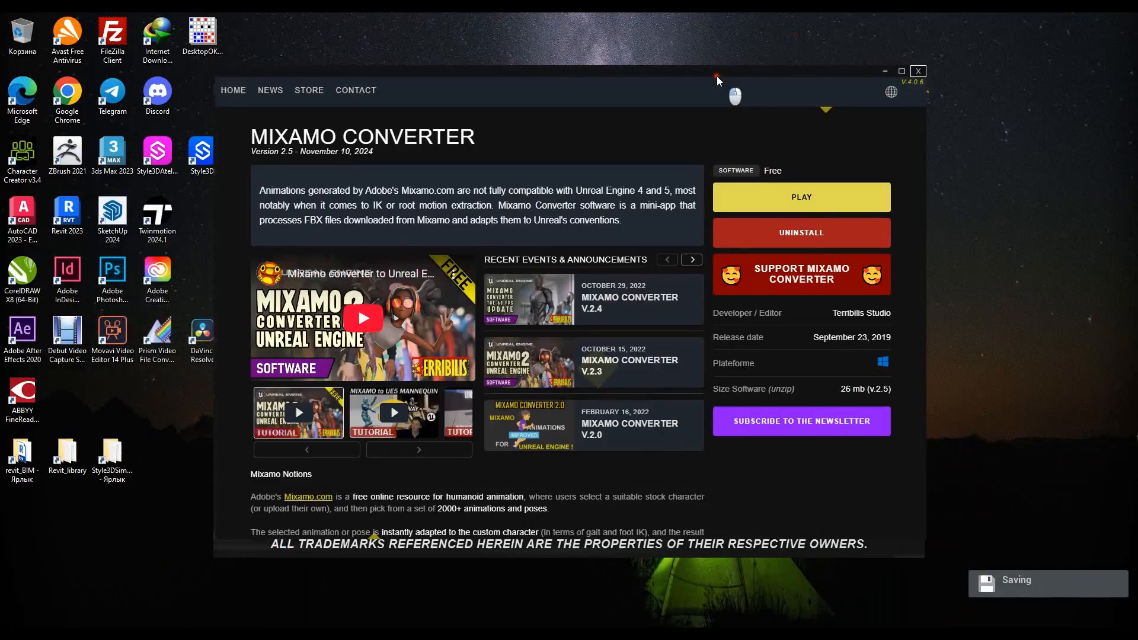
pyautogui.click(885, 73)
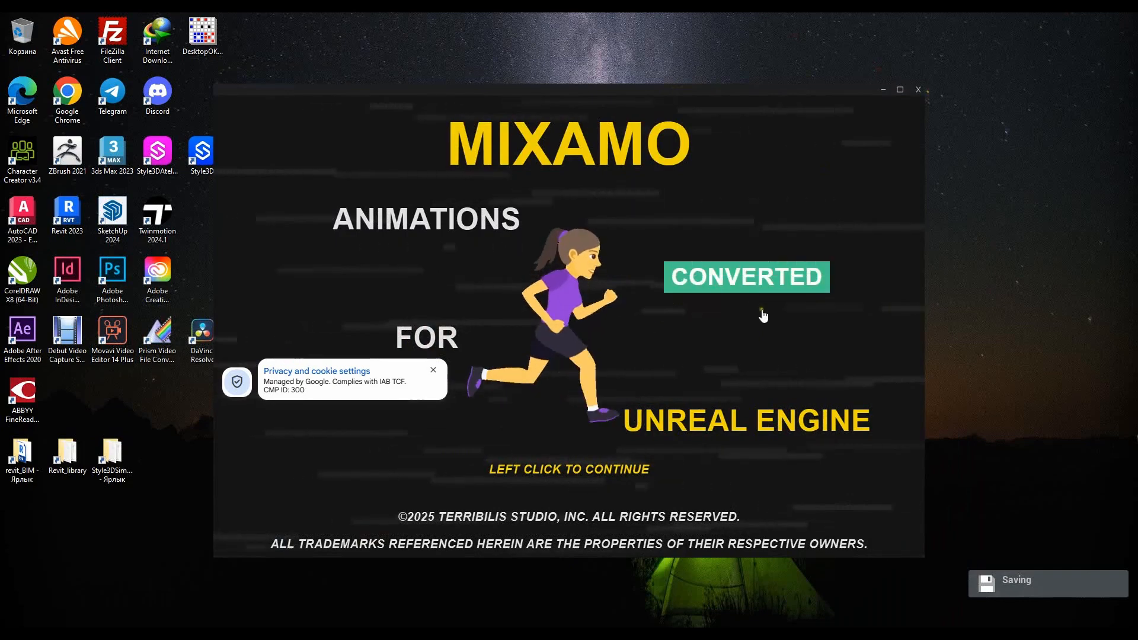
pyautogui.click(689, 318)
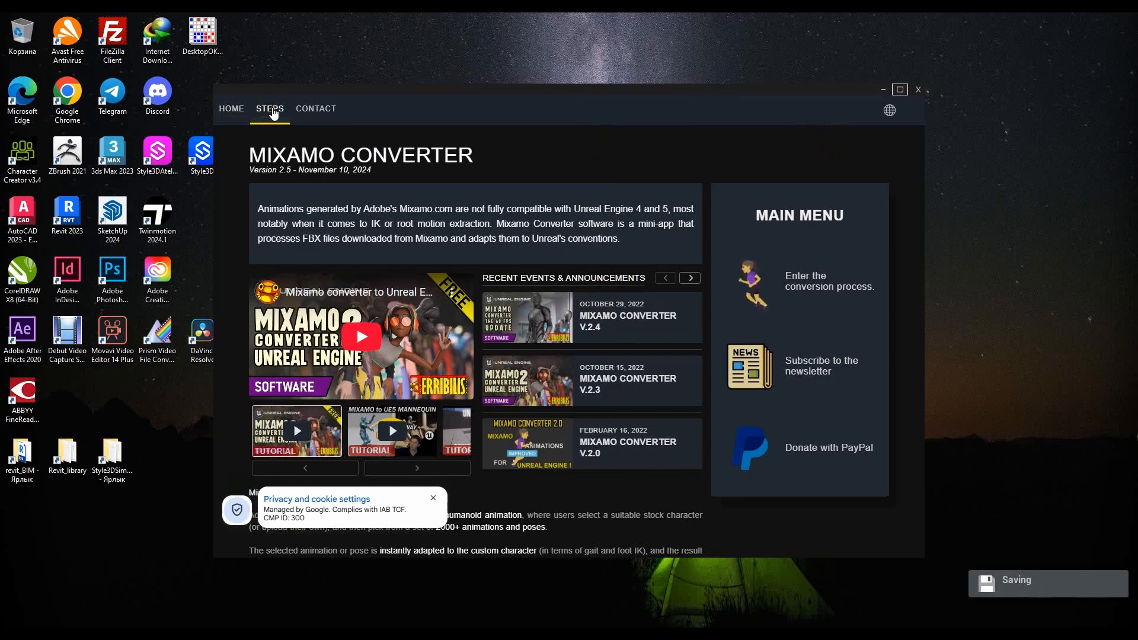
# - Open the converter's conversion steps and go to the section for converting the incoming animations
pyautogui.click(272, 112)
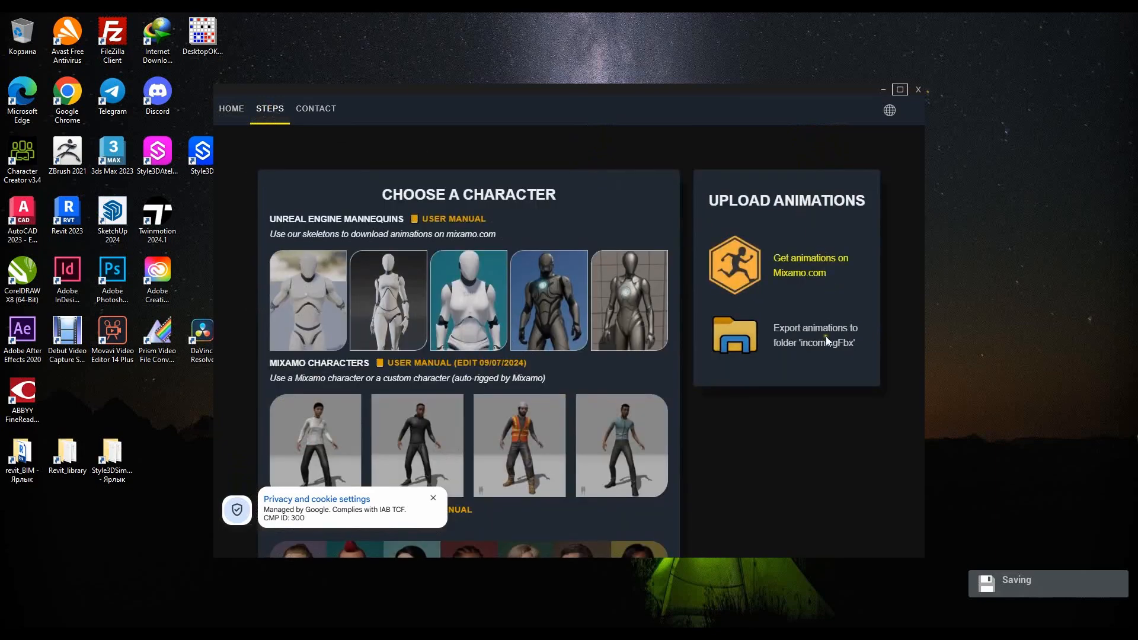
pyautogui.scroll(-6, 745, 437)
pyautogui.scroll(-4, 615, 335)
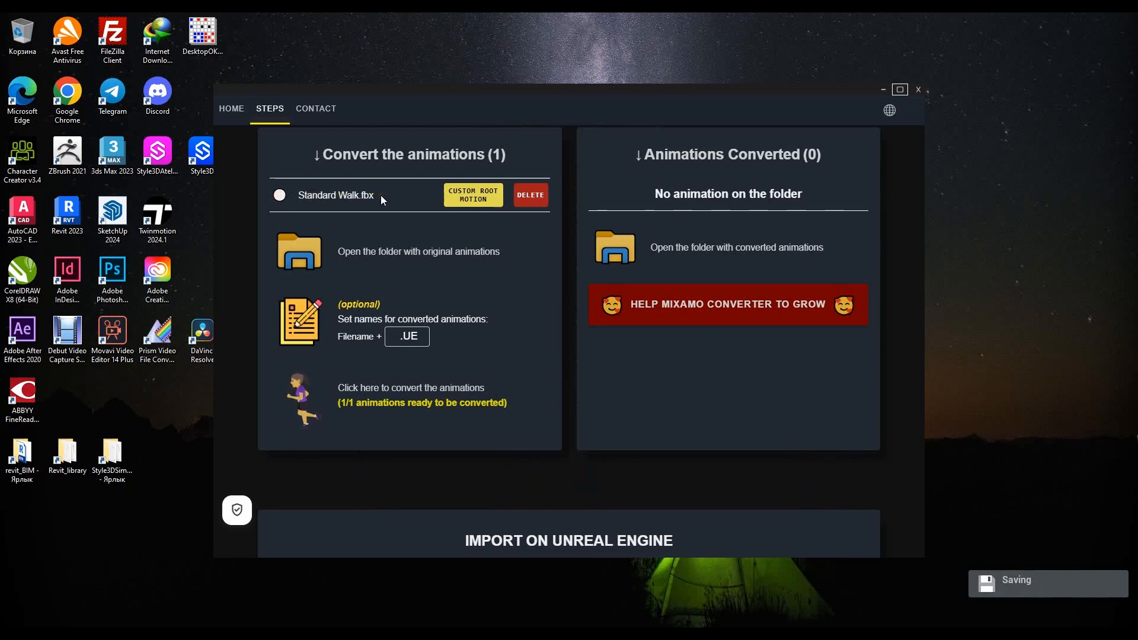
# - Convert the Standard Walk.fbx animation, keeping the .UE suffix for the converted file name
pyautogui.scroll(2, 478, 357)
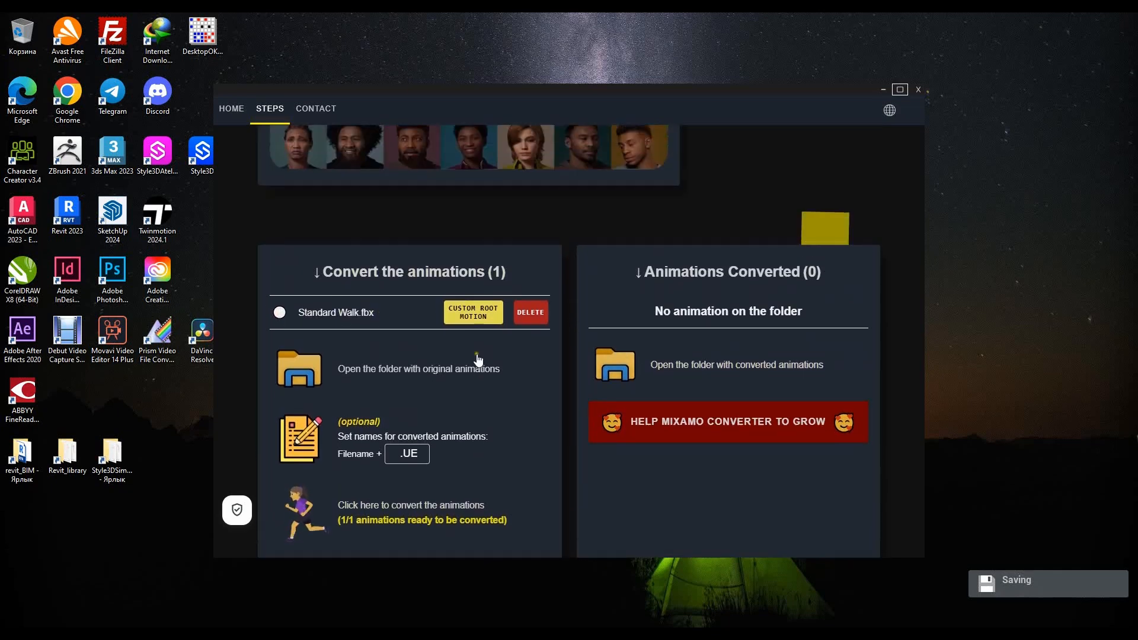
pyautogui.scroll(-2, 478, 359)
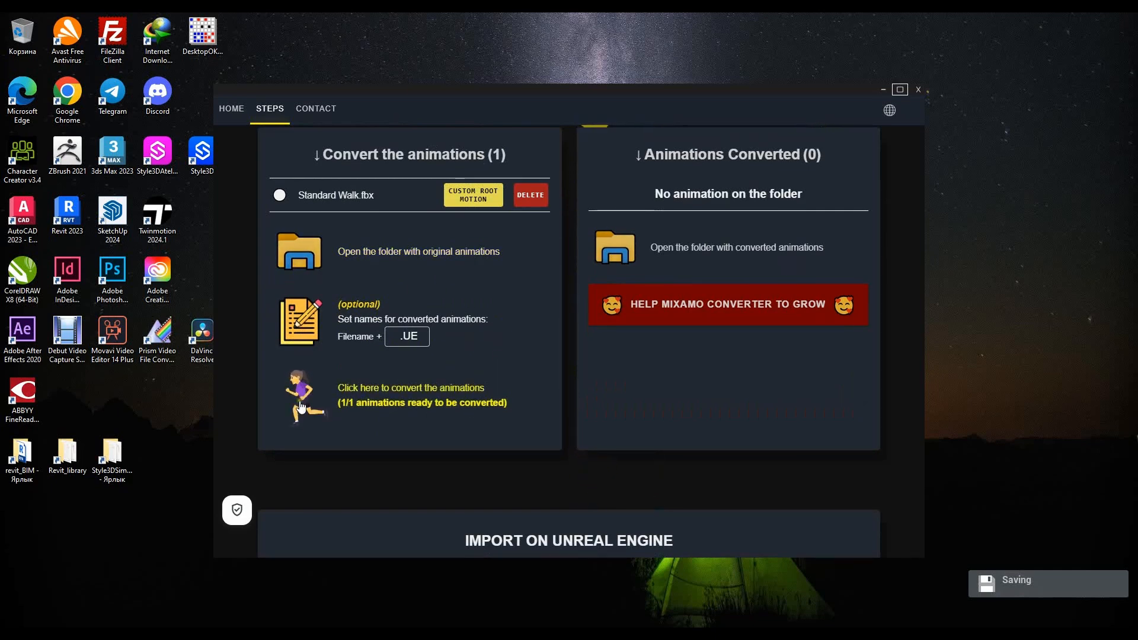
pyautogui.scroll(1, 540, 346)
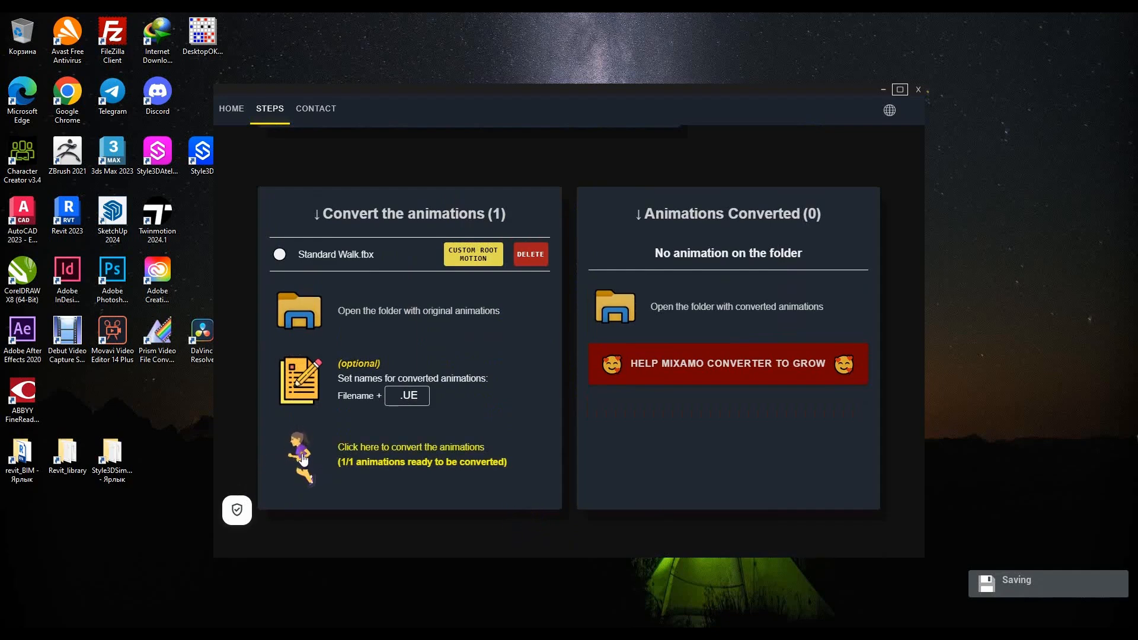
pyautogui.click(380, 409)
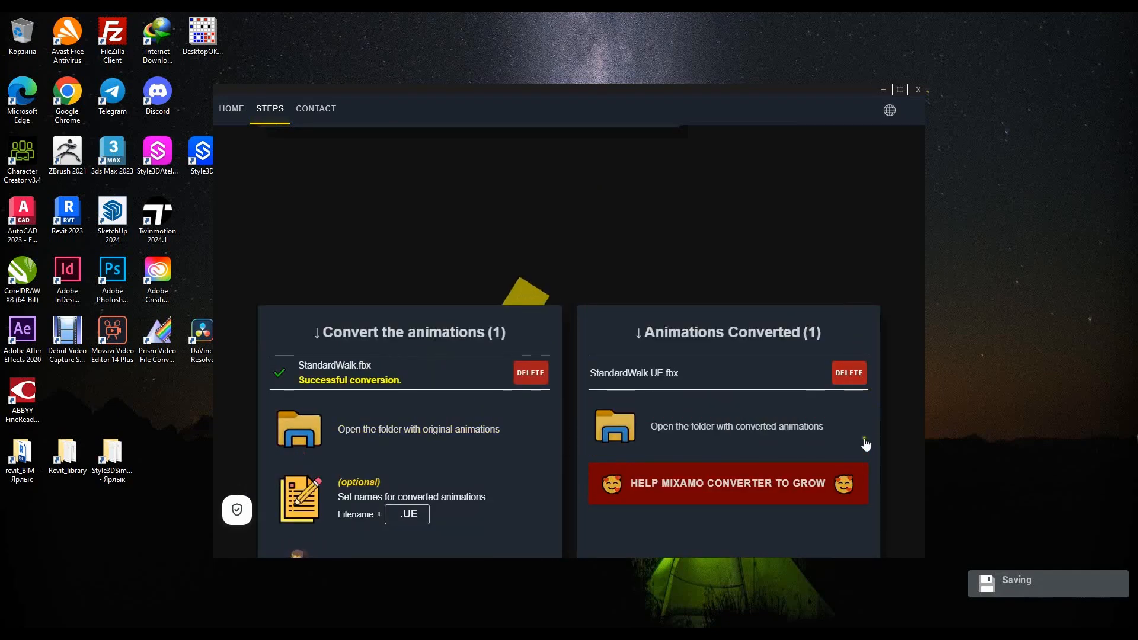
pyautogui.scroll(-2, 864, 442)
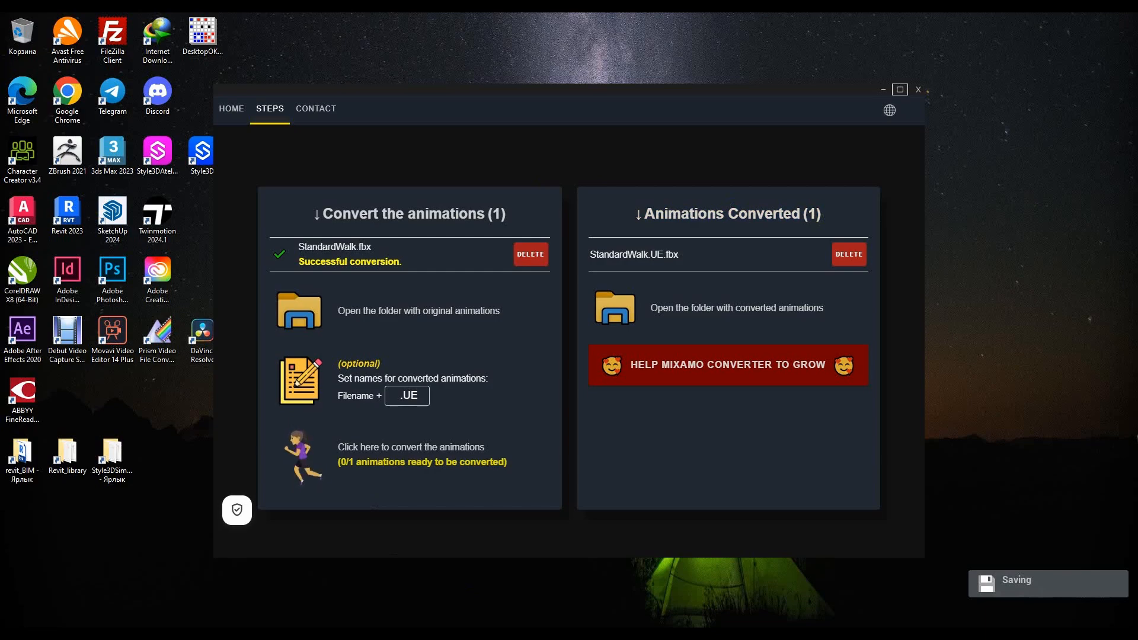
# - Switch to File Explorer and inspect the original file in IncomingFbx and the converted StandardWalk.UE.fbx in OutgoingFbx
pyautogui.click(315, 587)
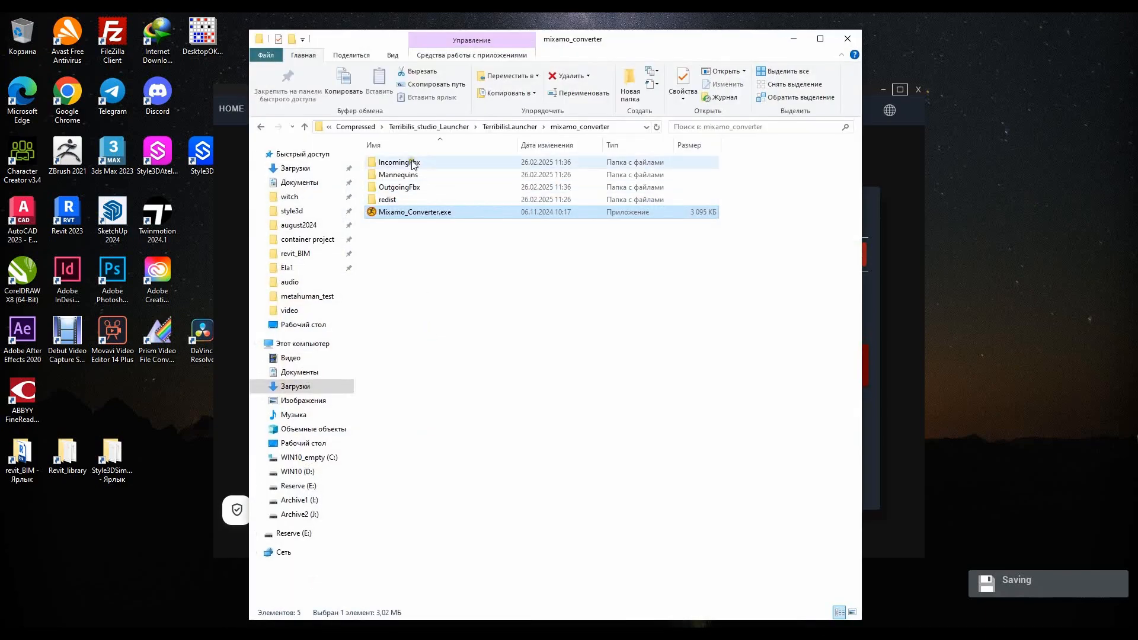
pyautogui.doubleClick(413, 164)
pyautogui.click(391, 189)
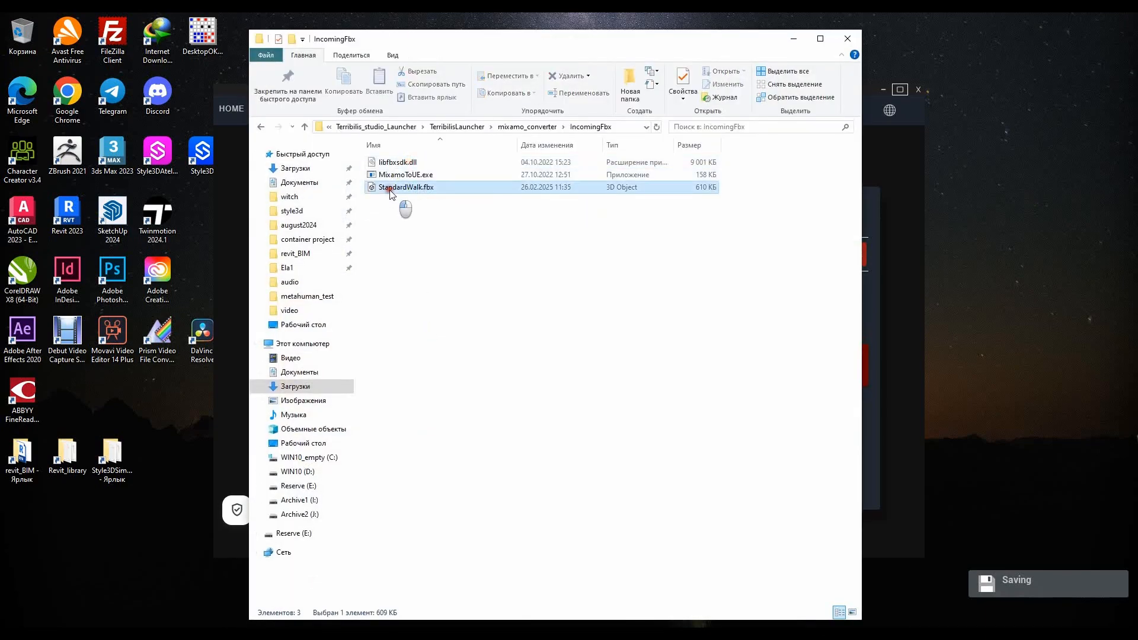
pyautogui.click(793, 39)
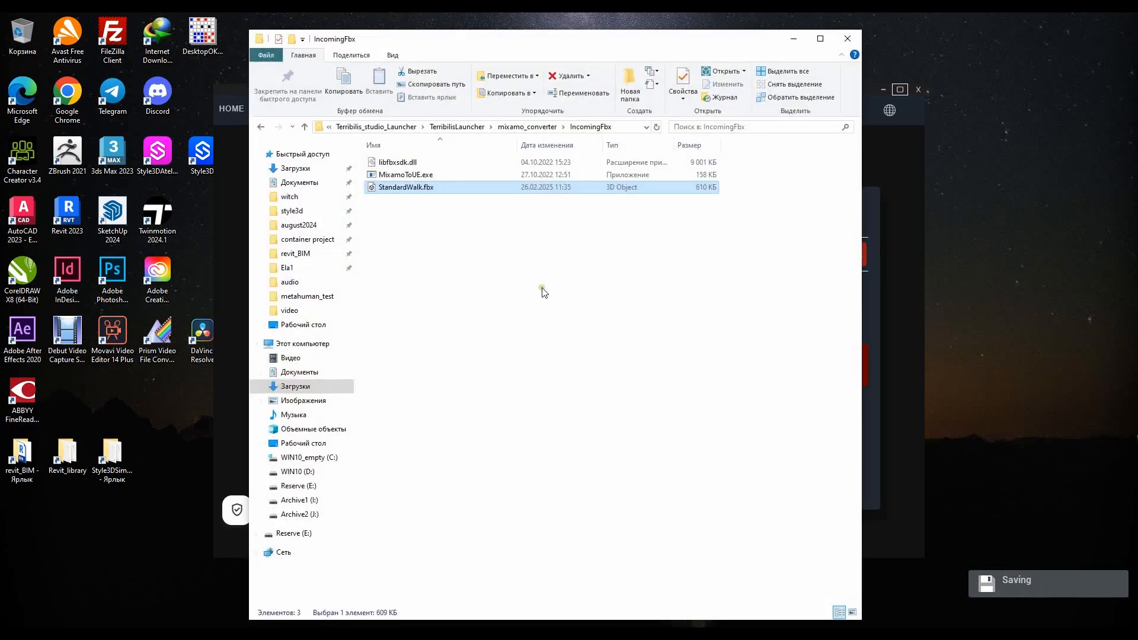
pyautogui.click(305, 127)
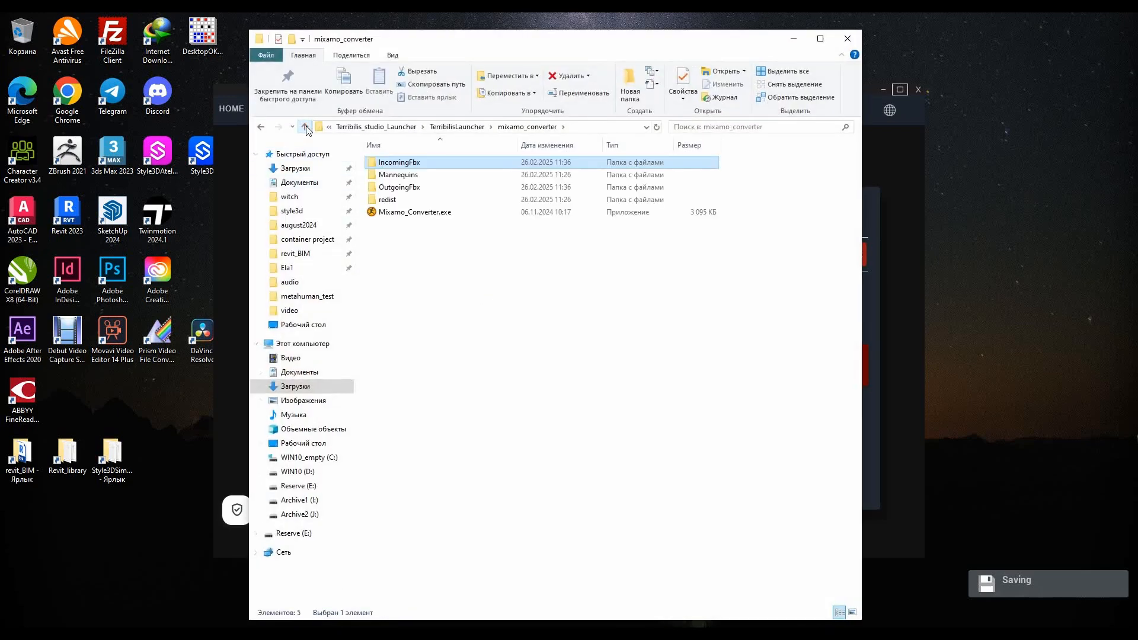
pyautogui.doubleClick(399, 187)
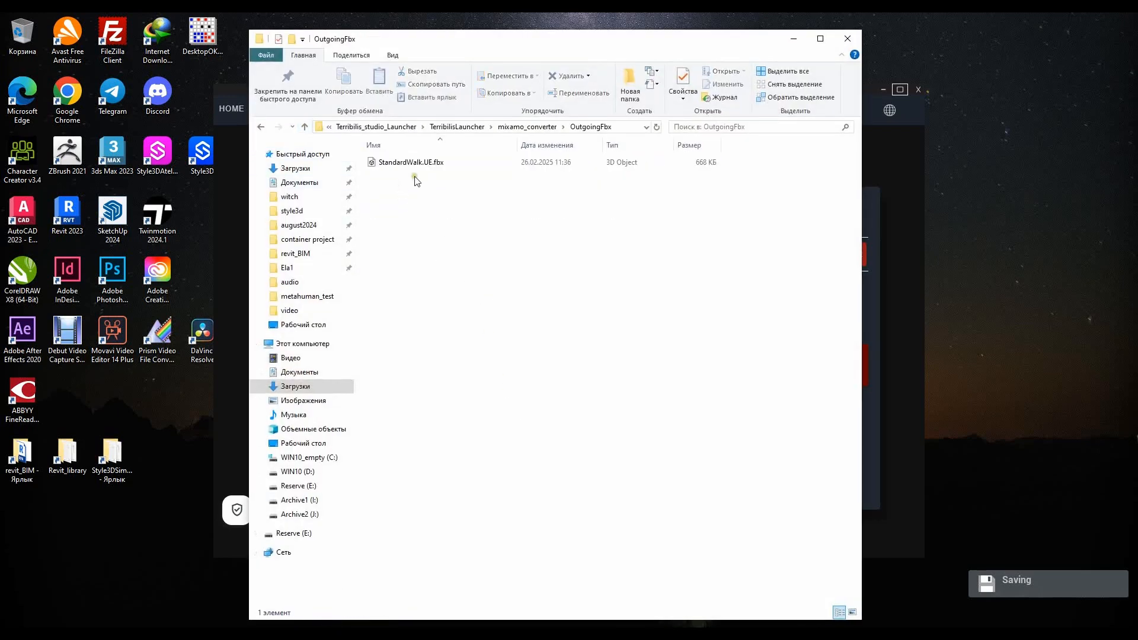
pyautogui.click(383, 162)
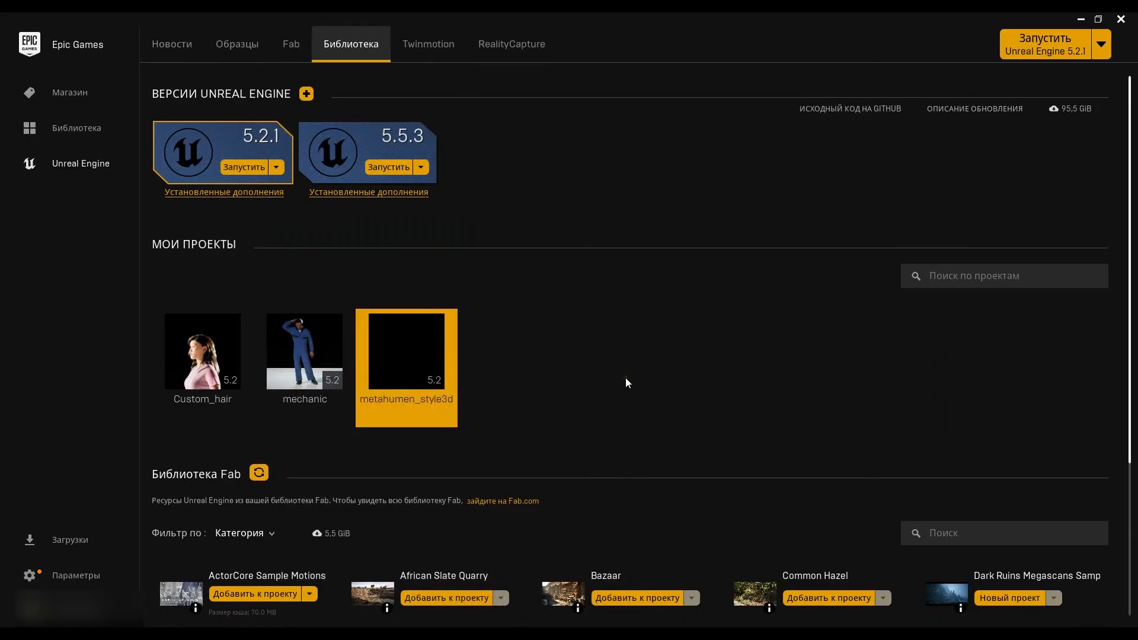
# - Launch Unreal Engine 5.2.1 from the Epic Games Launcher and choose the Third Person games template for a new project
pyautogui.click(1039, 52)
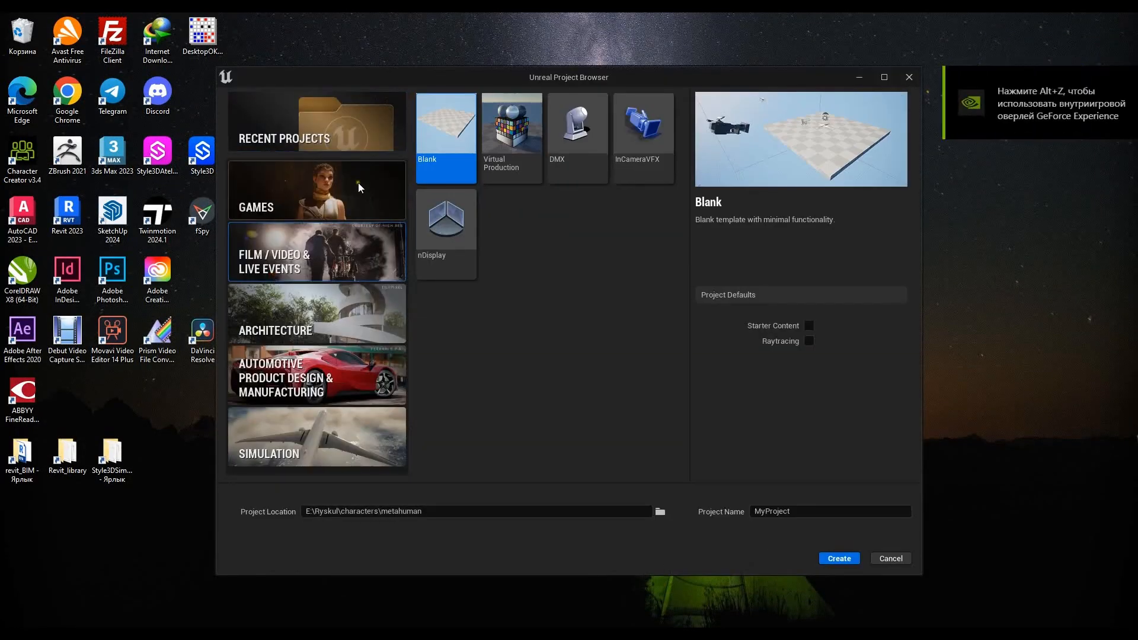
pyautogui.click(291, 188)
pyautogui.click(582, 114)
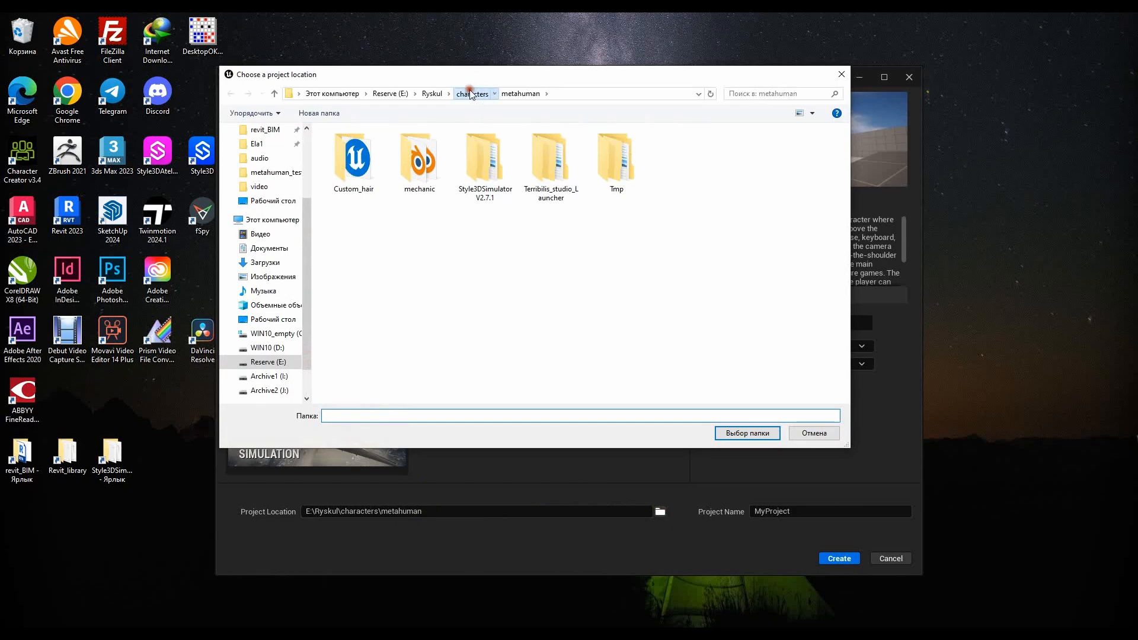
# - Create a metahunam_mixamo folder inside the characters folder and set it as the project location
pyautogui.click(471, 94)
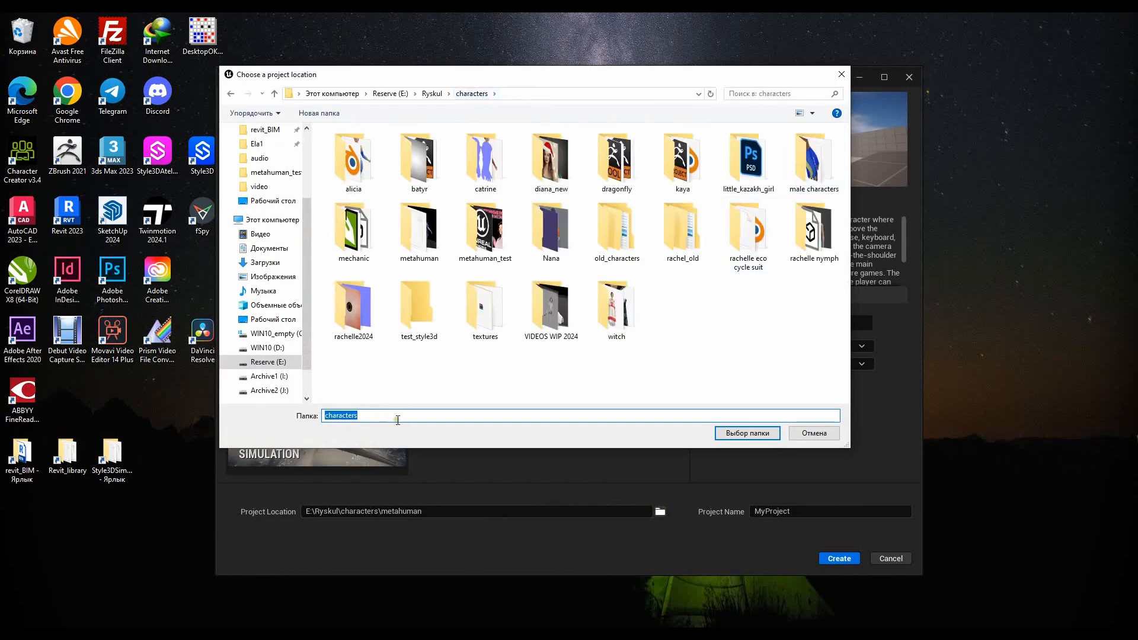
pyautogui.click(328, 113)
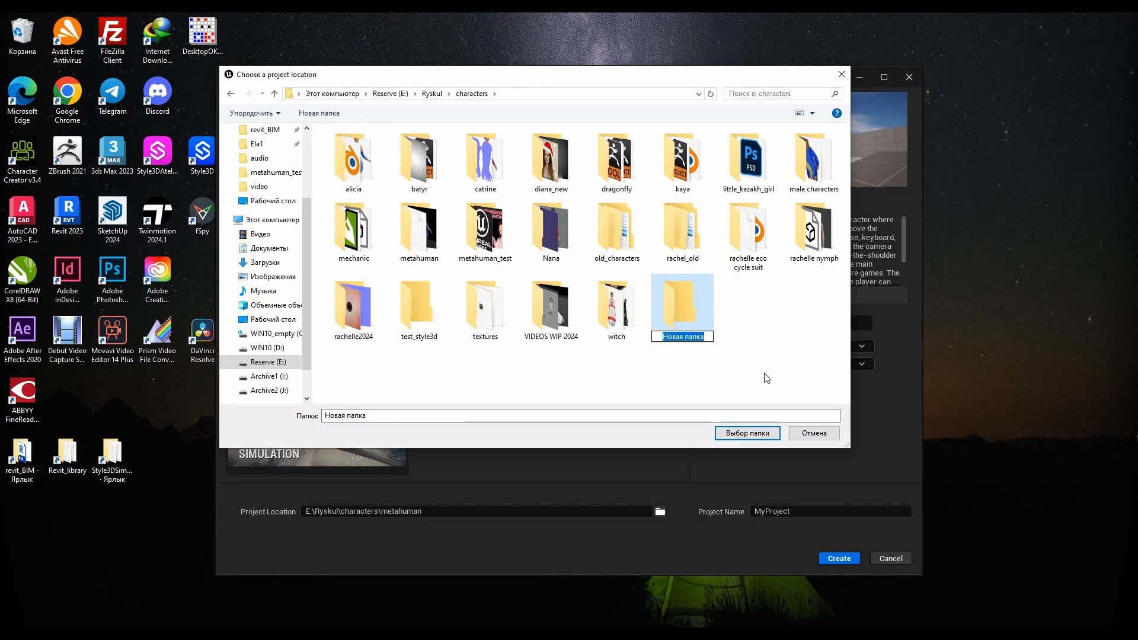
pyautogui.write('metahunam_mixamo')
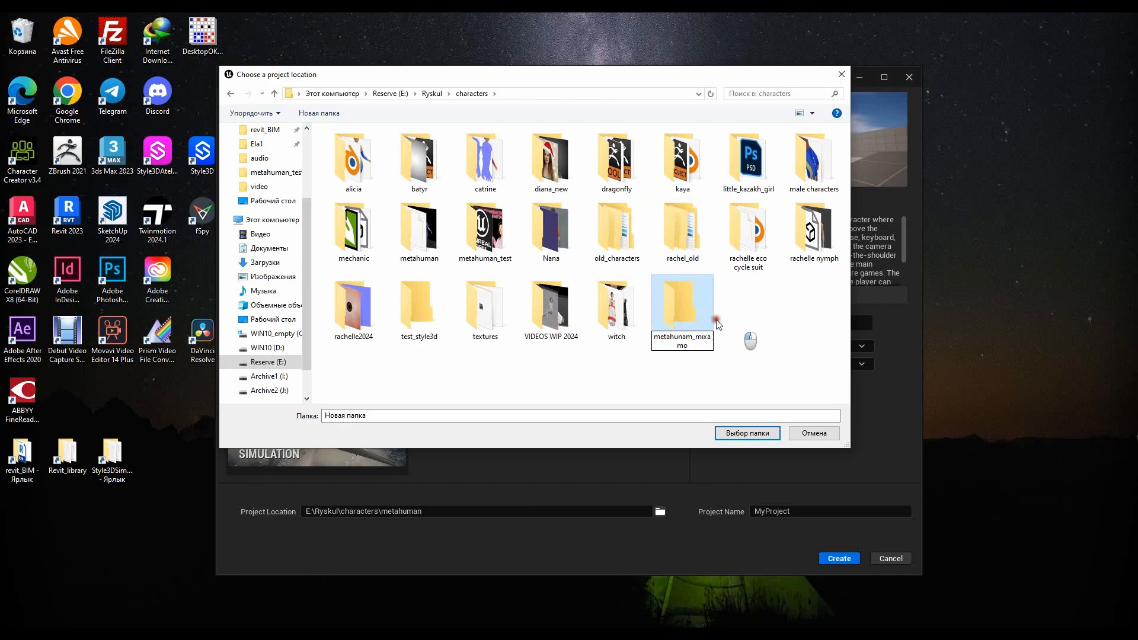
pyautogui.click(711, 363)
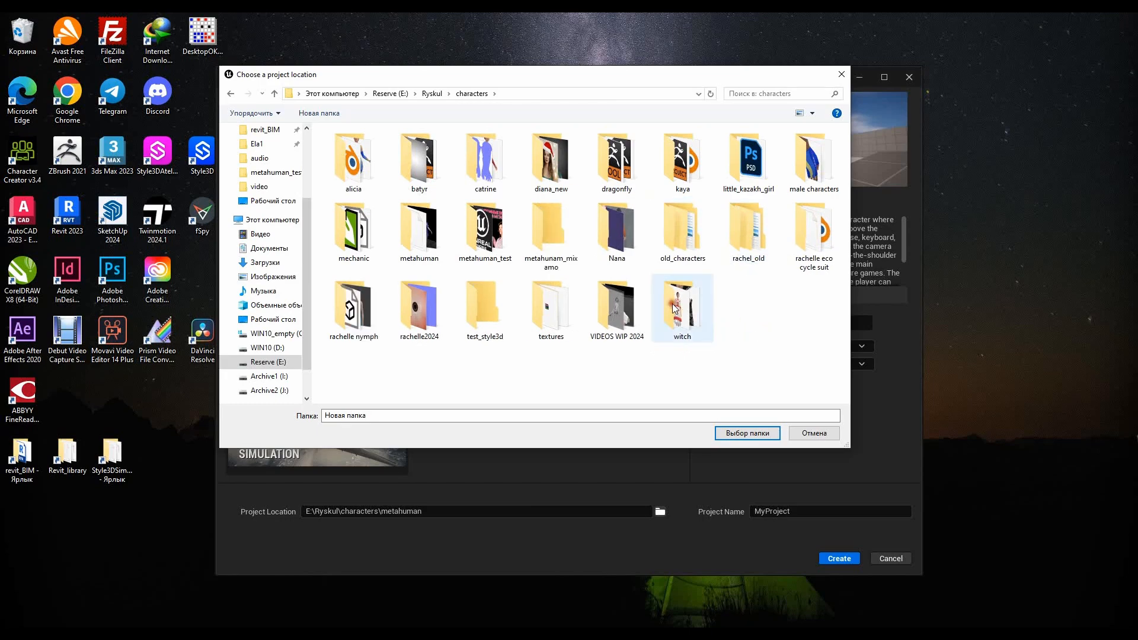
pyautogui.doubleClick(551, 234)
pyautogui.click(747, 433)
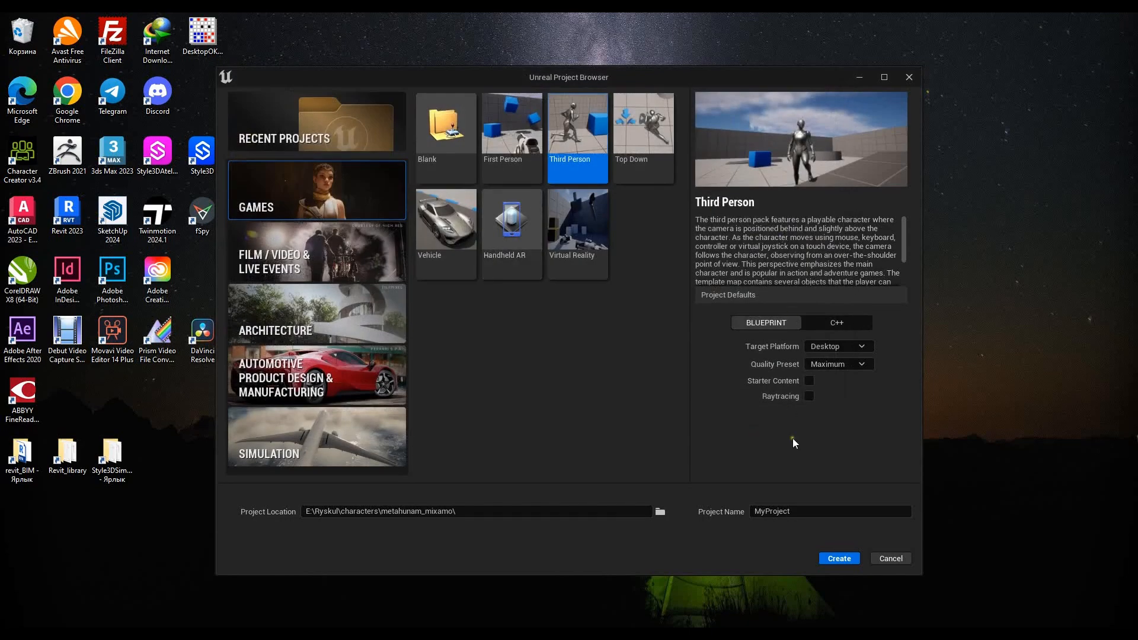
# - Name the project metahuman_mixamo and create it
pyautogui.click(794, 511)
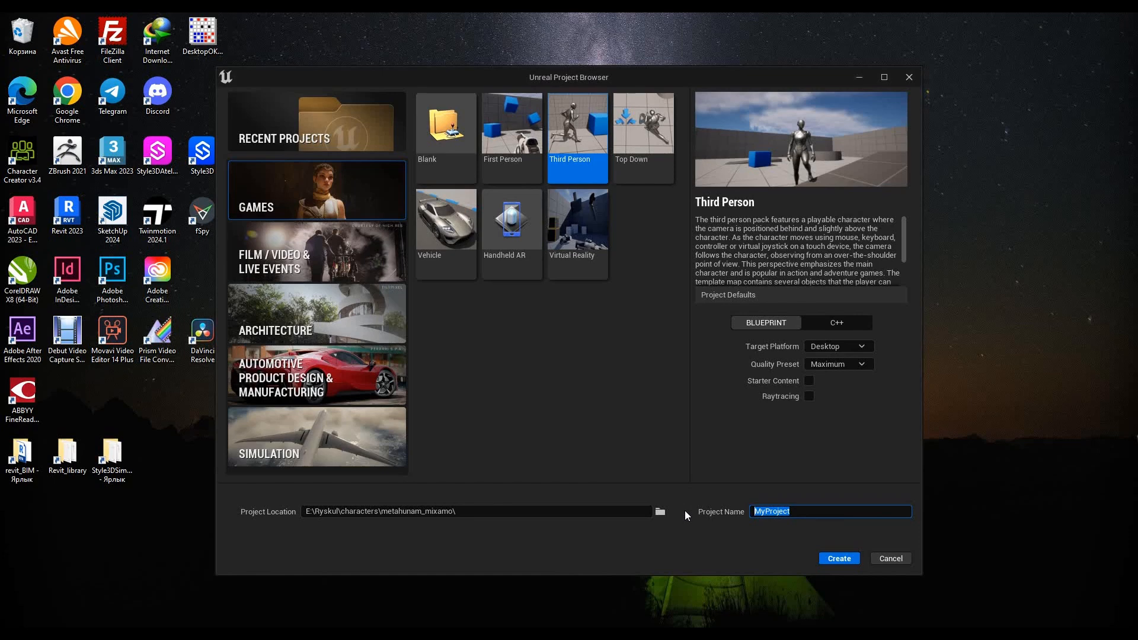
pyautogui.write('metahuman_mixamo')
pyautogui.click(844, 558)
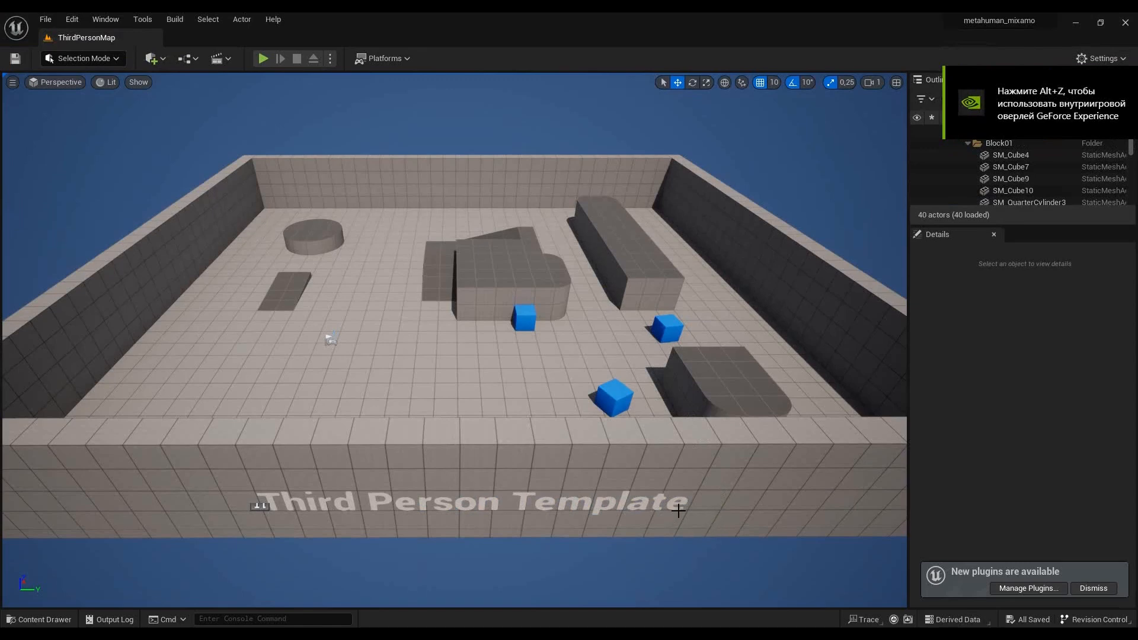
# - Create a new level from the Empty Level template
pyautogui.click(41, 19)
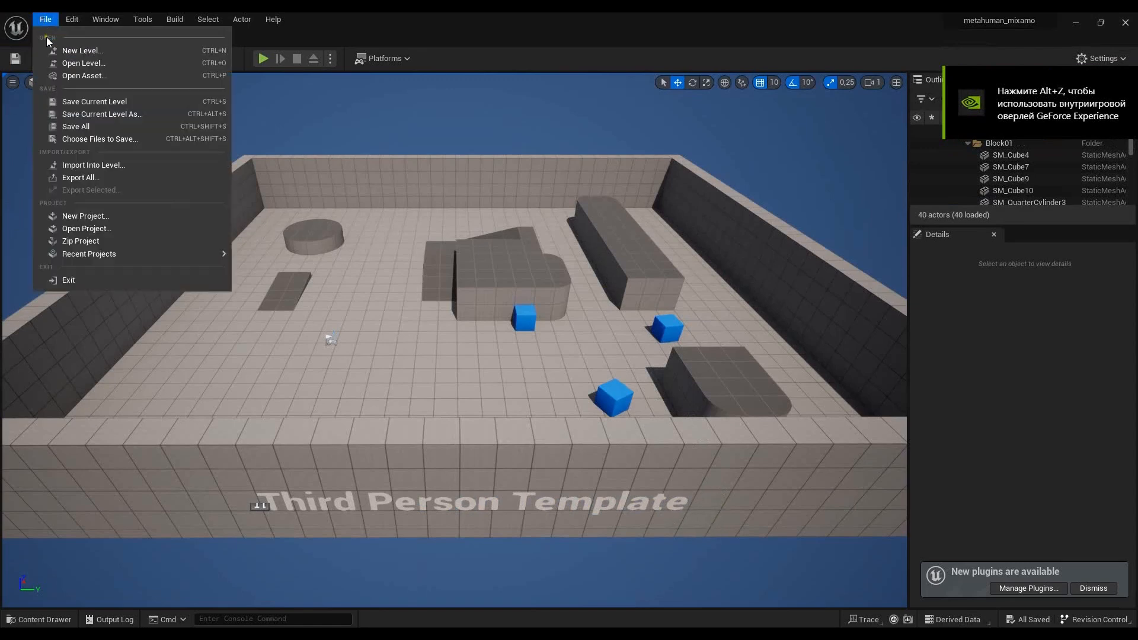
pyautogui.click(83, 50)
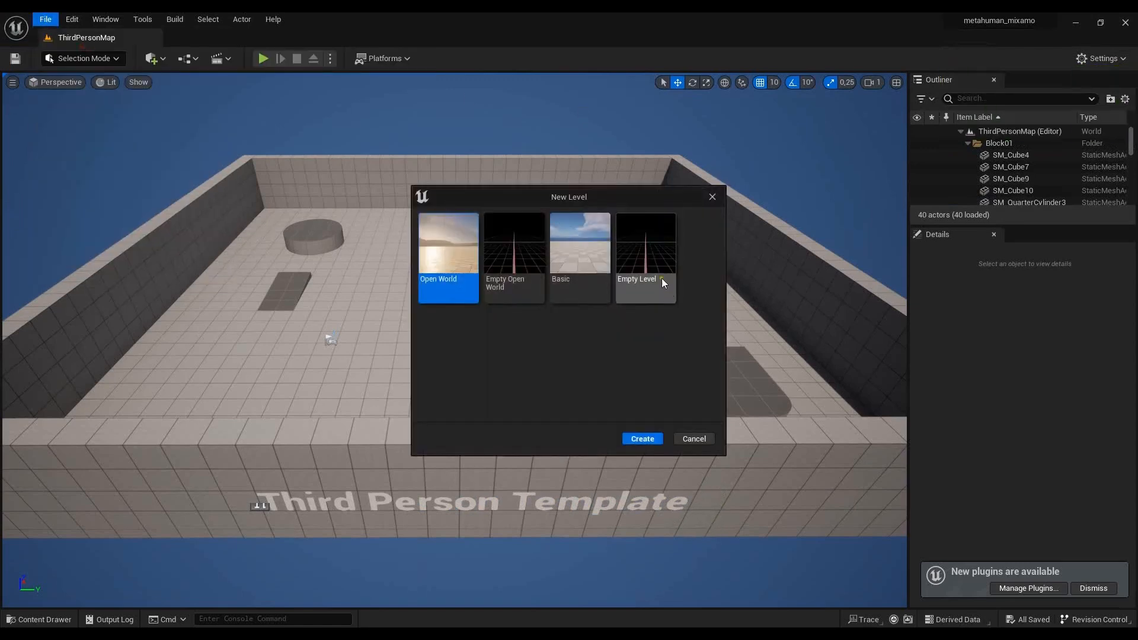
pyautogui.click(653, 245)
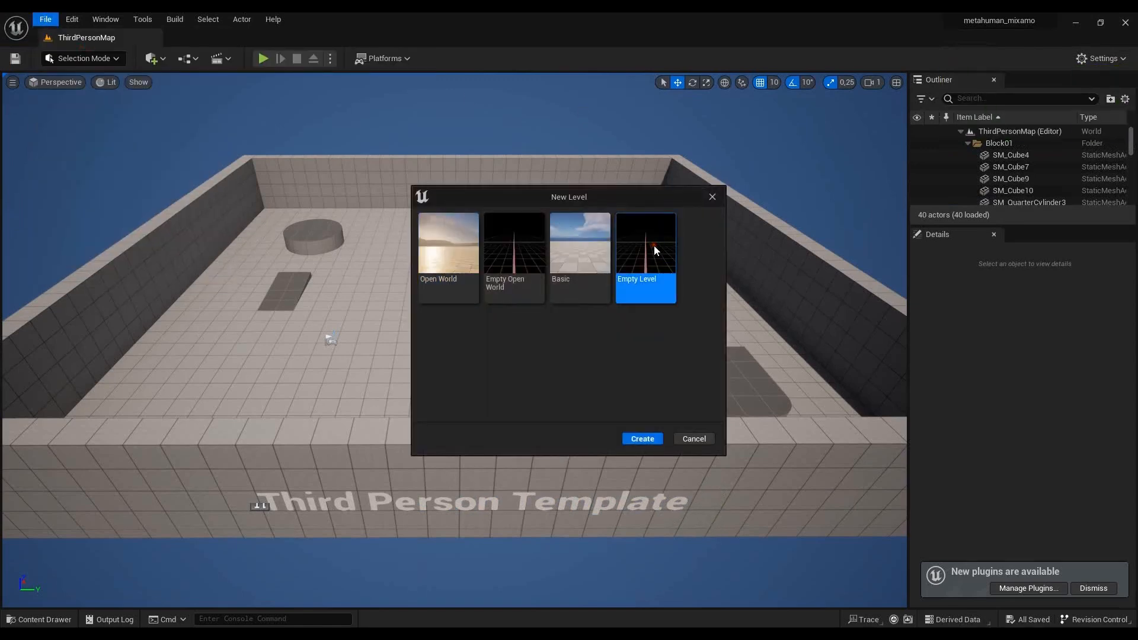
pyautogui.click(643, 439)
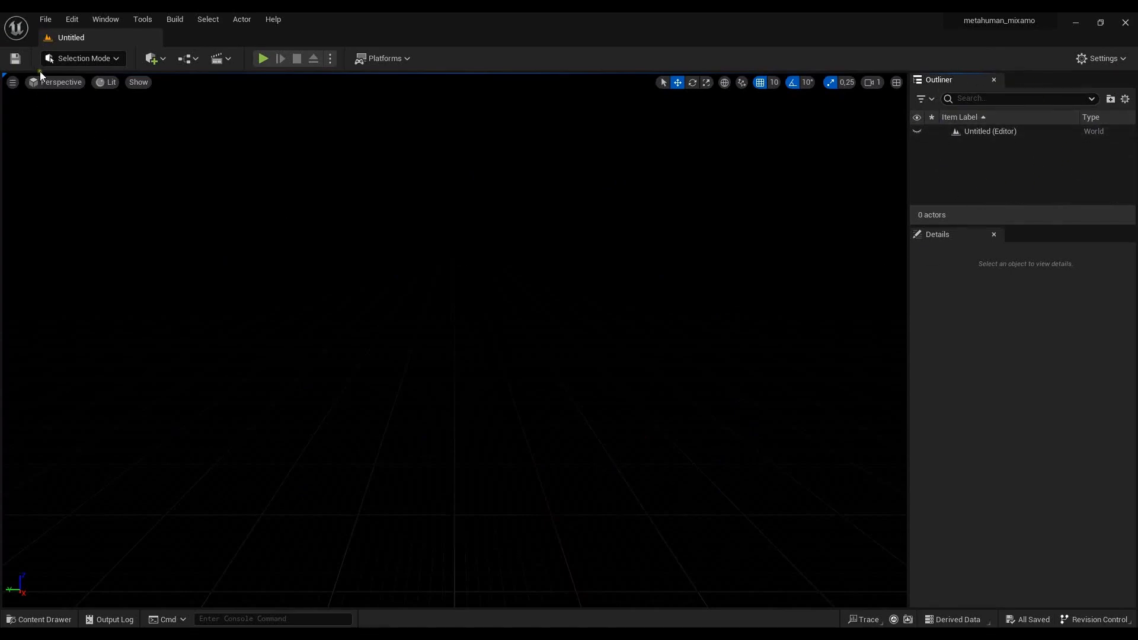
# - Add a Plane shape to the level and set its location to 0, 0, 0
pyautogui.click(164, 60)
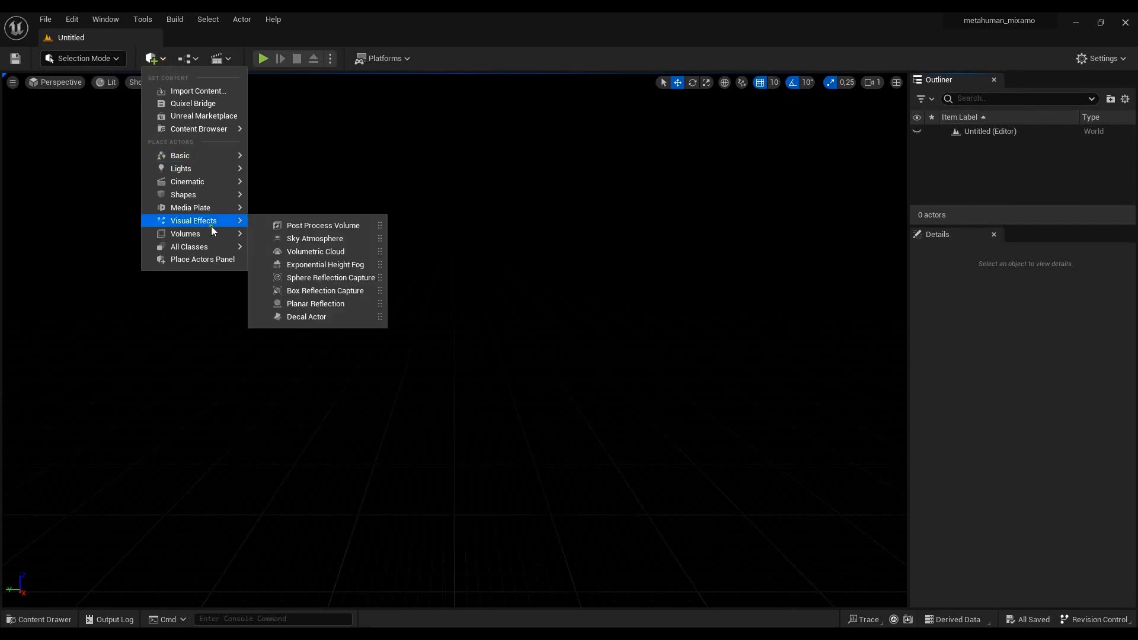
pyautogui.moveTo(198, 193)
pyautogui.click(296, 251)
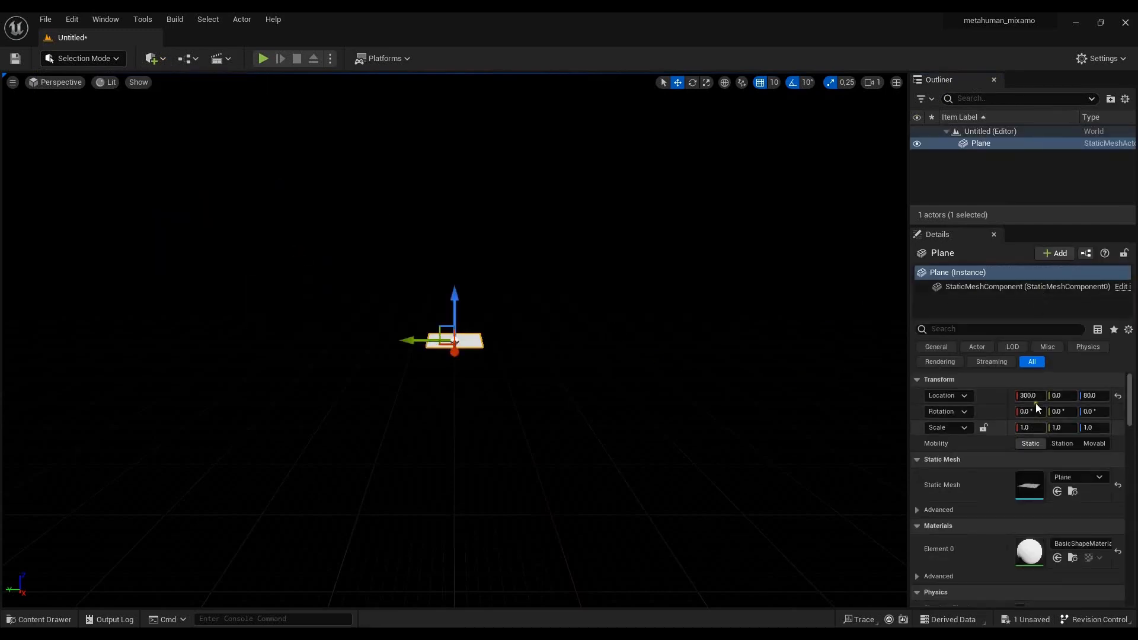
pyautogui.click(1025, 380)
pyautogui.click(958, 380)
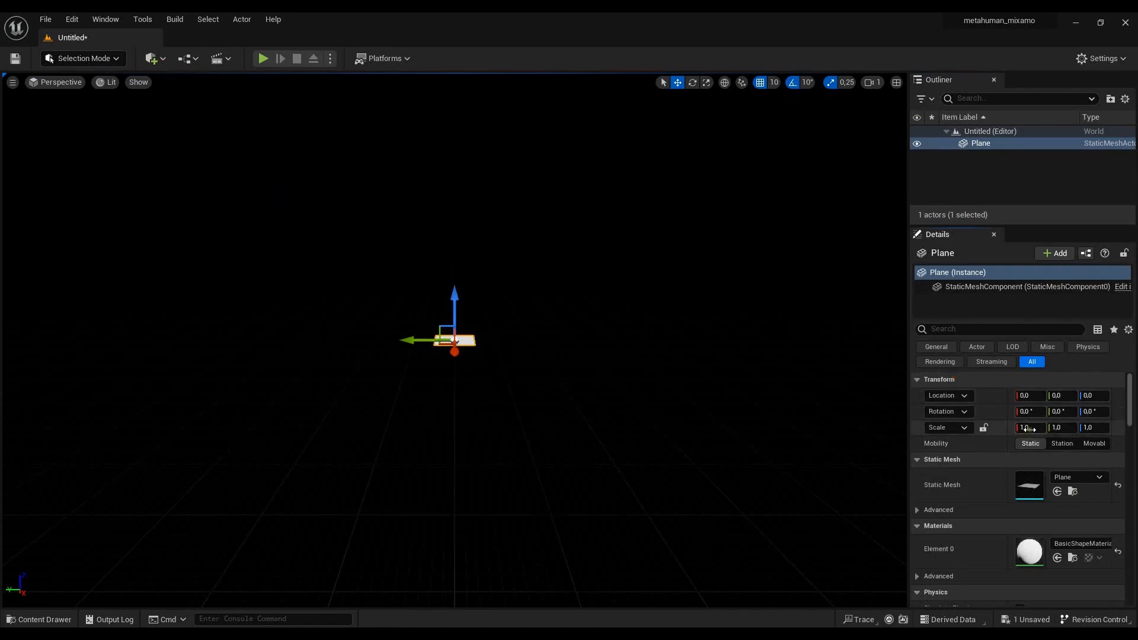
# - Set the plane's X and Y scale to 7 and deselect it
pyautogui.write('7')
pyautogui.click(1061, 428)
pyautogui.write('7')
pyautogui.press('Return')
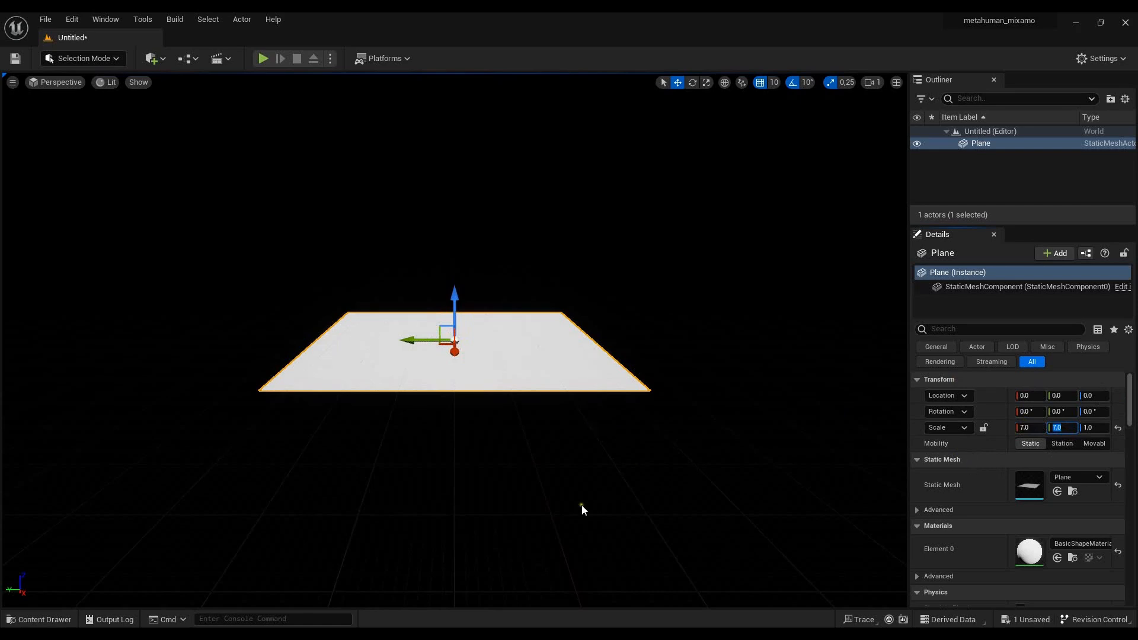
pyautogui.scroll(2, 436, 273)
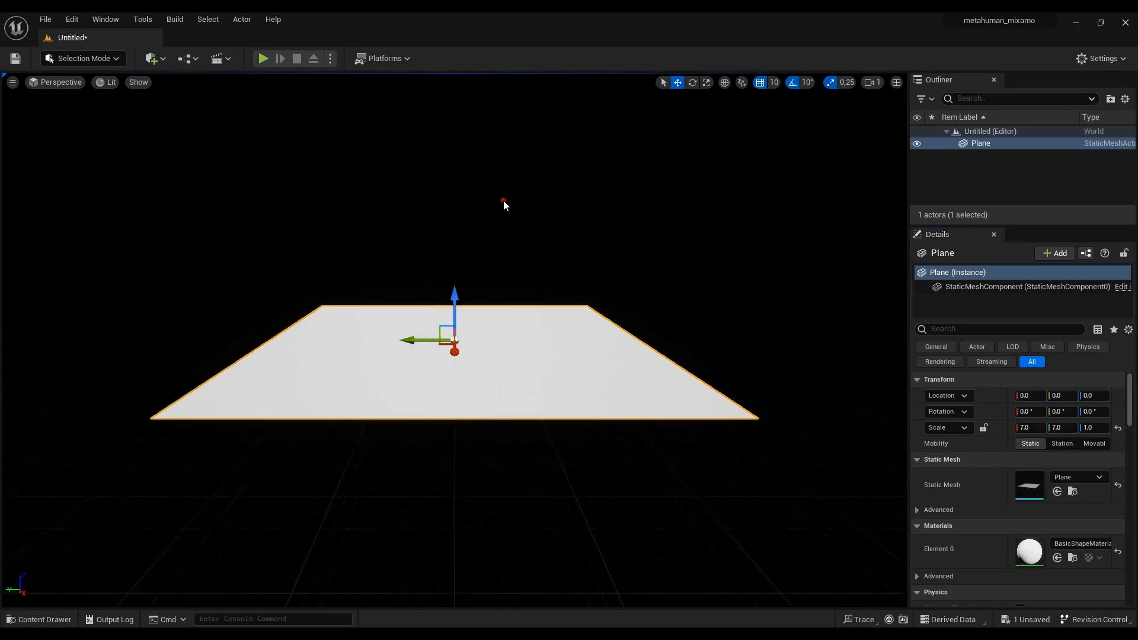
pyautogui.click(504, 202)
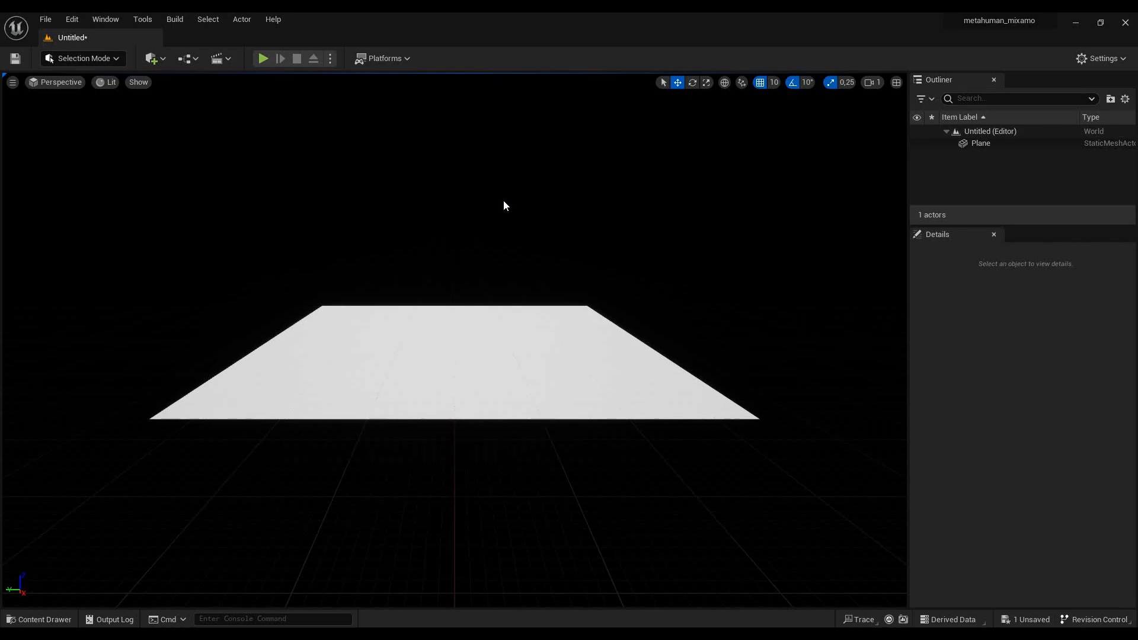
# - Create a folder named animations in the project's Content folder
pyautogui.click(36, 620)
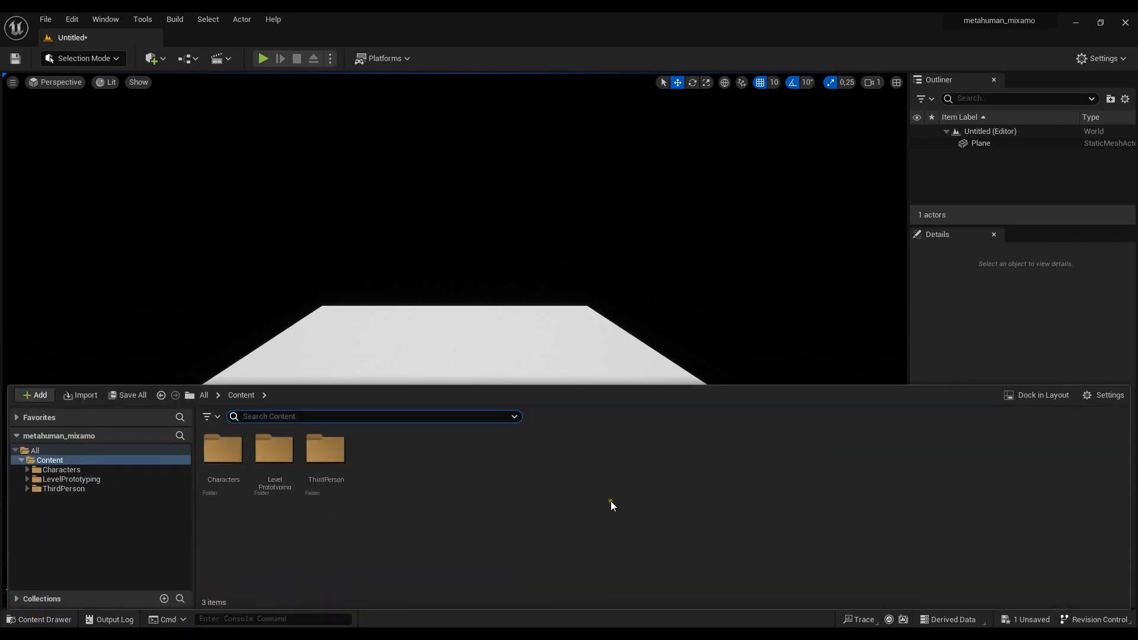
pyautogui.click(41, 468)
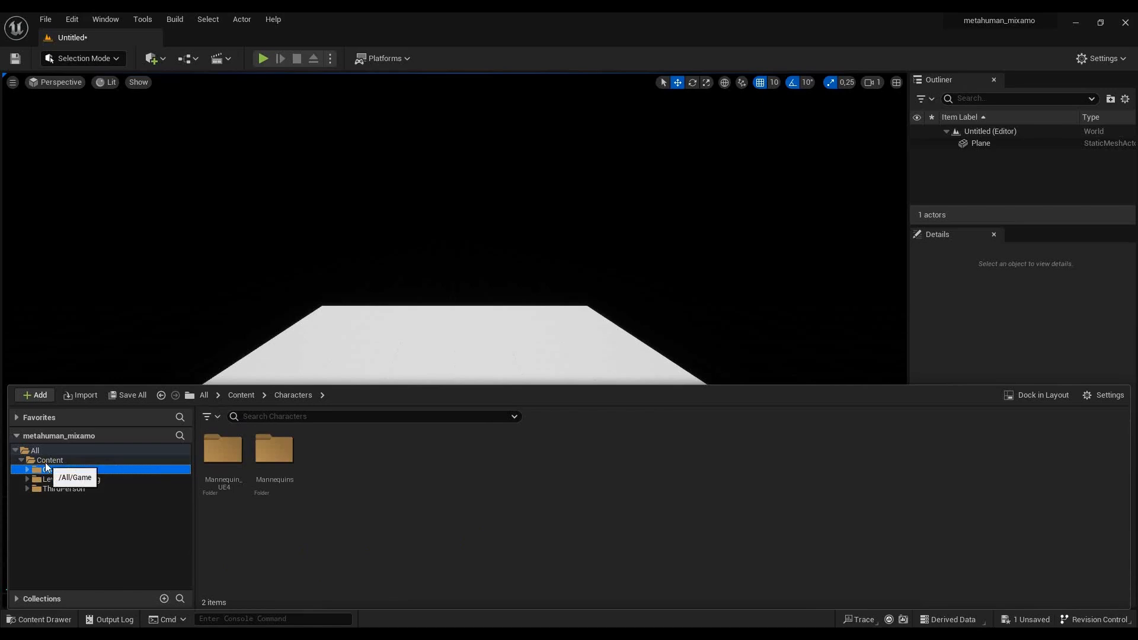
pyautogui.click(45, 462)
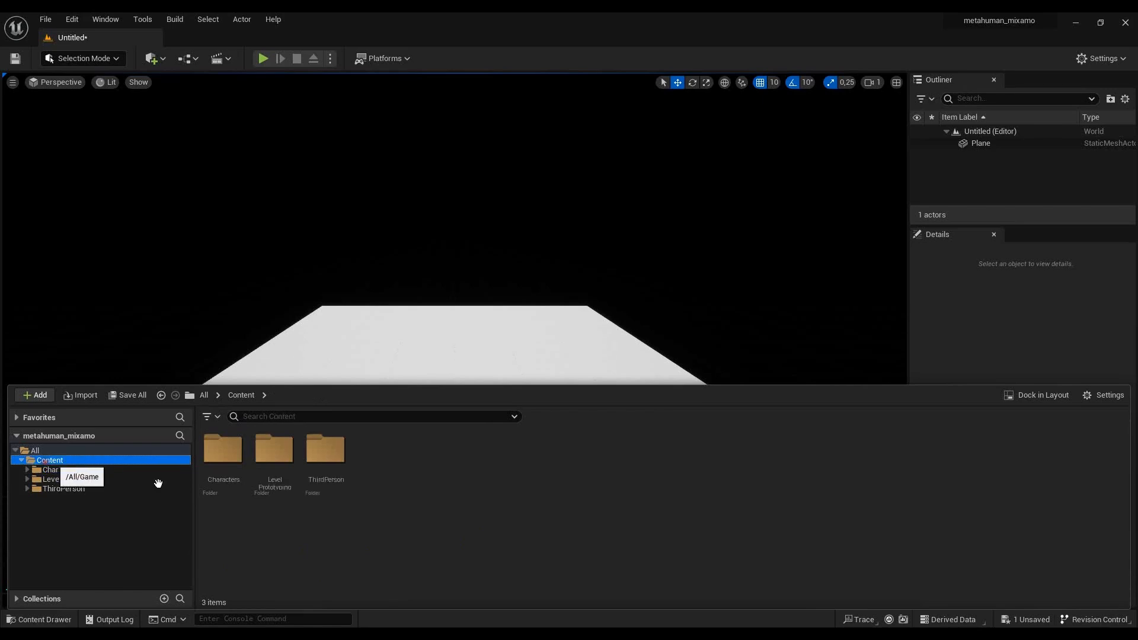
pyautogui.rightClick(312, 539)
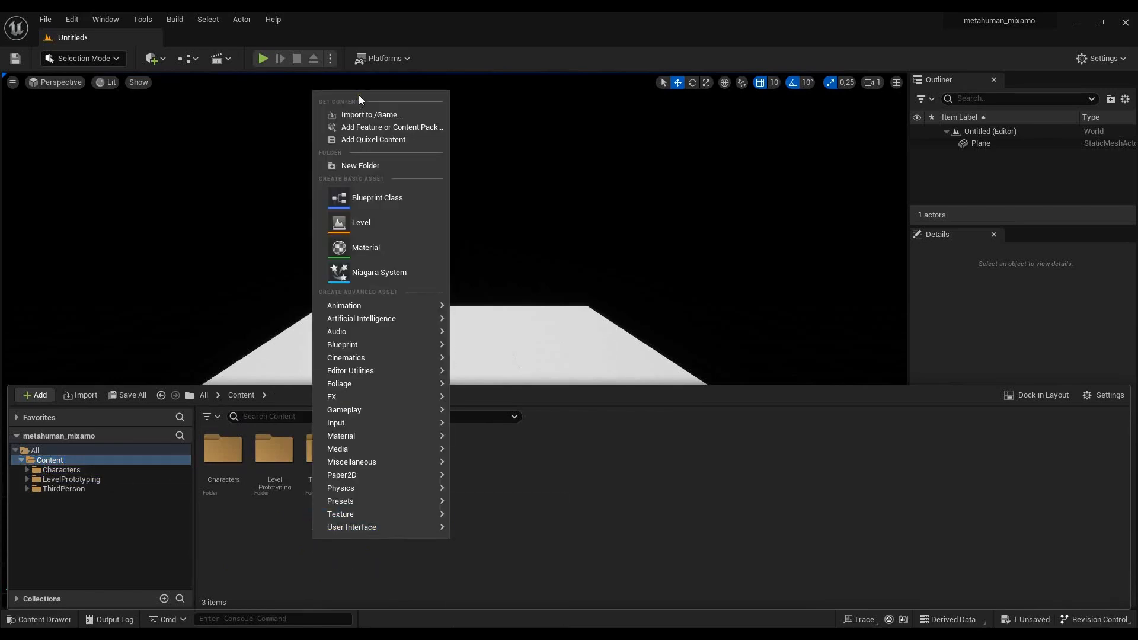
pyautogui.click(362, 166)
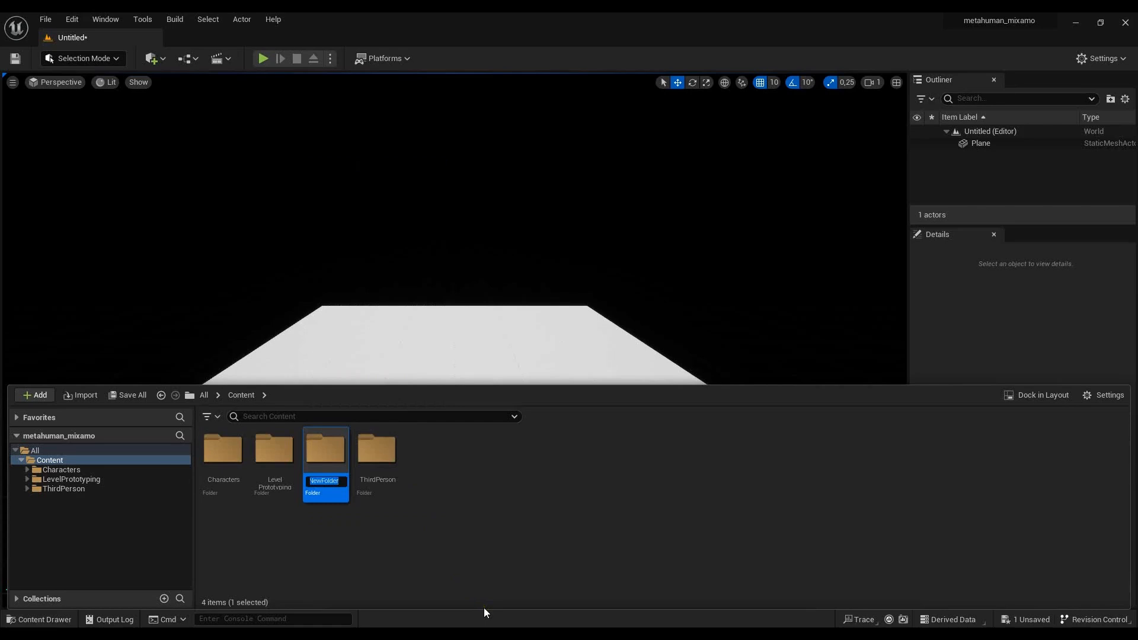
pyautogui.write('animations')
pyautogui.press('Return')
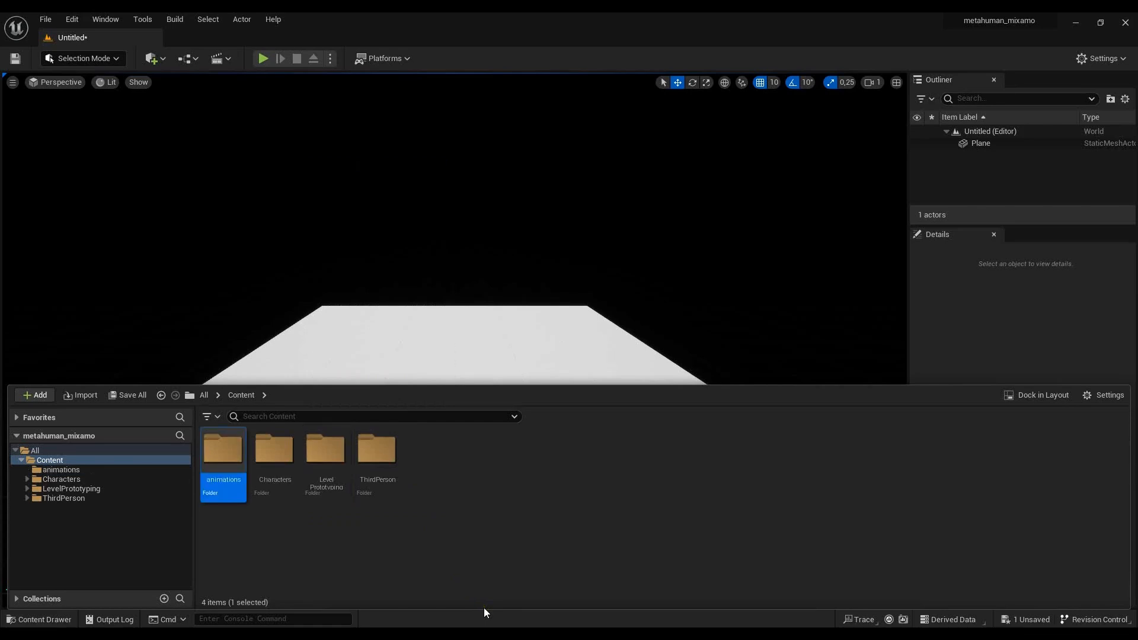
# - Create a subfolder named Quinn inside the animations folder
pyautogui.doubleClick(237, 446)
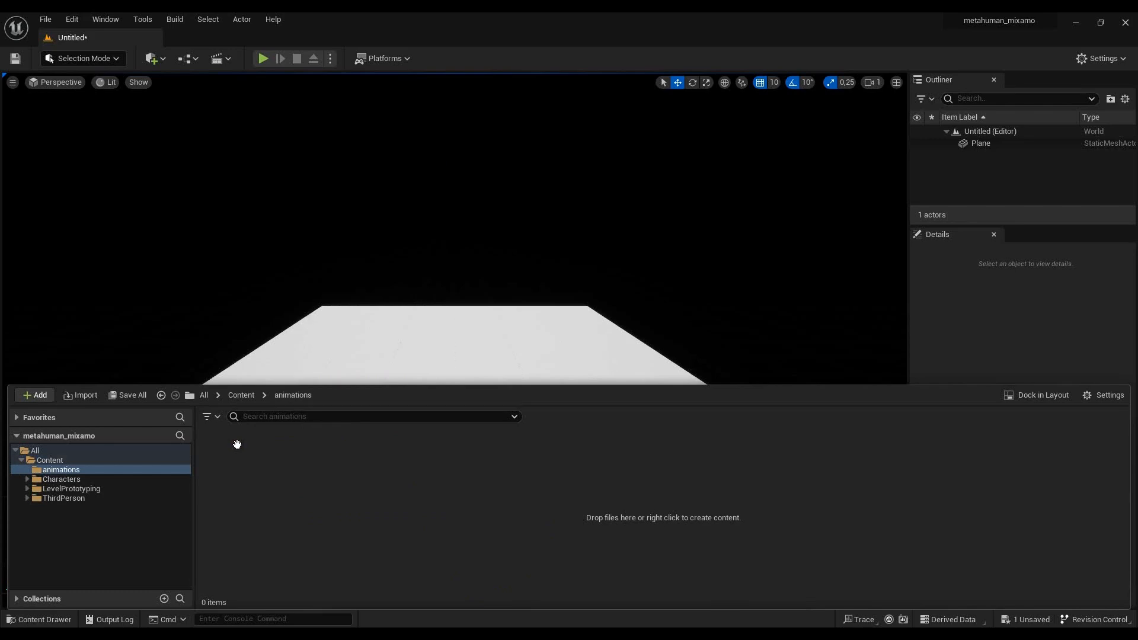
pyautogui.rightClick(302, 500)
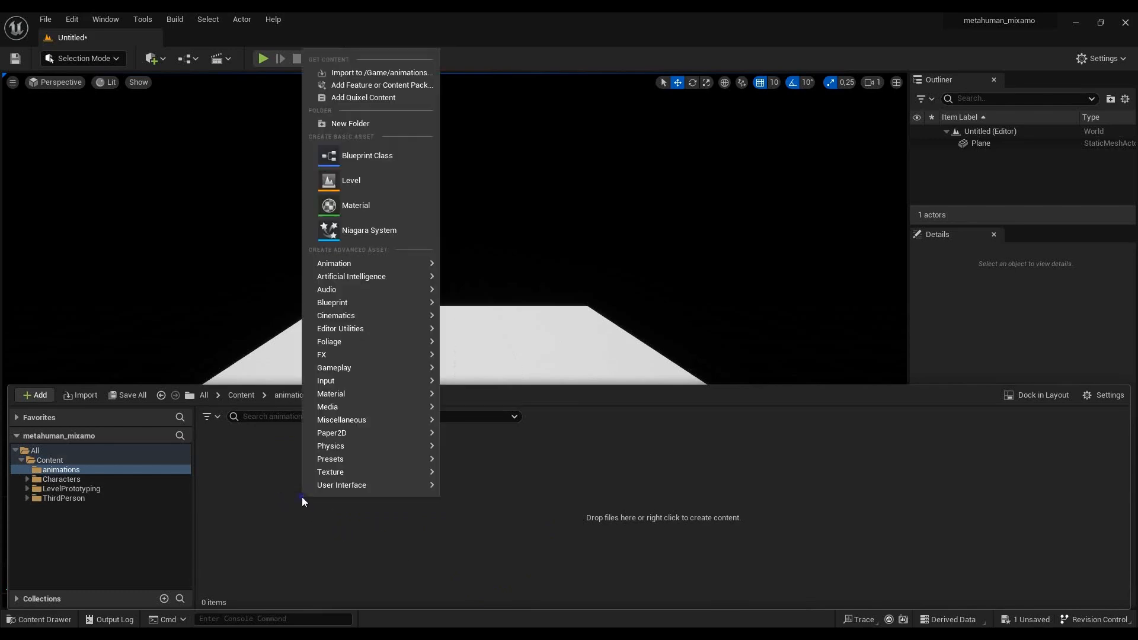
pyautogui.click(343, 123)
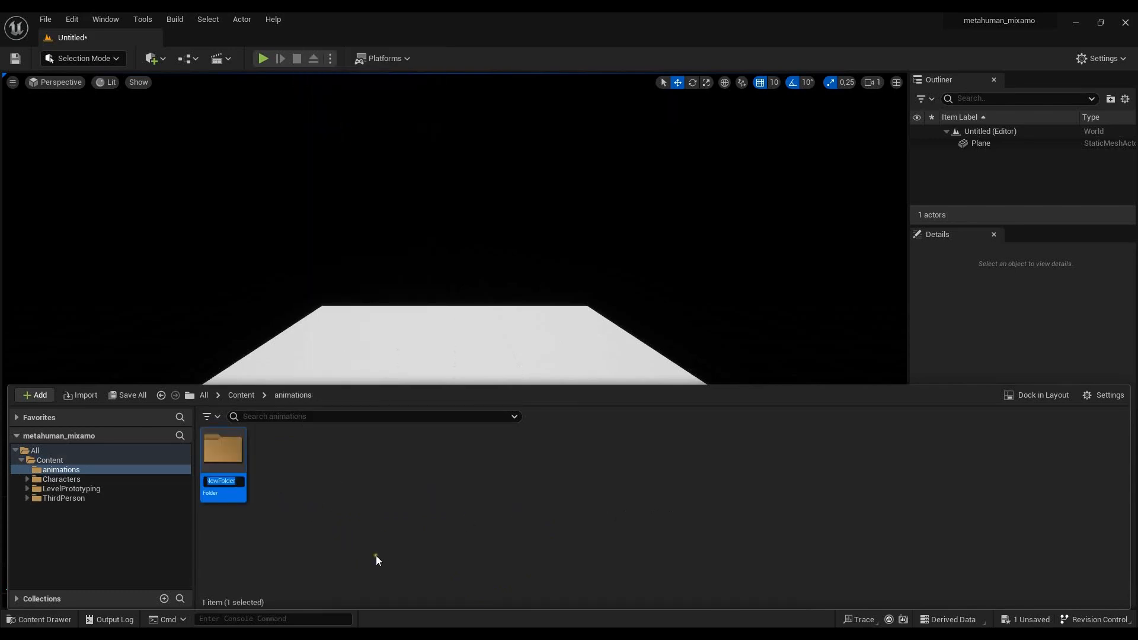
pyautogui.write('0uinn')
pyautogui.press('Return')
# - Start importing StandardWalk.UE.fbx from the mixamo_converter OutgoingFbx folder in Downloads into the Quinn folder
pyautogui.doubleClick(224, 459)
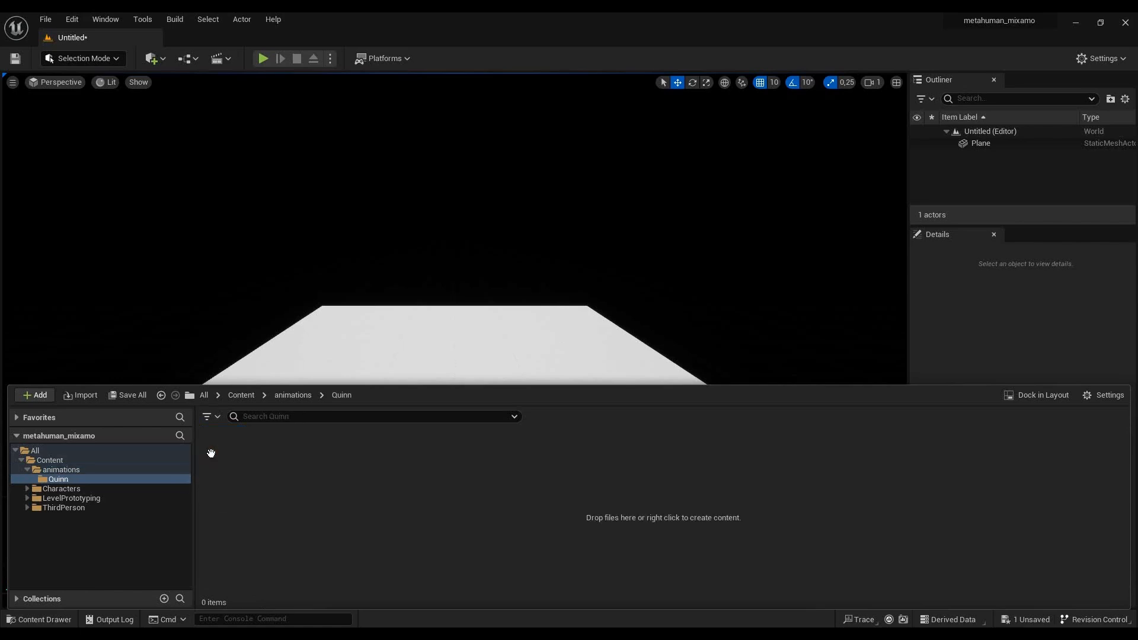
pyautogui.rightClick(278, 472)
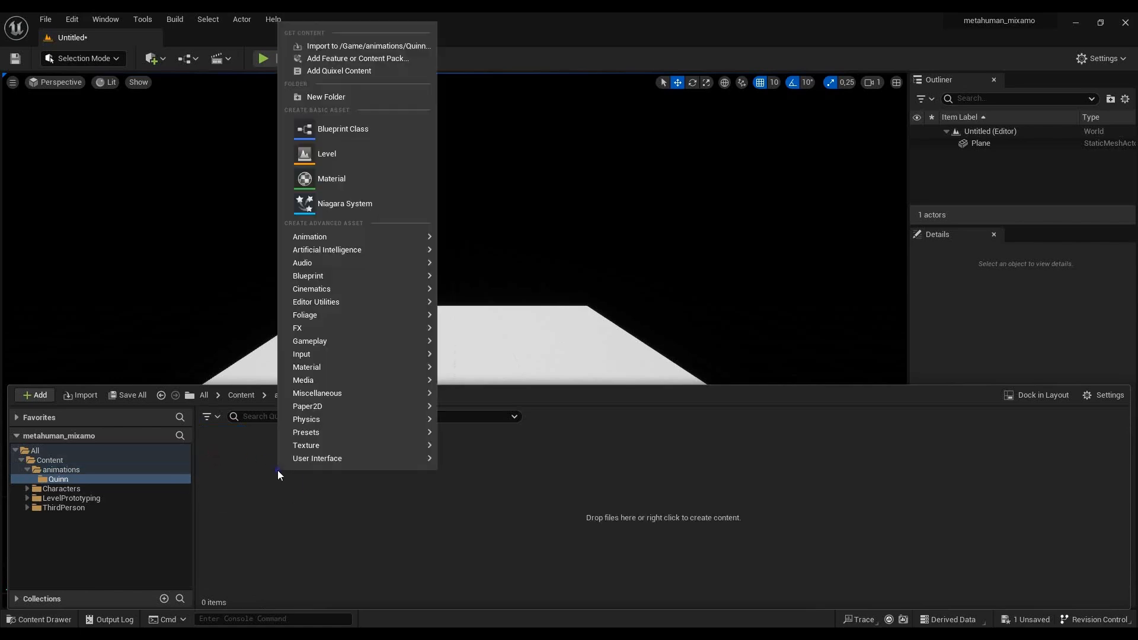
pyautogui.click(380, 45)
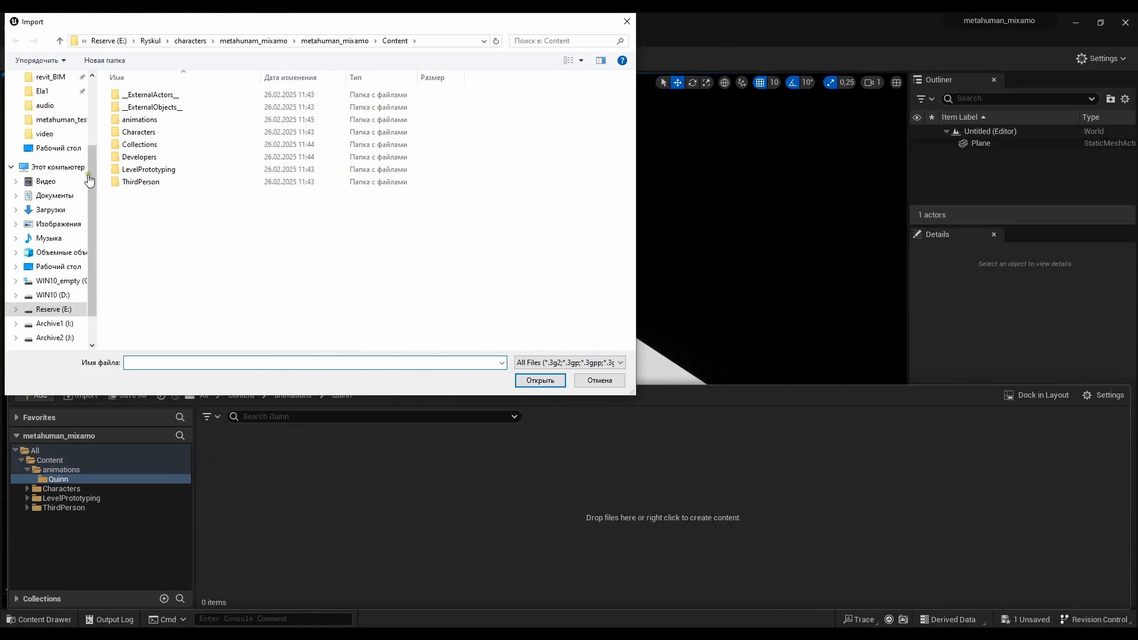
pyautogui.click(47, 101)
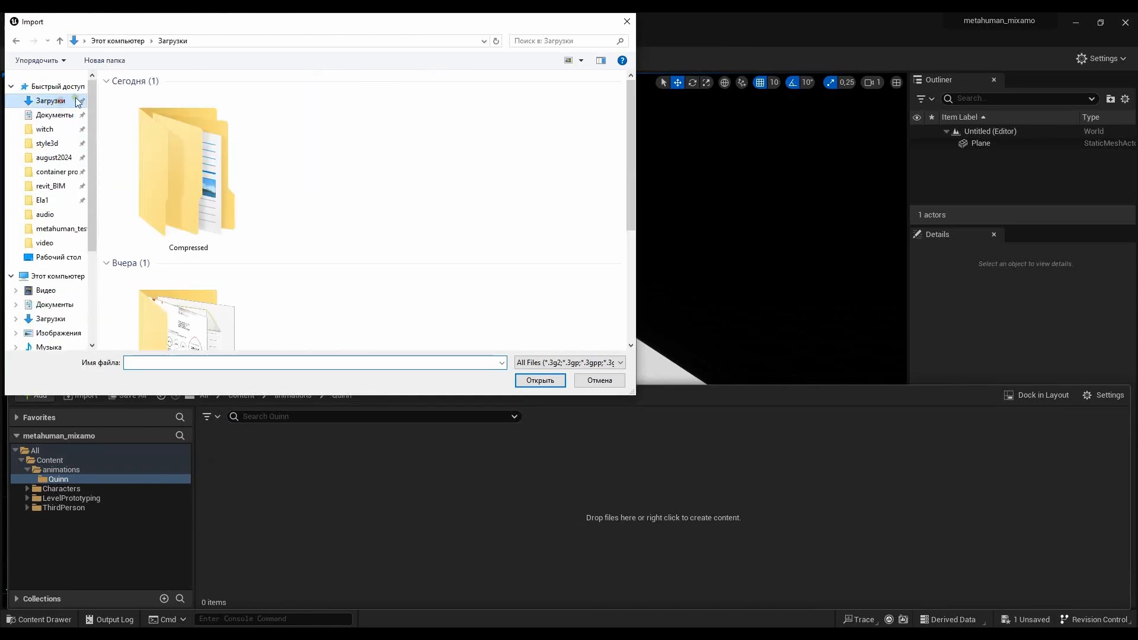
pyautogui.doubleClick(199, 144)
pyautogui.doubleClick(169, 96)
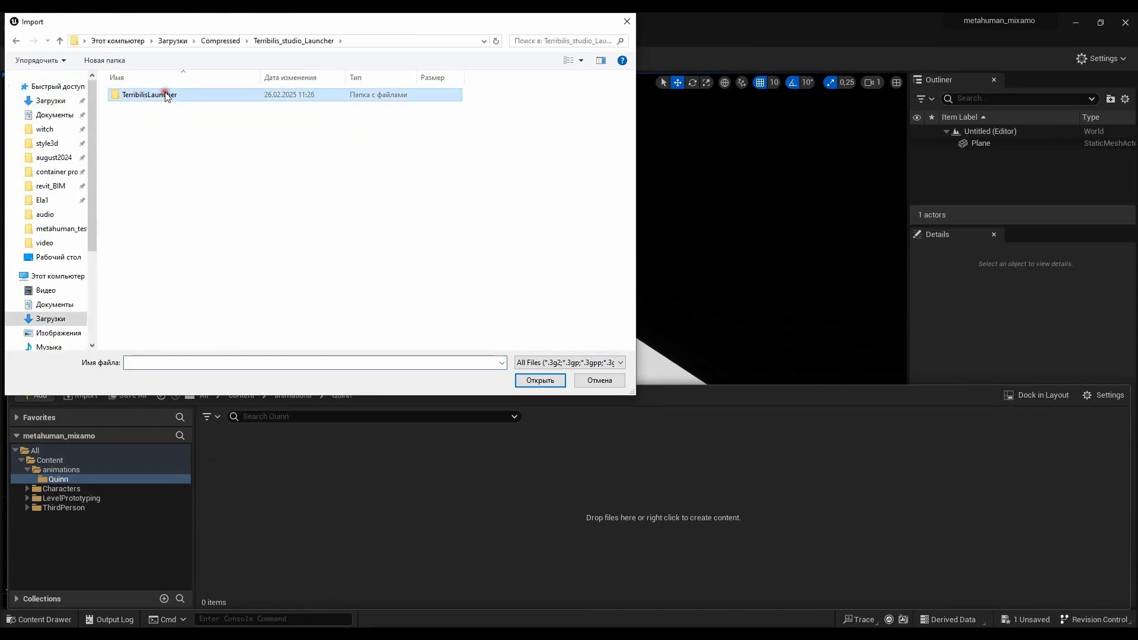
pyautogui.doubleClick(165, 95)
pyautogui.doubleClick(165, 96)
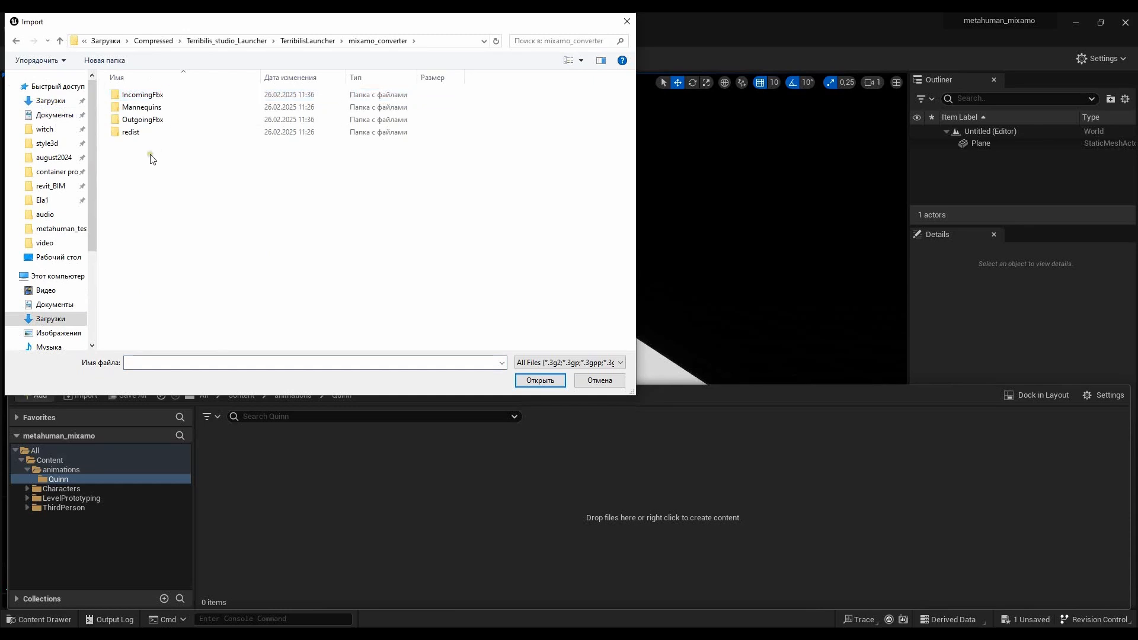
pyautogui.click(143, 121)
pyautogui.doubleClick(142, 121)
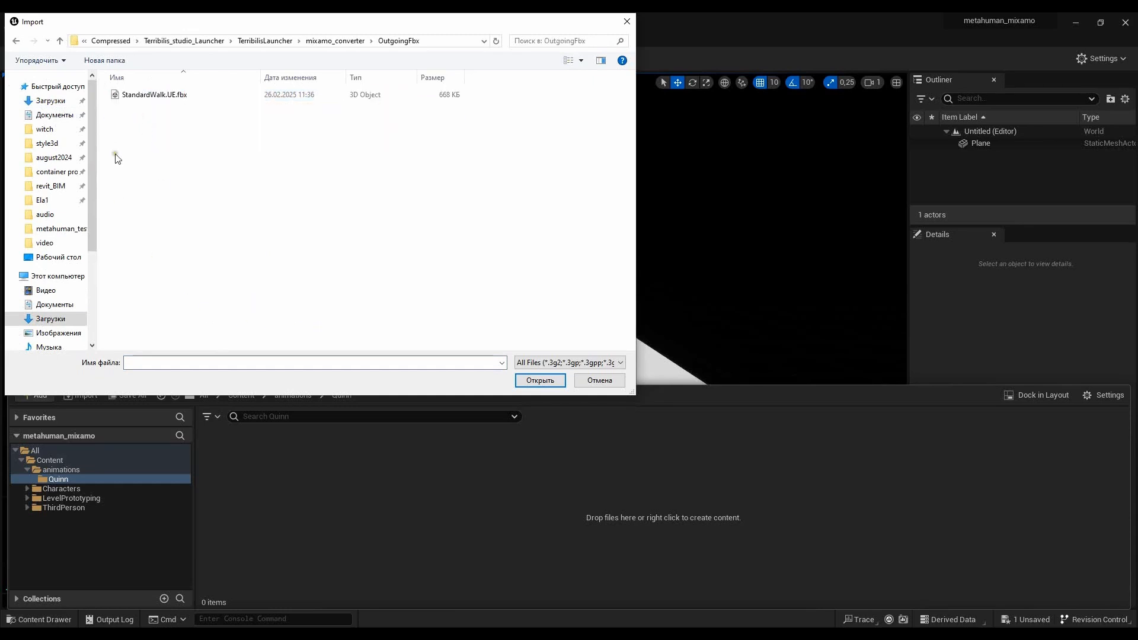
pyautogui.click(145, 95)
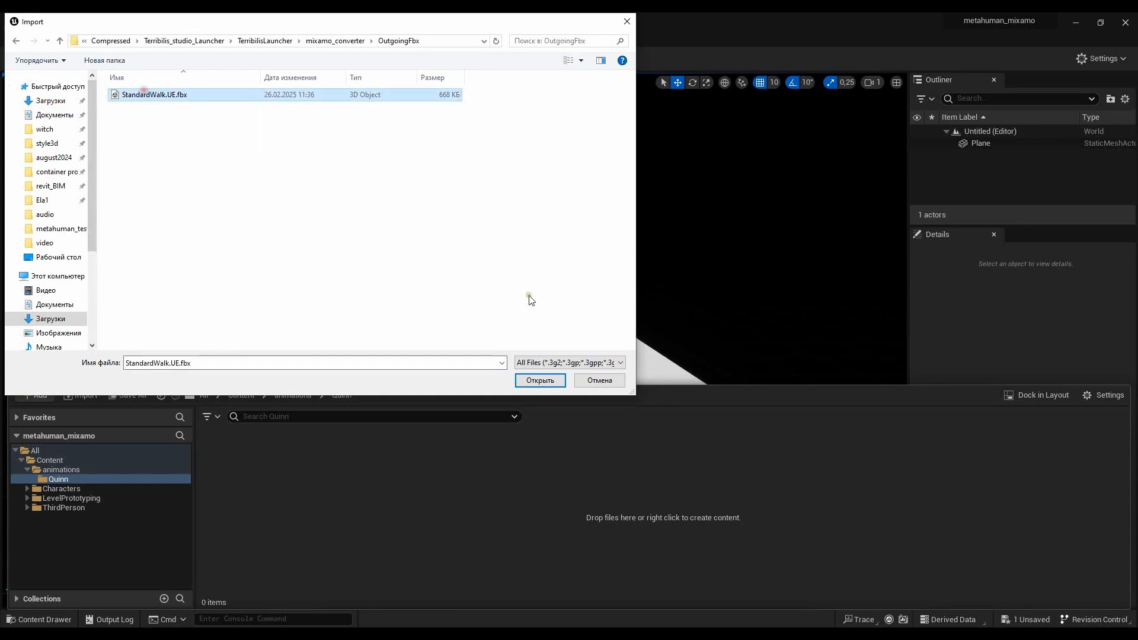
pyautogui.click(541, 381)
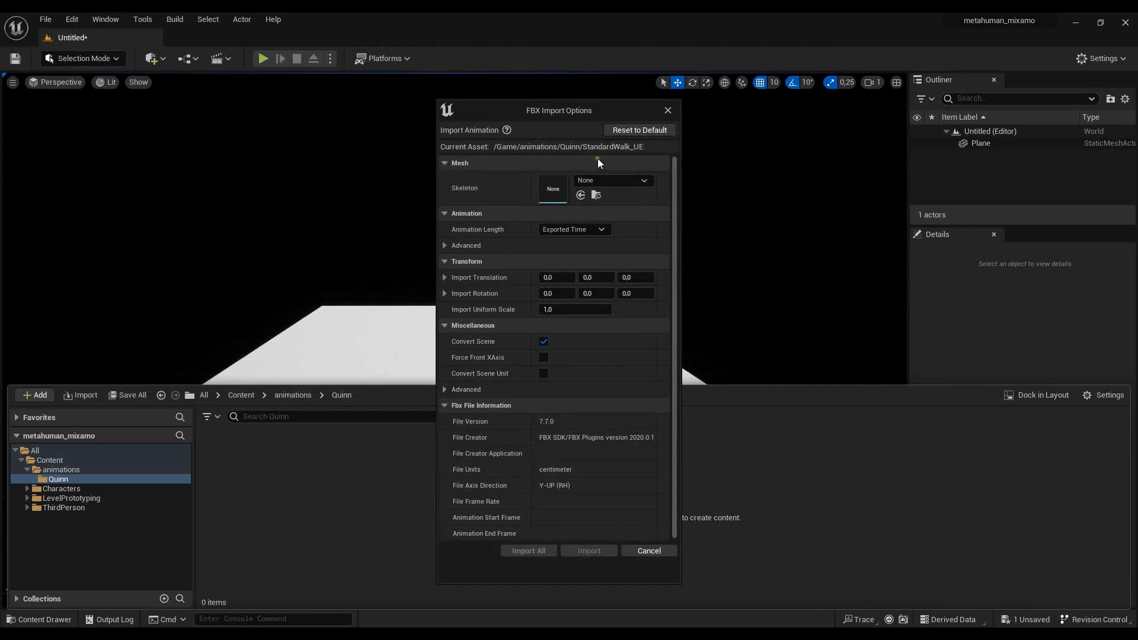
# - Import the walk on the SK_Mannequin skeleton with Use Default Sample Rate enabled and both attribute curve import and the zero-value curve exclusion disabled
pyautogui.click(645, 180)
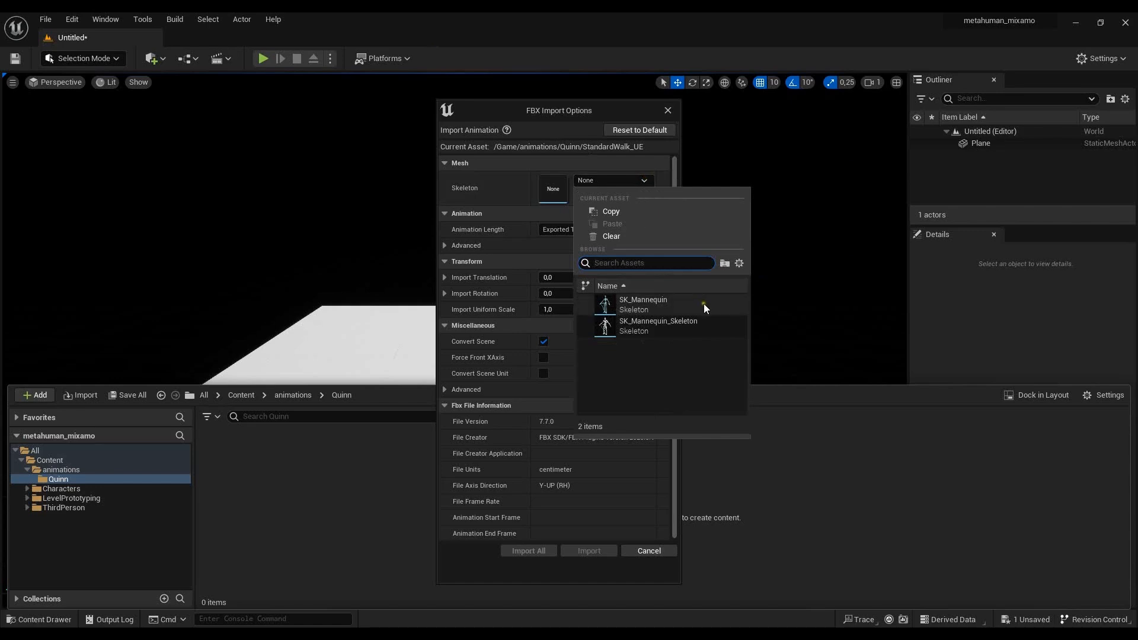
pyautogui.click(645, 307)
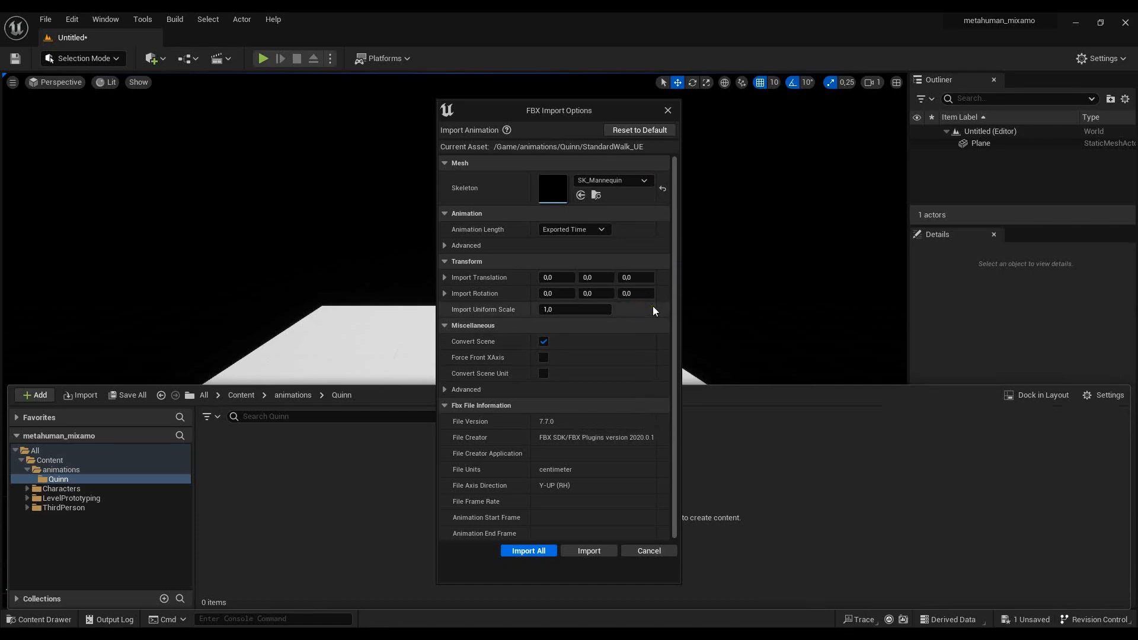
pyautogui.click(443, 244)
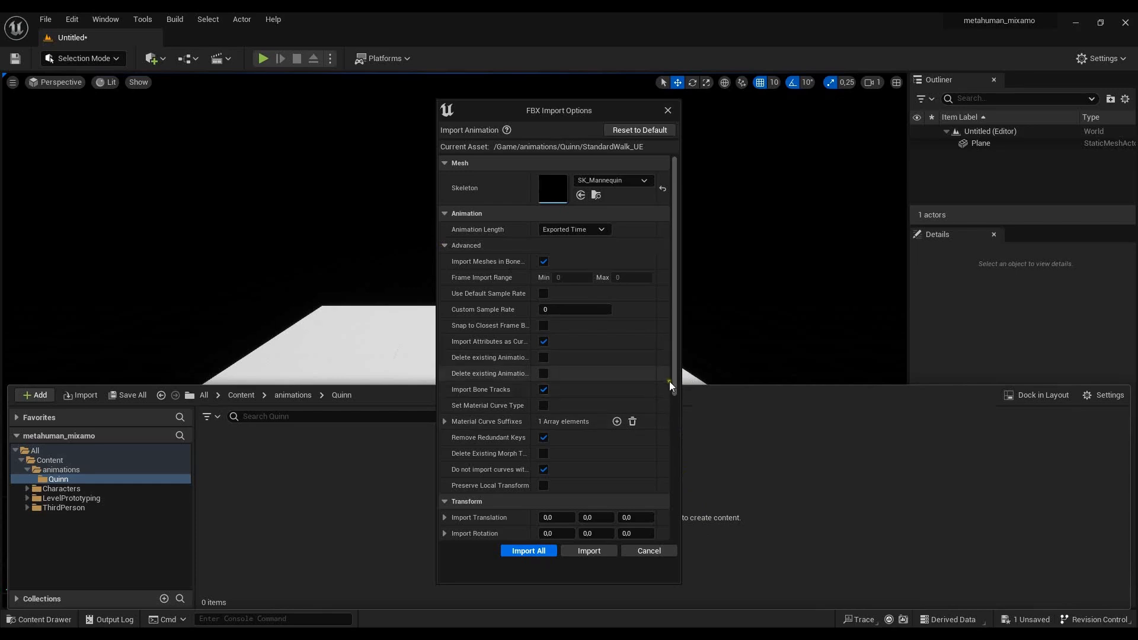
pyautogui.click(544, 294)
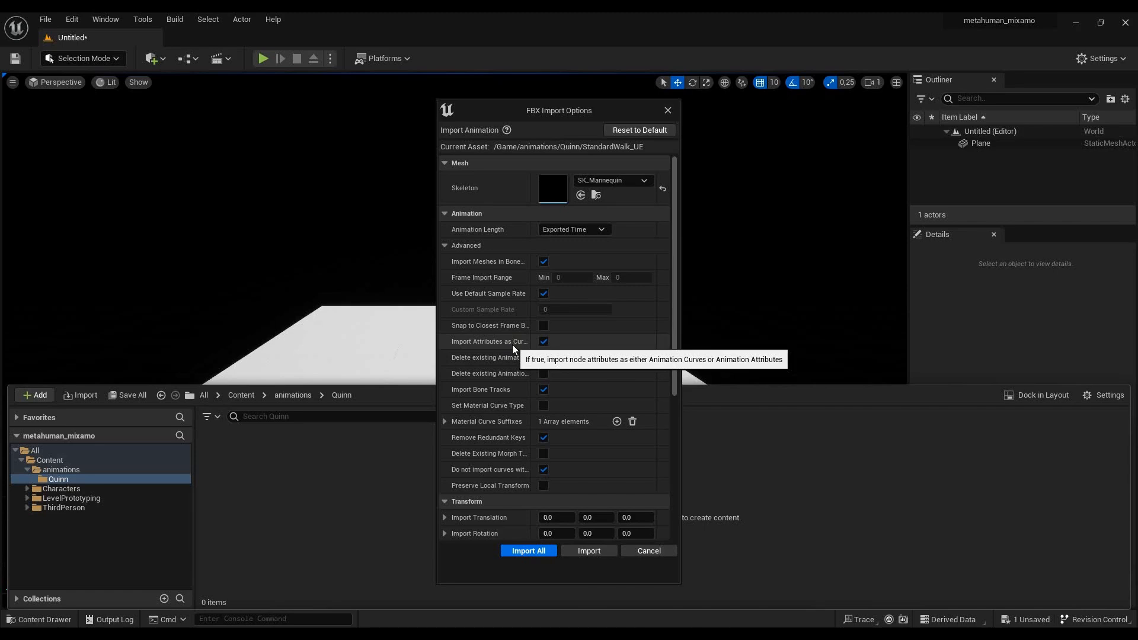
pyautogui.click(544, 341)
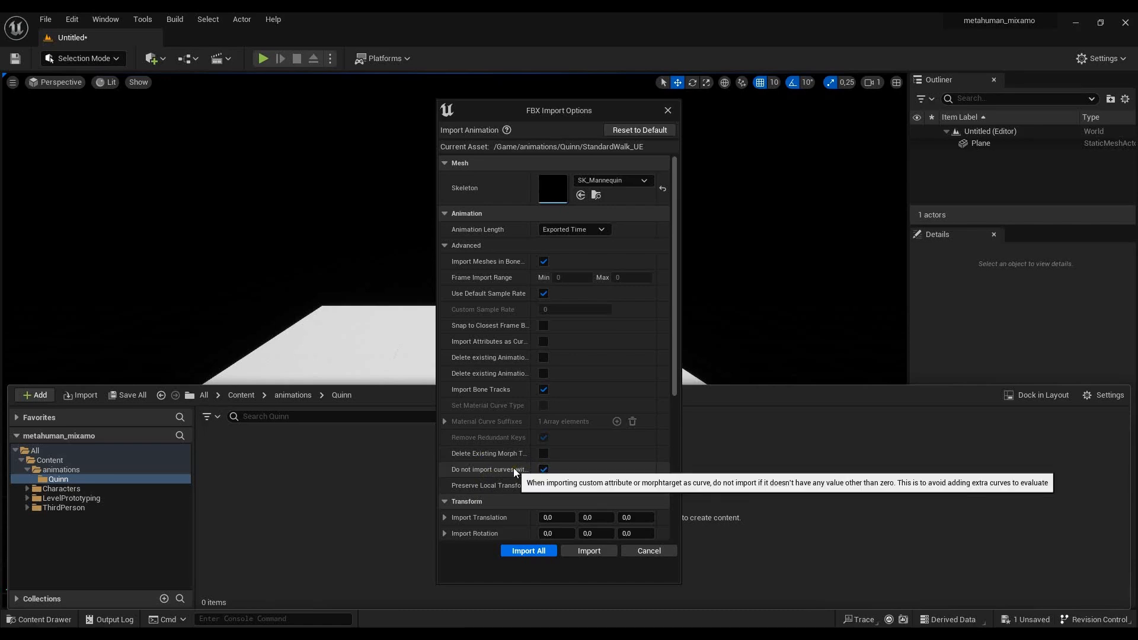
pyautogui.click(543, 469)
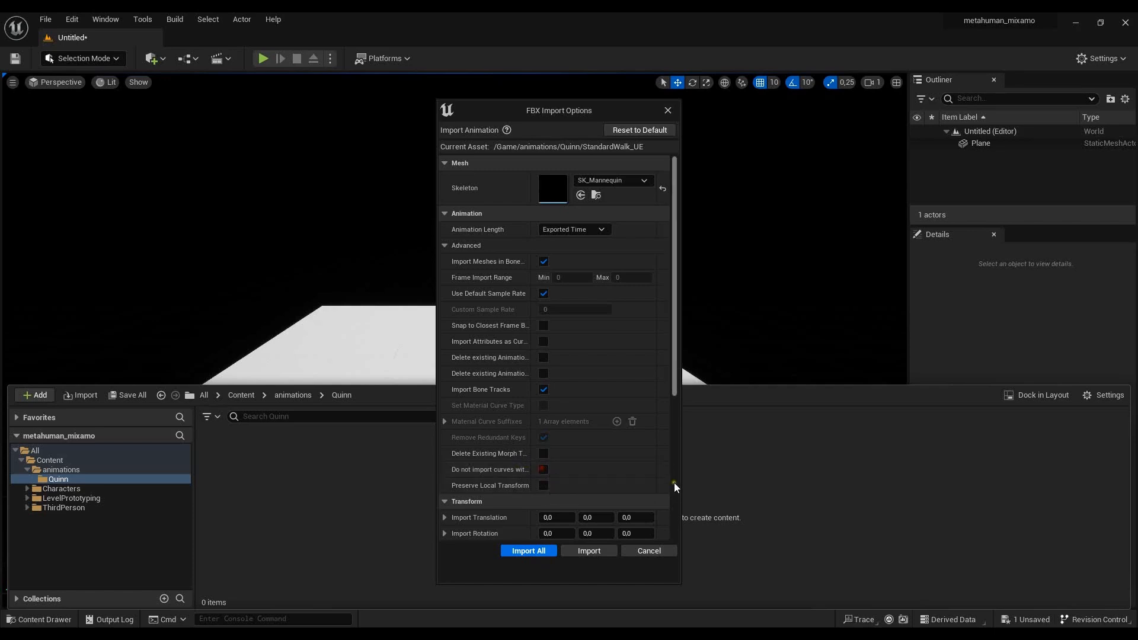
pyautogui.scroll(-10, 640, 383)
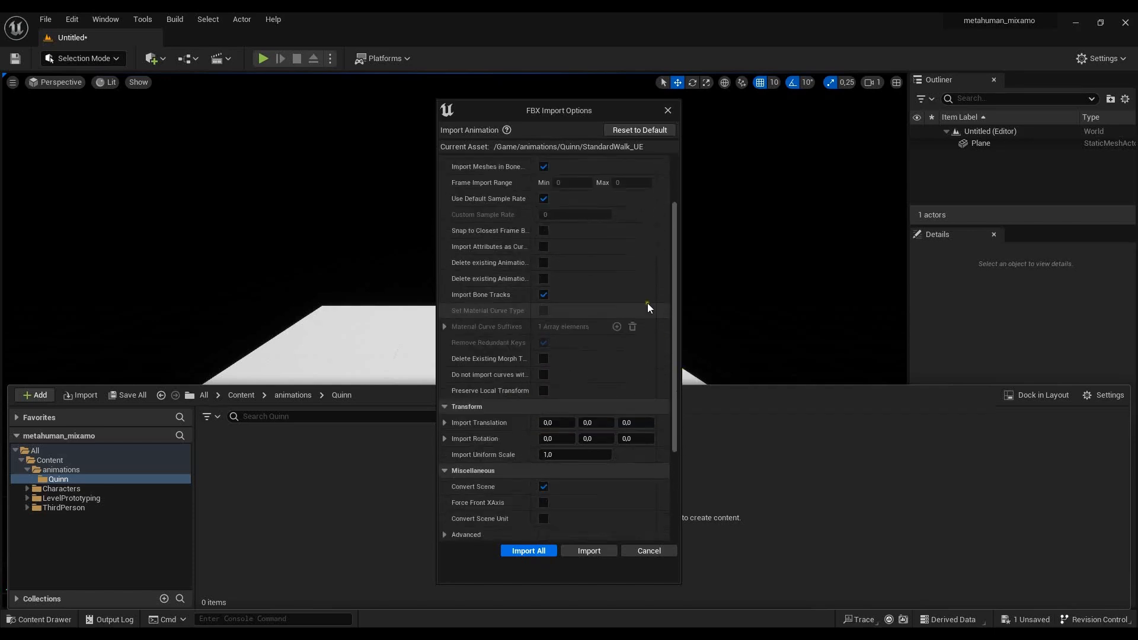
pyautogui.click(529, 552)
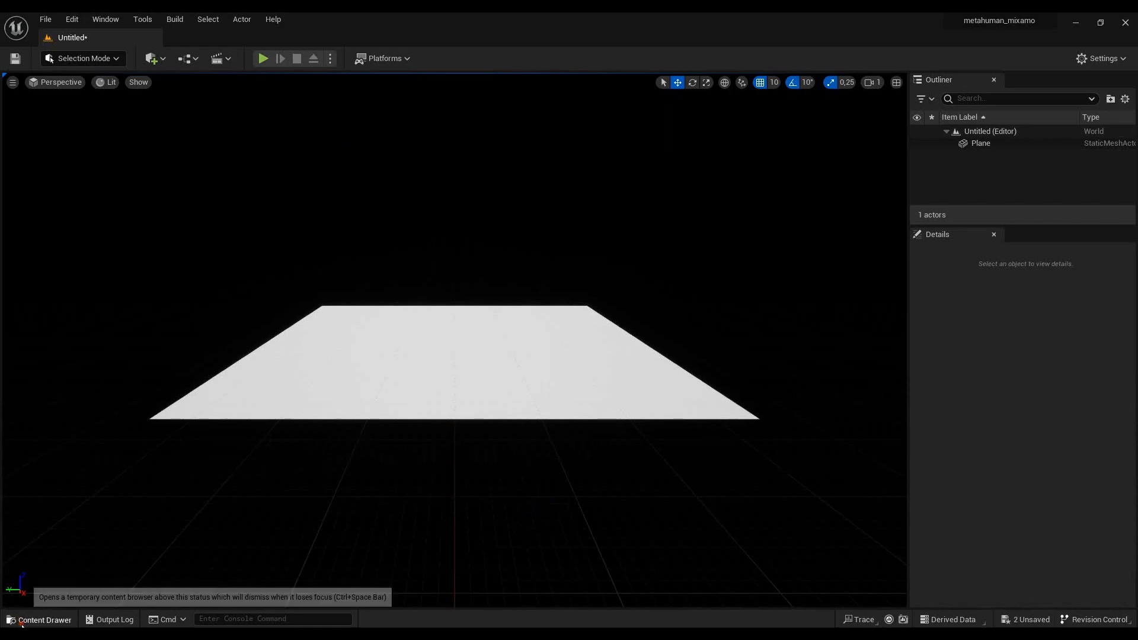
# - Add the SKM_Quinn skeletal mesh from the project content to the level and reset its location to 0, 0, 0
pyautogui.click(40, 619)
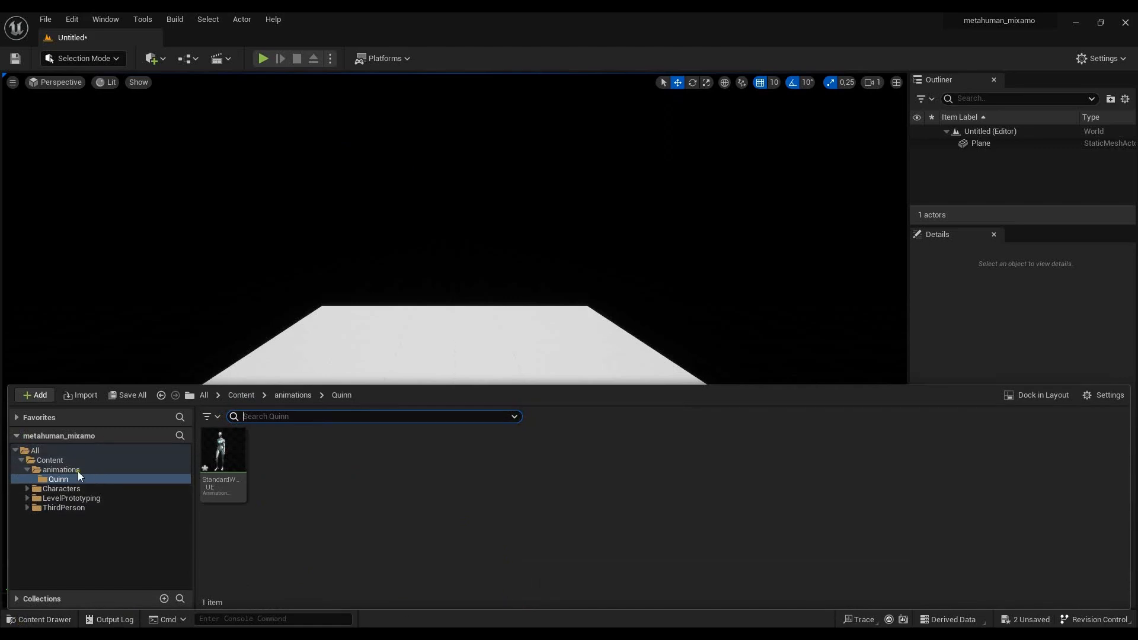
pyautogui.click(47, 461)
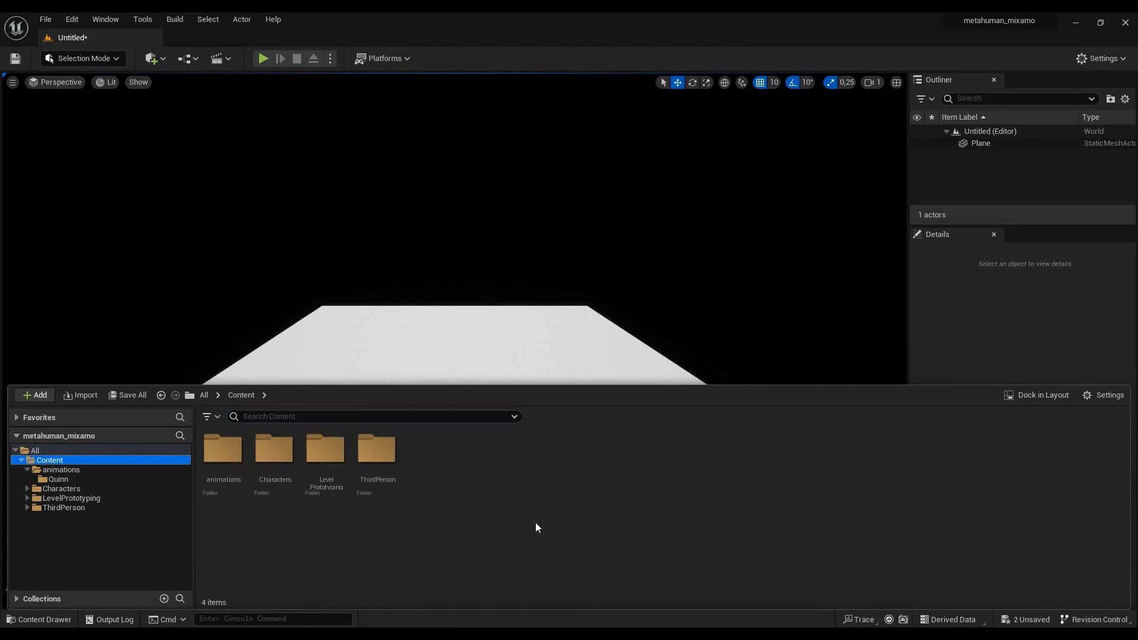
pyautogui.click(264, 416)
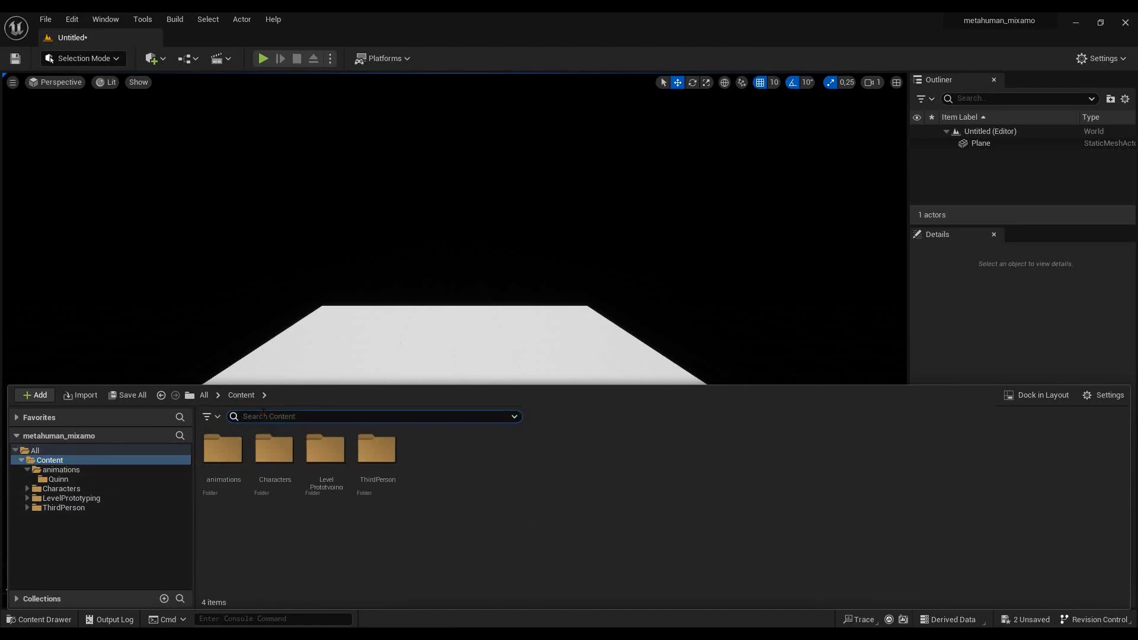
pyautogui.write('S')
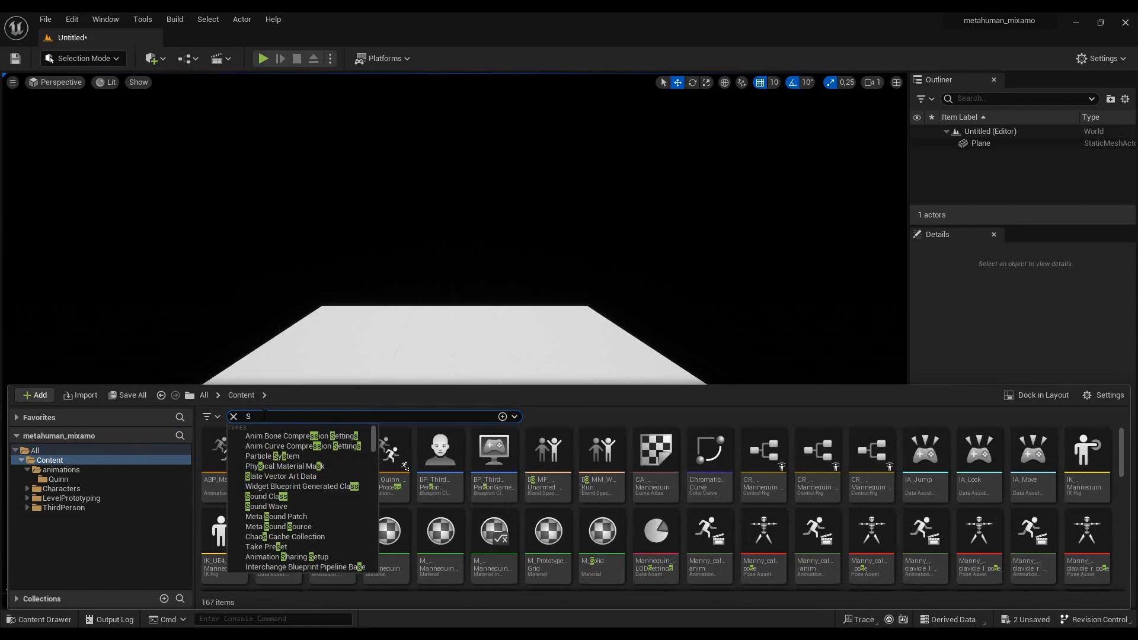
pyautogui.write('K')
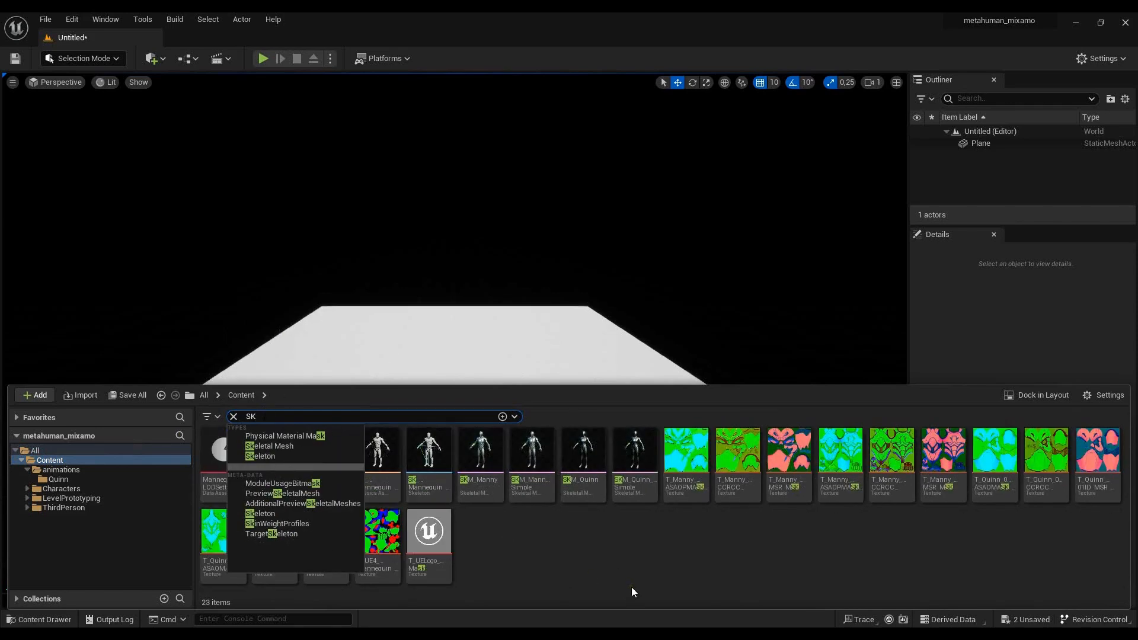
pyautogui.write('M_')
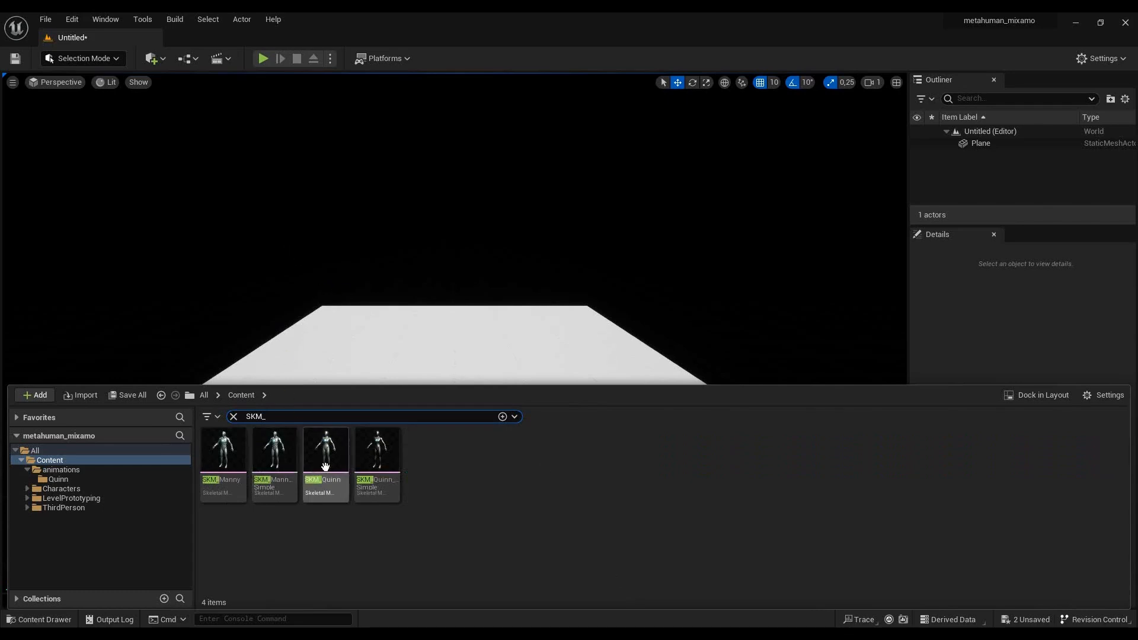
pyautogui.moveTo(335, 469); pyautogui.dragTo(354, 324)
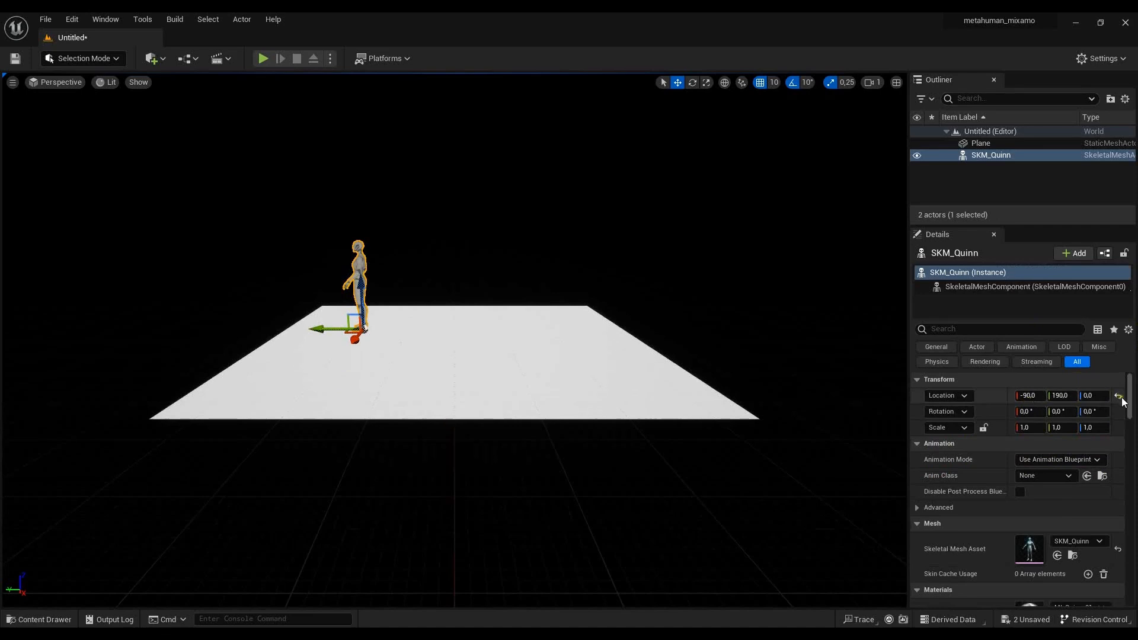
pyautogui.click(1118, 396)
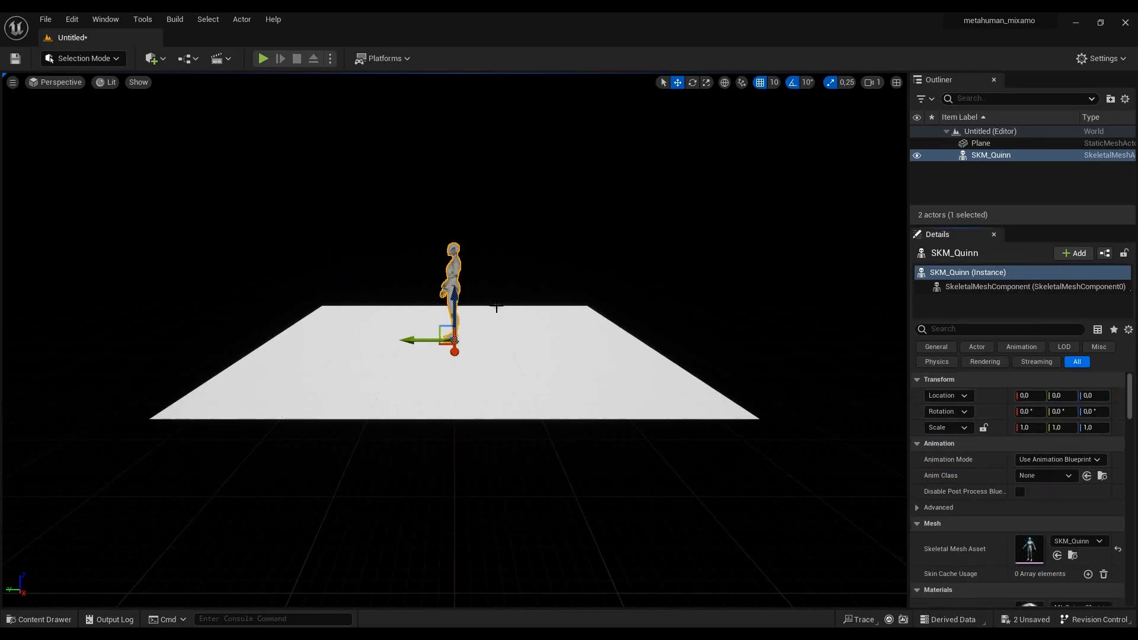
pyautogui.moveTo(309, 504); pyautogui.dragTo(317, 369, button='right')
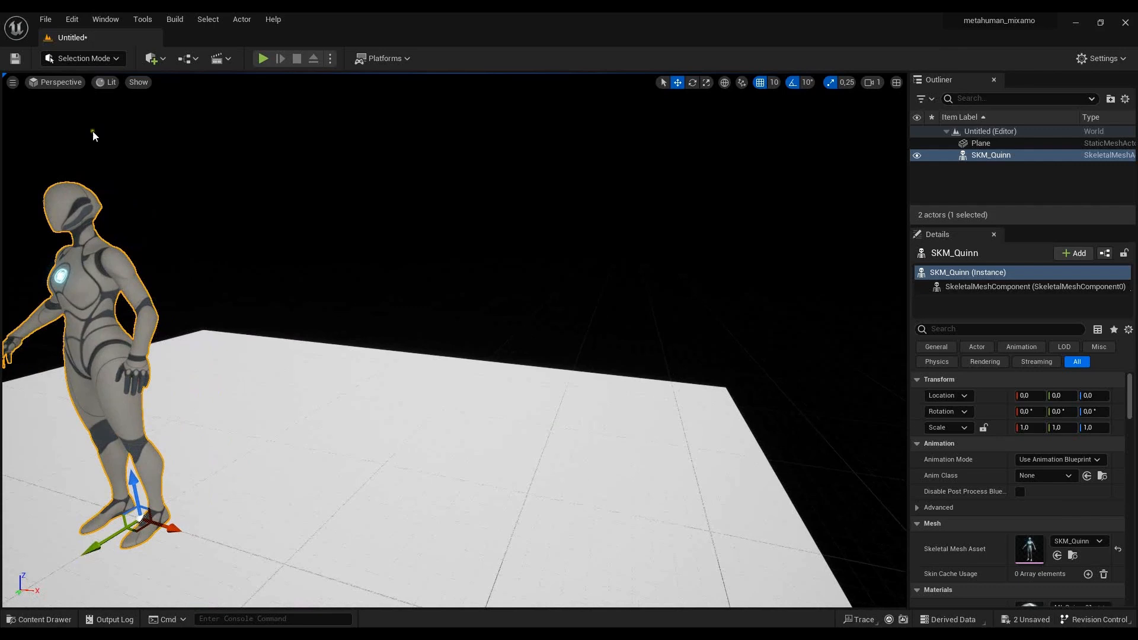
# - Set the viewport's field of view to 30 and frame the Quinn mannequin from the front
pyautogui.click(13, 83)
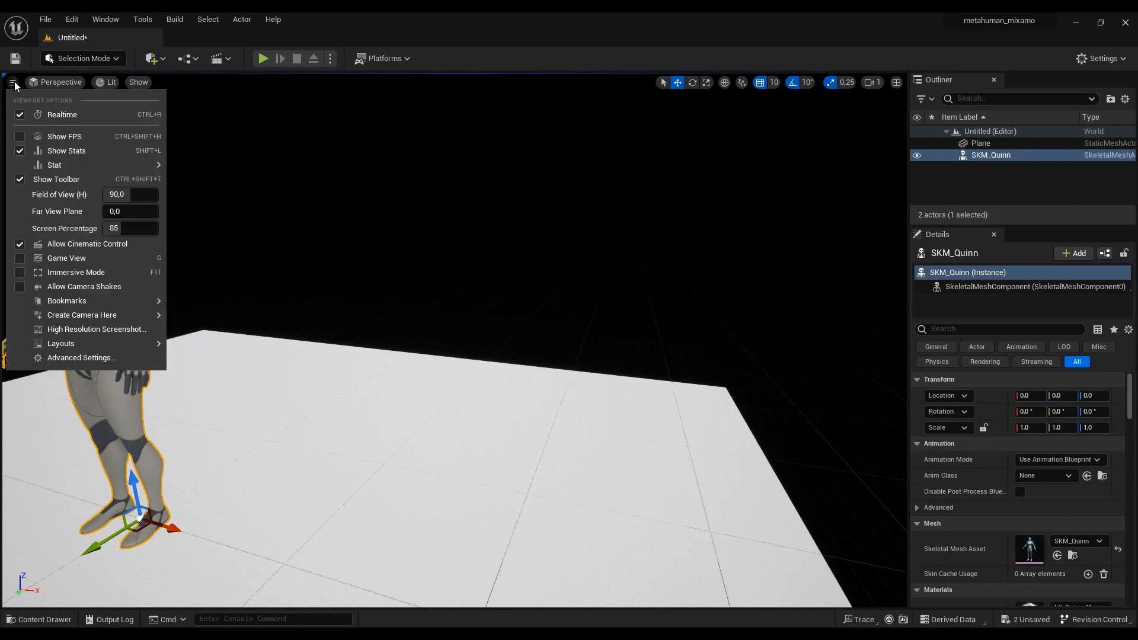
pyautogui.click(123, 194)
pyautogui.write('30')
pyautogui.press('Return')
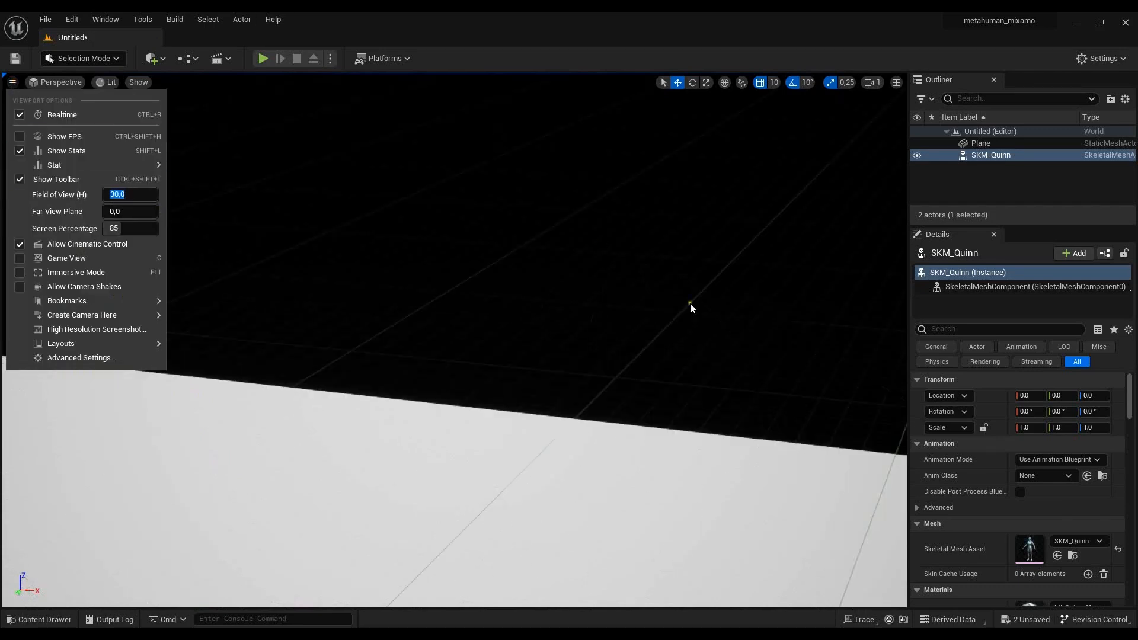
pyautogui.scroll(-5, 467, 323)
pyautogui.moveTo(442, 307); pyautogui.dragTo(368, 325)
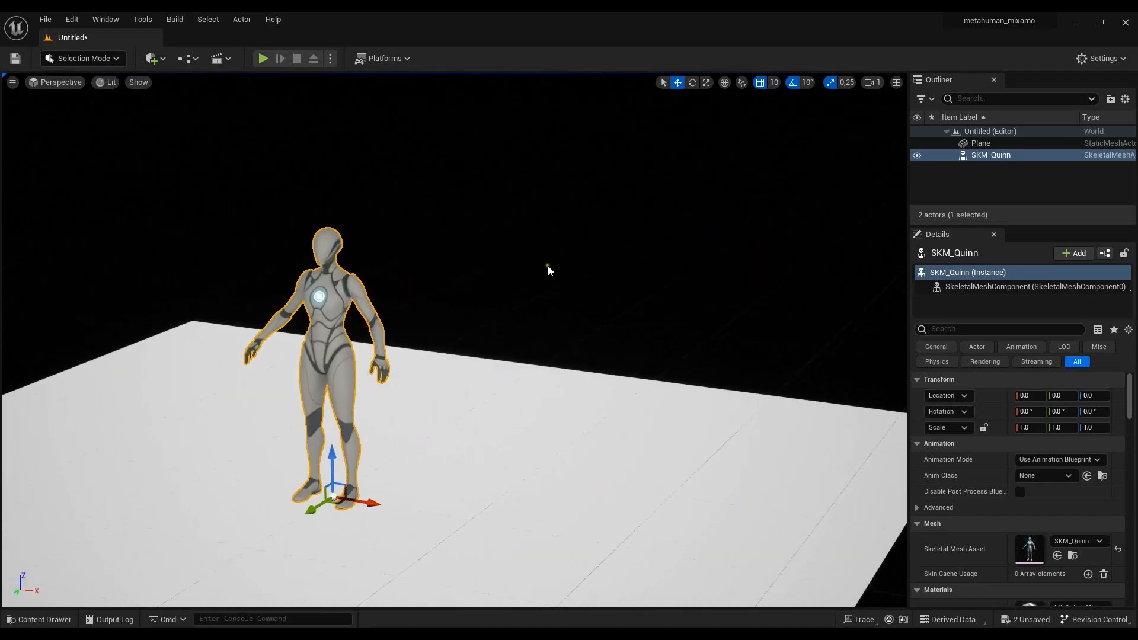
pyautogui.press('f')
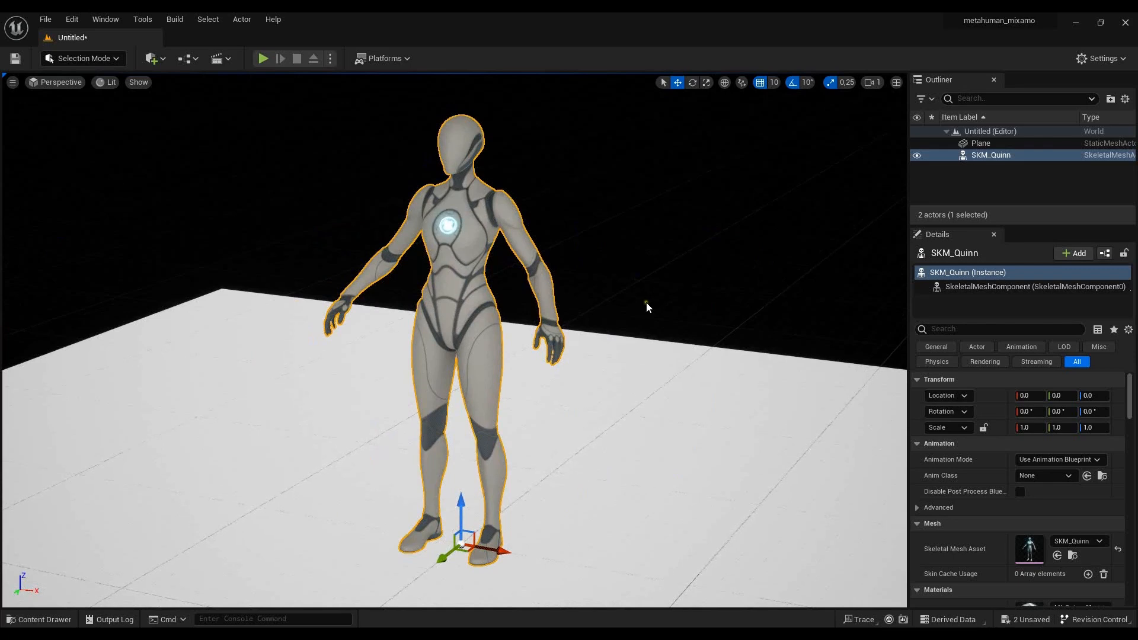
pyautogui.keyDown('alt'); pyautogui.moveTo(646, 302); pyautogui.dragTo(744, 251); pyautogui.keyUp('alt')
# - Open the StandardWalk_UE animation from the Quinn folder and preview the full-body walk in an enlarged preview area
pyautogui.click(40, 620)
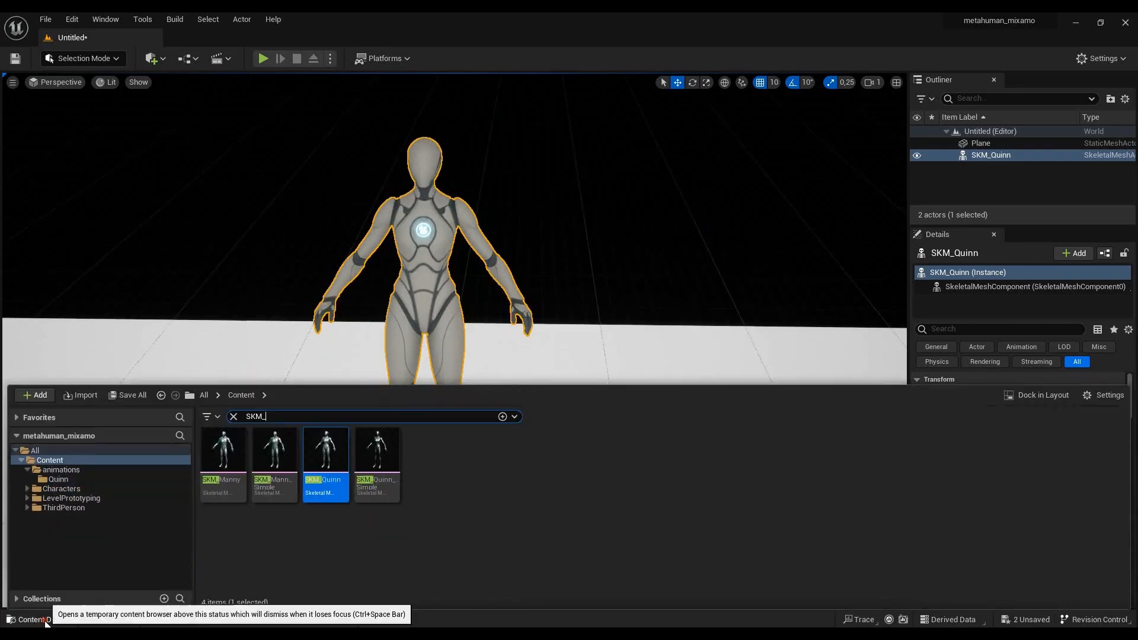
pyautogui.click(62, 481)
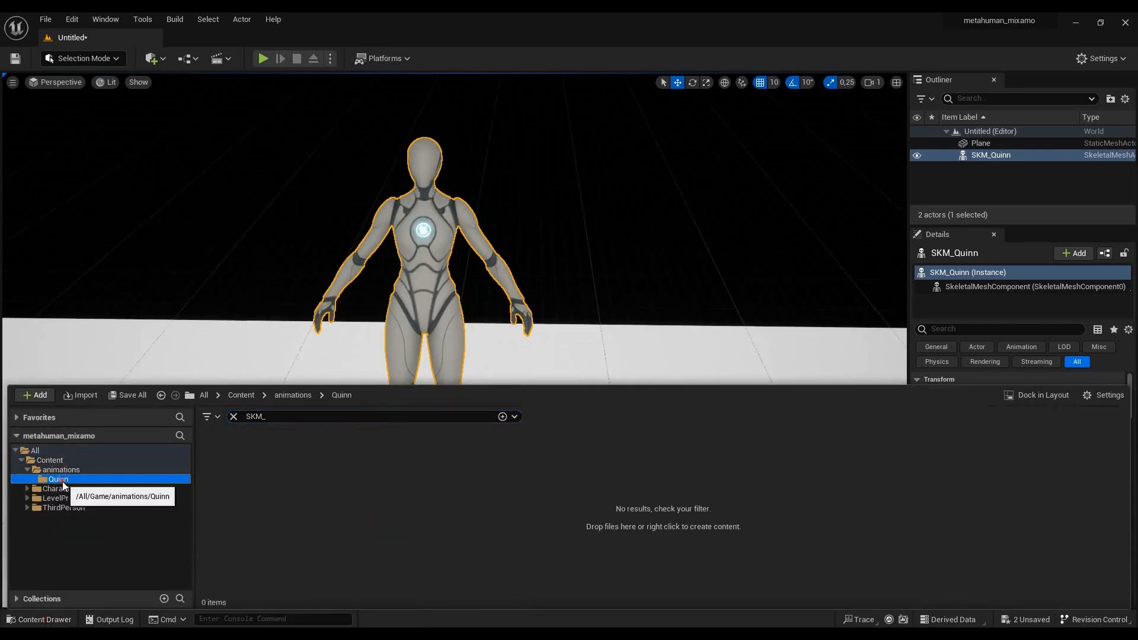
pyautogui.click(233, 416)
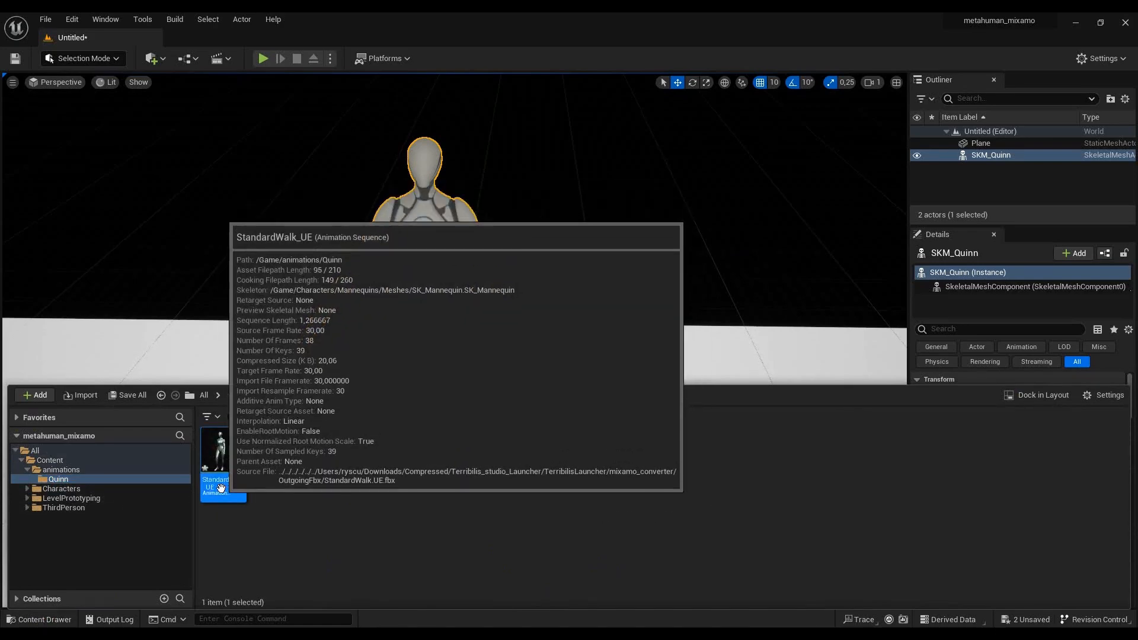
pyautogui.doubleClick(219, 457)
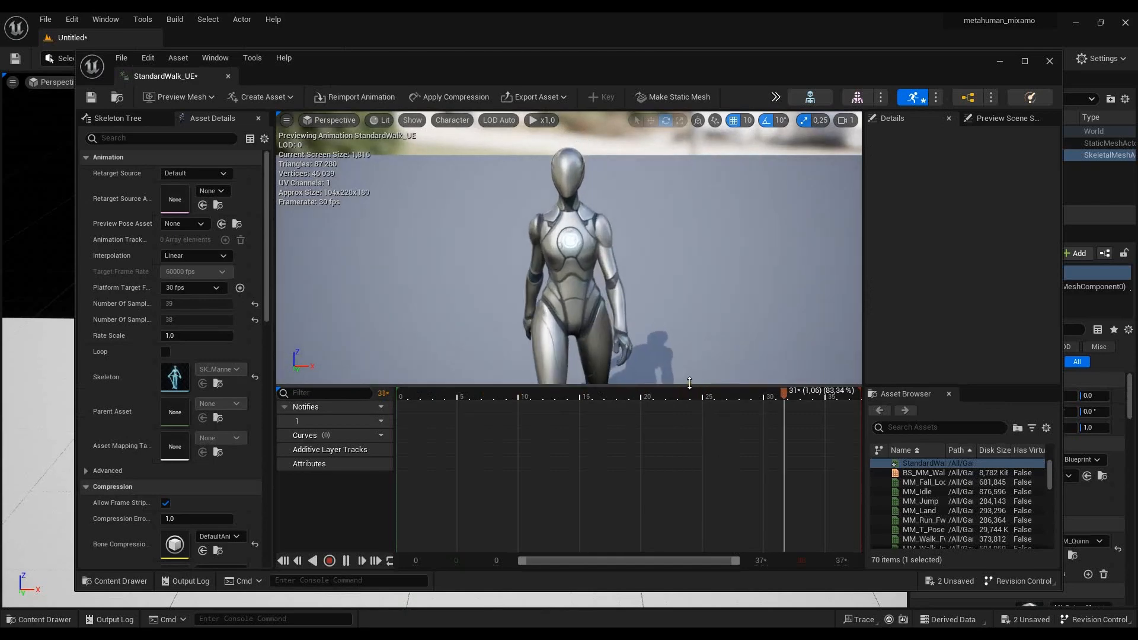
pyautogui.moveTo(692, 386); pyautogui.dragTo(688, 479)
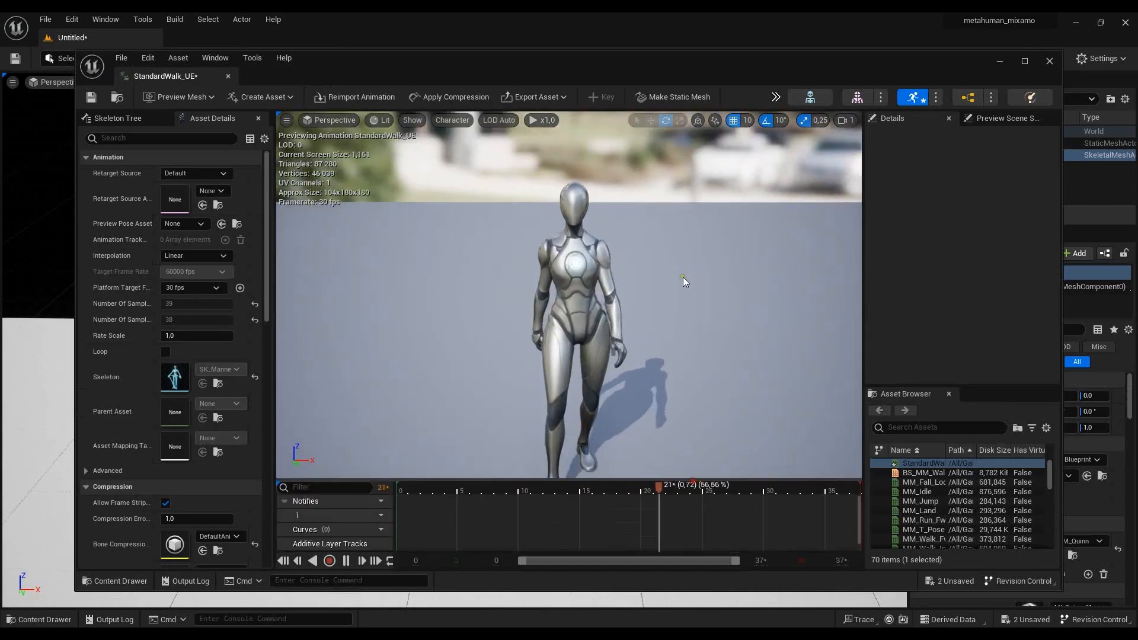
pyautogui.moveTo(683, 276); pyautogui.dragTo(661, 350)
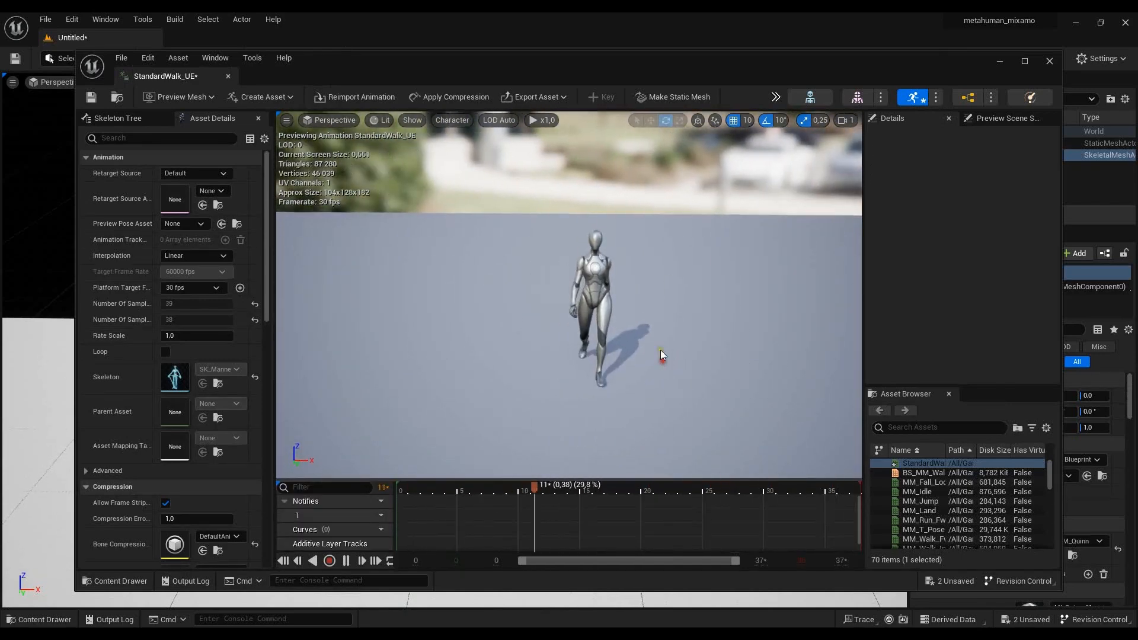
pyautogui.scroll(4, 648, 309)
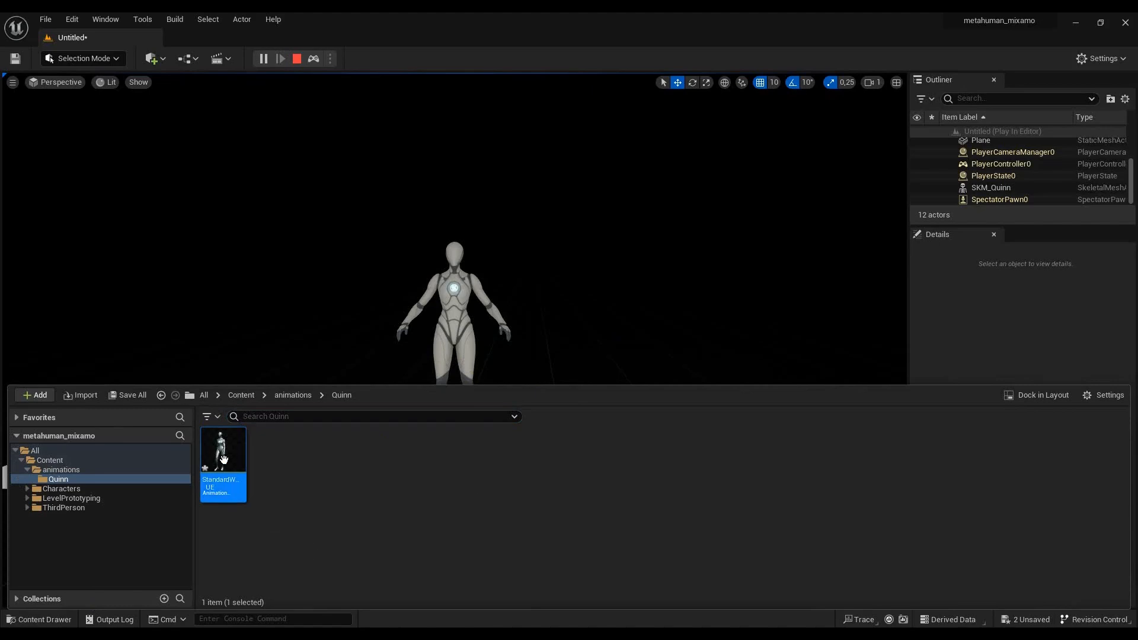
# - Place the StandardWalk_UE animation in the level beside Quinn at about 90, -10, 0, restart play to watch the walk, and stop it
pyautogui.moveTo(223, 460); pyautogui.dragTo(551, 442)
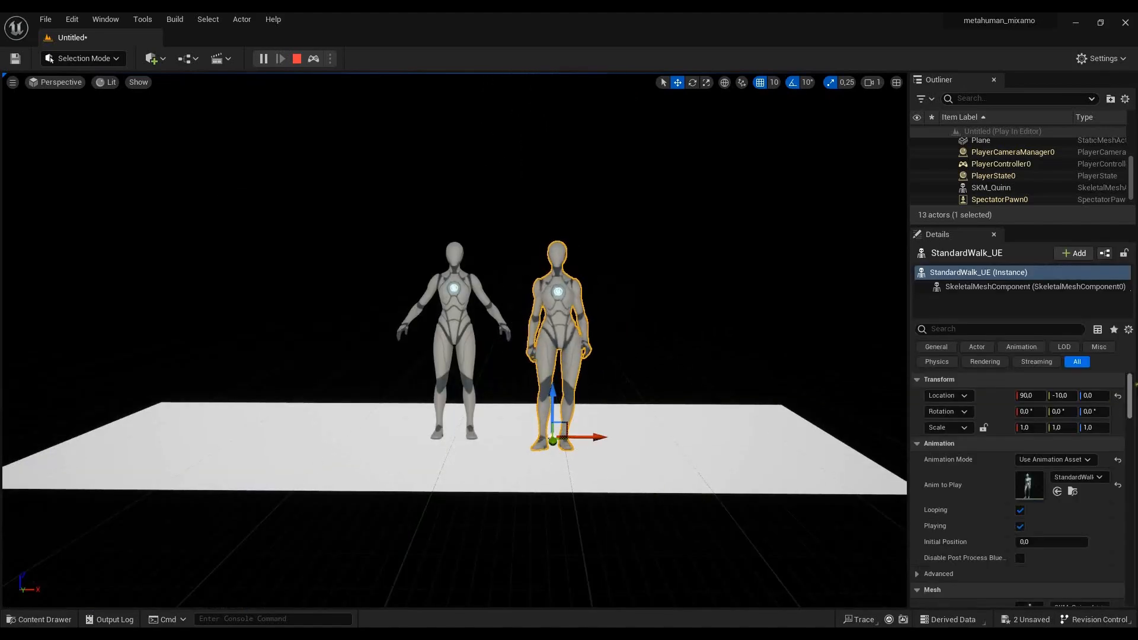
pyautogui.click(297, 59)
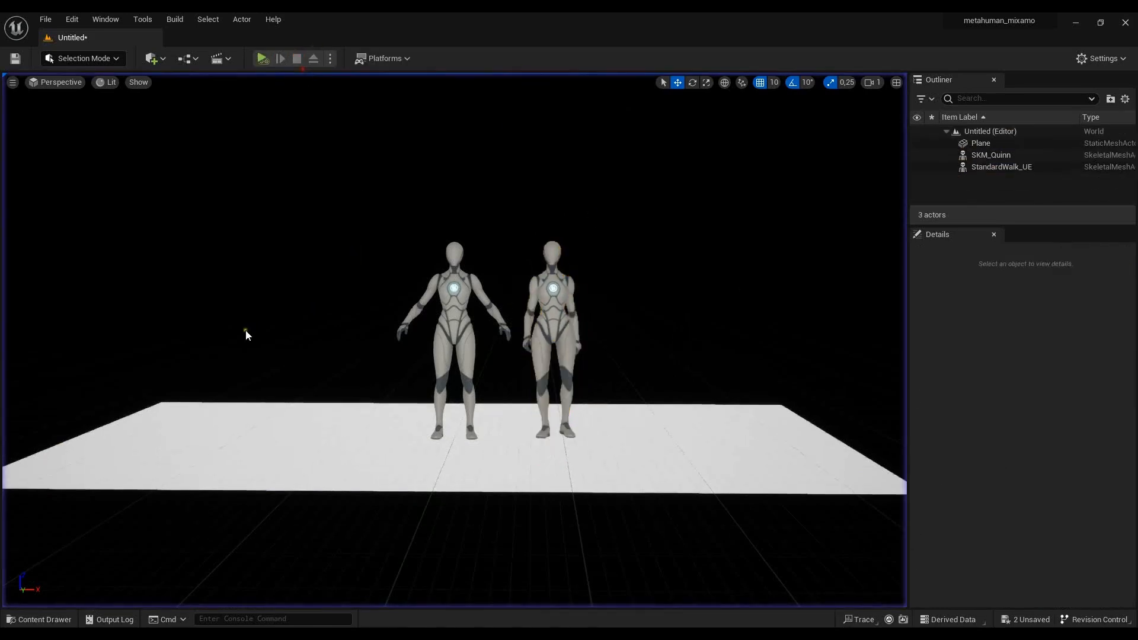
pyautogui.click(262, 58)
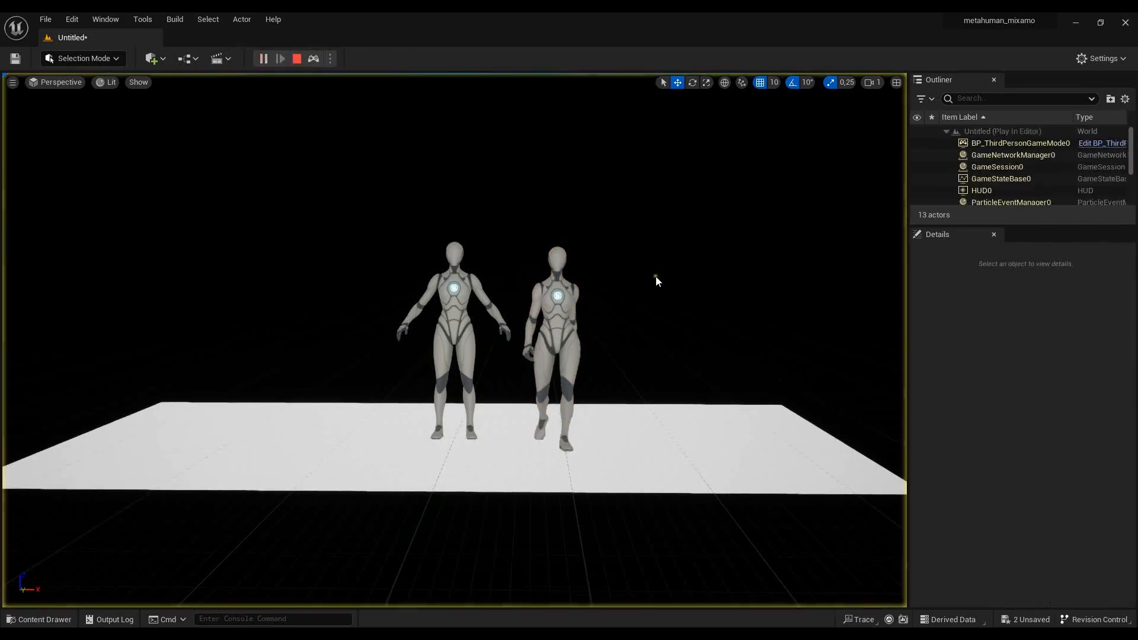
pyautogui.moveTo(690, 295); pyautogui.dragTo(723, 304)
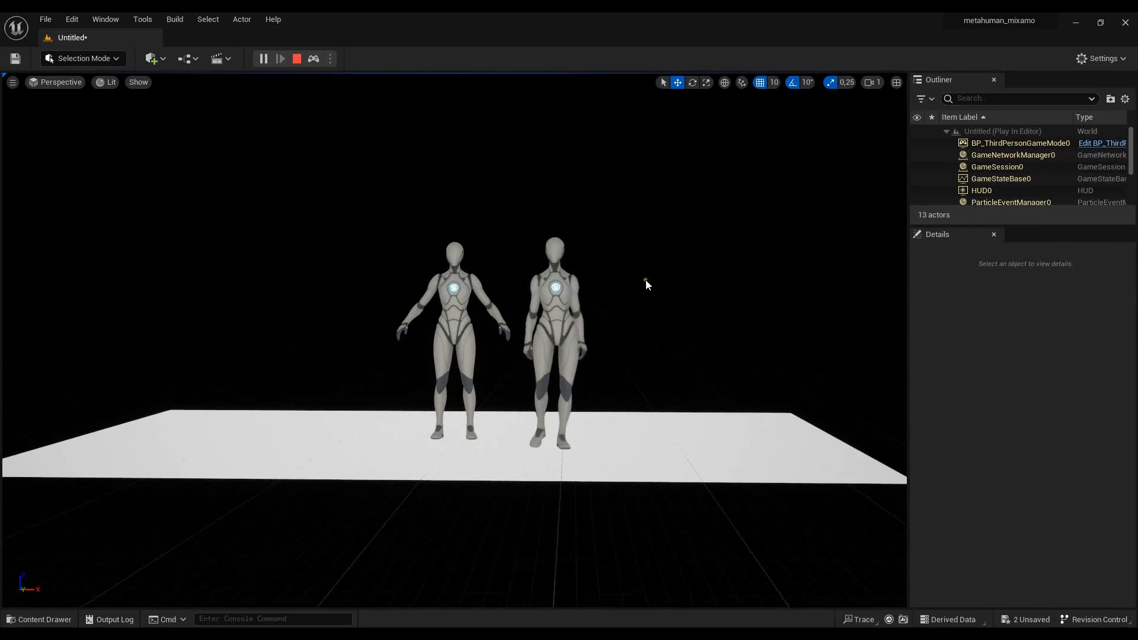
pyautogui.click(297, 58)
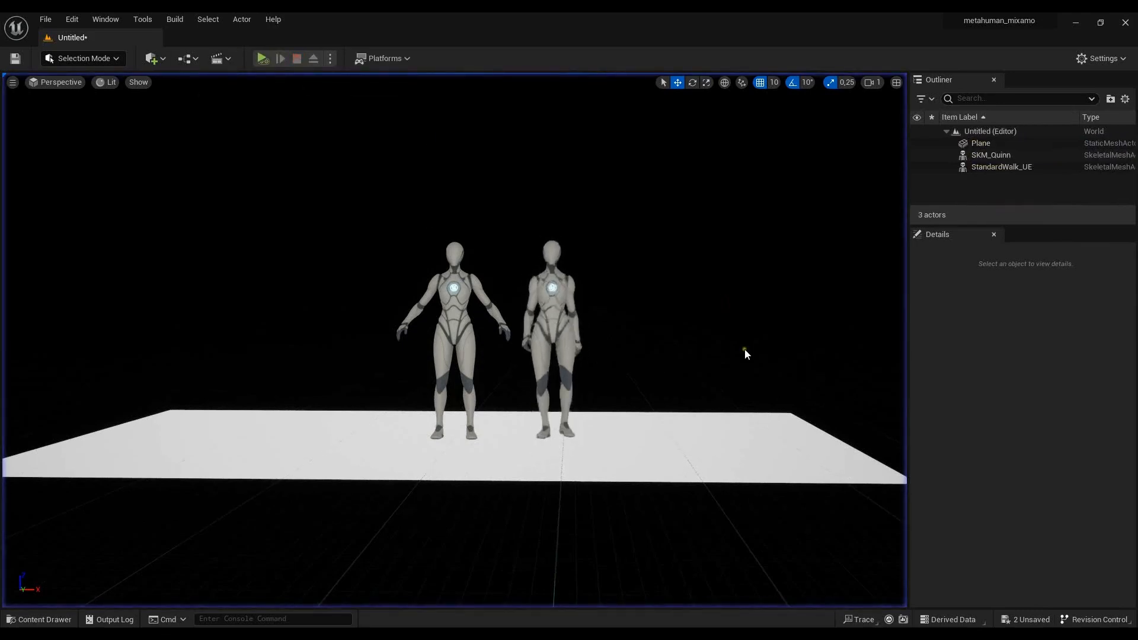
# - Create a subfolder named MetaHuman inside the animations folder
pyautogui.click(40, 620)
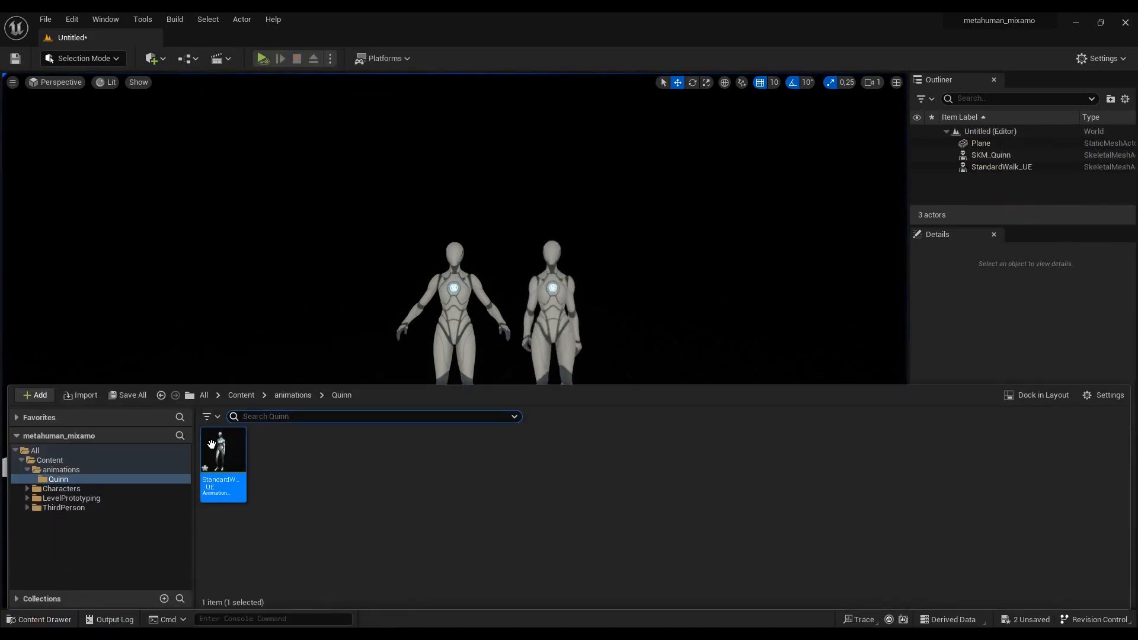
pyautogui.click(58, 470)
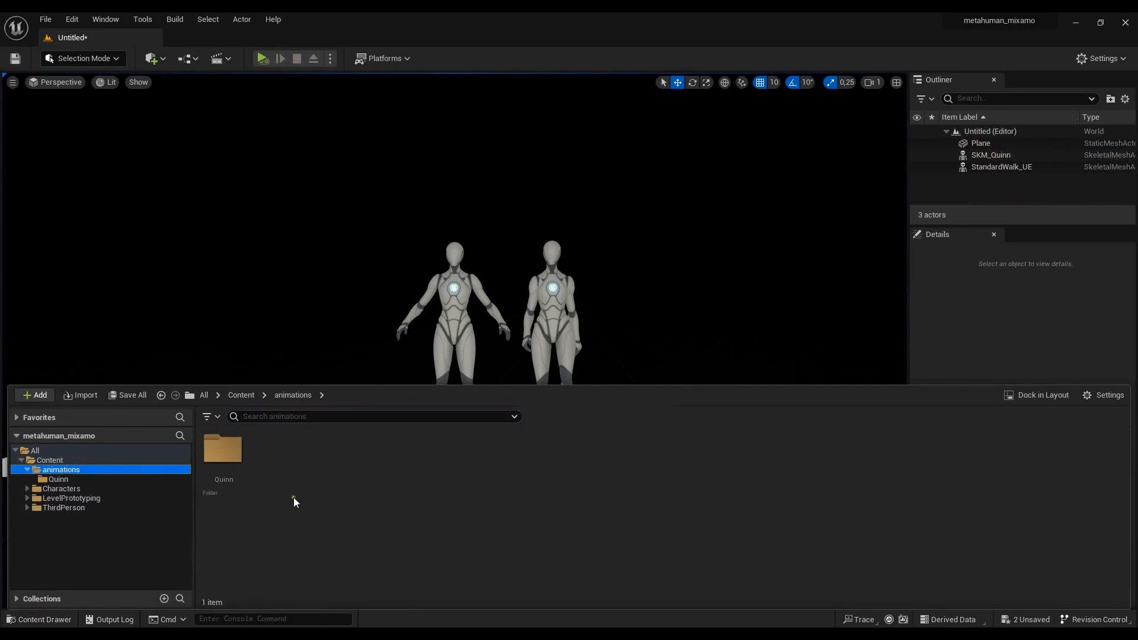
pyautogui.rightClick(293, 497)
pyautogui.click(369, 118)
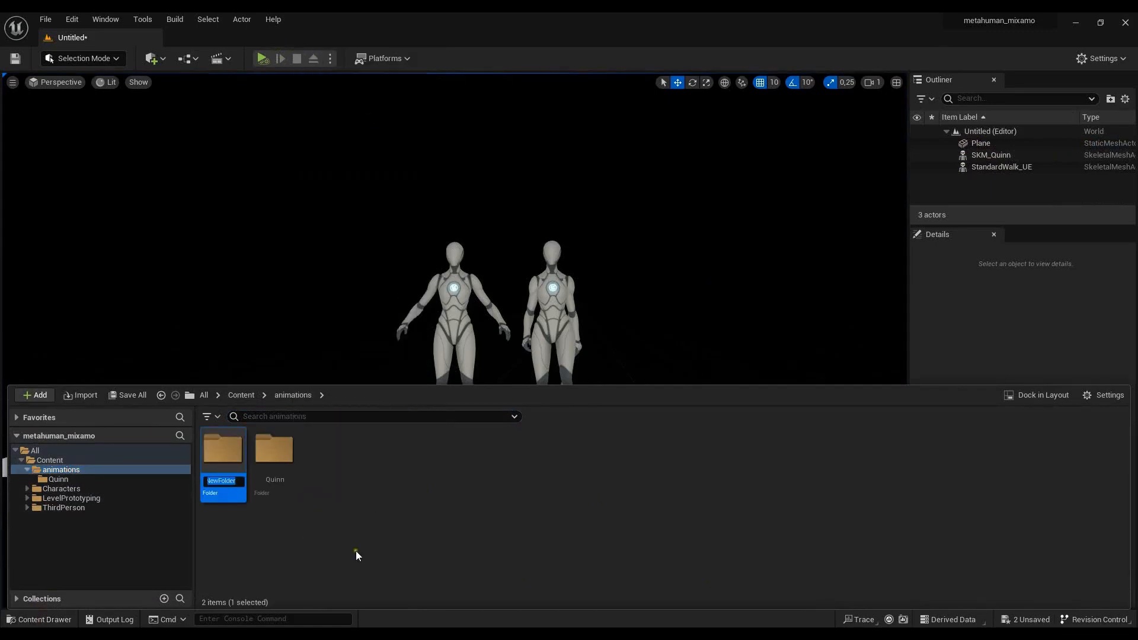
pyautogui.write('Me')
pyautogui.write('taHuman')
pyautogui.press('Return')
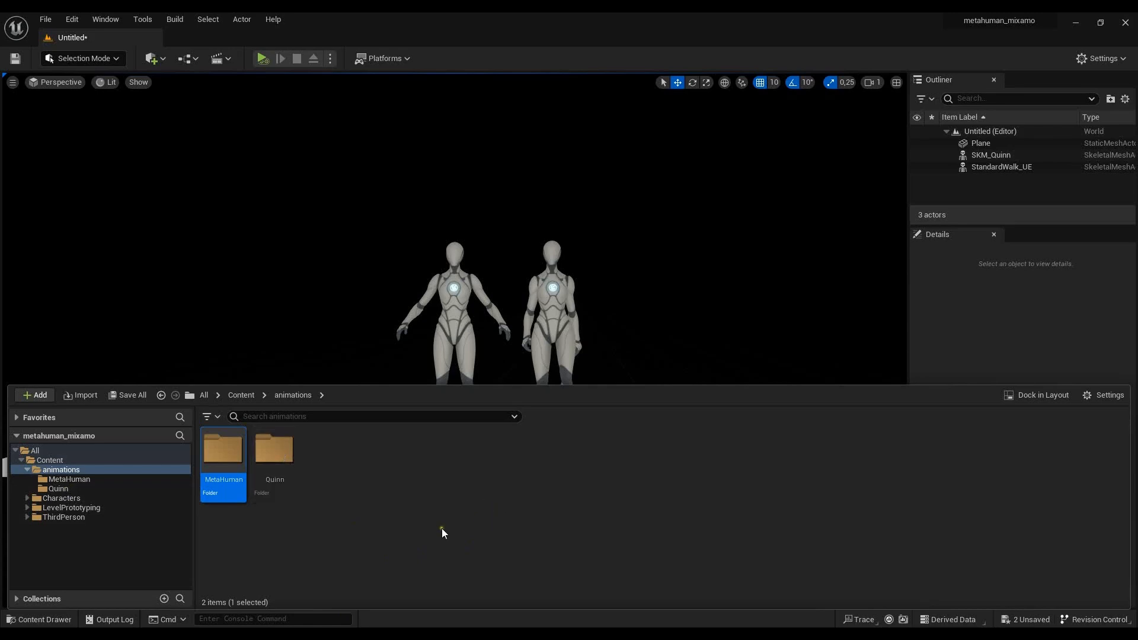
# - Start exporting the StandardWalk_UE animation from the Quinn folder as an FBX file
pyautogui.click(295, 550)
pyautogui.click(272, 453)
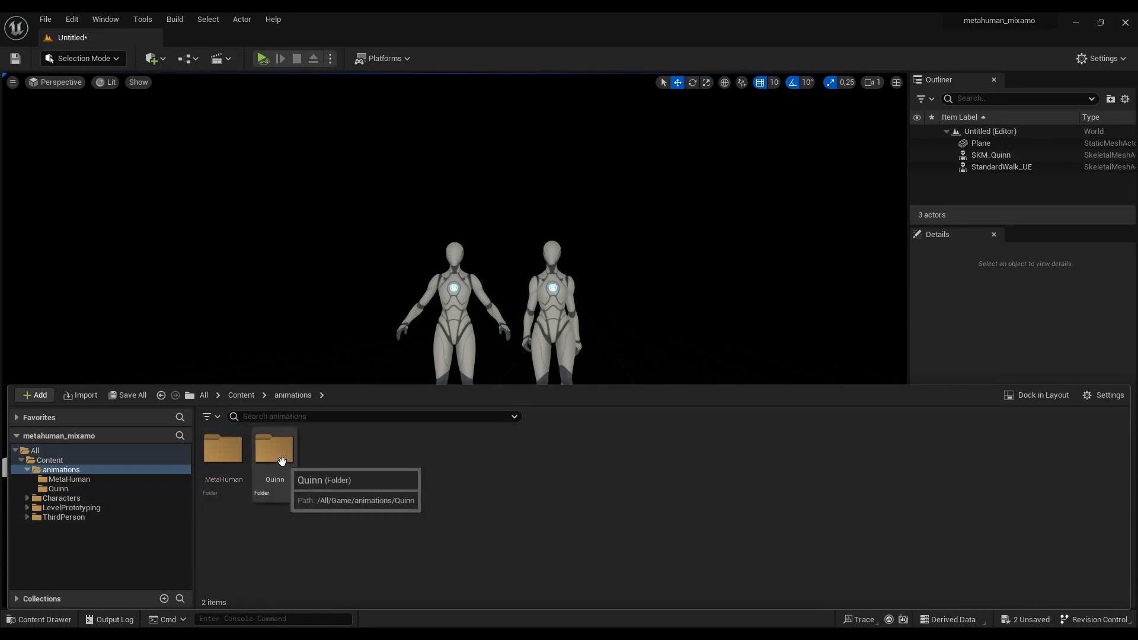
pyautogui.doubleClick(271, 455)
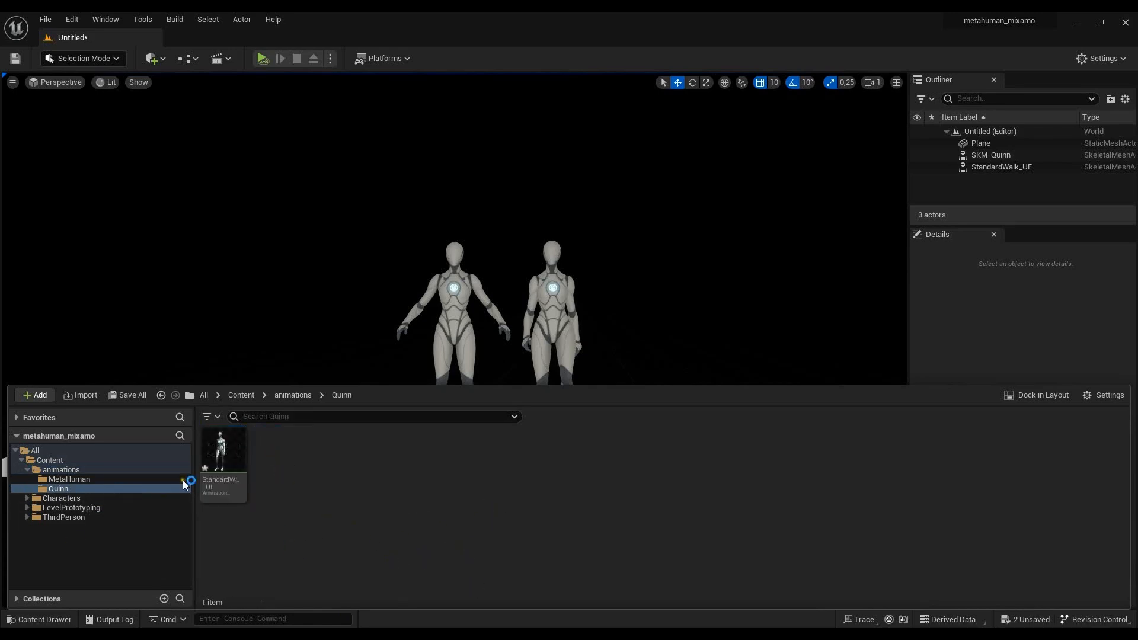
pyautogui.click(219, 457)
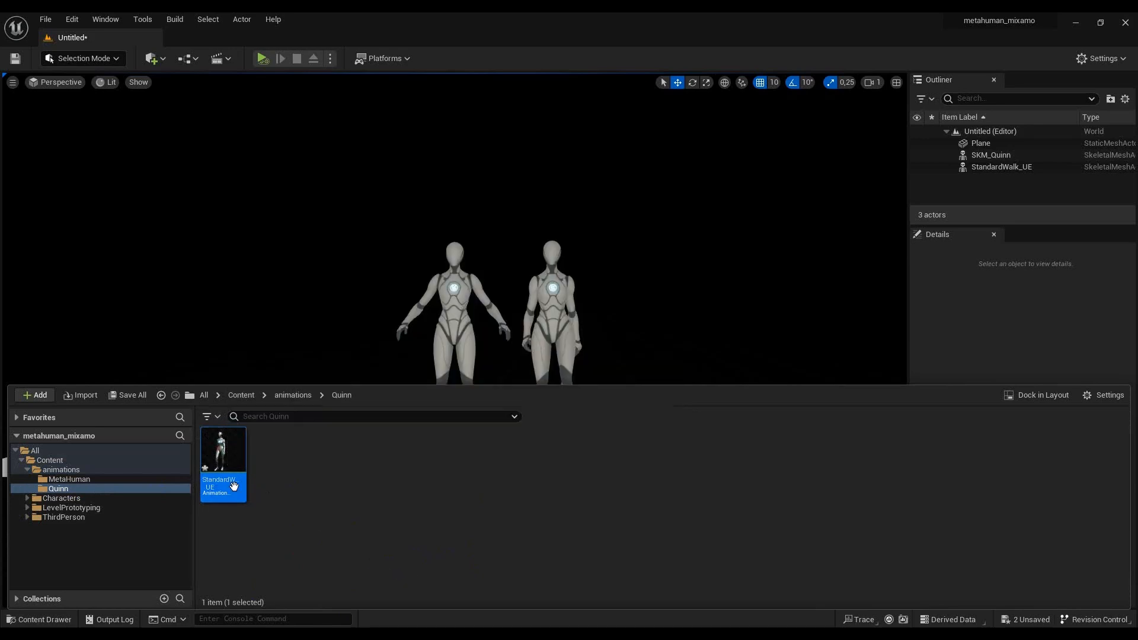
pyautogui.rightClick(219, 457)
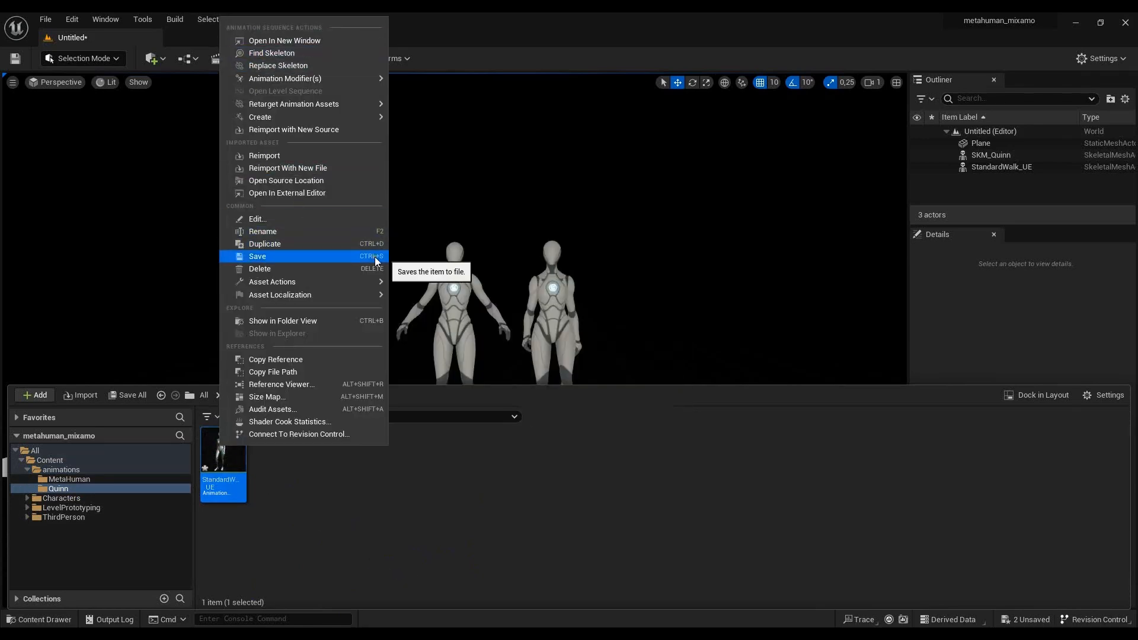
pyautogui.moveTo(291, 287)
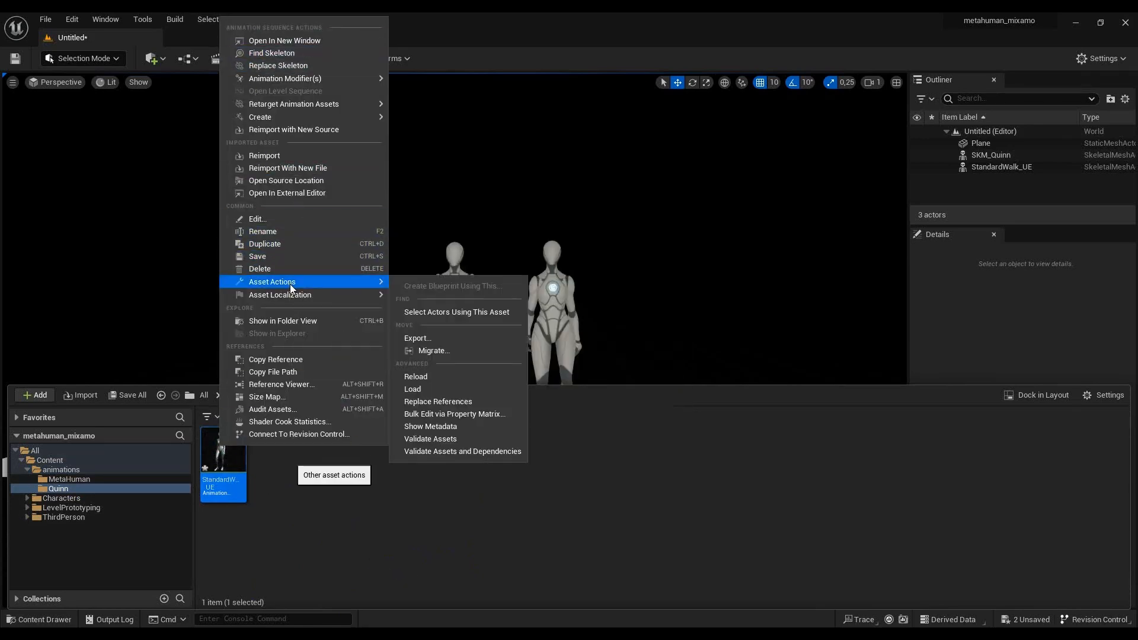
pyautogui.click(432, 337)
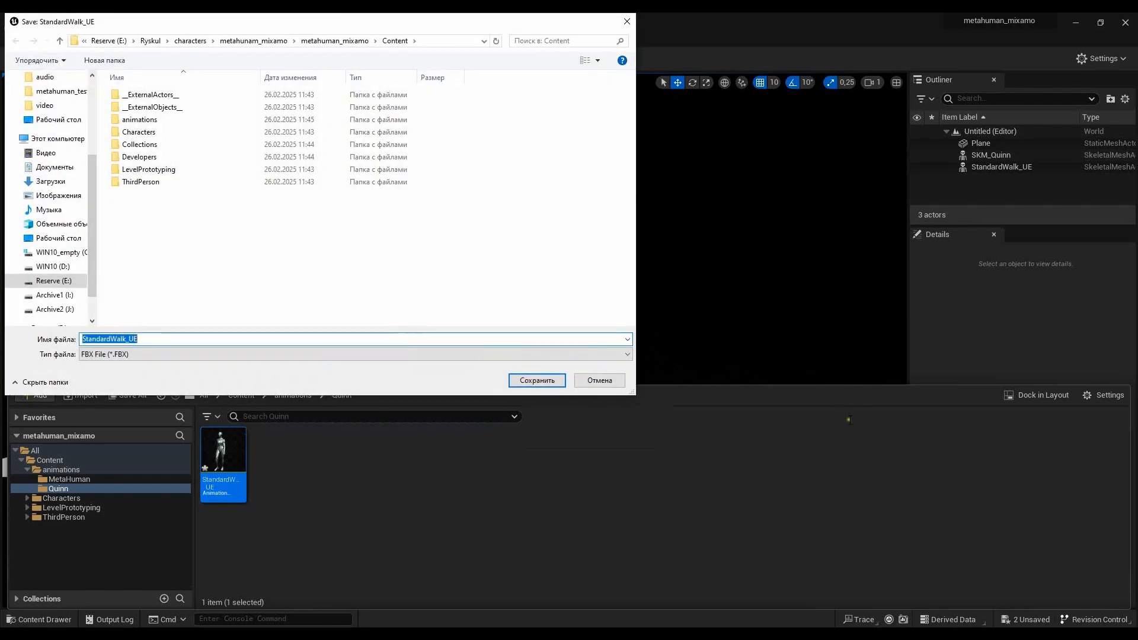
# - Choose the mixamo_converter folder under Downloads, Compressed, Terribilis_studio_Launcher, TerribilisLauncher as the export location
pyautogui.click(344, 41)
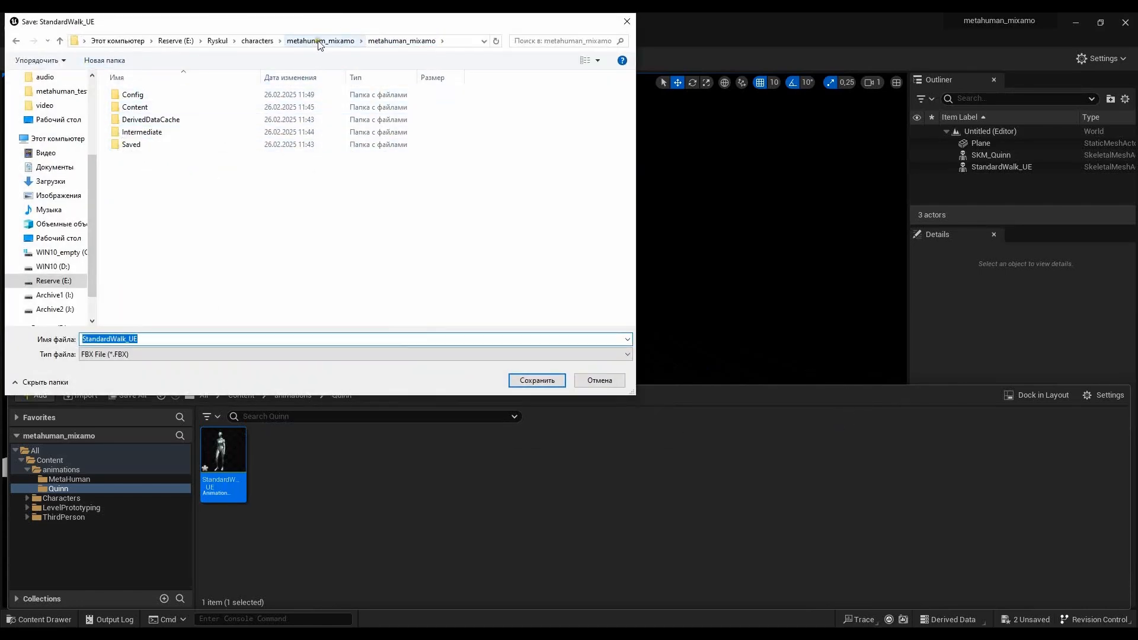
pyautogui.scroll(3, 51, 104)
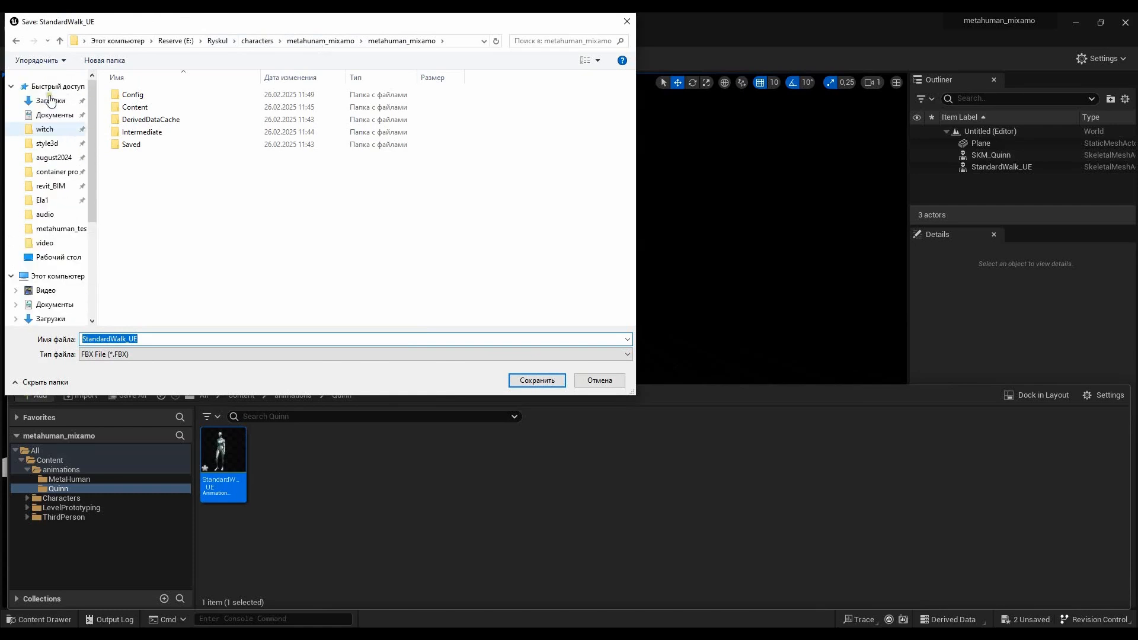
pyautogui.click(51, 101)
pyautogui.doubleClick(208, 133)
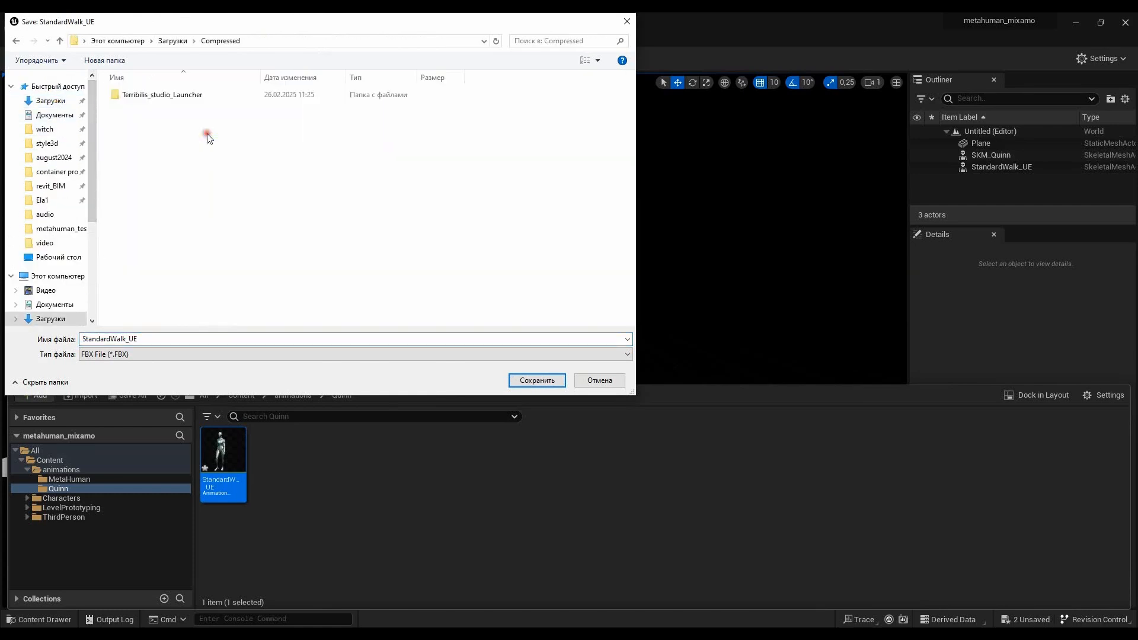
pyautogui.click(163, 96)
pyautogui.doubleClick(163, 96)
pyautogui.doubleClick(142, 96)
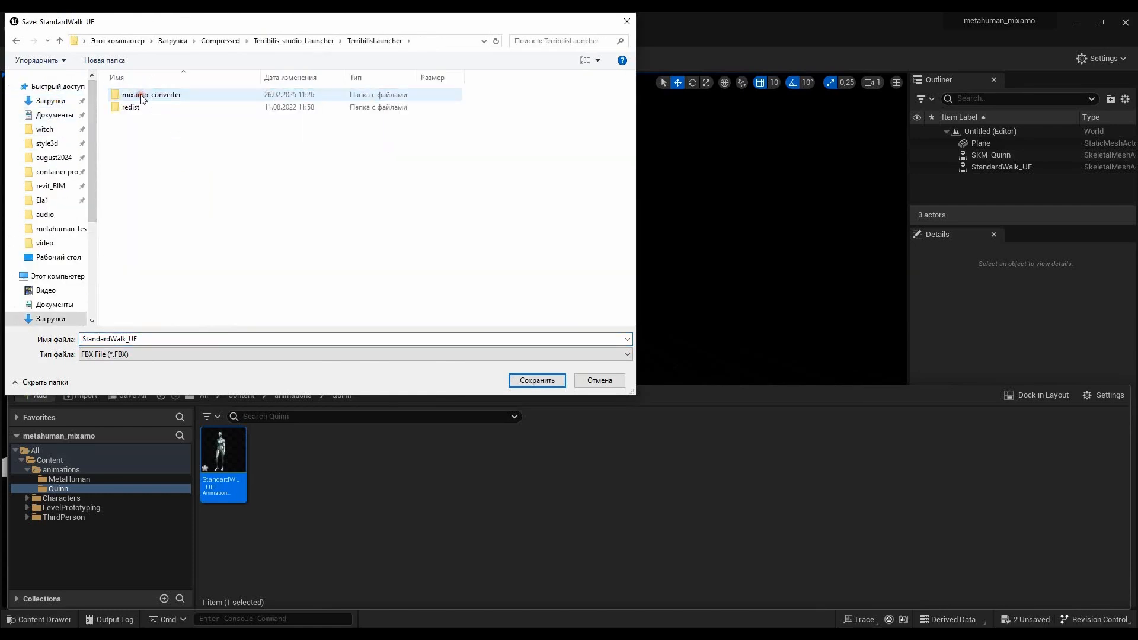
pyautogui.click(141, 96)
pyautogui.doubleClick(141, 96)
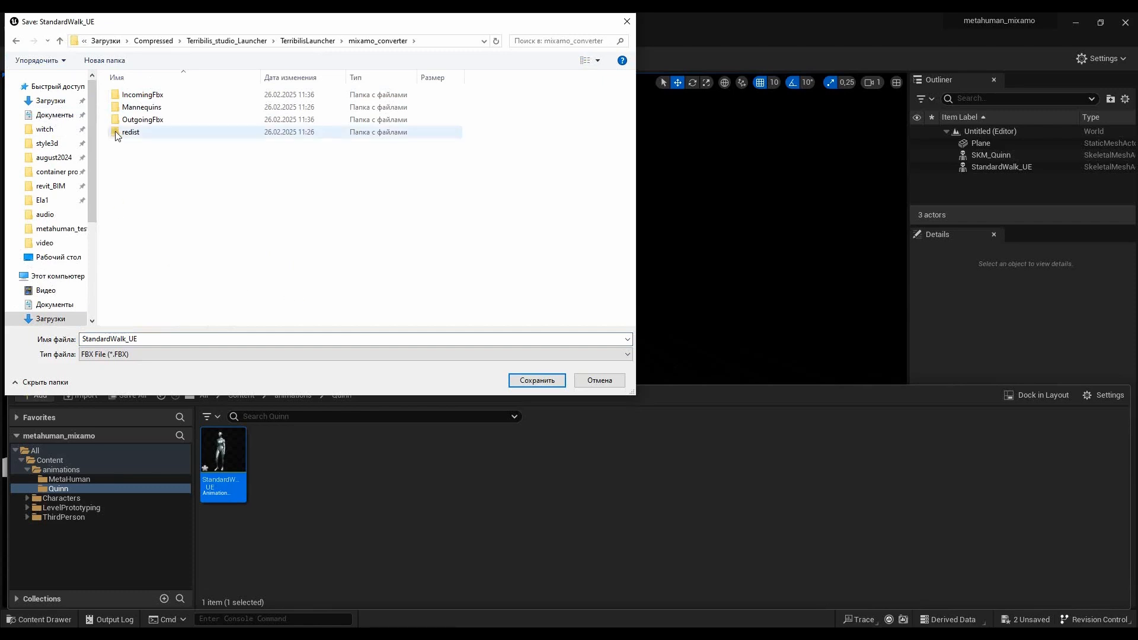
# - Create a folder named MetaHuman inside mixamo_converter and open it as the export destination
pyautogui.click(102, 60)
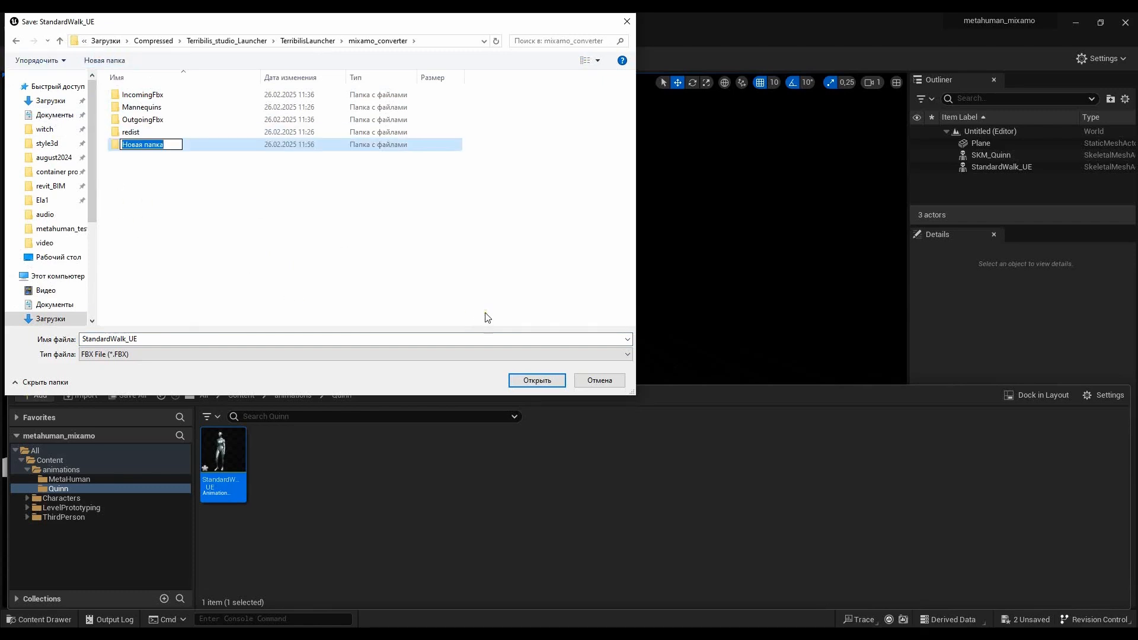
pyautogui.write('MetaH')
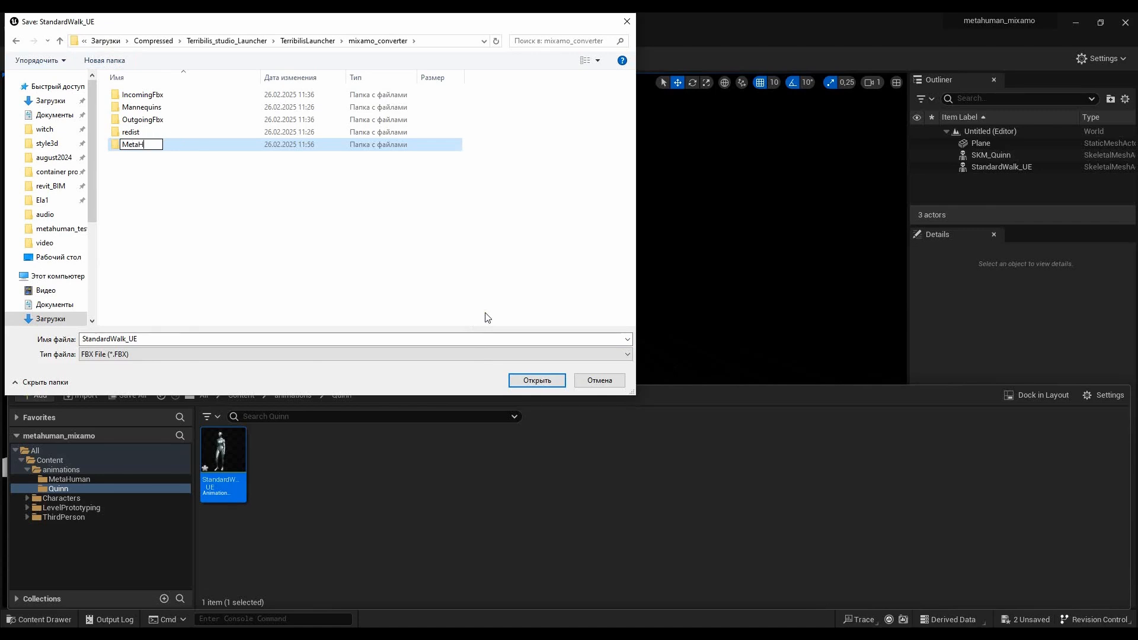
pyautogui.write('umen')
pyautogui.press('BackSpace')
pyautogui.write('men')
pyautogui.press('Return')
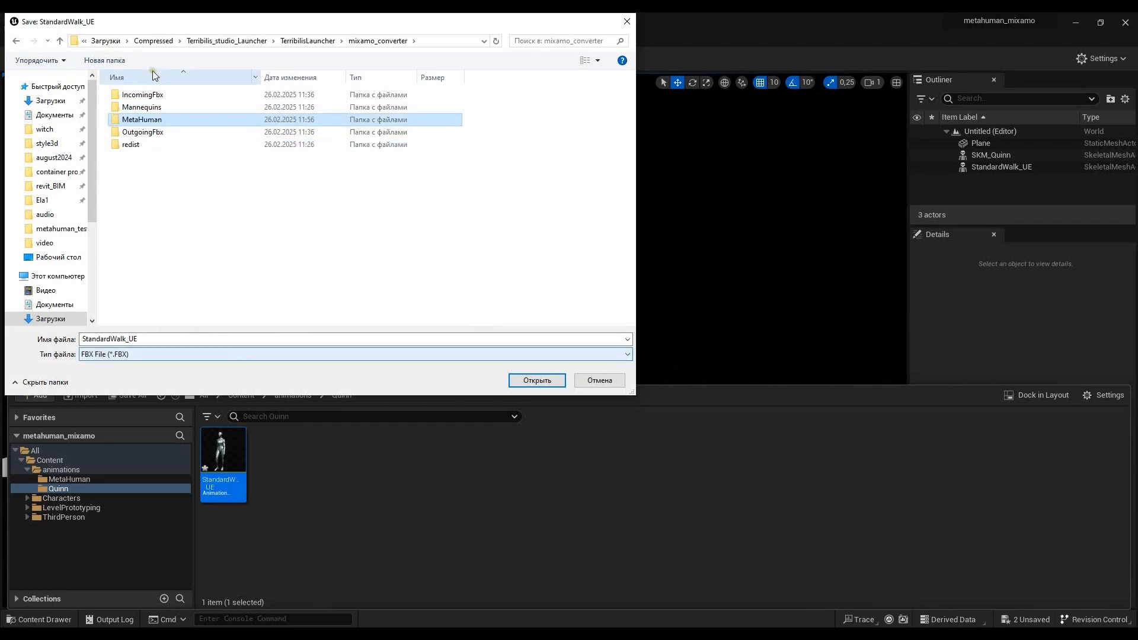
pyautogui.click(151, 121)
pyautogui.doubleClick(151, 121)
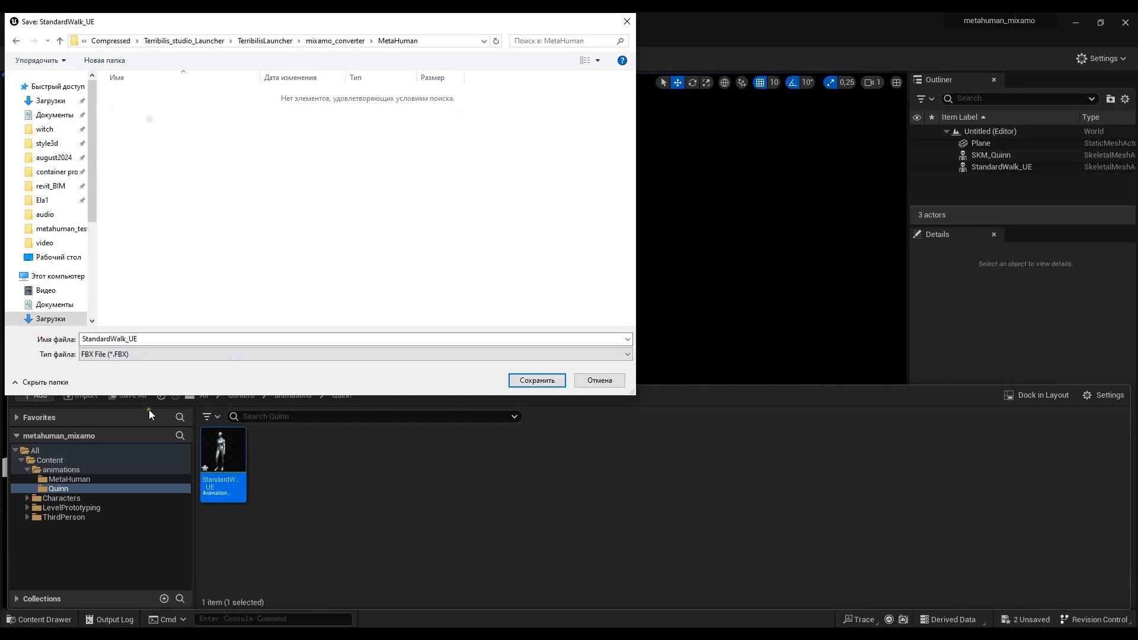
# - Export the StandardWalk_UE animation as an FBX file into the MetaHuman folder, keeping the default FBX 2013 export options
pyautogui.click(140, 339)
pyautogui.moveTo(131, 339); pyautogui.dragTo(183, 337)
pyautogui.click(557, 383)
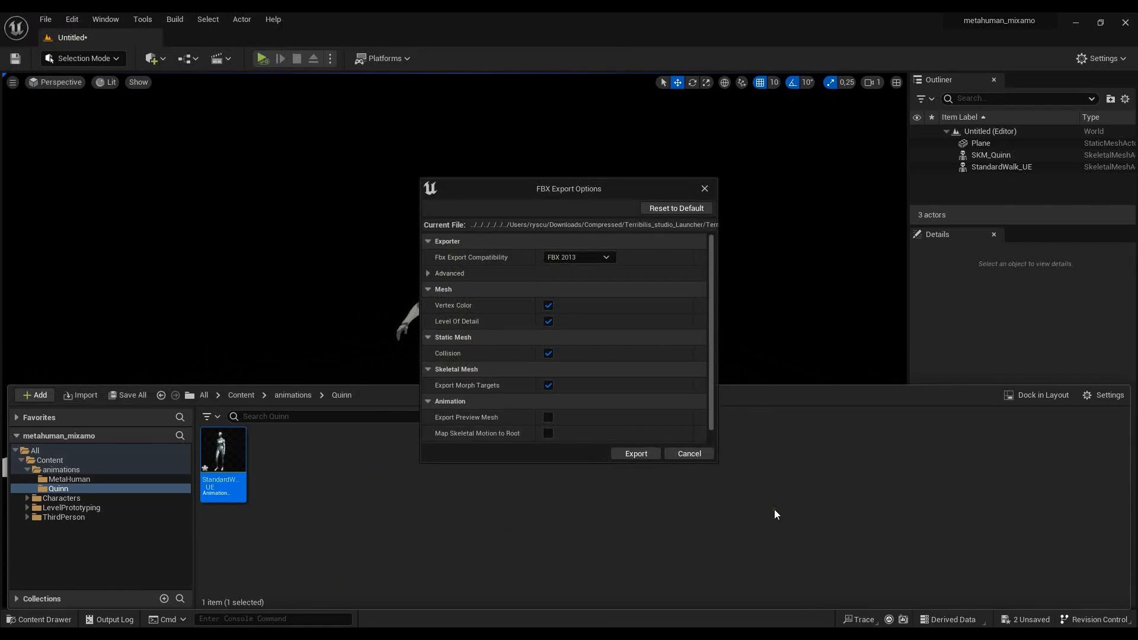
pyautogui.scroll(-2, 634, 316)
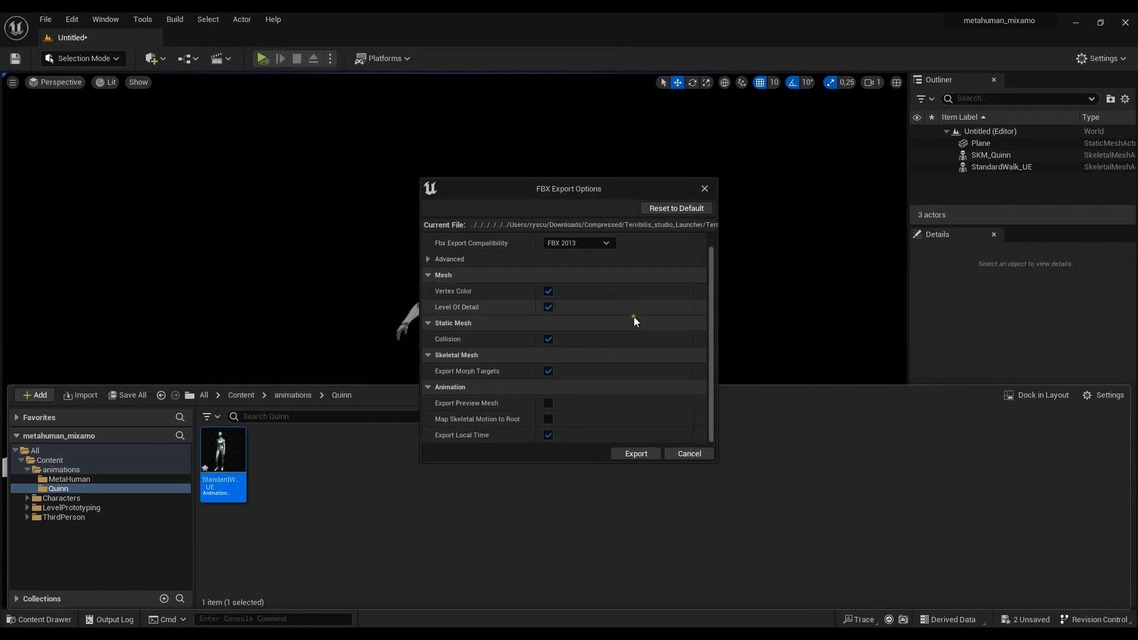
pyautogui.scroll(2, 650, 332)
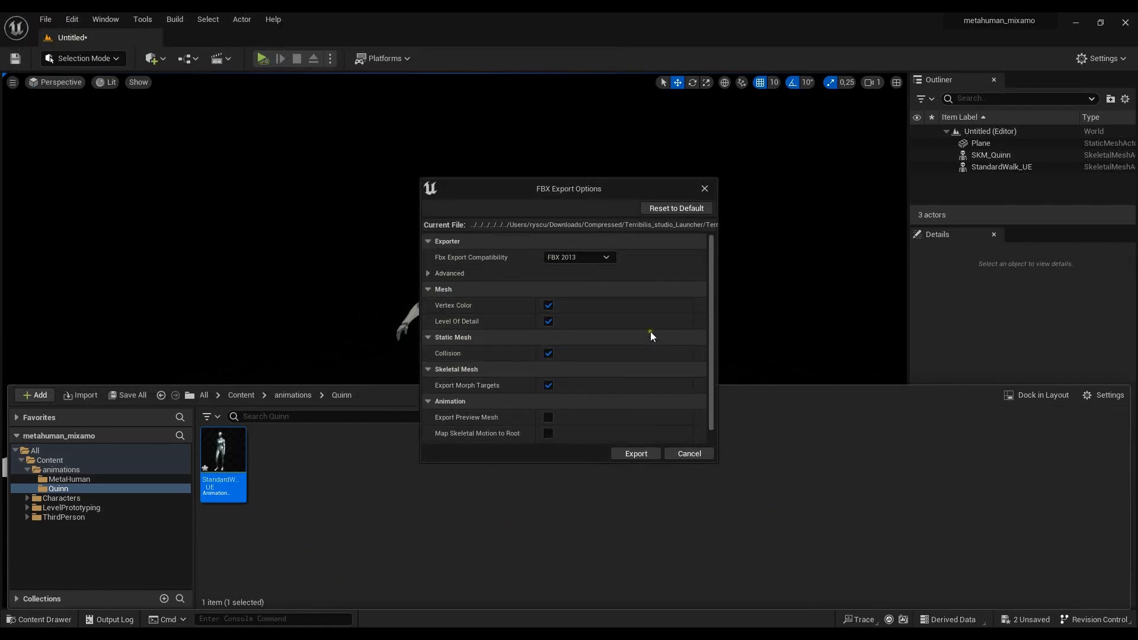
pyautogui.click(639, 455)
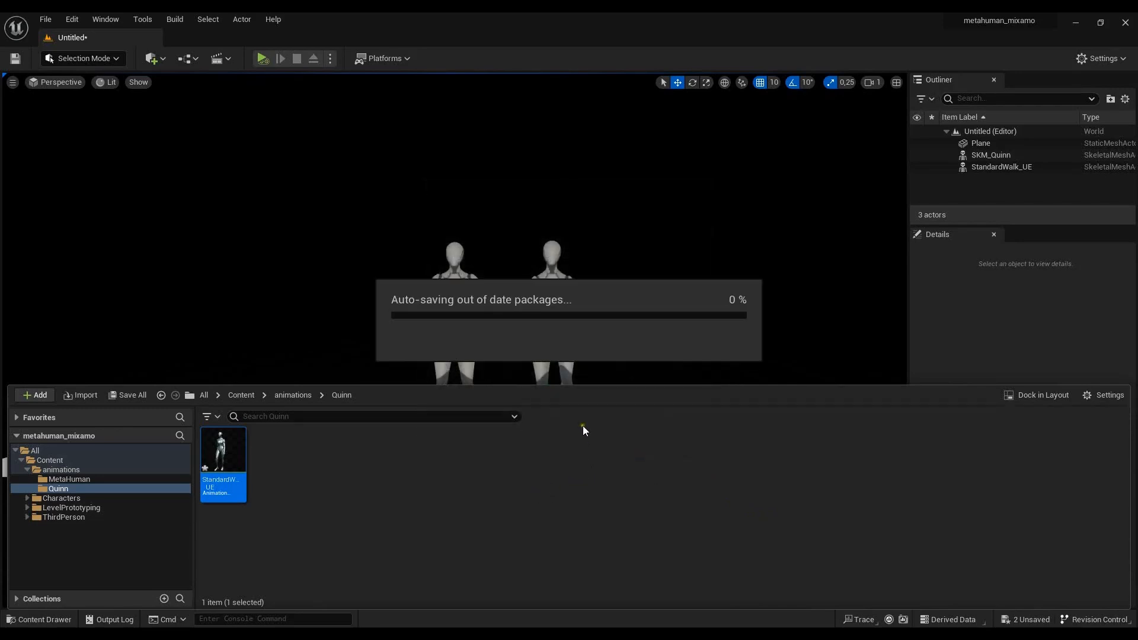
# - Open Quixel Bridge and display the locally downloaded MetaHumans
pyautogui.moveTo(621, 383); pyautogui.dragTo(649, 542)
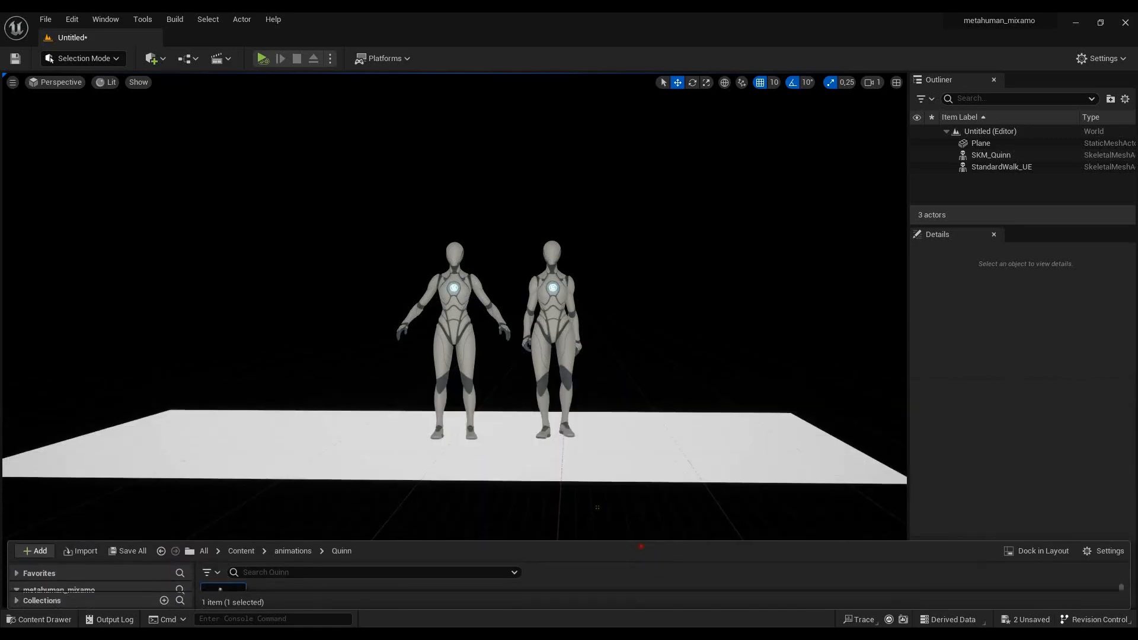
pyautogui.click(162, 58)
pyautogui.click(206, 104)
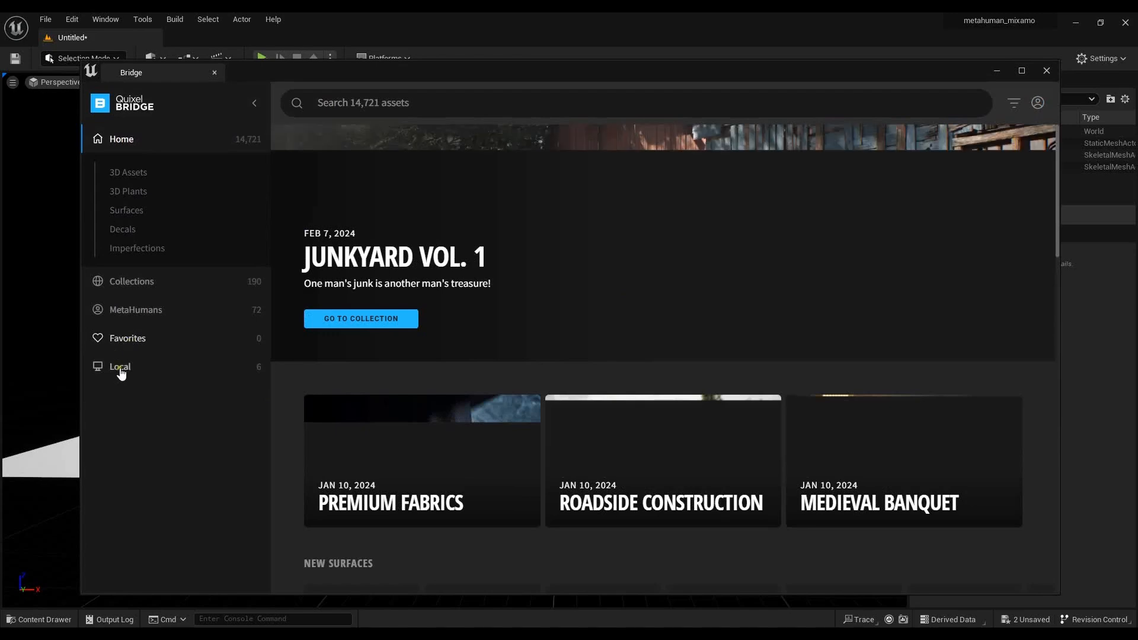
pyautogui.click(120, 367)
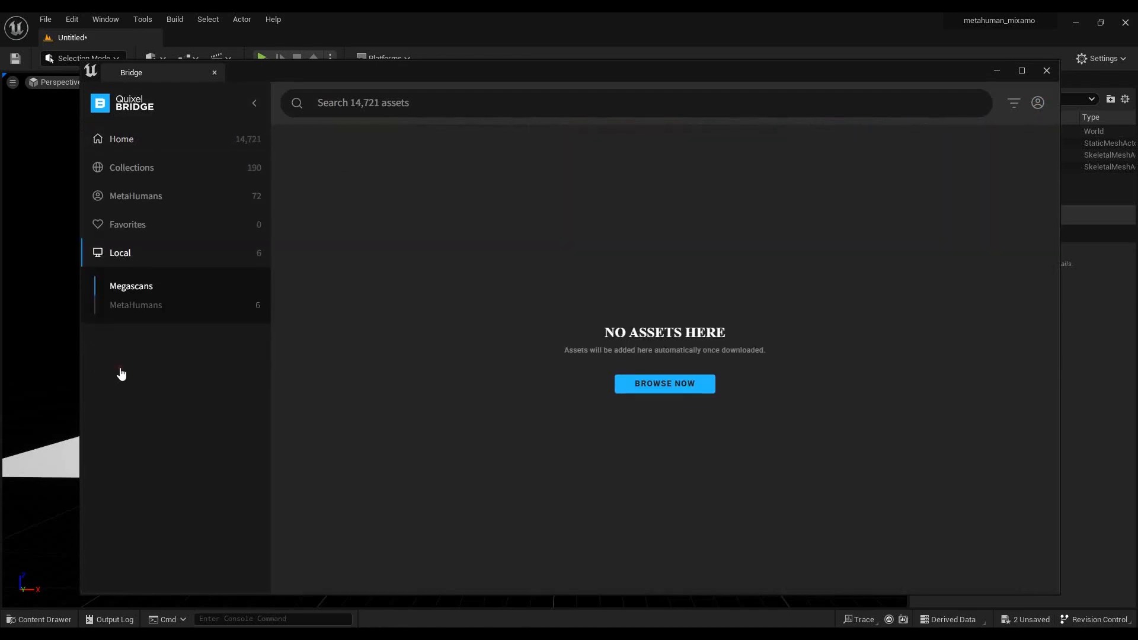
pyautogui.click(150, 313)
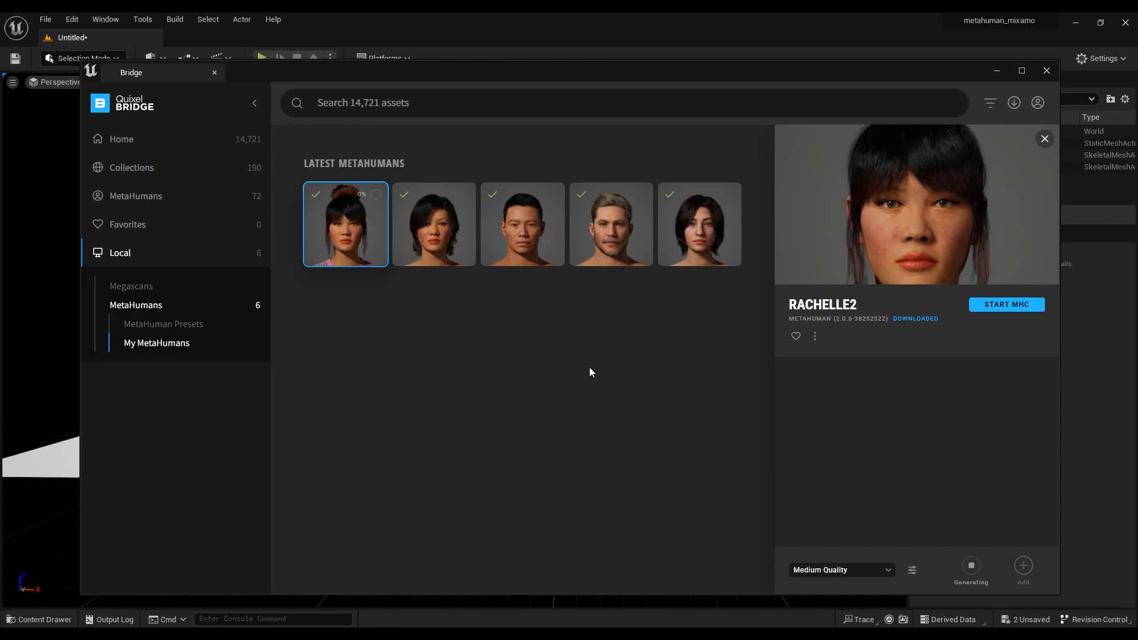
# - Add the Rachelle MetaHuman to the project at Medium Quality and minimize the Bridge window
pyautogui.click(514, 223)
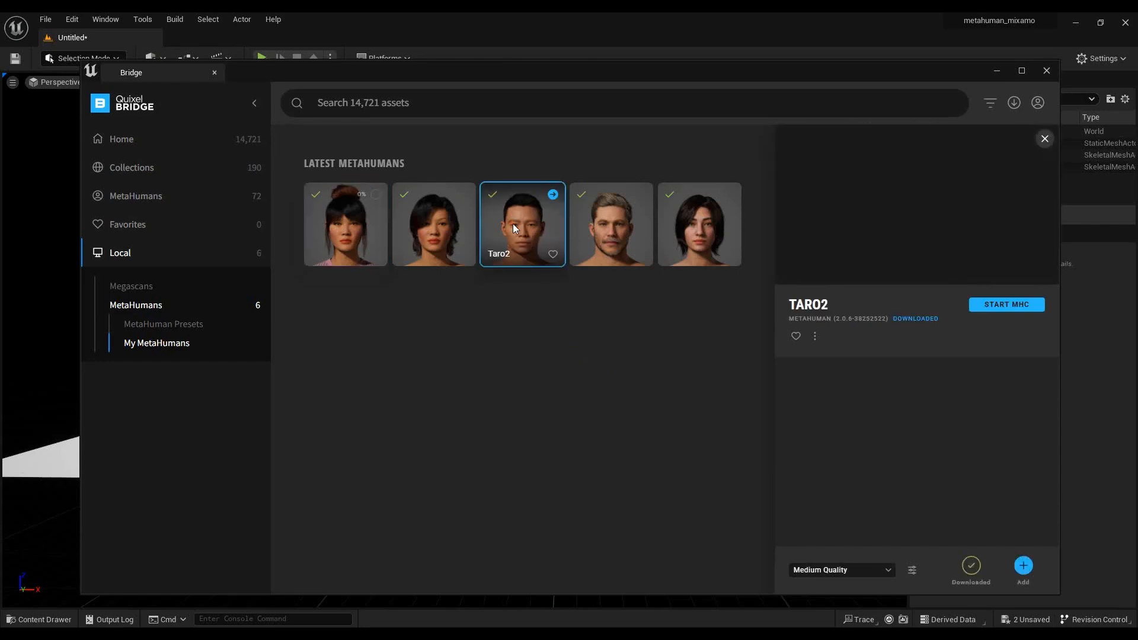
pyautogui.click(427, 233)
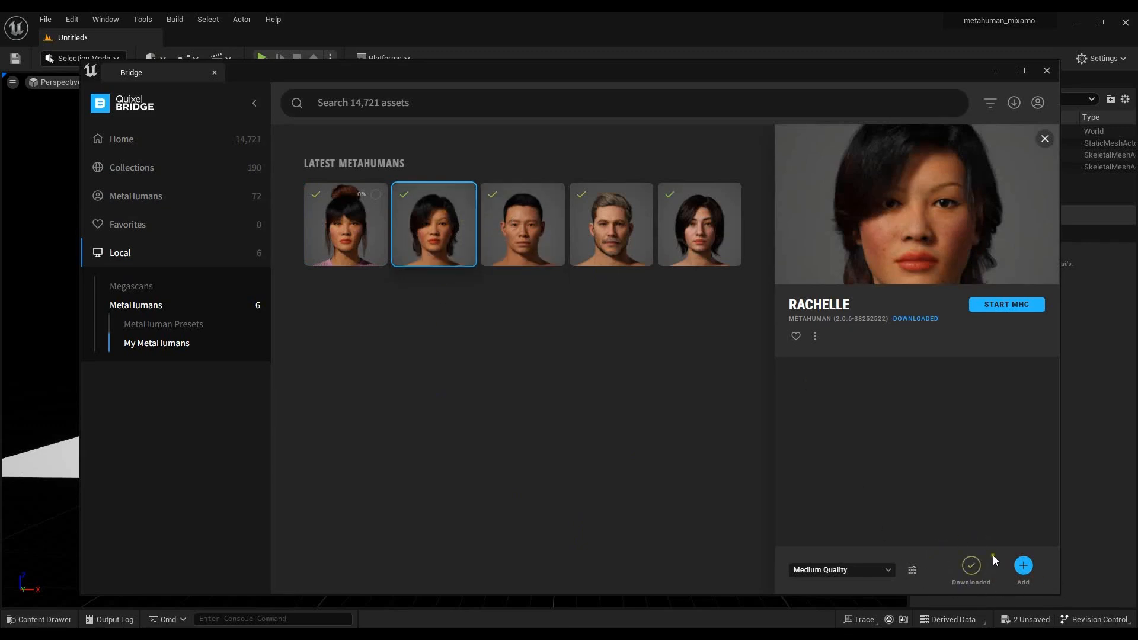
pyautogui.click(1023, 567)
pyautogui.click(998, 71)
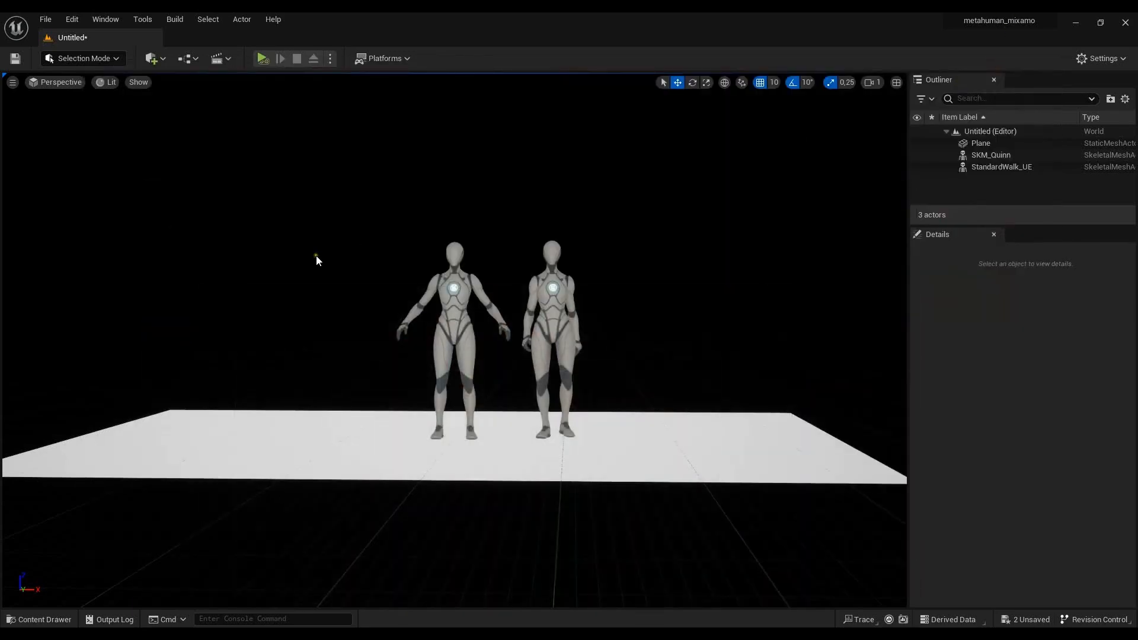
# - Open the rachelle folder inside MetaHumans and try to place BP_rachelle in the level beside the mannequins
pyautogui.click(73, 622)
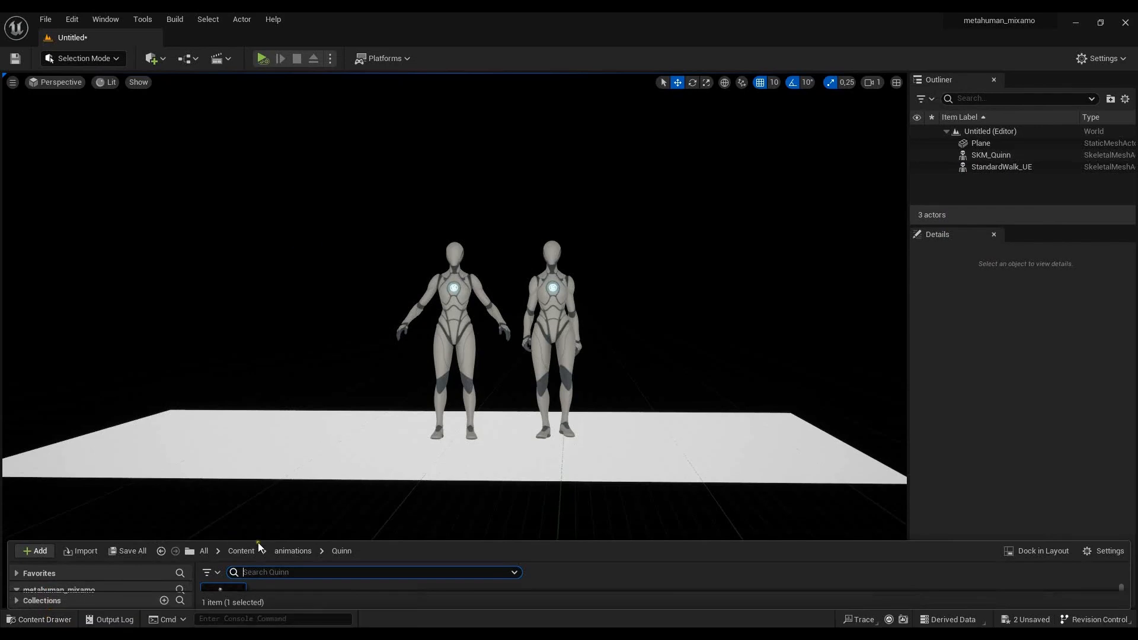
pyautogui.moveTo(263, 539); pyautogui.dragTo(278, 419)
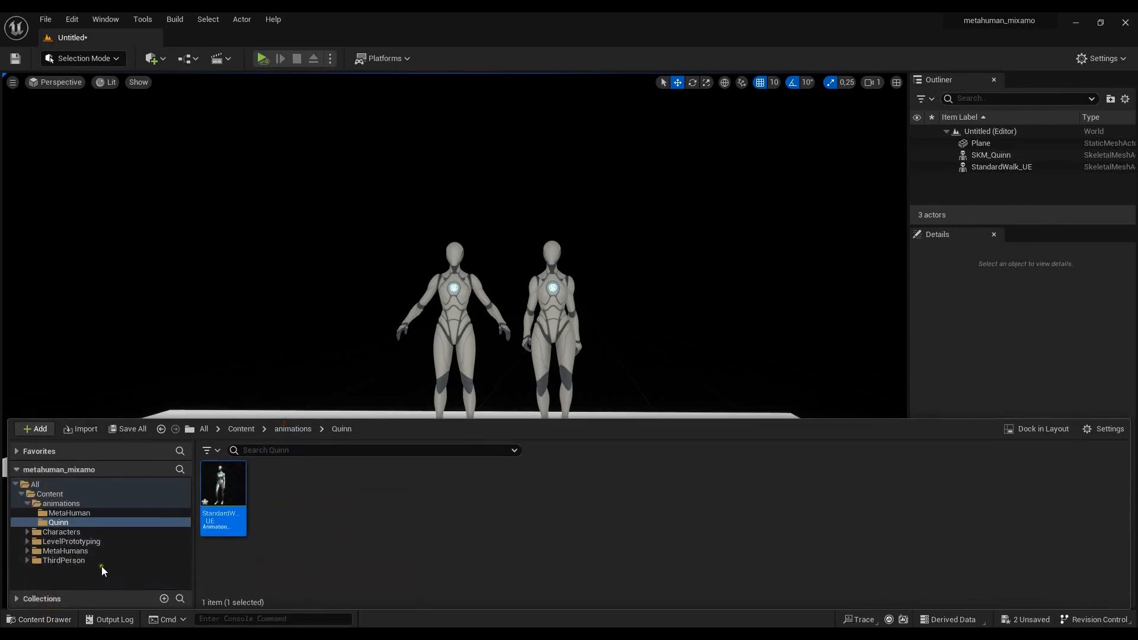
pyautogui.click(62, 550)
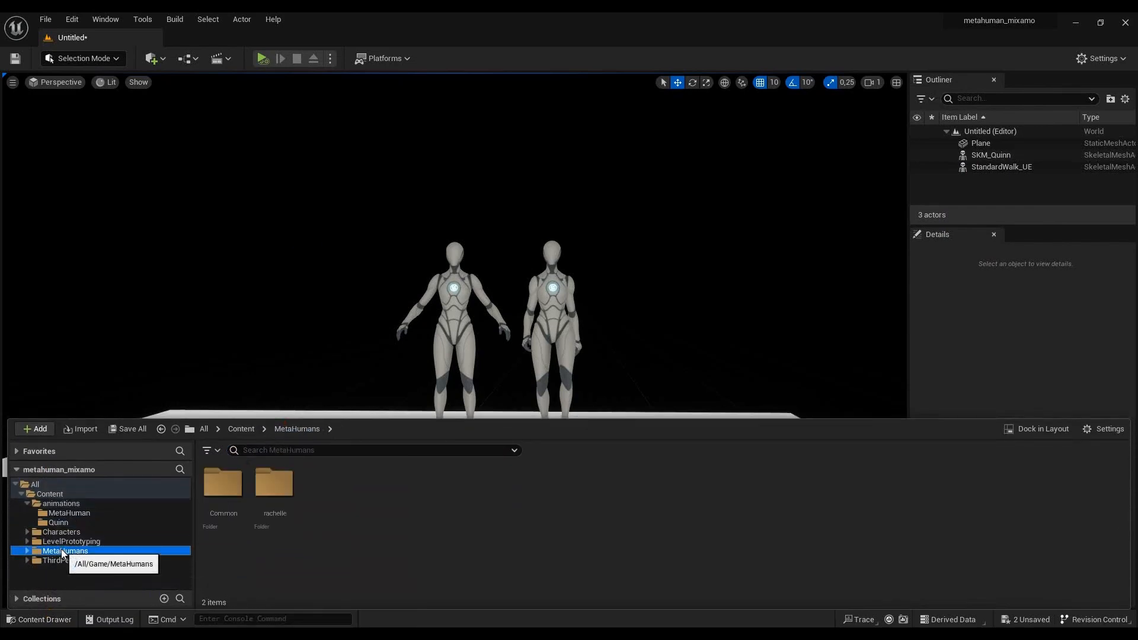
pyautogui.doubleClick(275, 483)
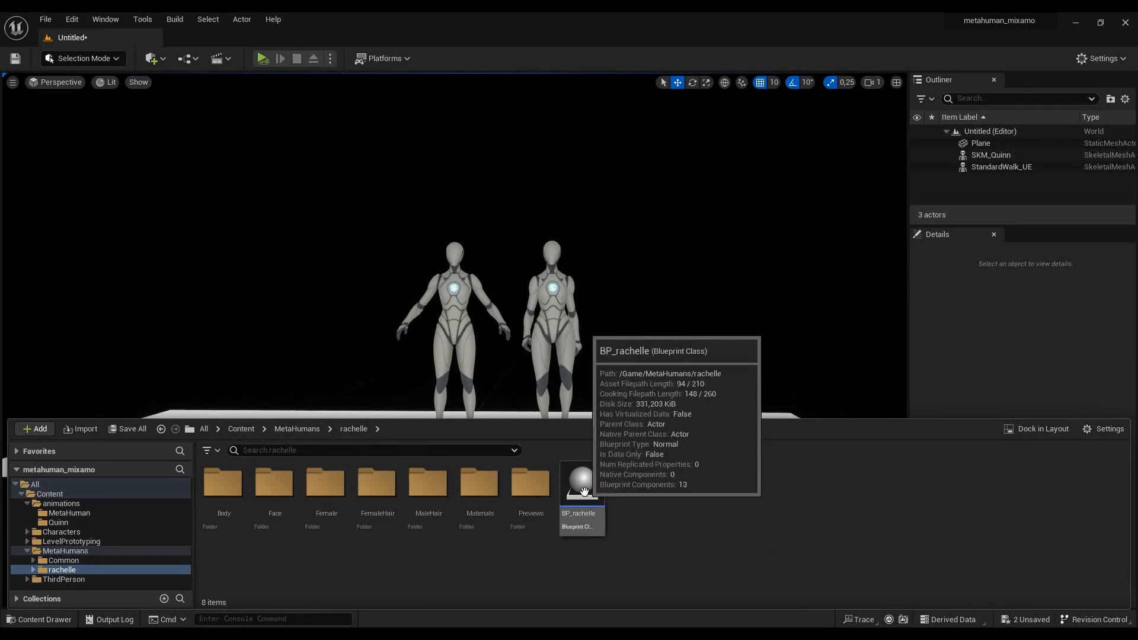
pyautogui.moveTo(584, 492); pyautogui.dragTo(634, 368)
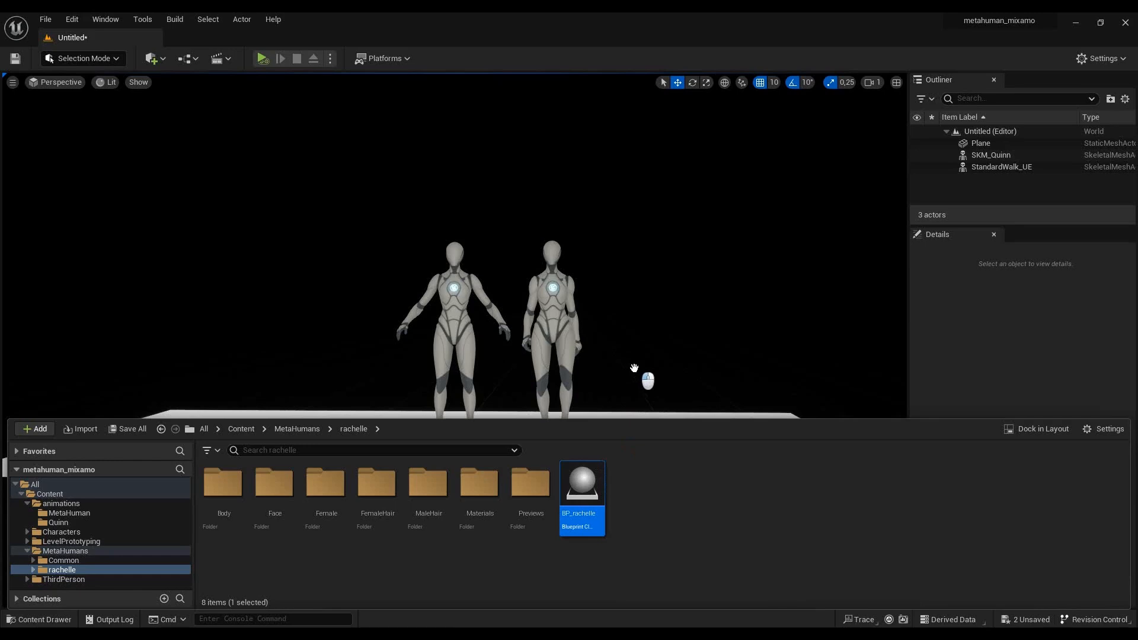
pyautogui.moveTo(635, 368); pyautogui.dragTo(660, 323)
pyautogui.moveTo(661, 323); pyautogui.dragTo(683, 295)
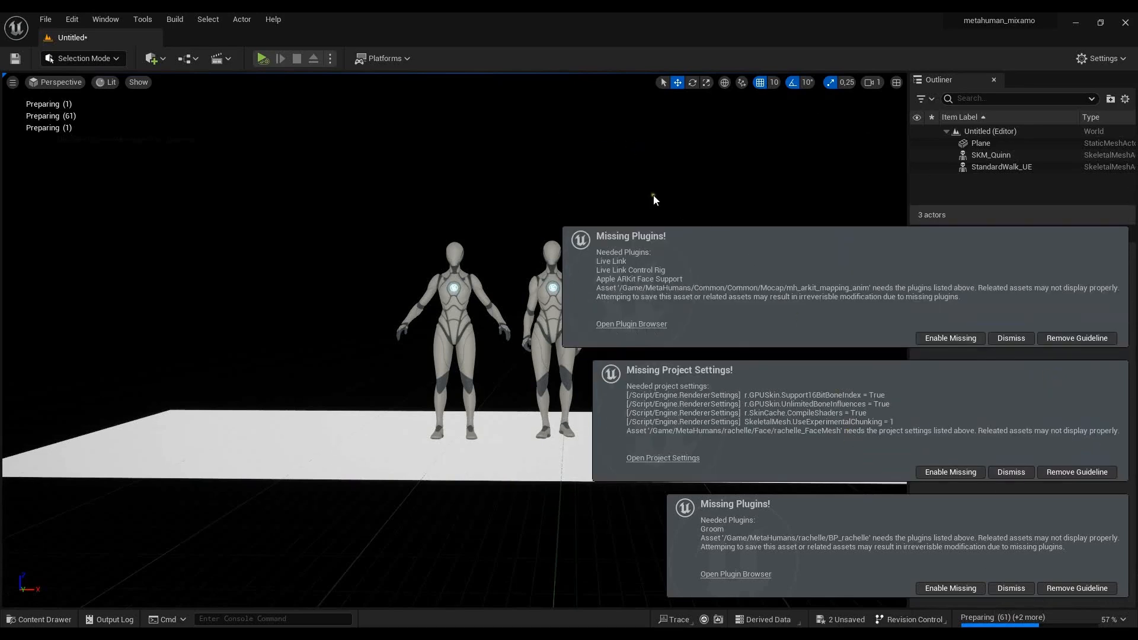
# - Enable all missing plugins and project settings that the MetaHuman assets require, including Live Link, Live Link Control Rig, Apple ARKit Face Support and Groom
pyautogui.click(944, 339)
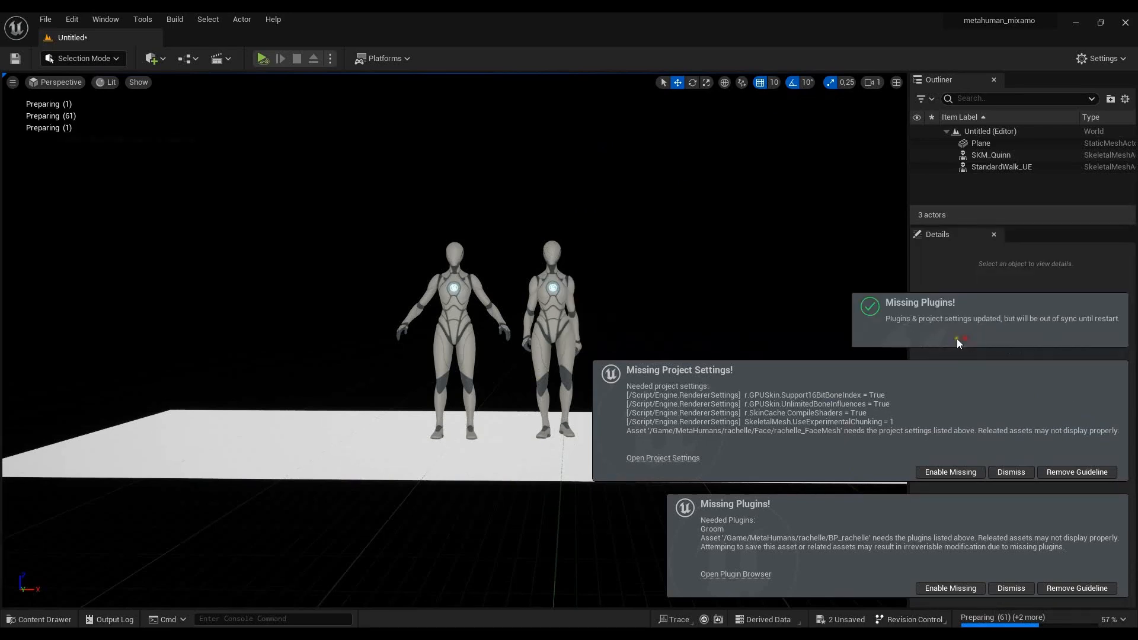
pyautogui.click(952, 473)
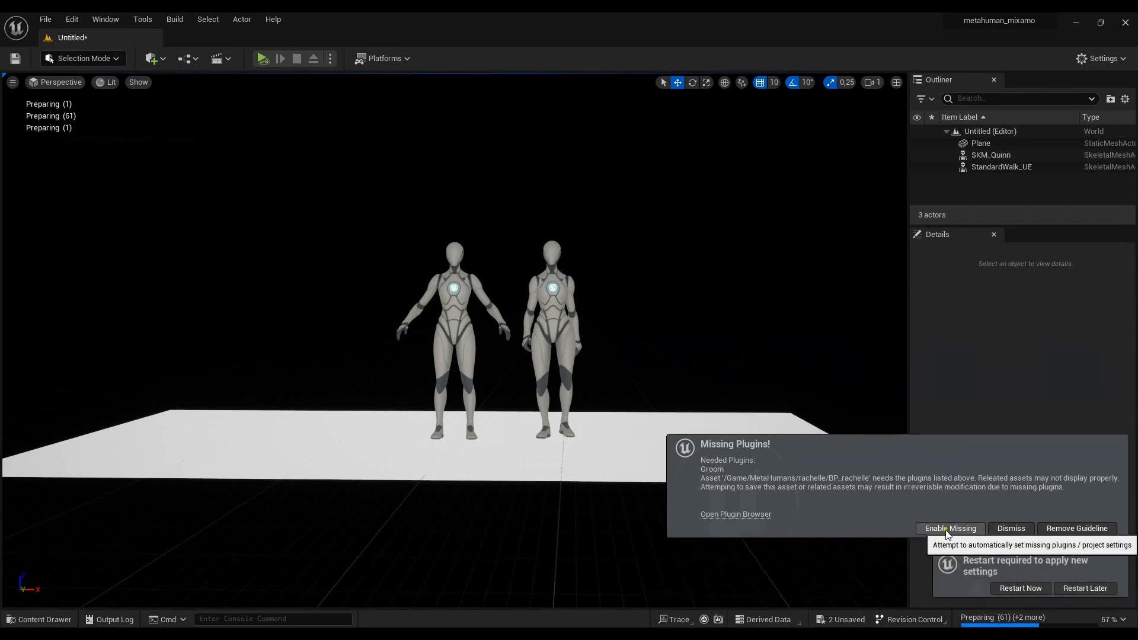
pyautogui.click(951, 526)
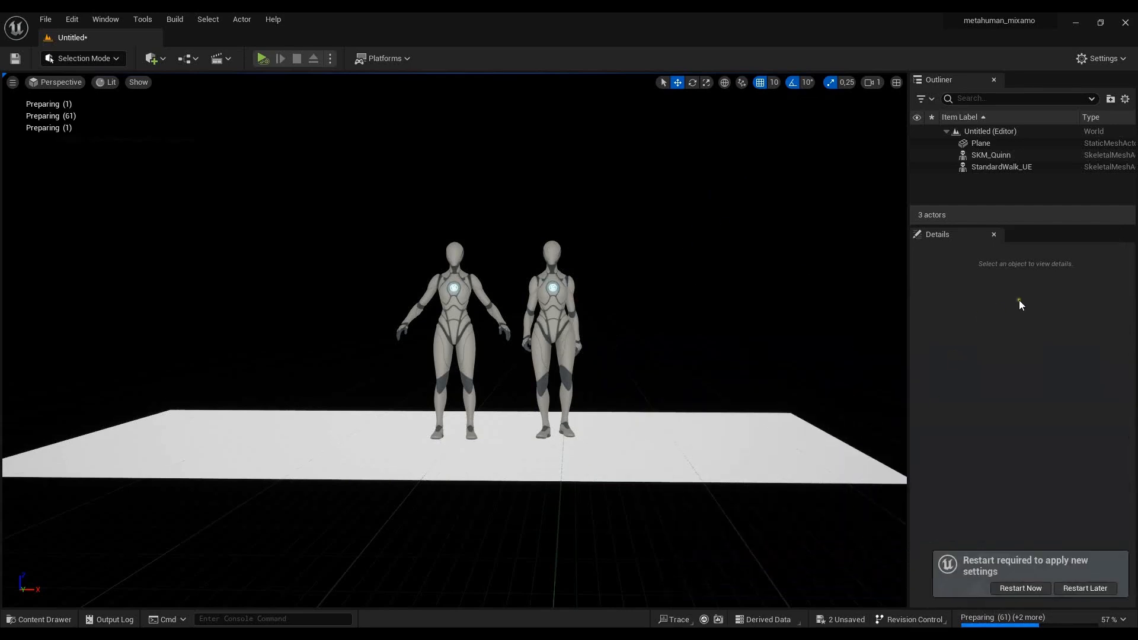
# - Restart the editor, saving the modified content and storing the untitled level in Content as metahuman_mixamo
pyautogui.click(1027, 589)
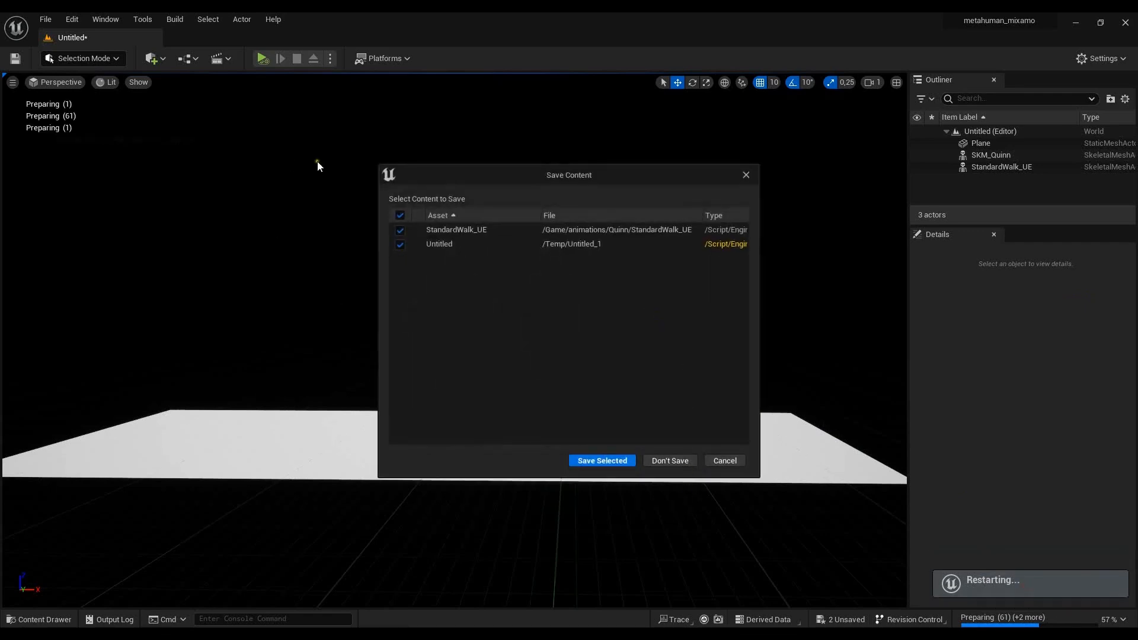
pyautogui.click(611, 461)
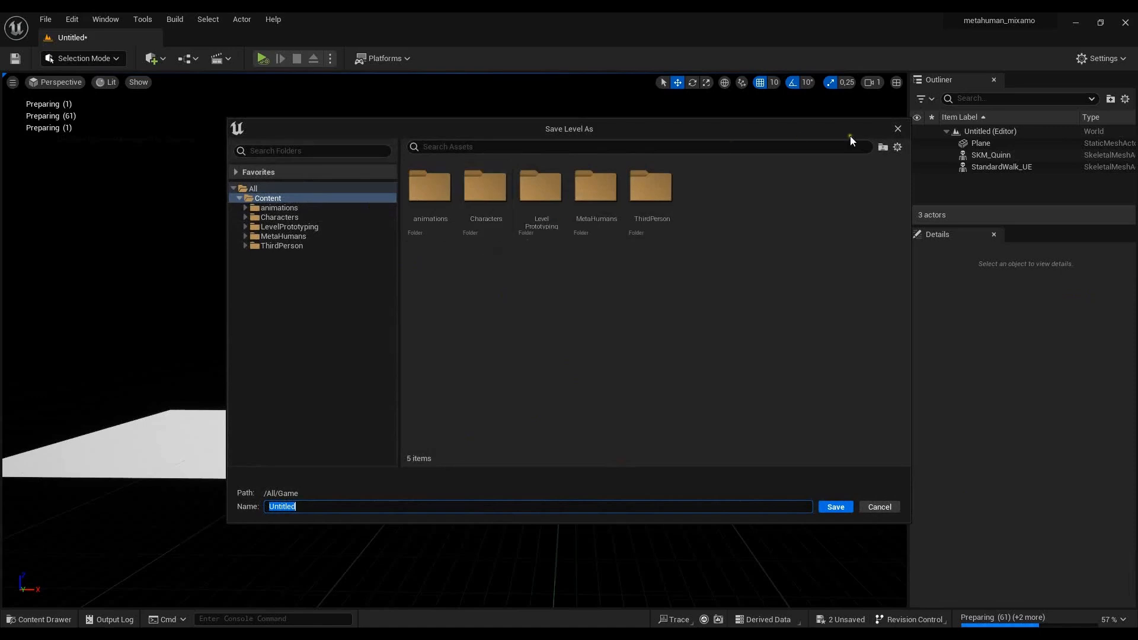
pyautogui.write('metahuman_mixamo')
pyautogui.click(837, 508)
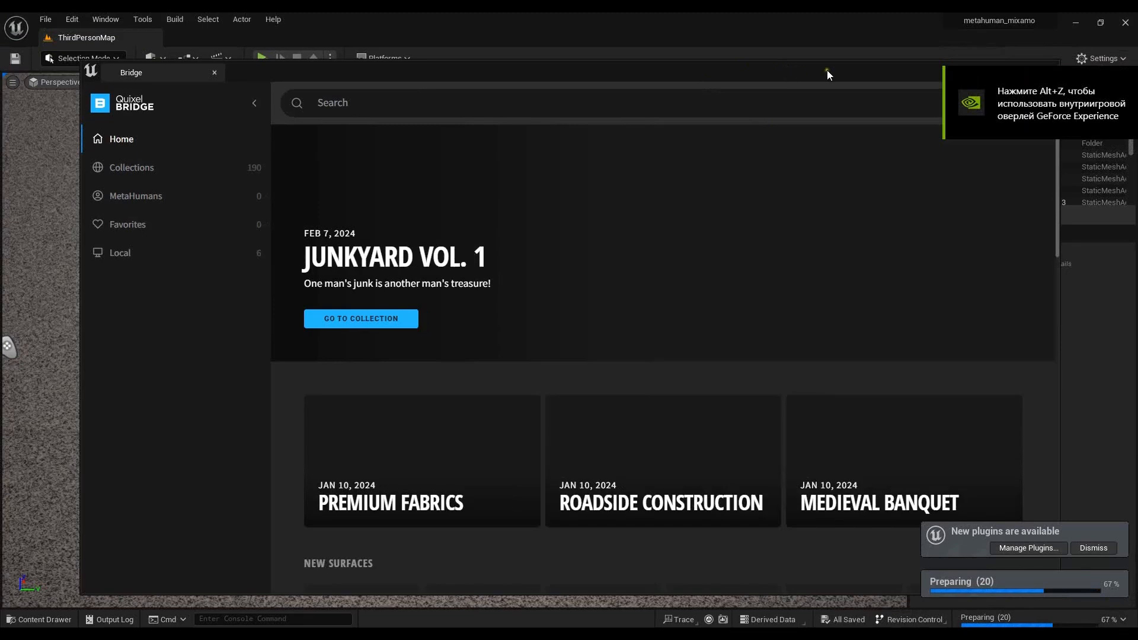
# - Close the Bridge window and open the metahuman_mixamo level
pyautogui.moveTo(826, 73); pyautogui.dragTo(685, 104)
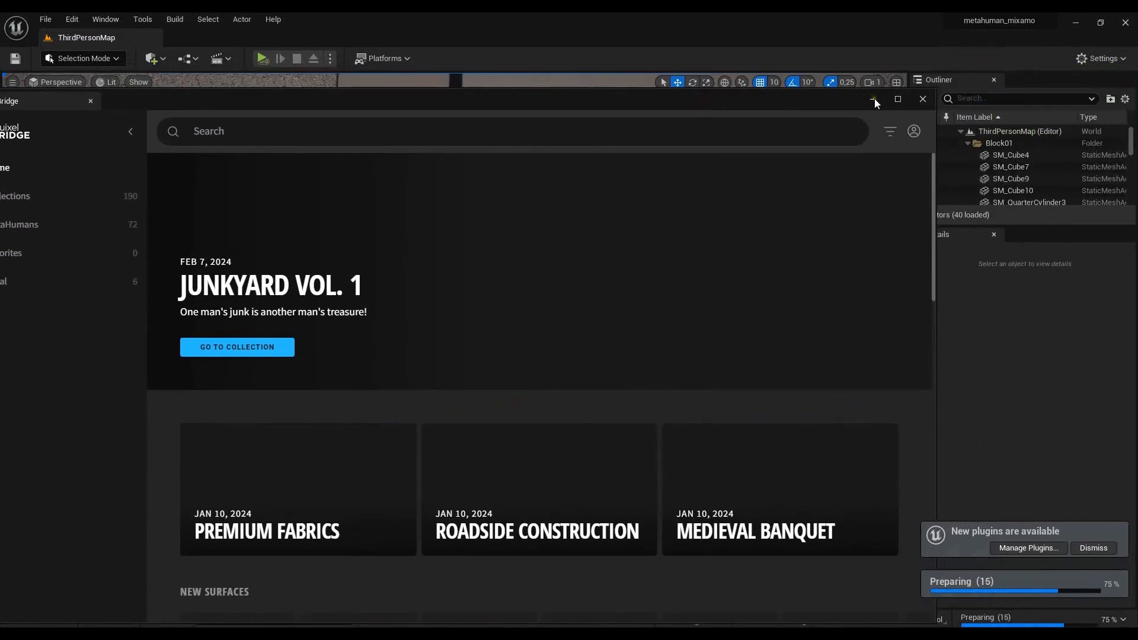
pyautogui.click(922, 98)
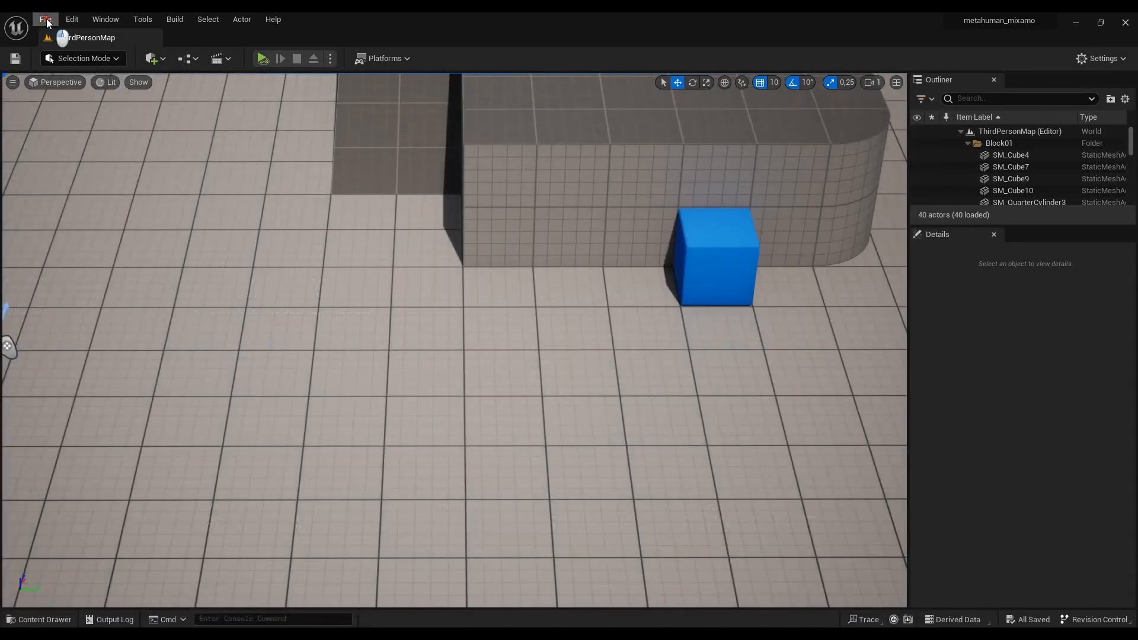
pyautogui.click(45, 19)
pyautogui.click(78, 62)
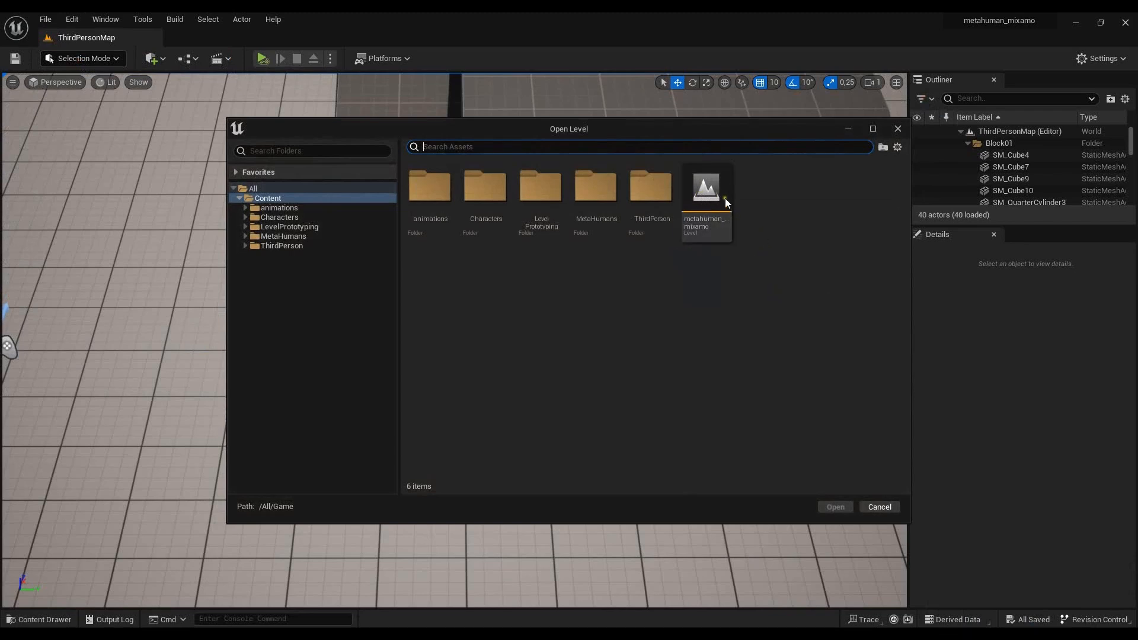
pyautogui.click(724, 200)
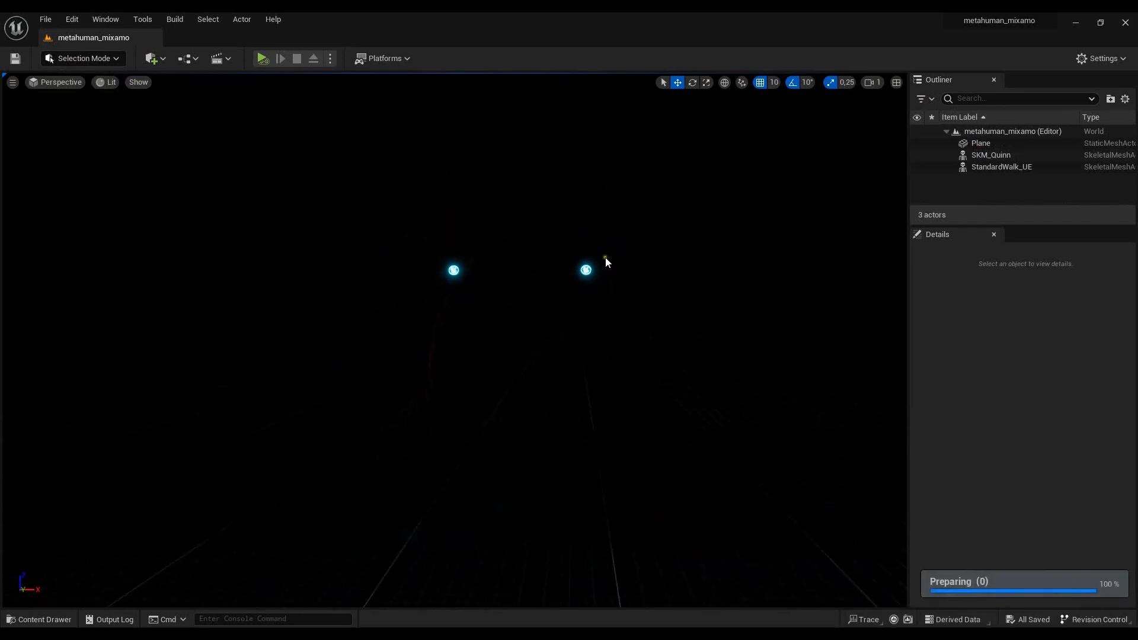
# - Add a Rect Light and move it to about X -150, Y 350, Z 140 to illuminate the mannequins
pyautogui.click(152, 59)
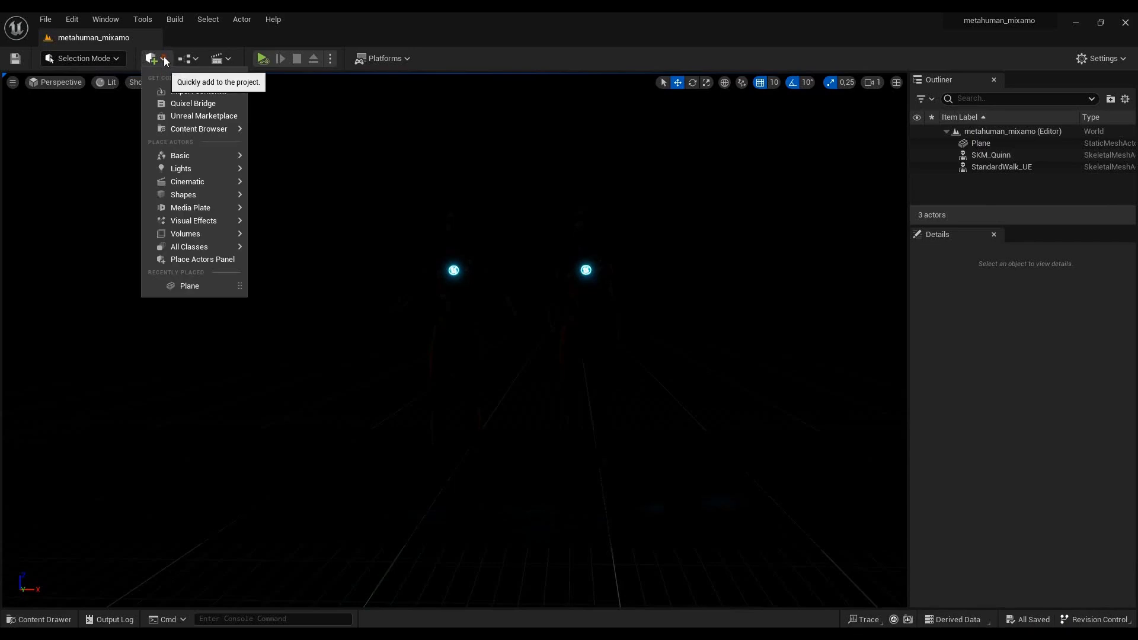
pyautogui.moveTo(233, 182)
pyautogui.moveTo(200, 168)
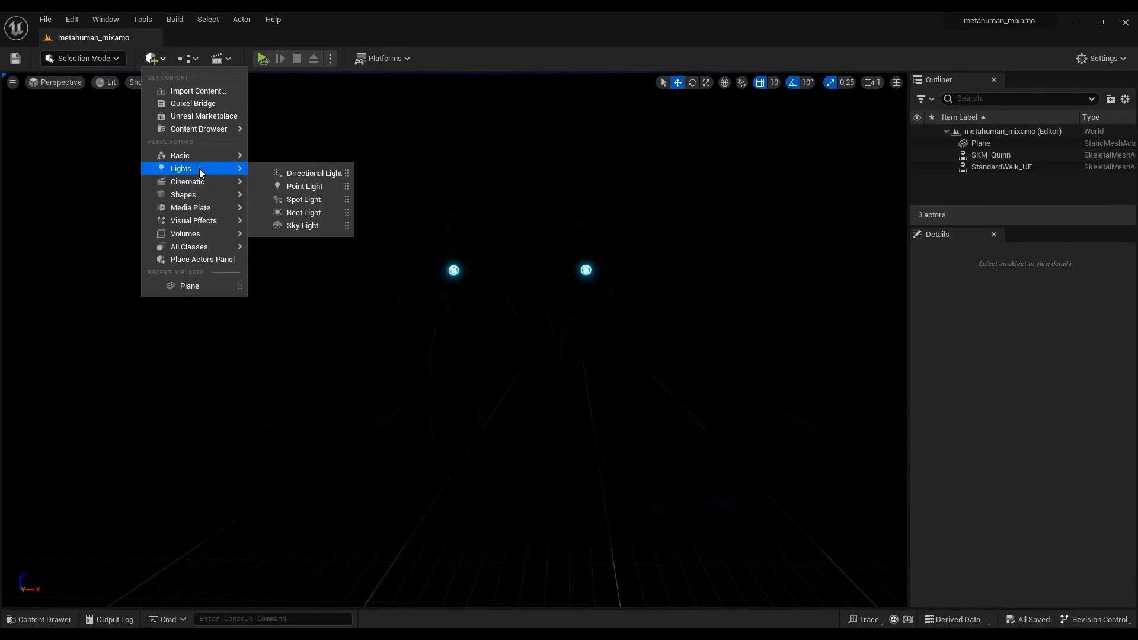
pyautogui.click(306, 213)
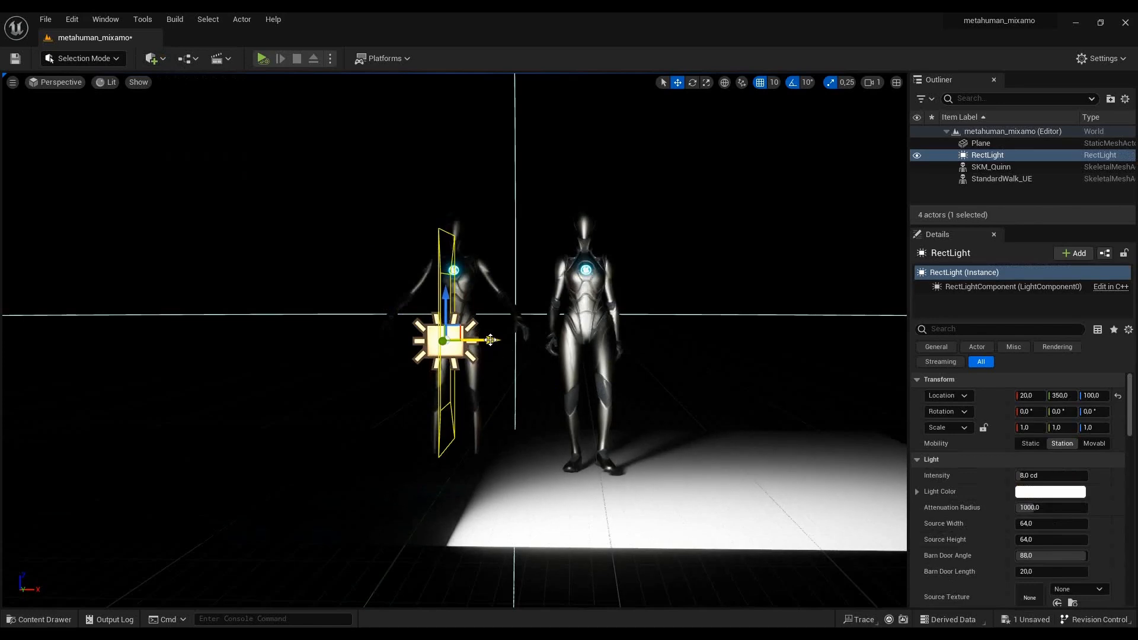
pyautogui.moveTo(496, 354); pyautogui.dragTo(325, 346)
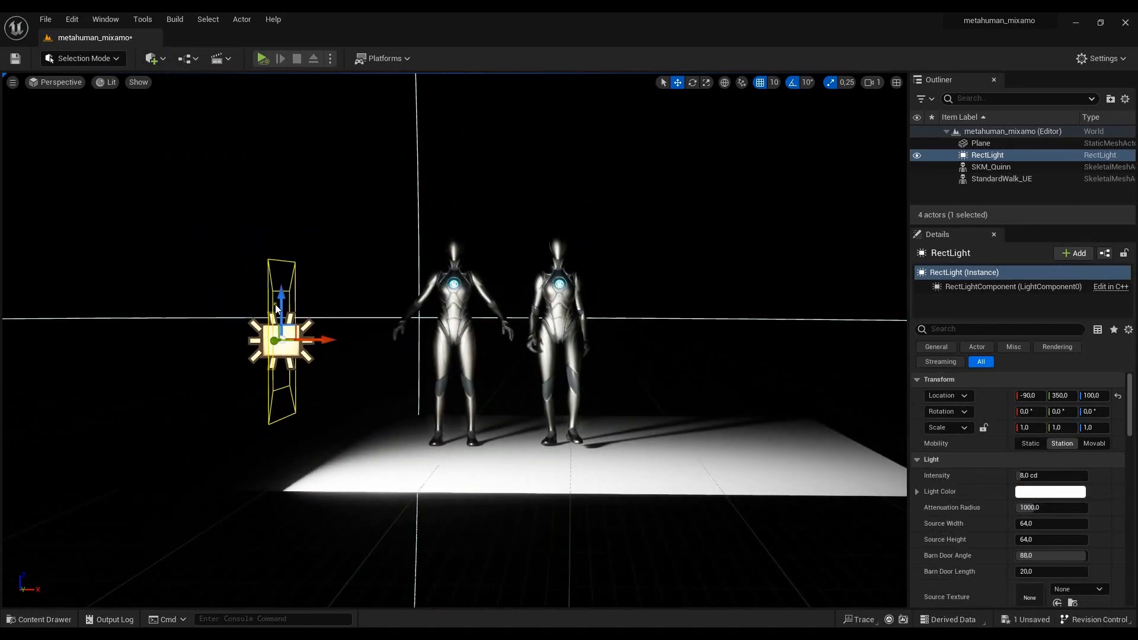
pyautogui.moveTo(274, 304); pyautogui.dragTo(348, 237)
pyautogui.scroll(-3, 597, 155)
pyautogui.moveTo(597, 151); pyautogui.dragTo(605, 225)
pyautogui.moveTo(238, 288); pyautogui.dragTo(167, 286)
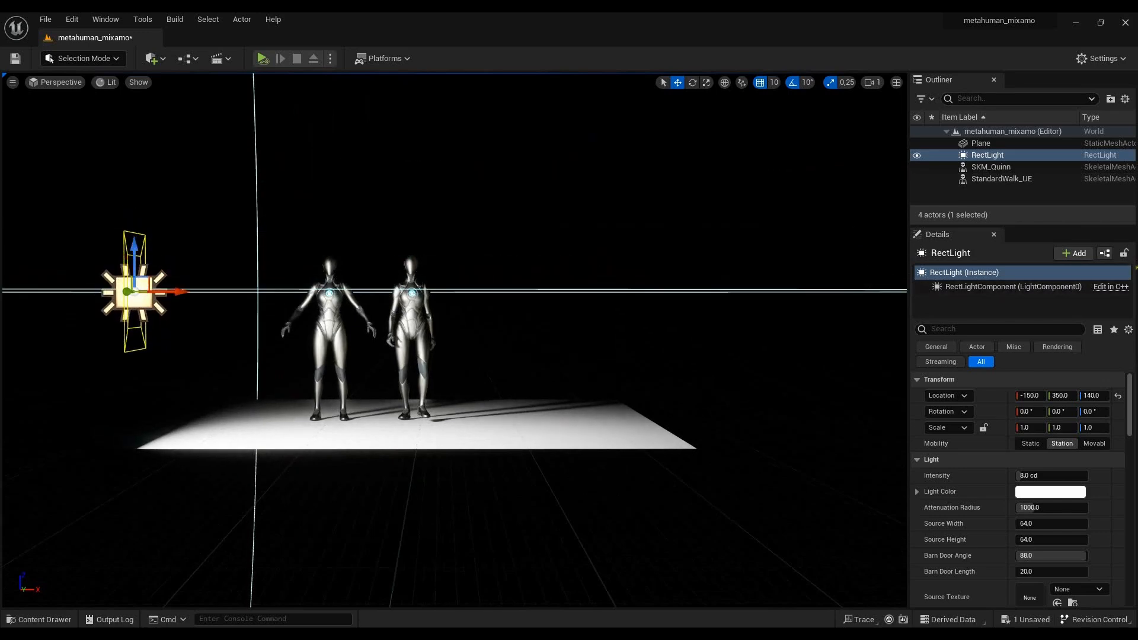
# - Place BP_rachelle in the level, reset its location to the origin and move it along X to about 180, beside the mannequins
pyautogui.click(40, 619)
pyautogui.moveTo(498, 323); pyautogui.dragTo(503, 333)
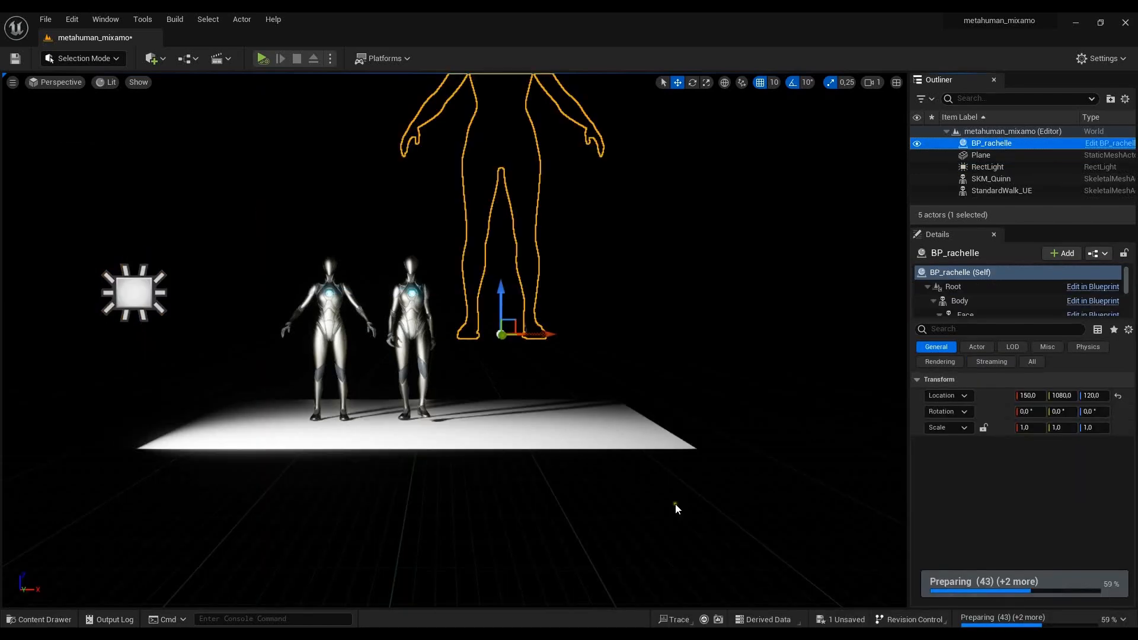
pyautogui.click(1119, 396)
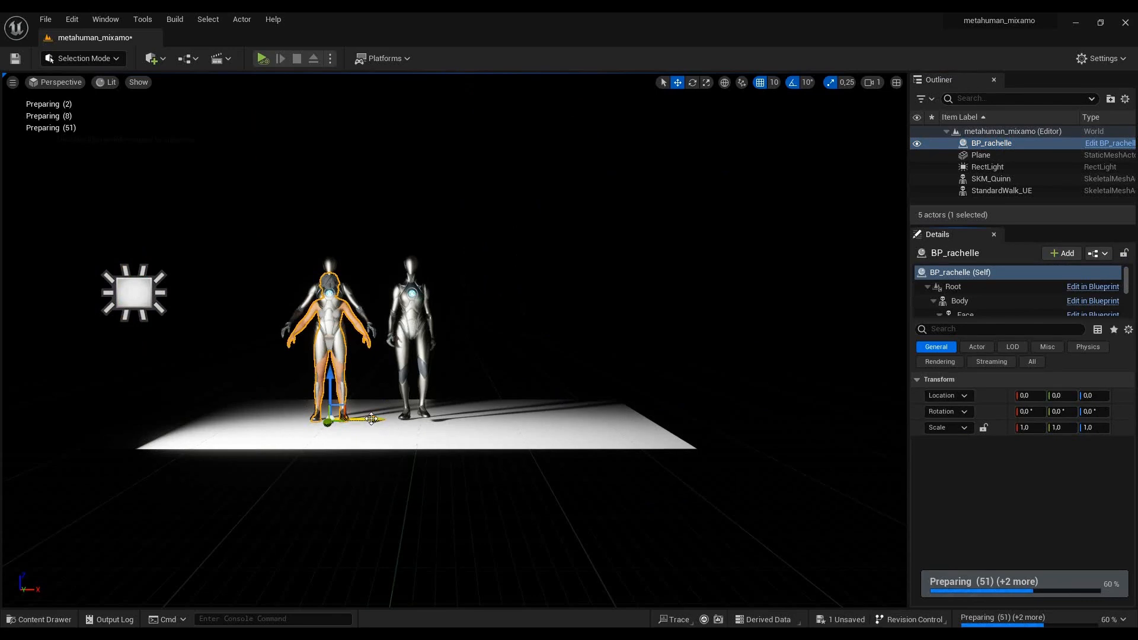
pyautogui.moveTo(369, 420); pyautogui.dragTo(542, 427)
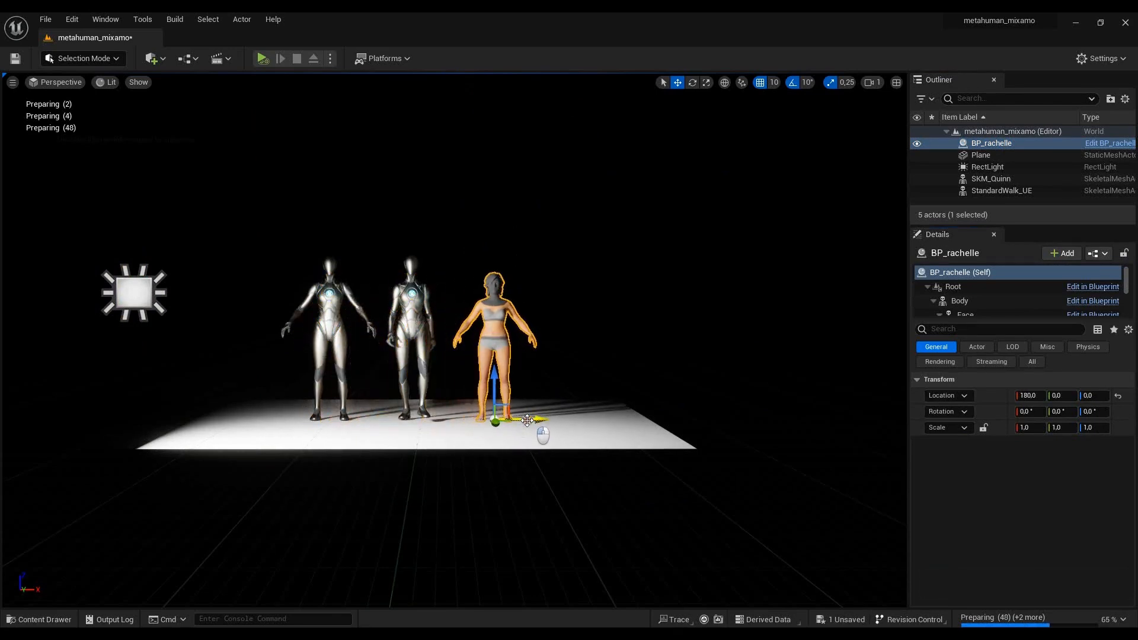
# - Inspect BP_rachelle up close beside the mannequins and save the metahuman_mixamo level
pyautogui.scroll(1, 504, 272)
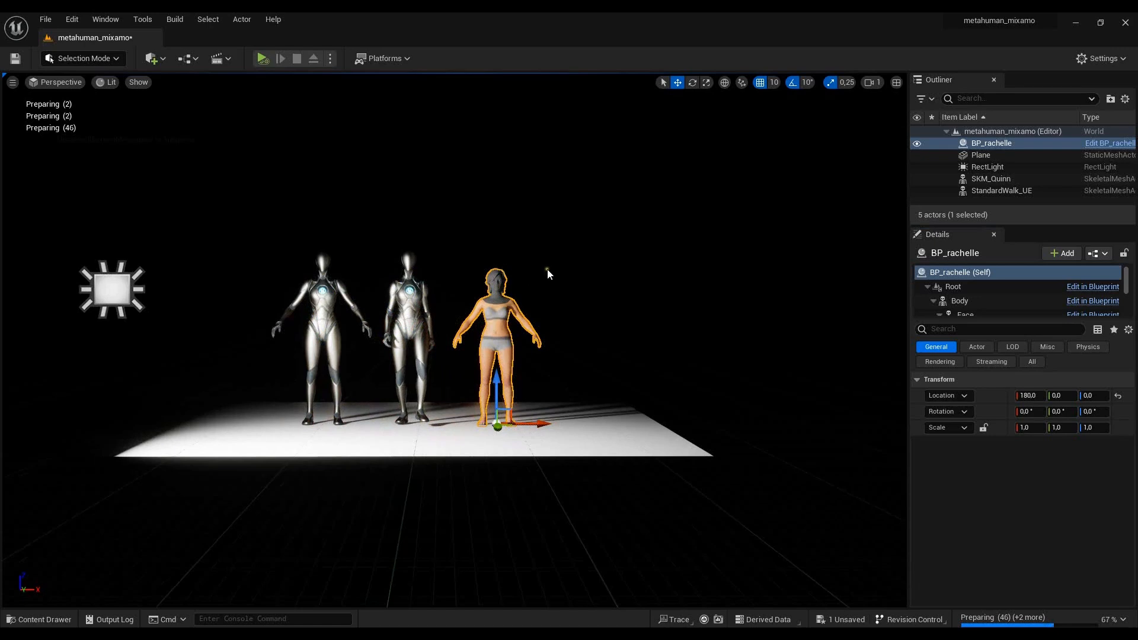
pyautogui.scroll(8, 547, 271)
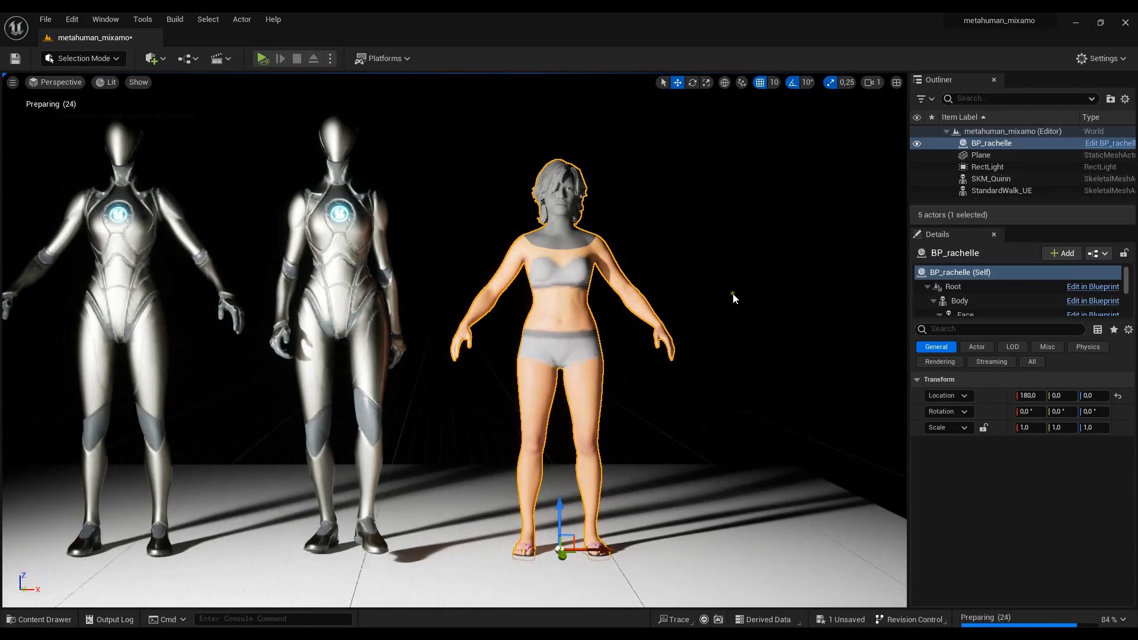
pyautogui.moveTo(729, 298)
pyautogui.mouseDown()
pyautogui.moveTo(715, 303)
pyautogui.moveTo(727, 301)
pyautogui.mouseUp()
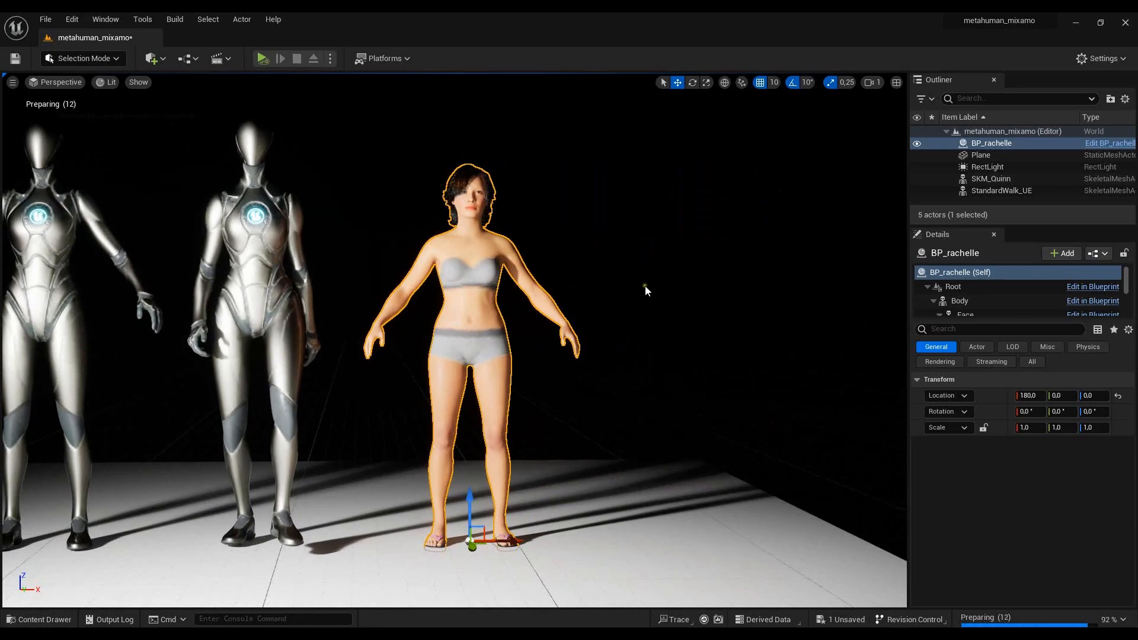
pyautogui.moveTo(664, 283)
pyautogui.mouseDown()
pyautogui.moveTo(662, 293)
pyautogui.moveTo(663, 283)
pyautogui.mouseUp()
pyautogui.click(711, 289)
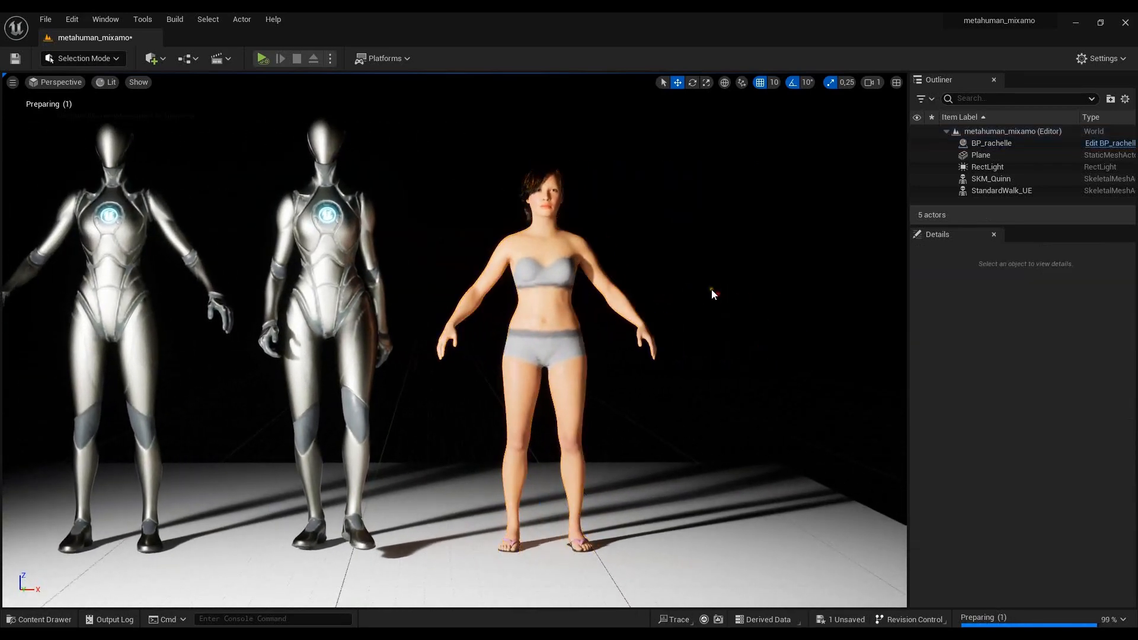
pyautogui.click(546, 254)
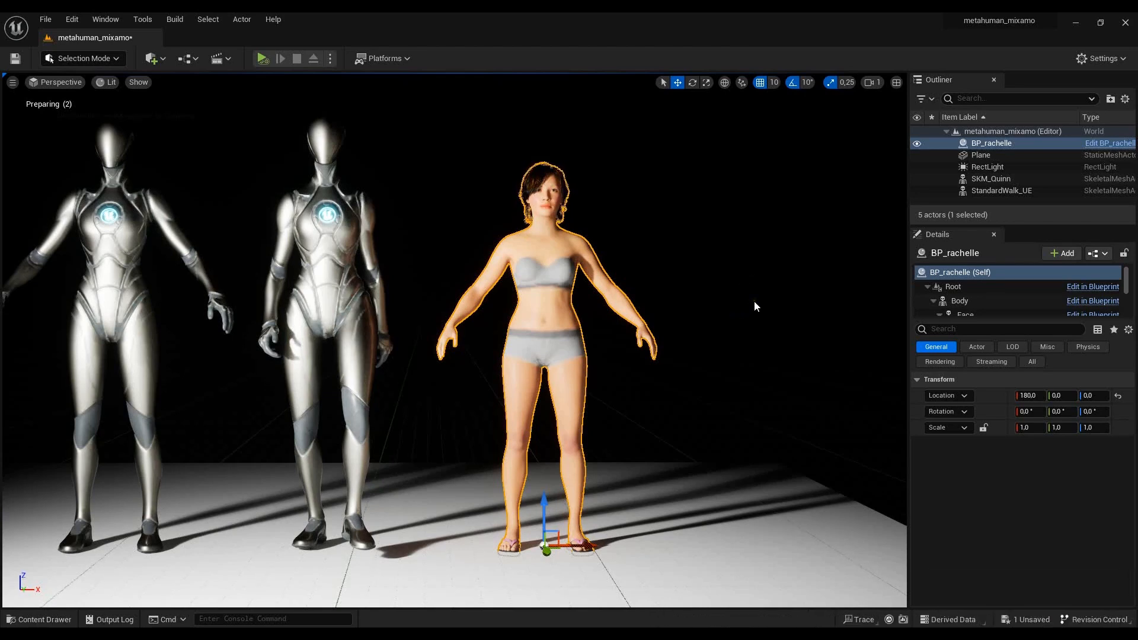
pyautogui.click(15, 58)
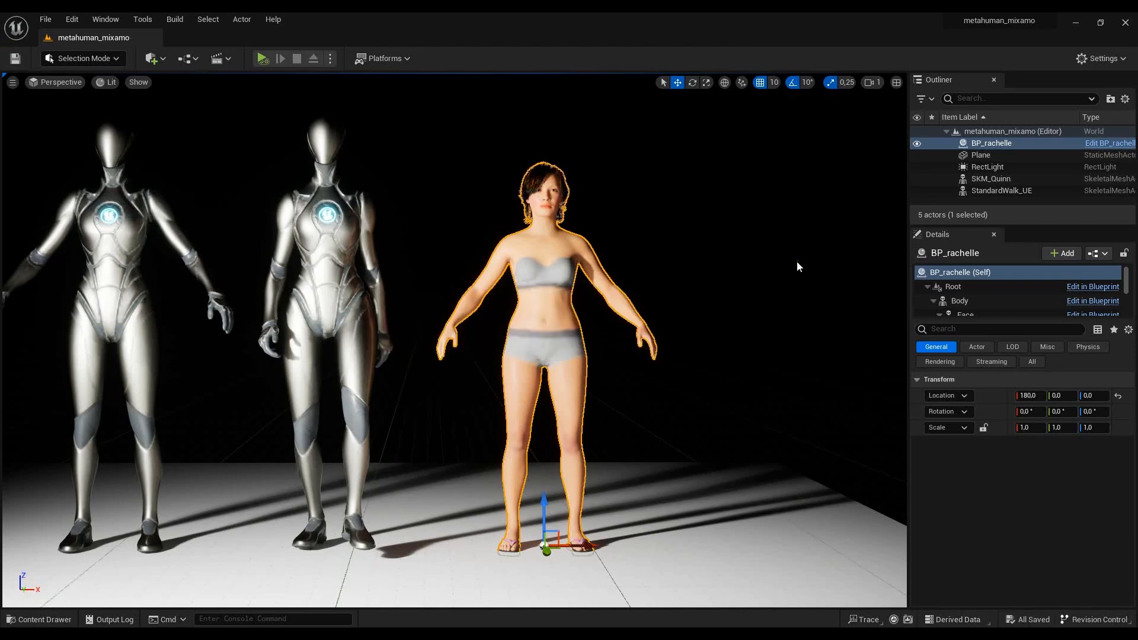
pyautogui.click(784, 248)
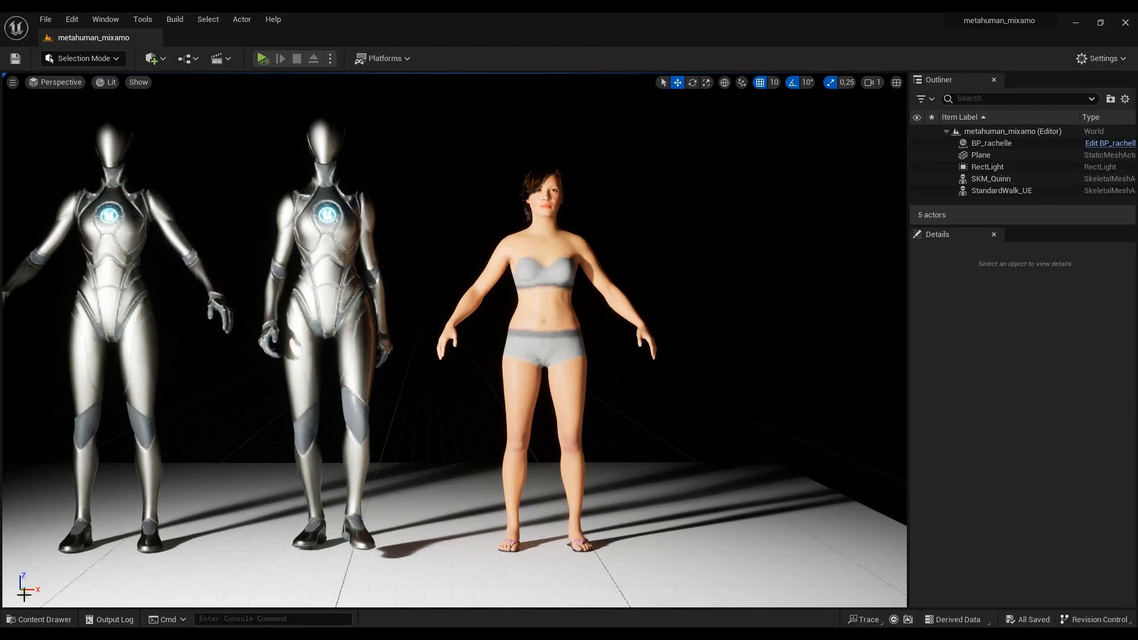
# - Start importing a file into the MetaHuman folder under Content/animations
pyautogui.click(42, 619)
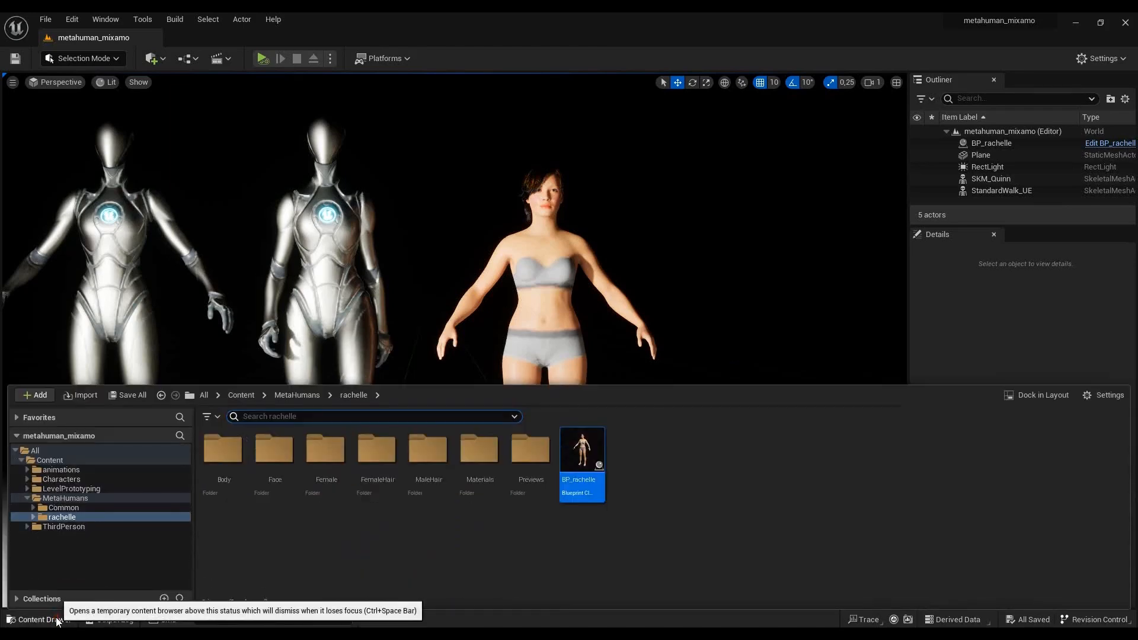
pyautogui.click(68, 471)
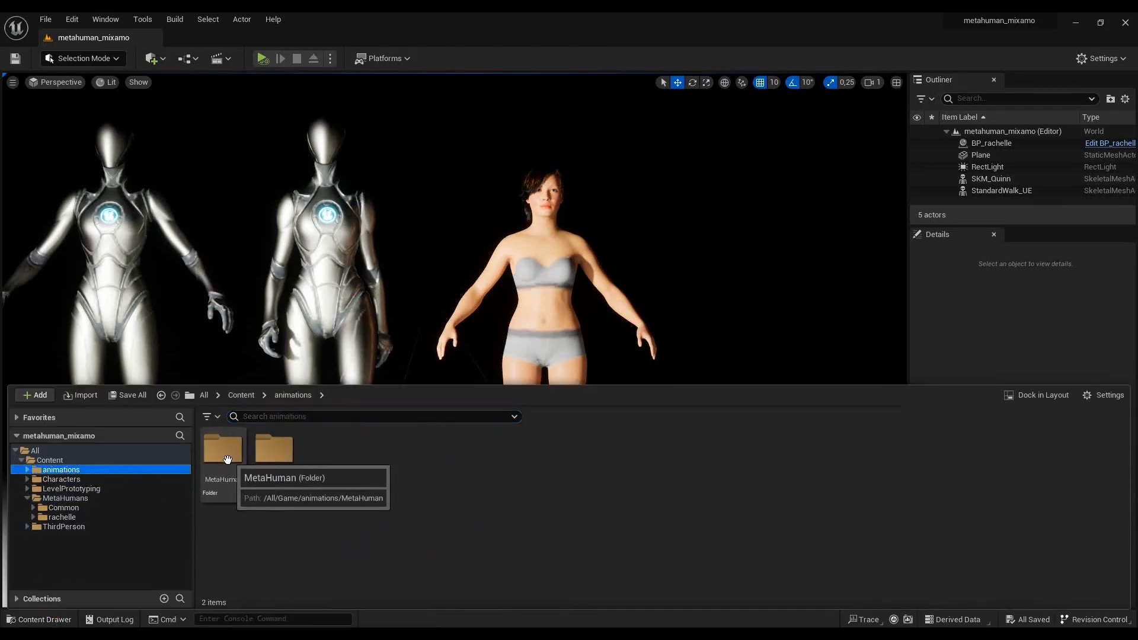
pyautogui.doubleClick(228, 458)
pyautogui.rightClick(254, 472)
pyautogui.moveTo(253, 472)
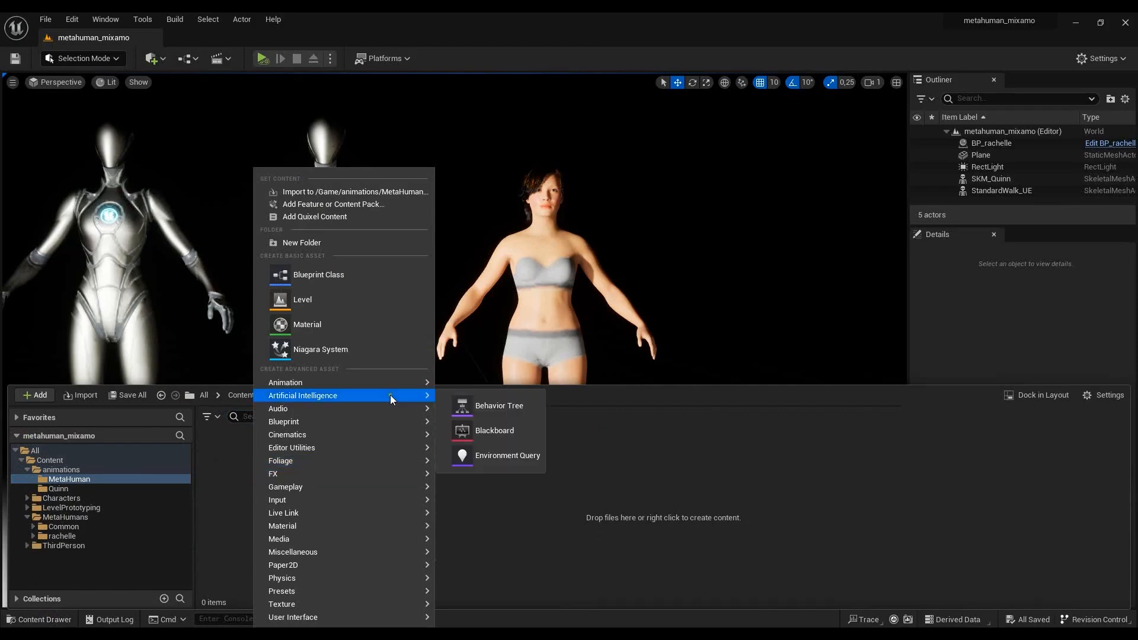
pyautogui.click(355, 191)
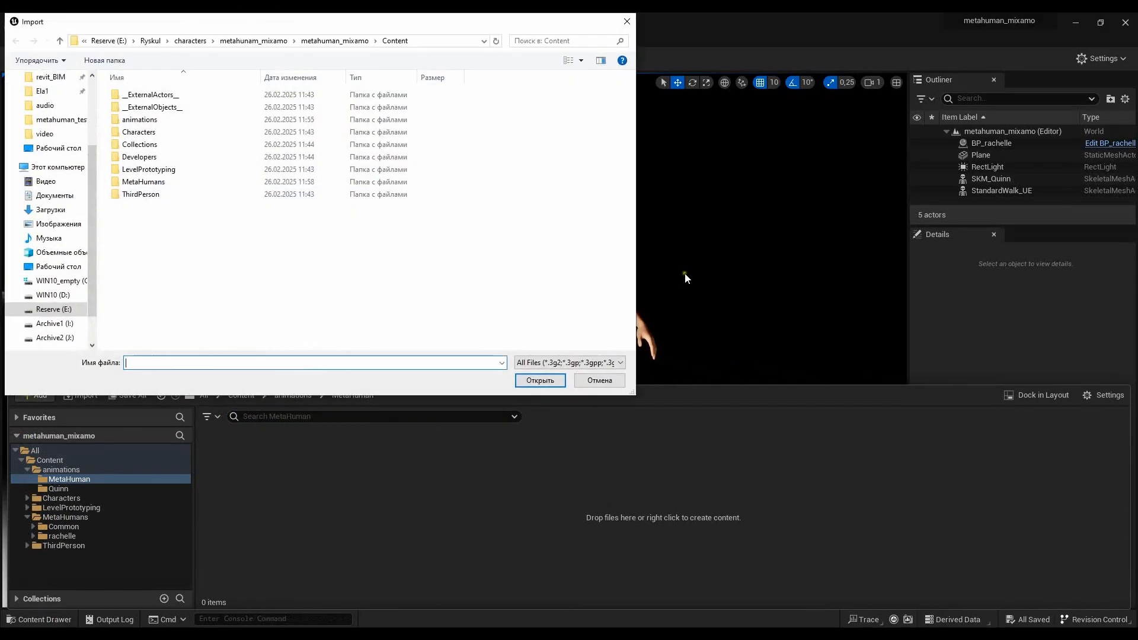
# - Choose StandardWalk_MH.FBX for import from Downloads, in Compressed/Terribilis_studio_Launcher/TerribilisLauncher/mixamo_converter/MetaHuman
pyautogui.scroll(3, 53, 177)
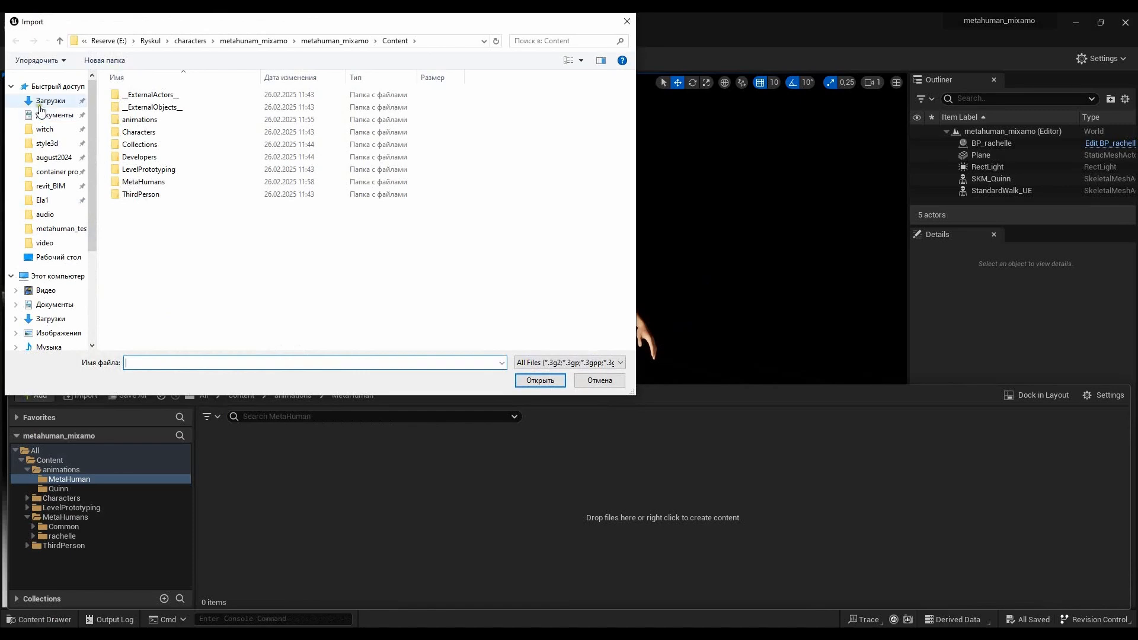
pyautogui.click(53, 101)
pyautogui.doubleClick(166, 136)
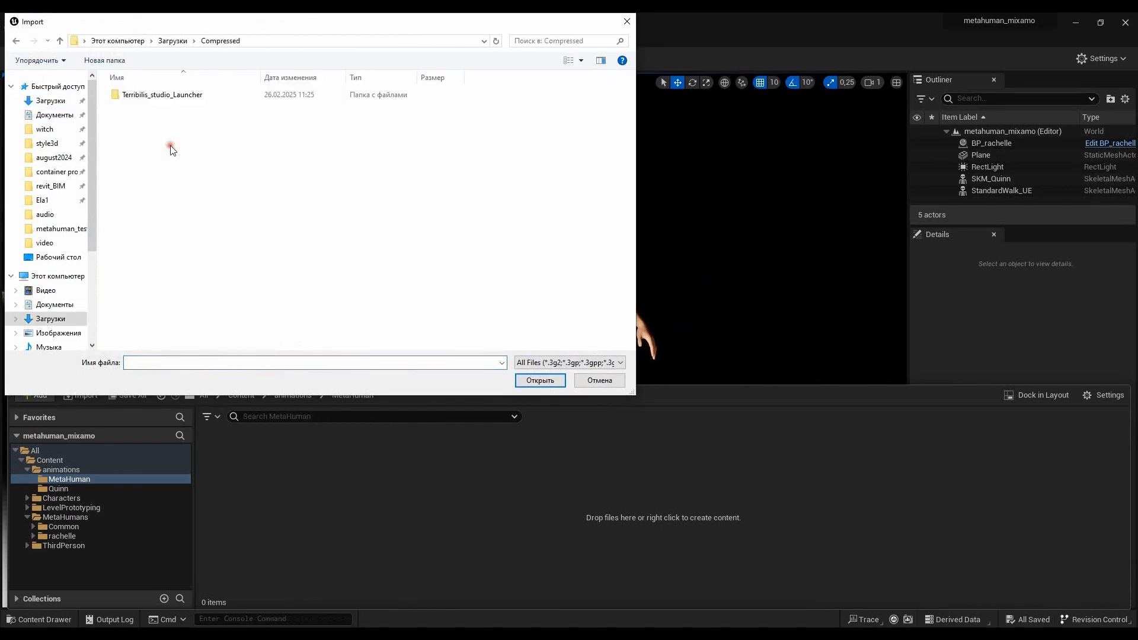
pyautogui.click(169, 99)
pyautogui.doubleClick(169, 96)
pyautogui.doubleClick(169, 96)
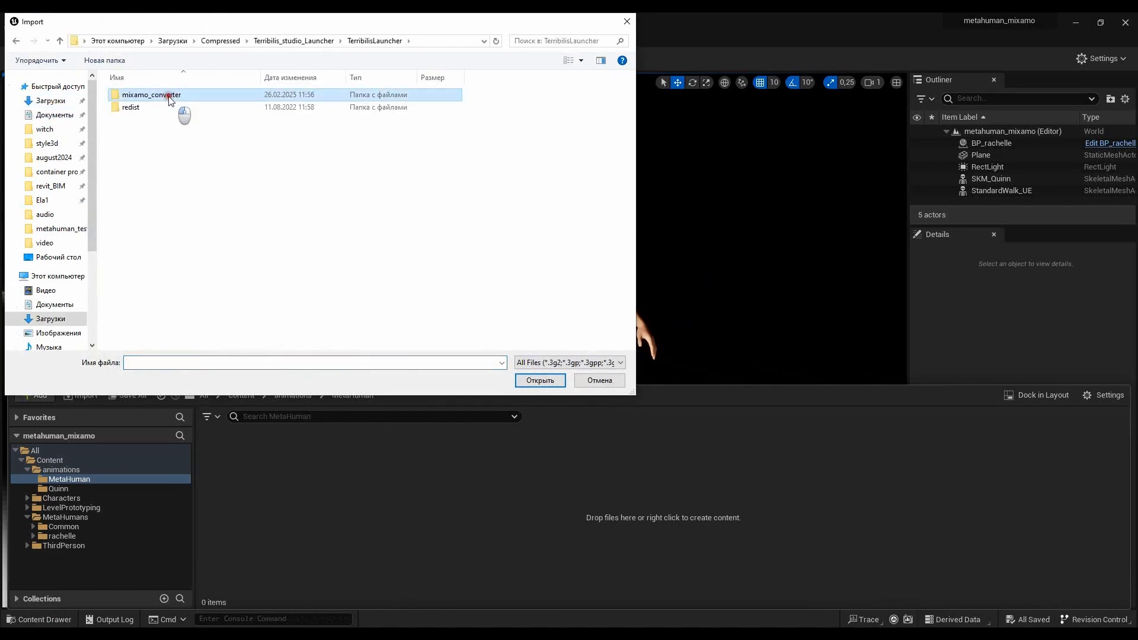
pyautogui.doubleClick(169, 96)
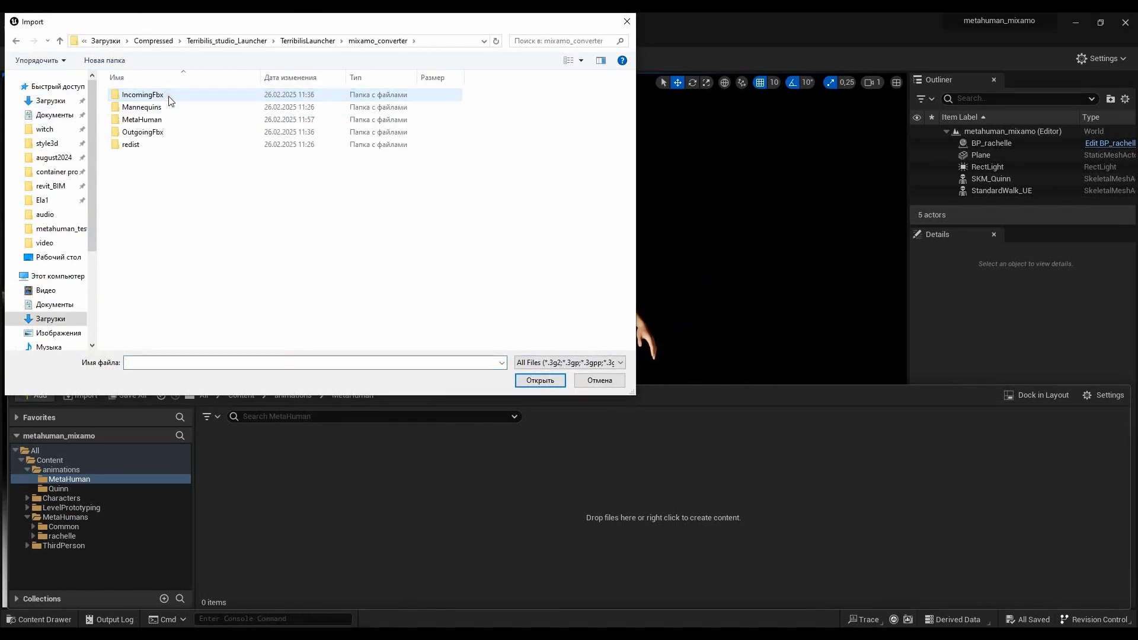
pyautogui.doubleClick(147, 120)
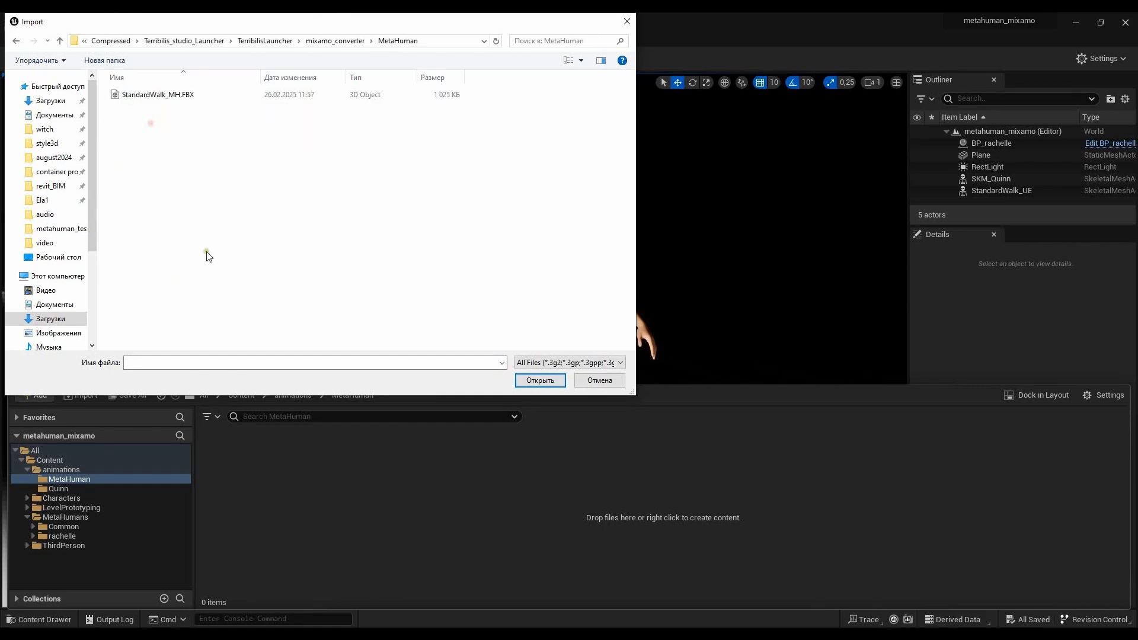
pyautogui.click(139, 96)
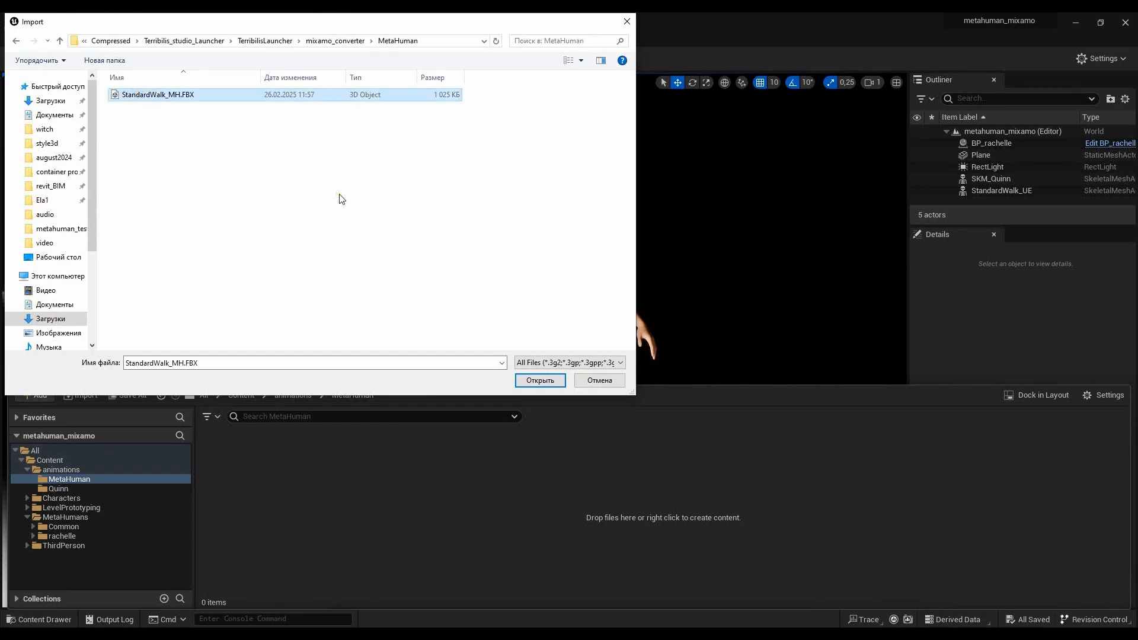
pyautogui.click(551, 381)
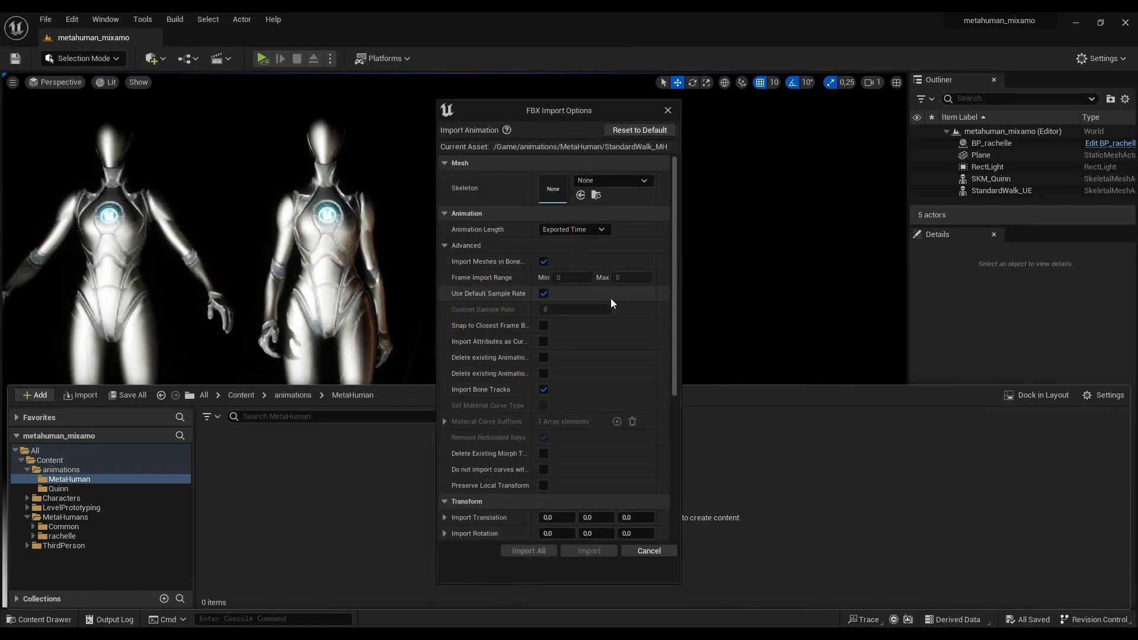
# - Assign the metahuman_base_skel skeleton in the FBX import options and import the StandardWalk_MH animation
pyautogui.click(644, 181)
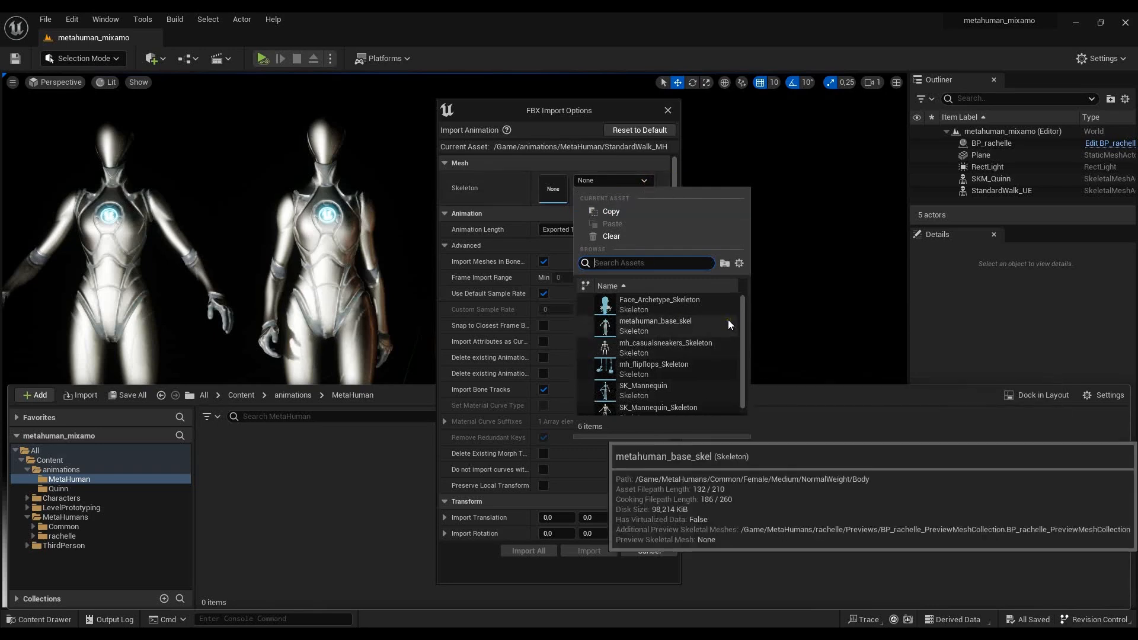
pyautogui.click(637, 332)
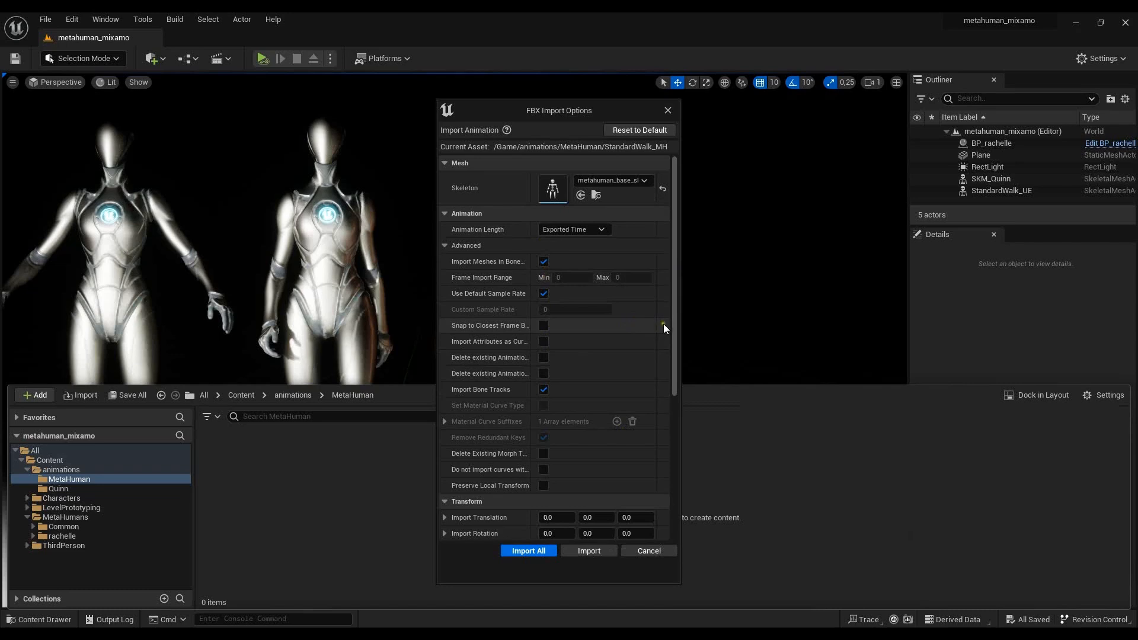
pyautogui.scroll(-1, 663, 323)
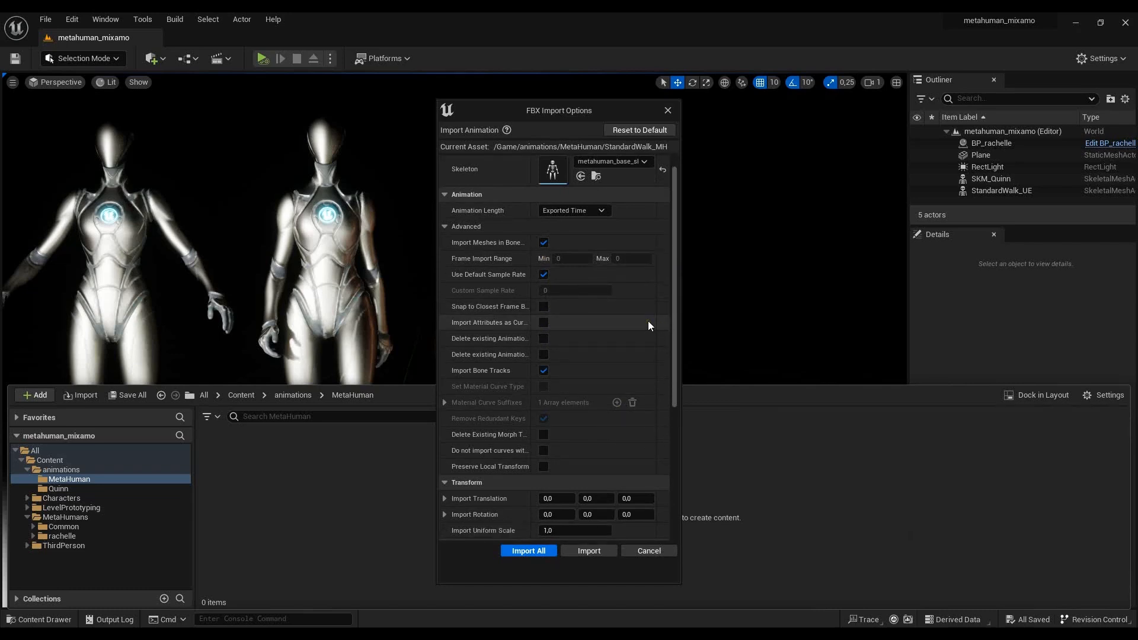
pyautogui.scroll(-1, 649, 325)
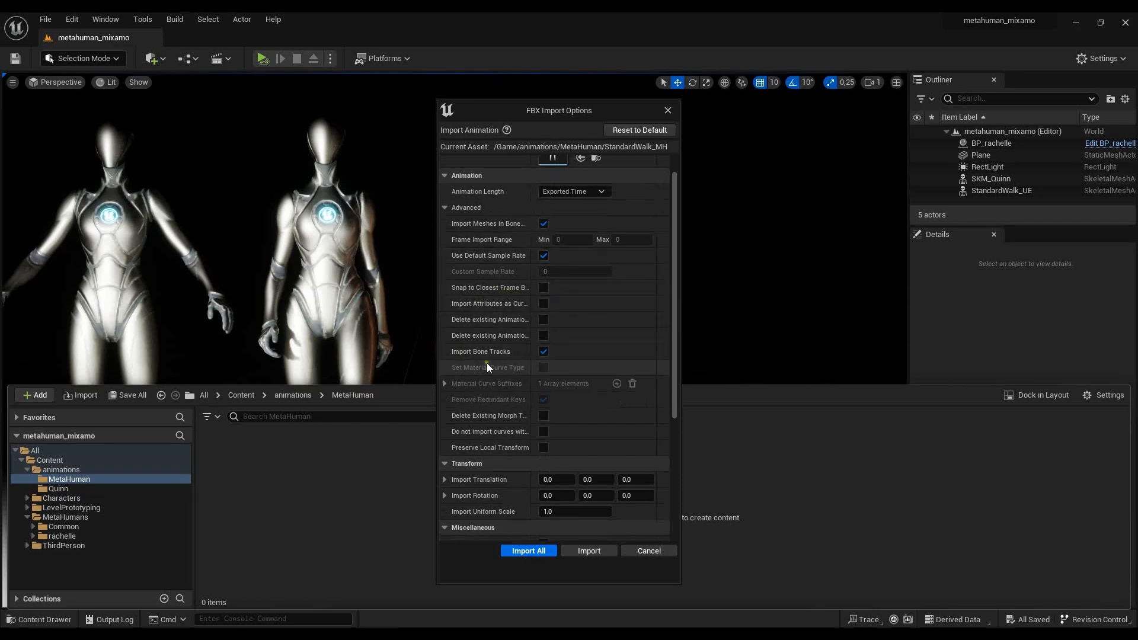
pyautogui.click(527, 551)
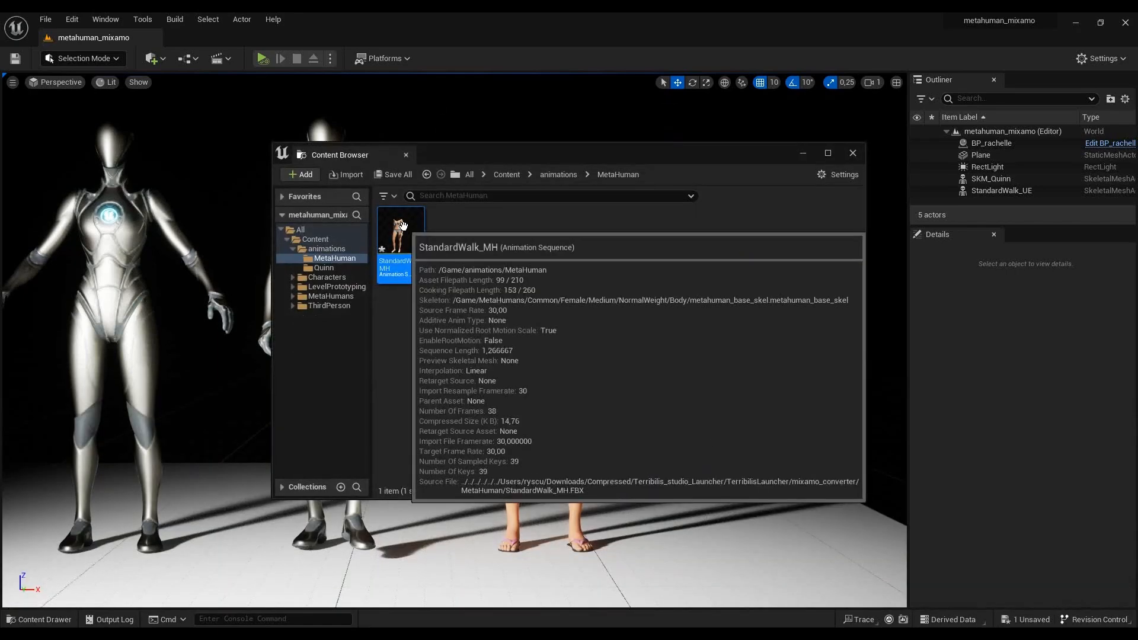
# - Close the Message Log and the floating Content Browser window after the import
pyautogui.moveTo(664, 149); pyautogui.dragTo(459, 295)
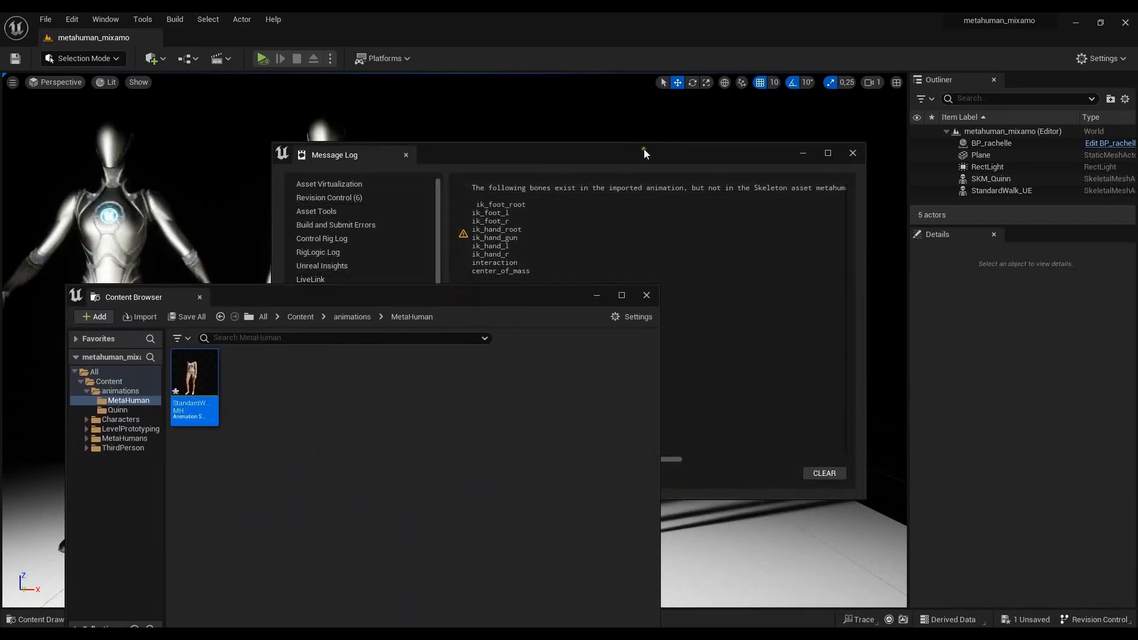
pyautogui.moveTo(645, 151); pyautogui.dragTo(603, 114)
pyautogui.click(810, 116)
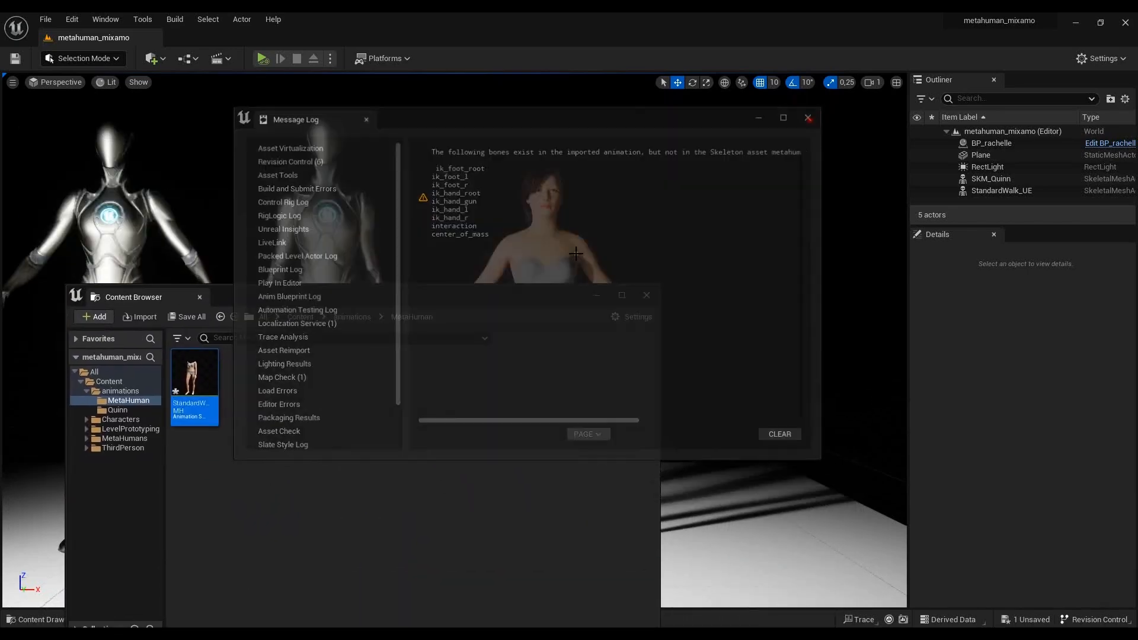
pyautogui.moveTo(514, 300); pyautogui.dragTo(760, 123)
pyautogui.click(895, 125)
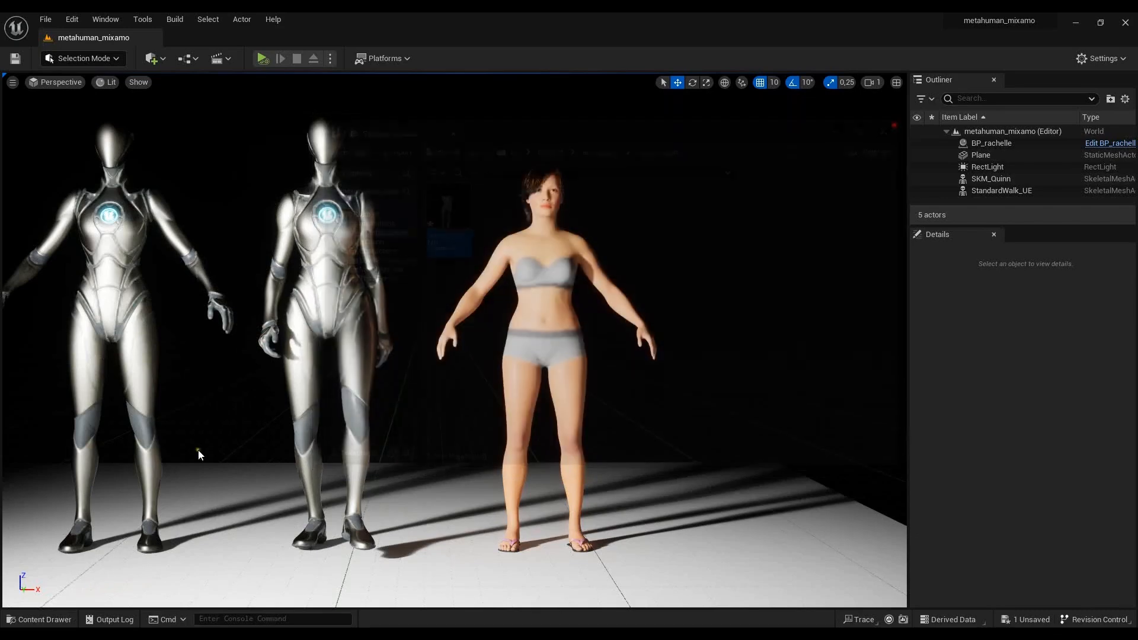
# - Open the StandardWalk_MH animation from the animations/MetaHuman folder, preview the walk and close its editor
pyautogui.click(59, 619)
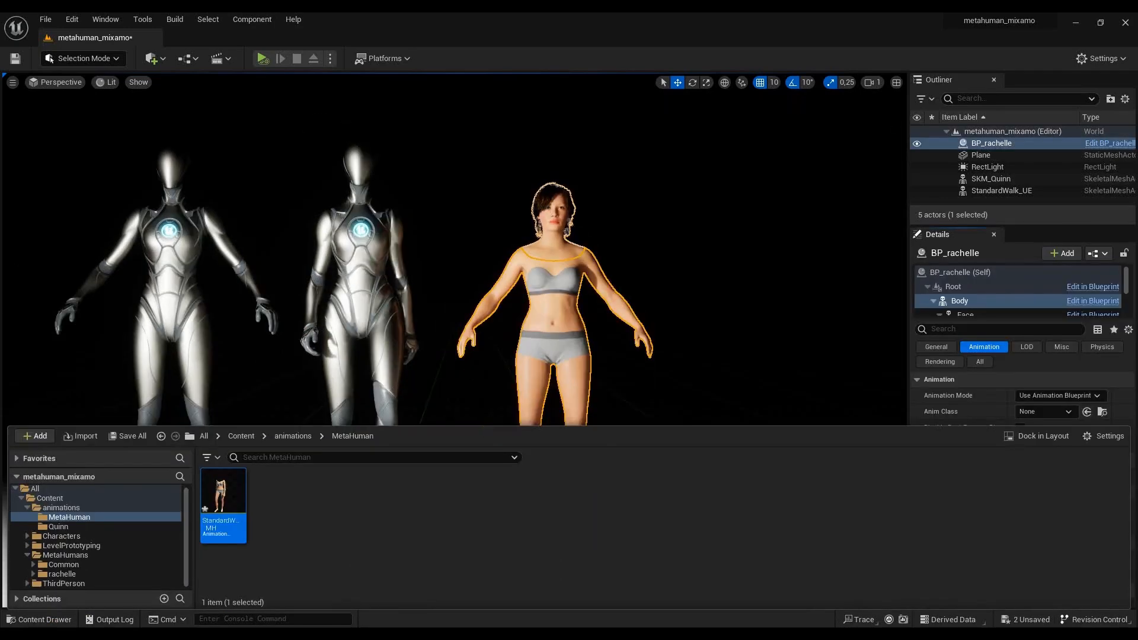
pyautogui.click(698, 254)
pyautogui.click(42, 619)
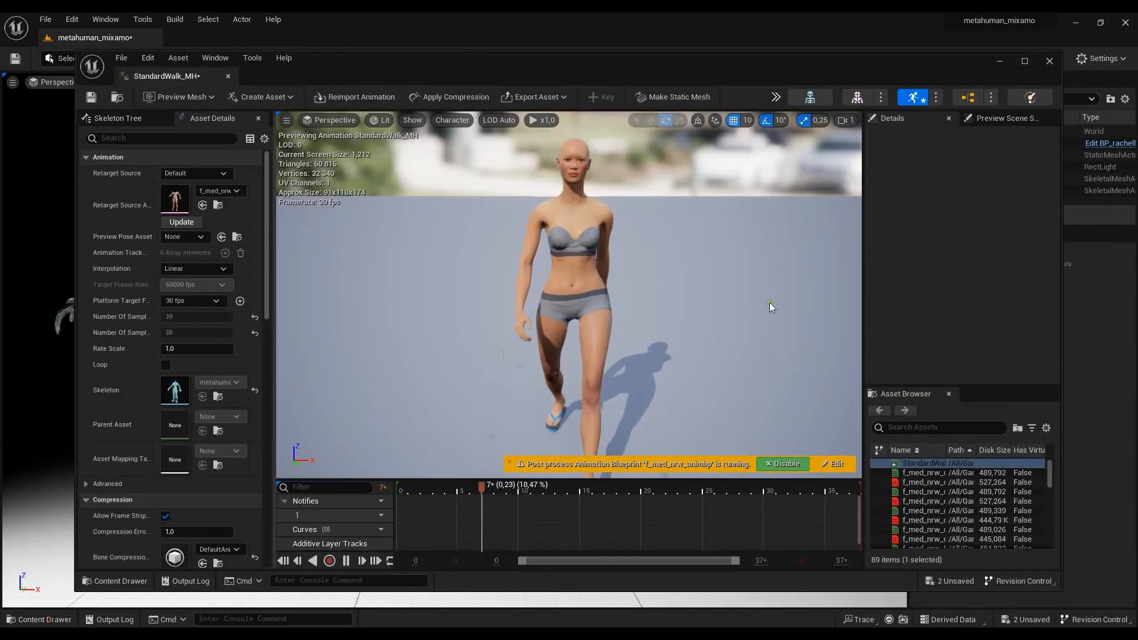
pyautogui.scroll(-3, 617, 237)
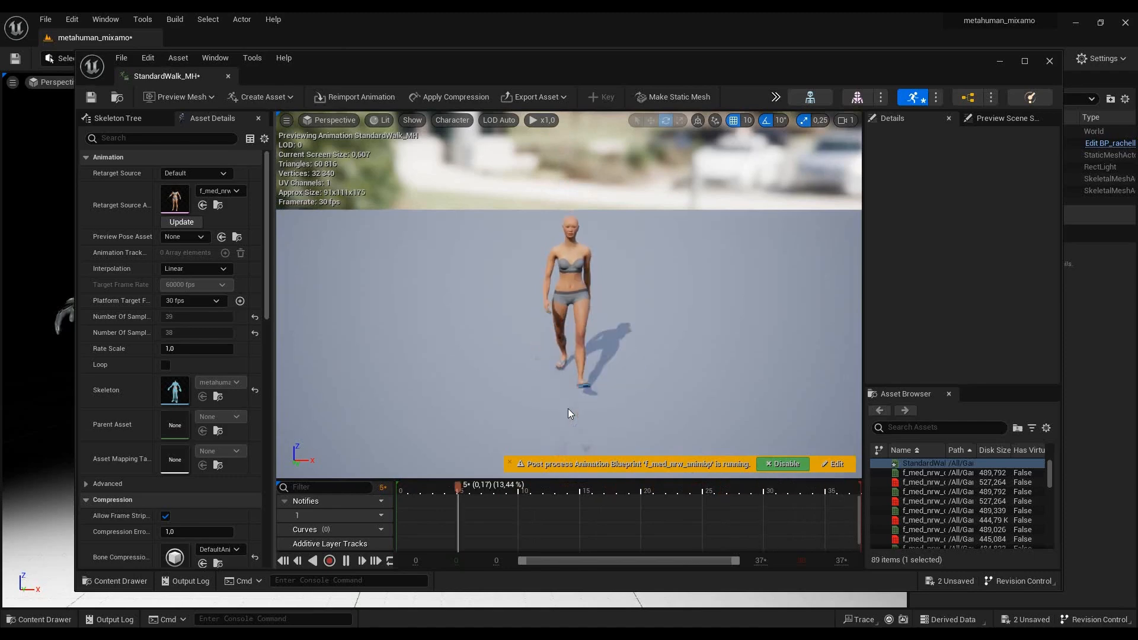
pyautogui.click(1050, 63)
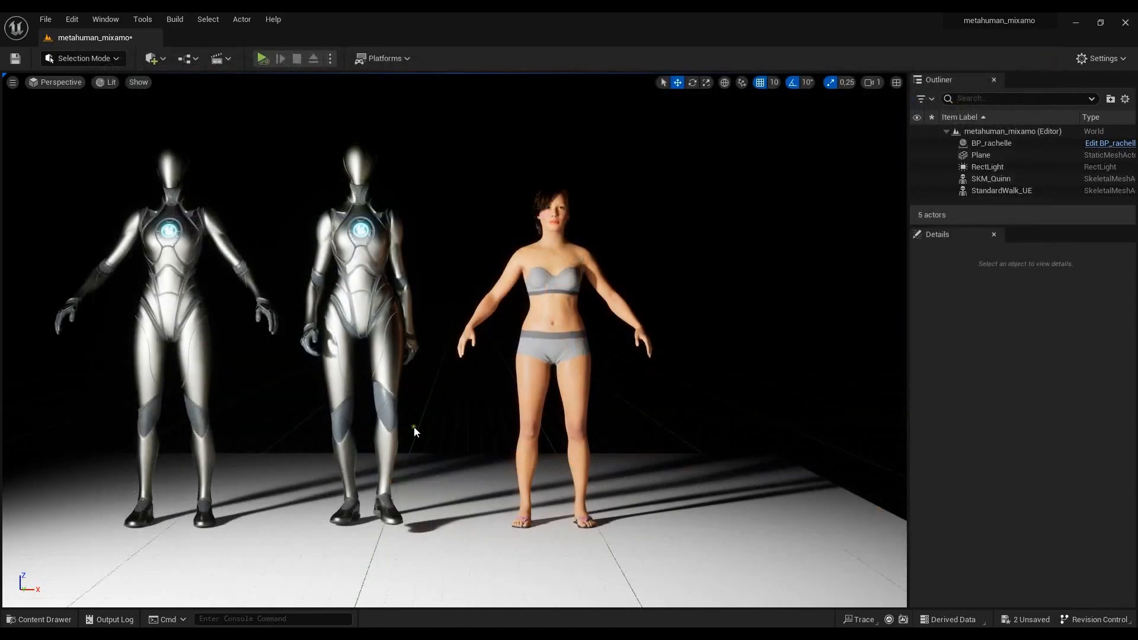
# - Select the Body component of BP_rachelle, enlarge the component list and show the component's animation properties
pyautogui.click(568, 281)
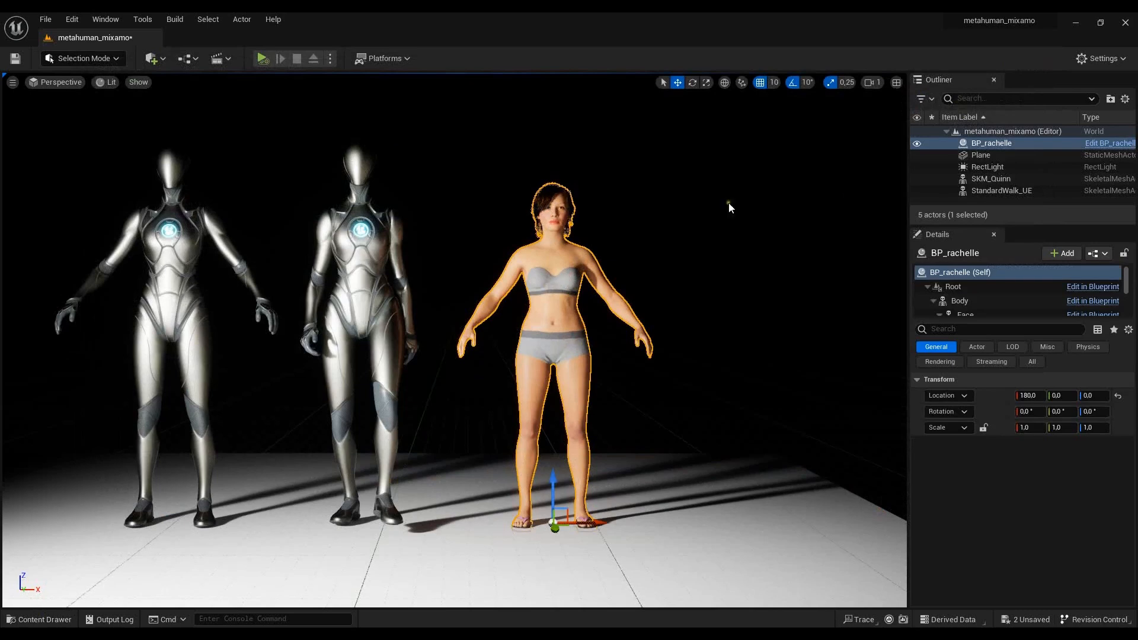
pyautogui.click(968, 300)
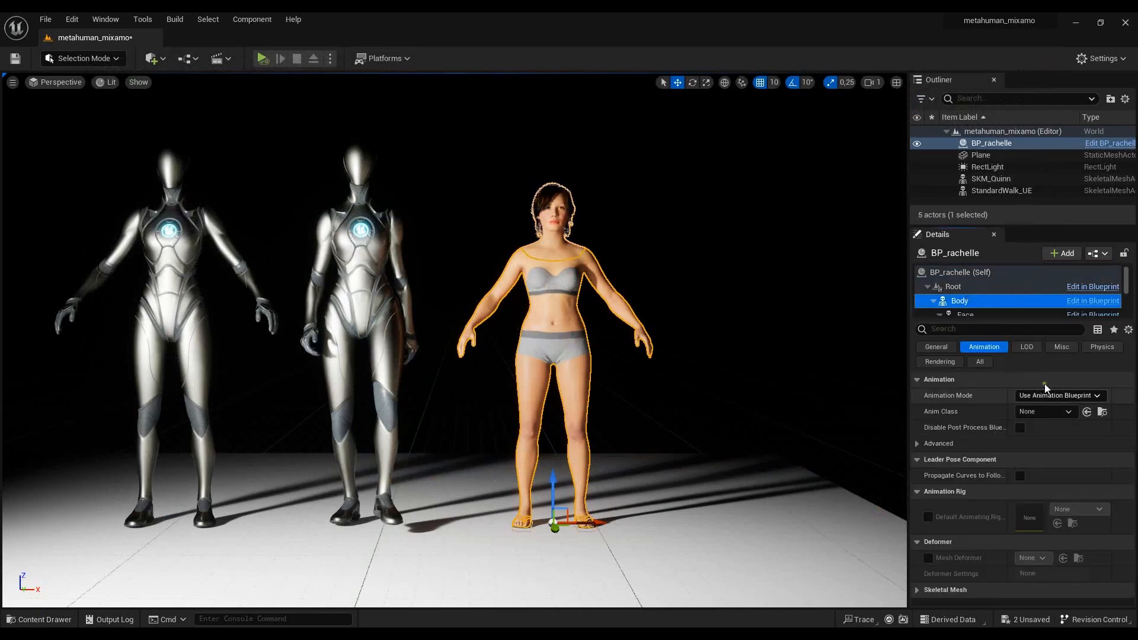
pyautogui.moveTo(1029, 319); pyautogui.dragTo(1029, 406)
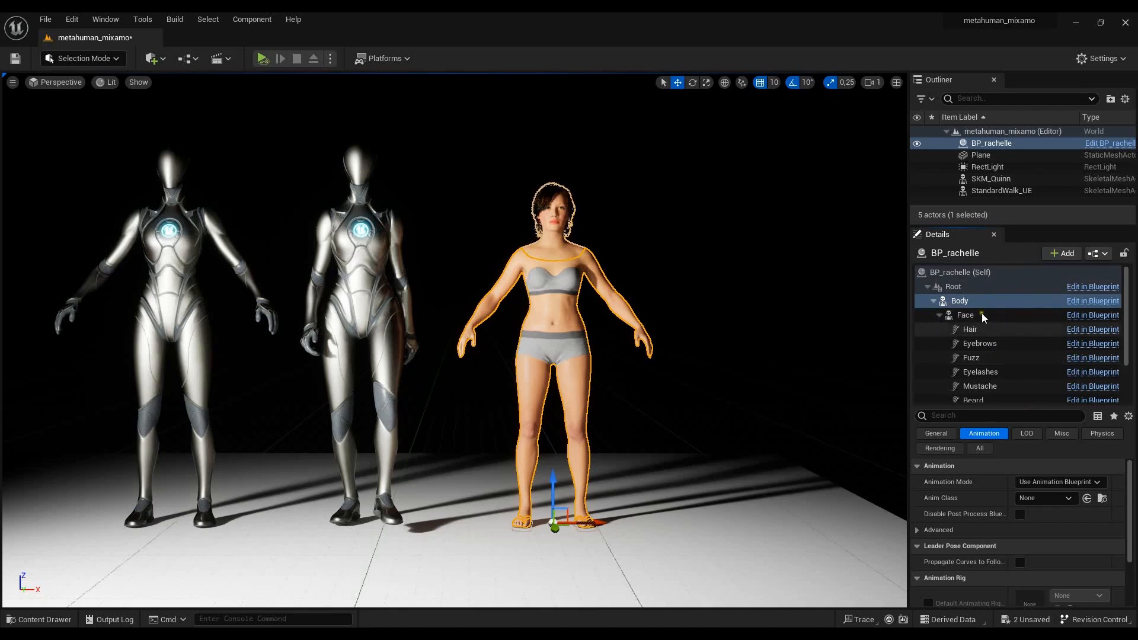
pyautogui.click(959, 300)
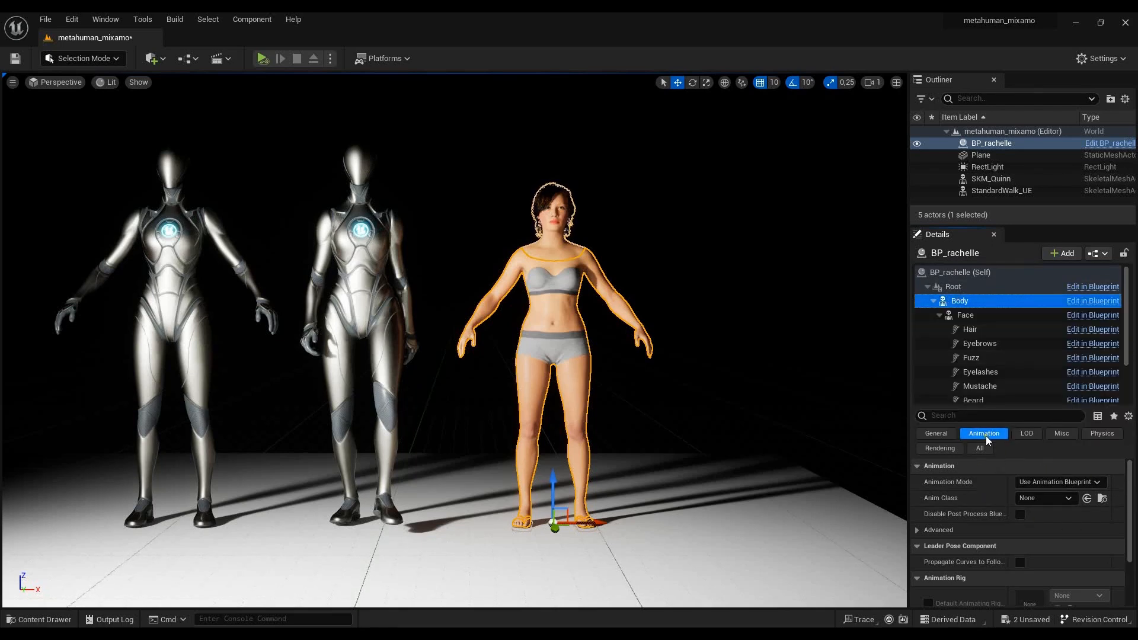
pyautogui.click(986, 437)
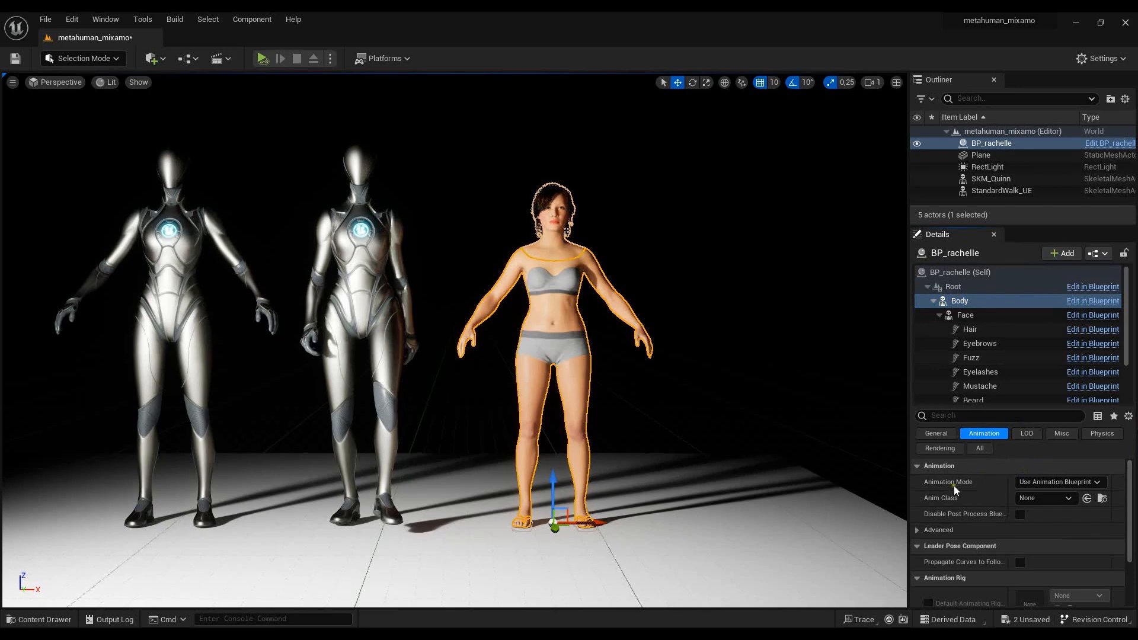
# - Set the Body component's animation mode to Use Animation Asset and assign the selected StandardWalk_MH as the animation to play
pyautogui.click(1078, 483)
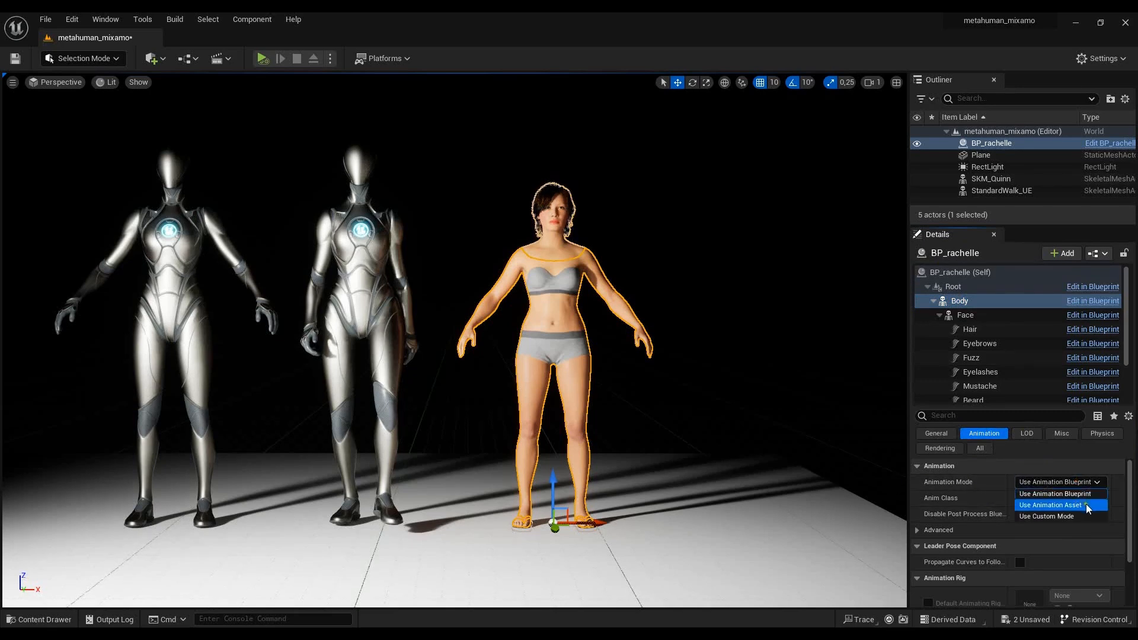
pyautogui.click(1061, 505)
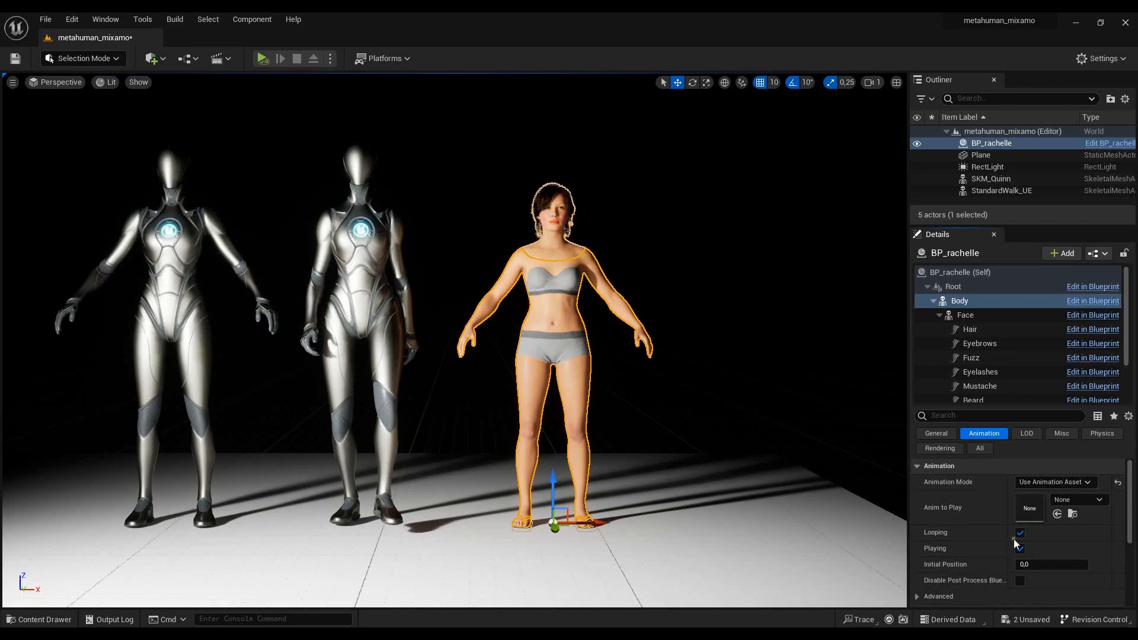
pyautogui.click(38, 619)
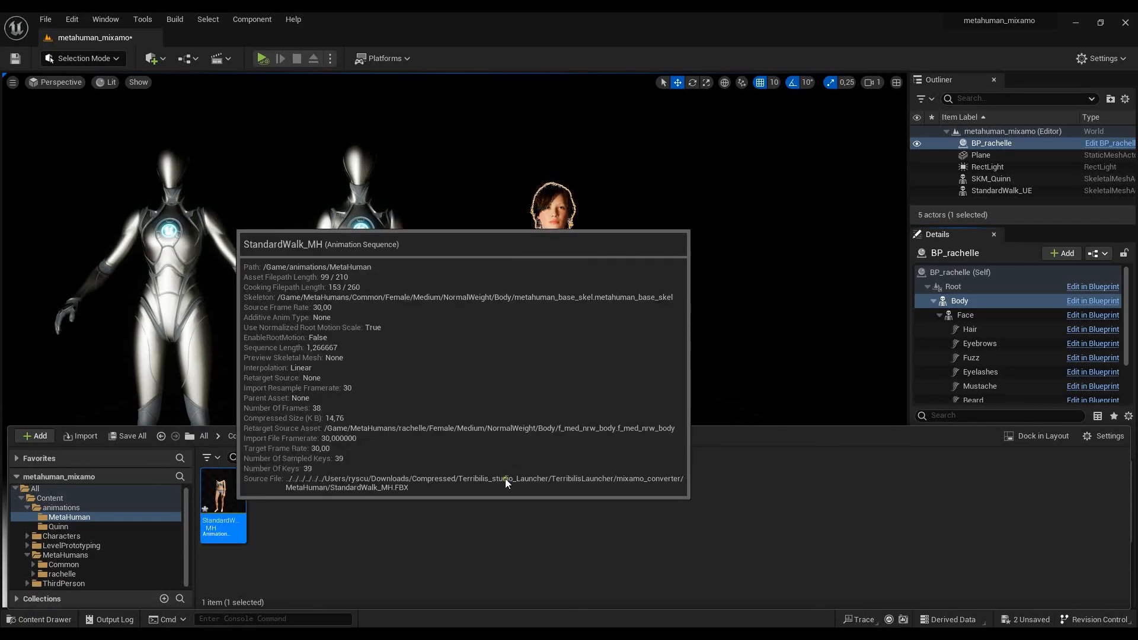
pyautogui.moveTo(774, 425); pyautogui.dragTo(805, 577)
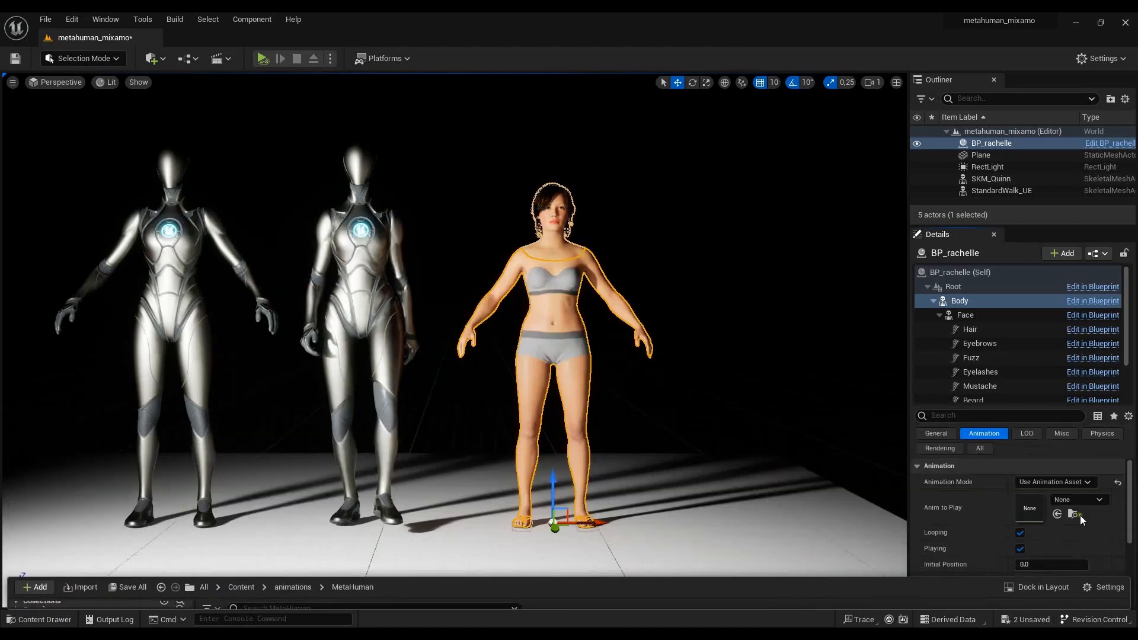
pyautogui.click(1058, 515)
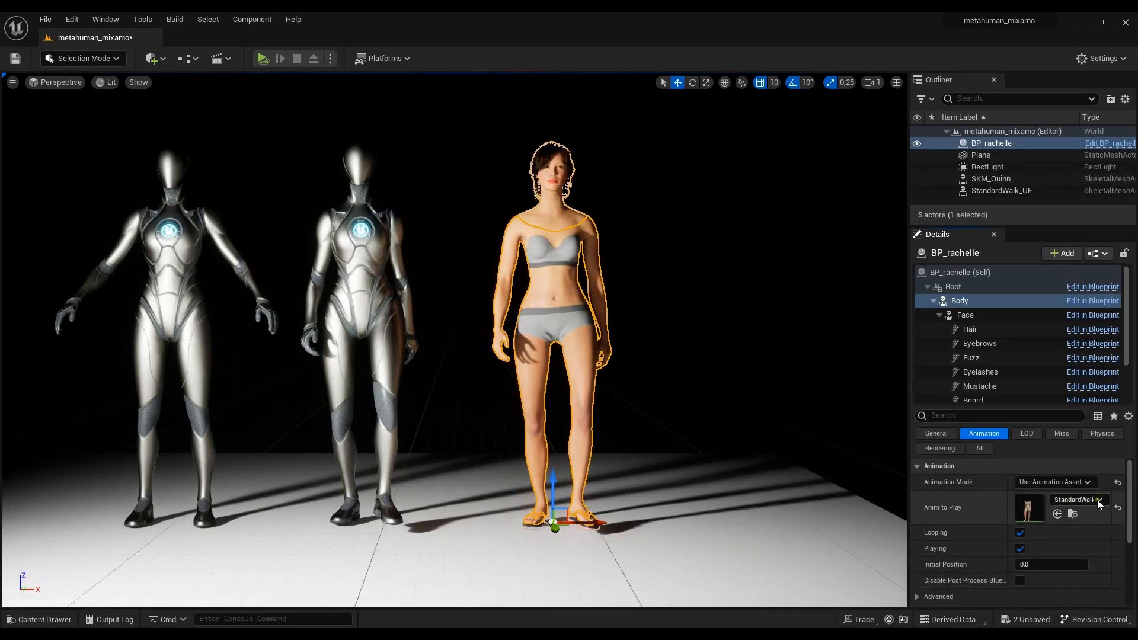
# - Review the animation assets available for the Body and reapply the StandardWalk_MH asset selected in the Content Drawer
pyautogui.click(1076, 500)
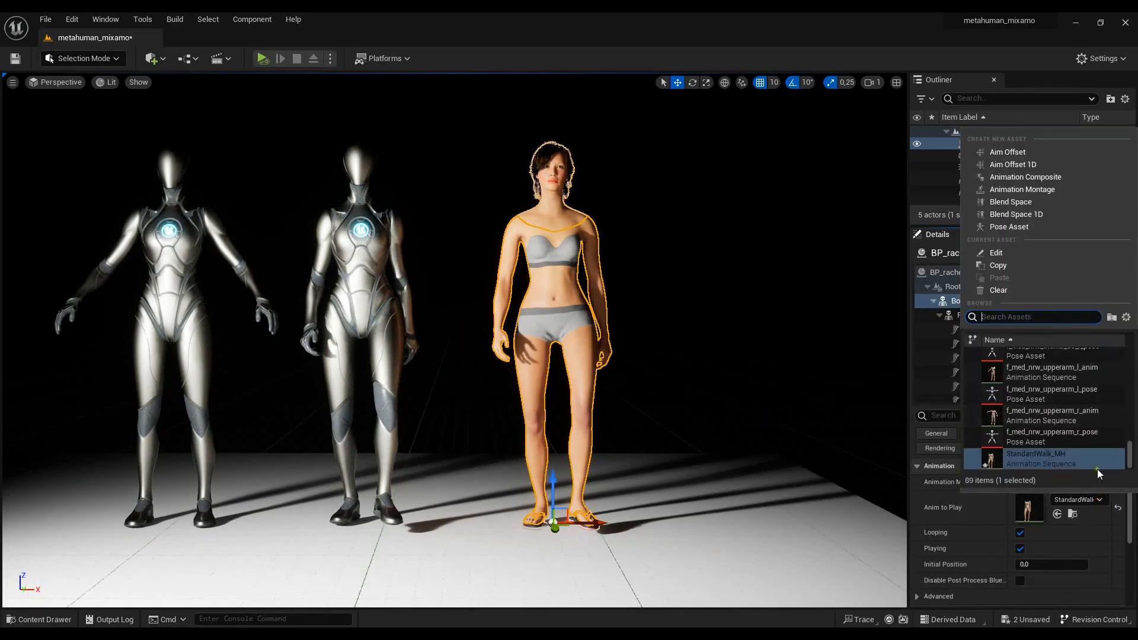
pyautogui.click(39, 620)
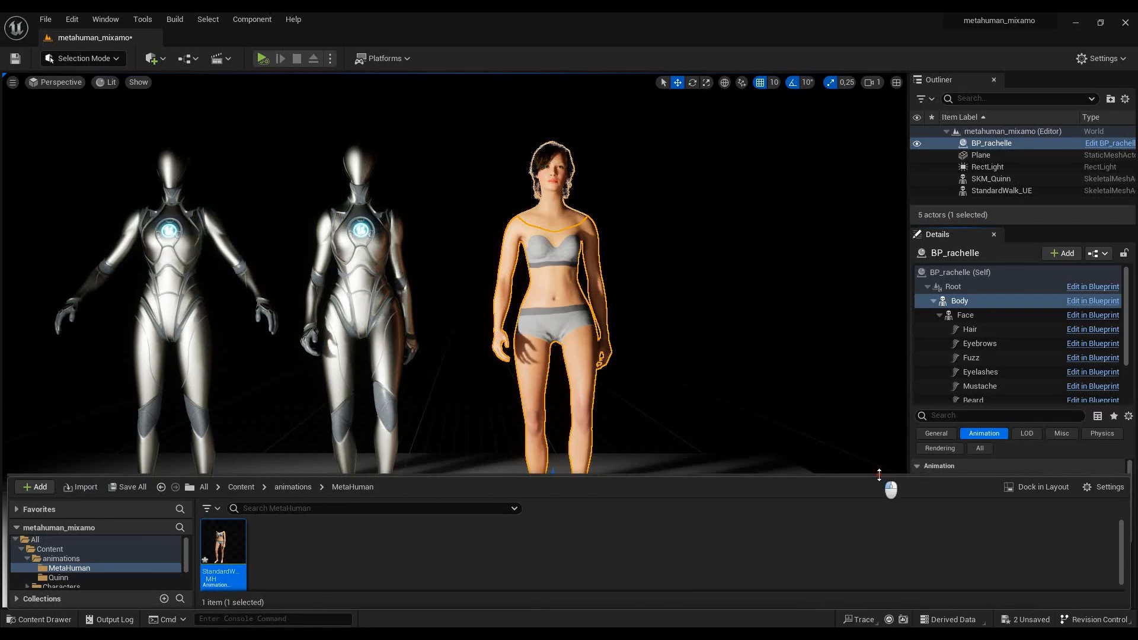
pyautogui.moveTo(879, 474); pyautogui.dragTo(879, 555)
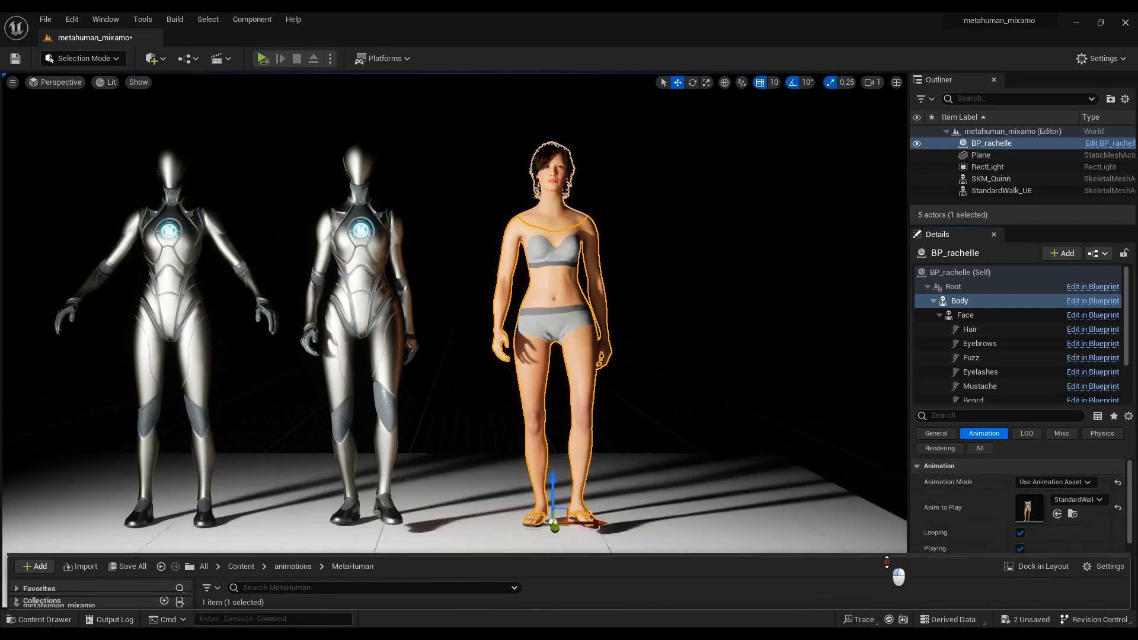
pyautogui.click(1058, 515)
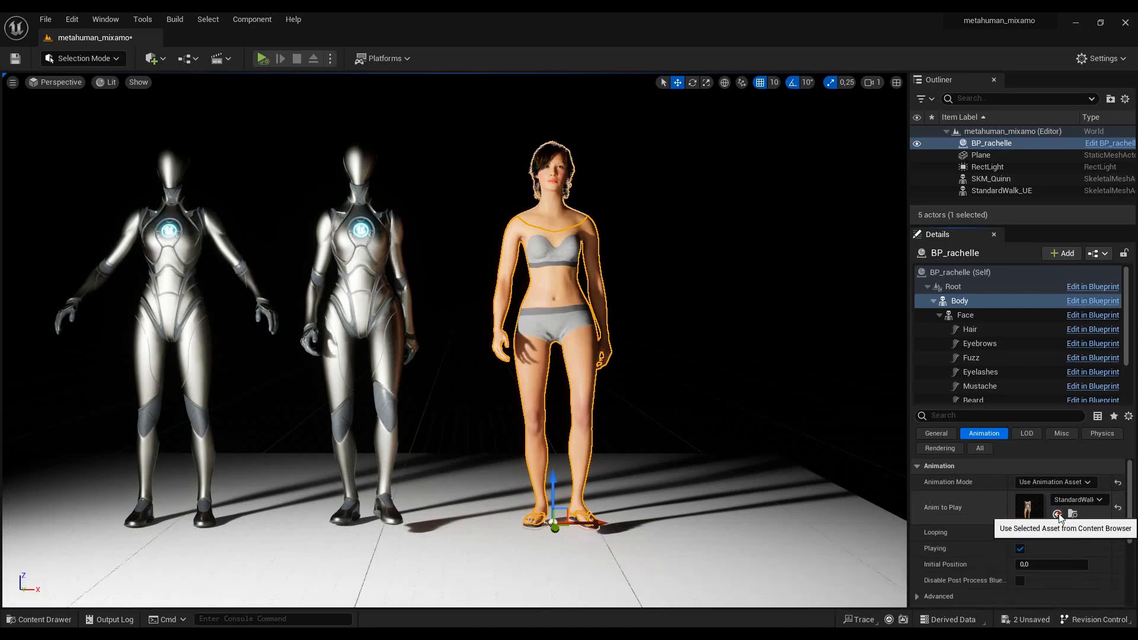
# - Select the StandardWalk_UE mannequin and move it along the X axis to location 100
pyautogui.click(723, 347)
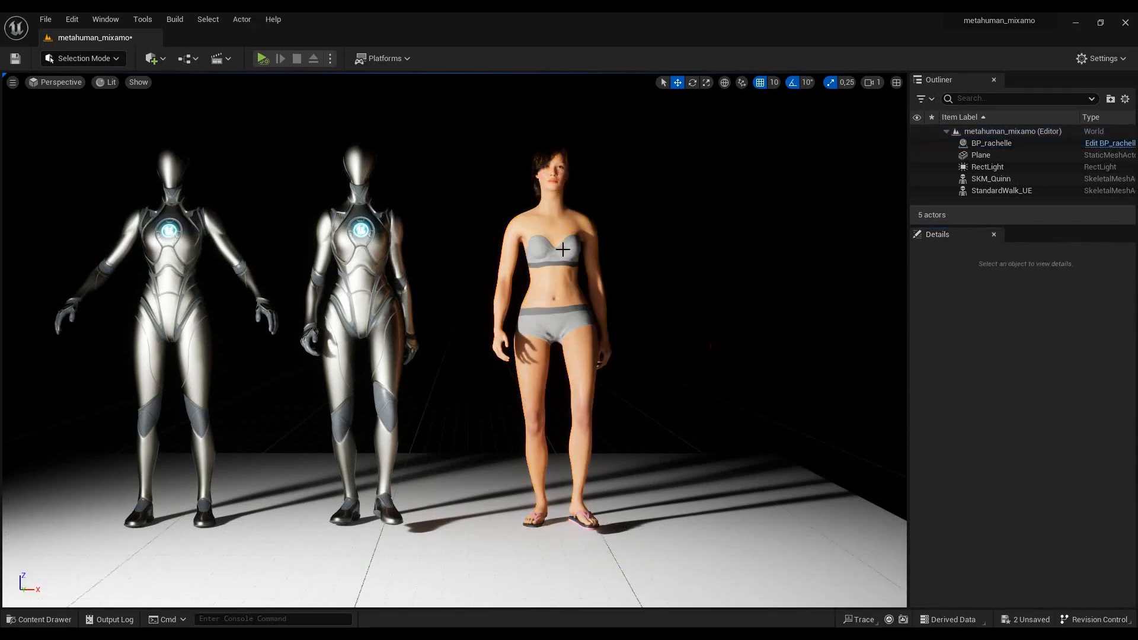
pyautogui.click(563, 259)
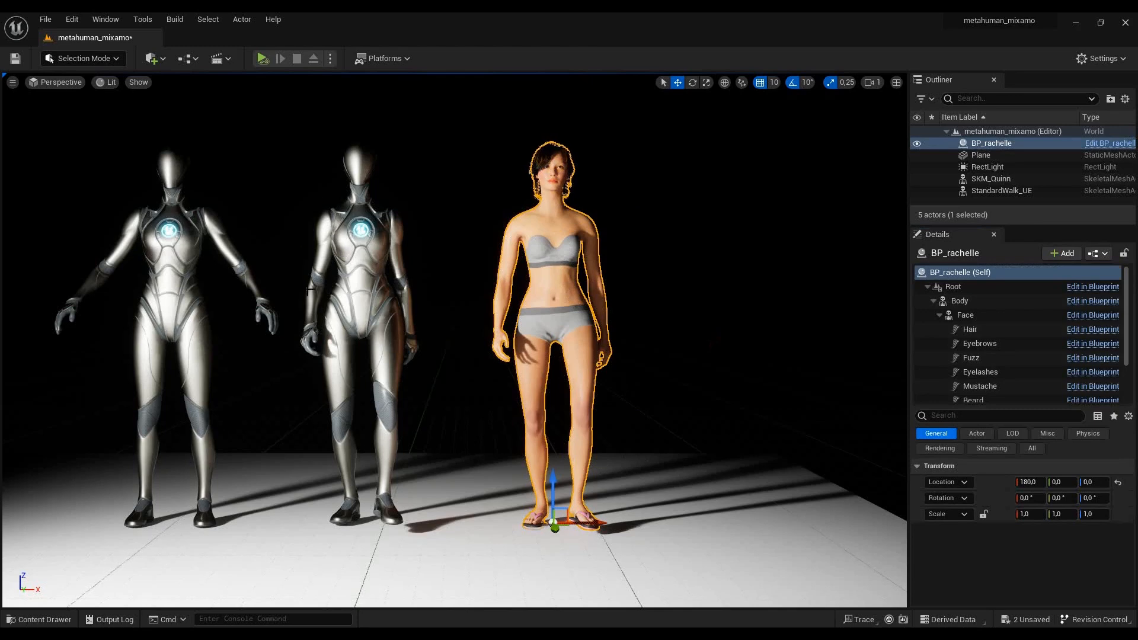
pyautogui.click(367, 242)
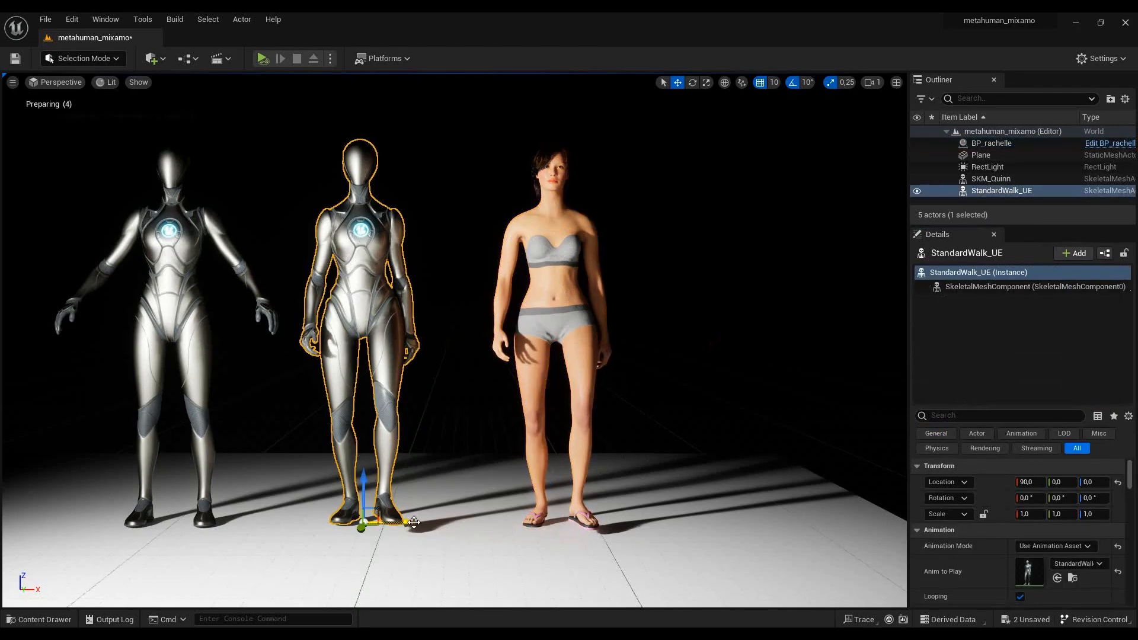
pyautogui.moveTo(413, 522); pyautogui.dragTo(448, 527)
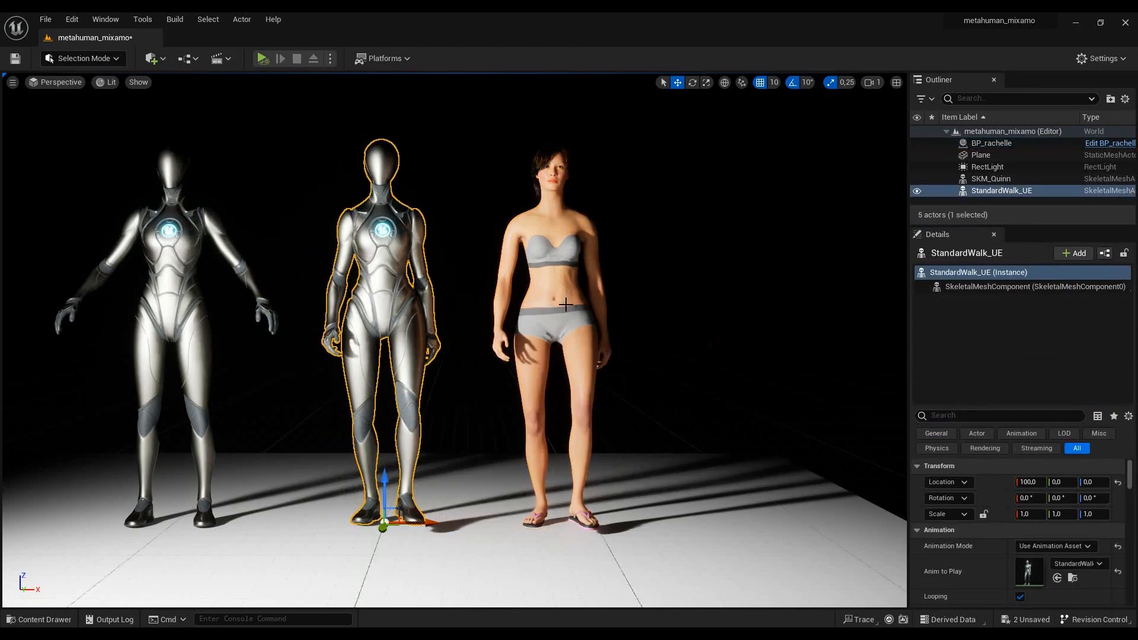
# - Select BP_rachelle, frame it in the viewport and inspect its applied pose with game view toggled on and off
pyautogui.click(566, 304)
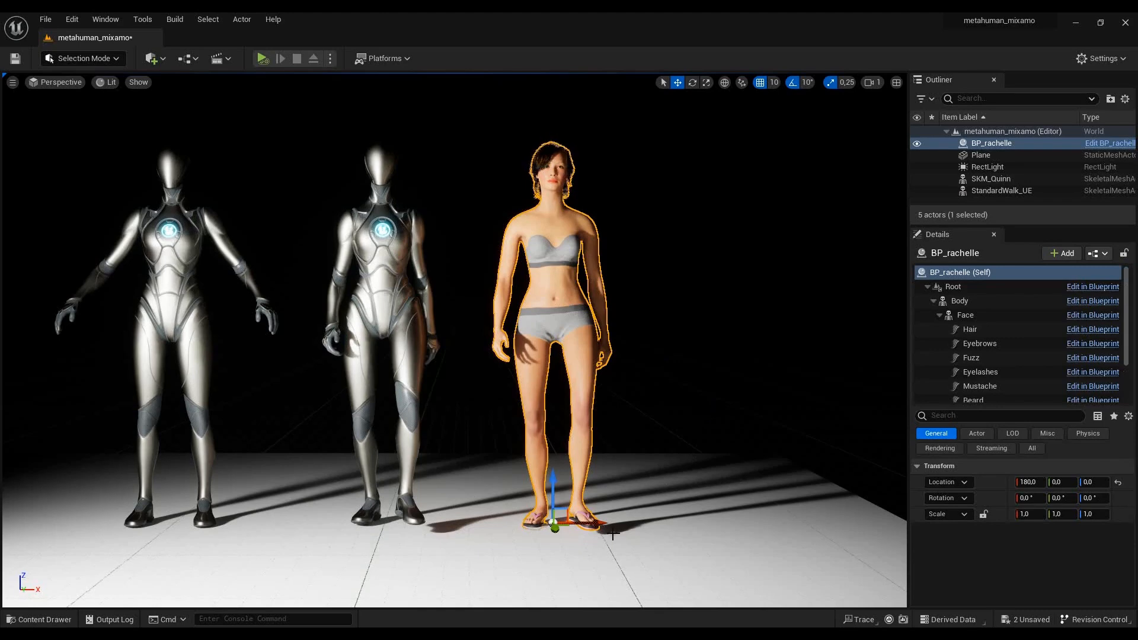
pyautogui.moveTo(740, 329); pyautogui.dragTo(780, 333)
pyautogui.press('g')
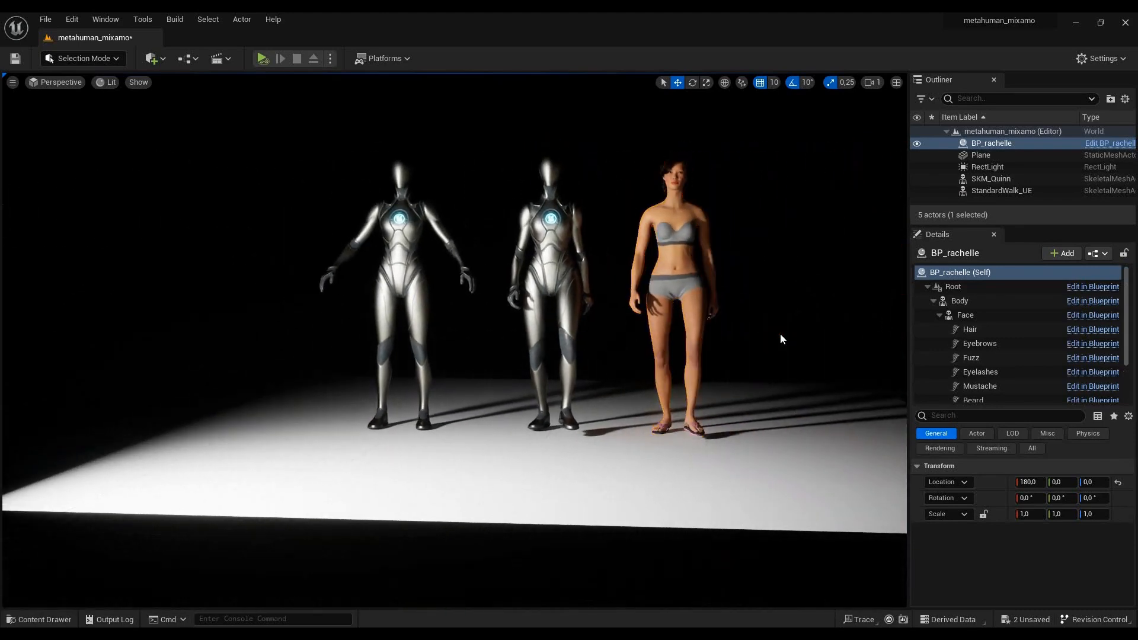
pyautogui.press('f')
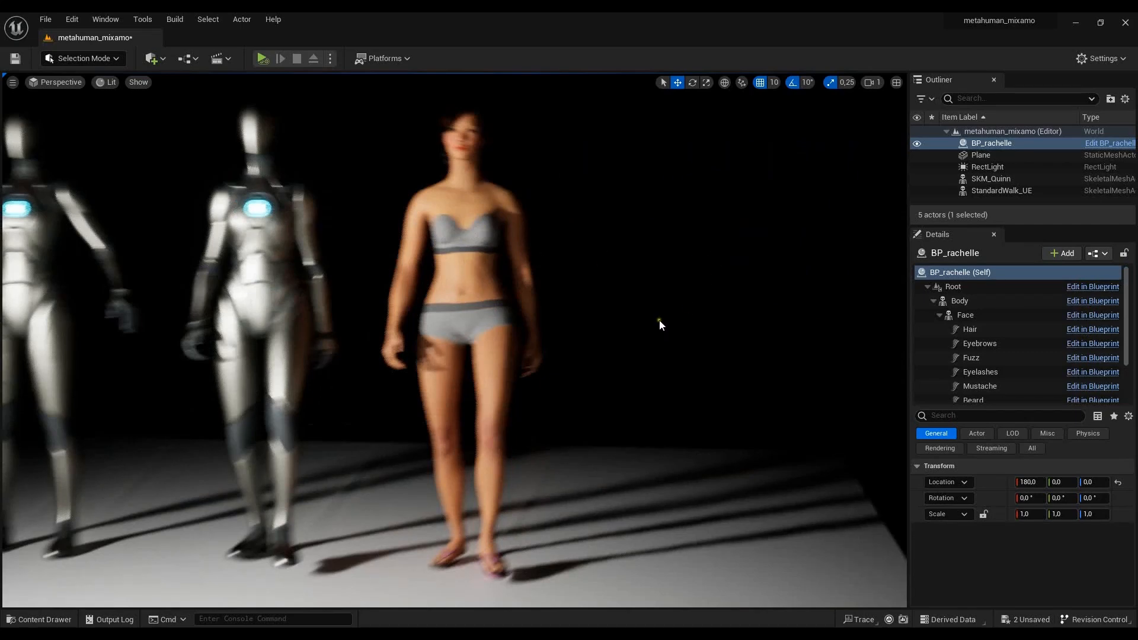
pyautogui.press('g')
pyautogui.moveTo(674, 328)
pyautogui.keyDown('alt'); pyautogui.mouseDown()
pyautogui.moveTo(452, 336)
pyautogui.moveTo(443, 305)
pyautogui.moveTo(692, 316)
pyautogui.moveTo(677, 325)
pyautogui.mouseUp(); pyautogui.keyUp('alt')
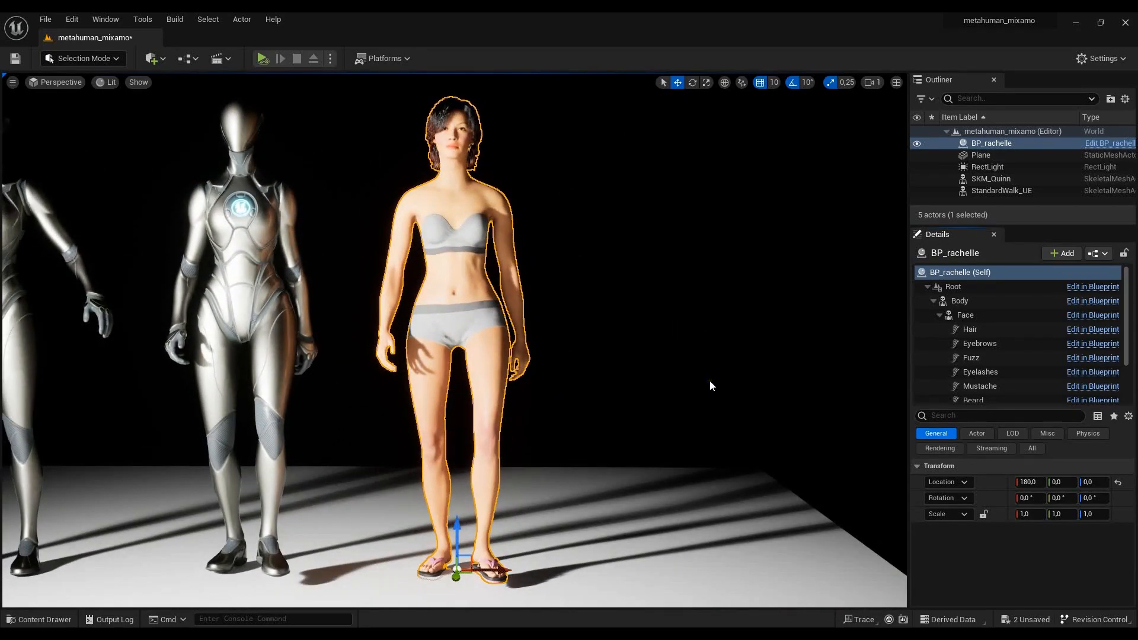
# - Open the StandardWalk_MH animation from the animations/MetaHuman folder and pause its playback at frame 4
pyautogui.click(37, 620)
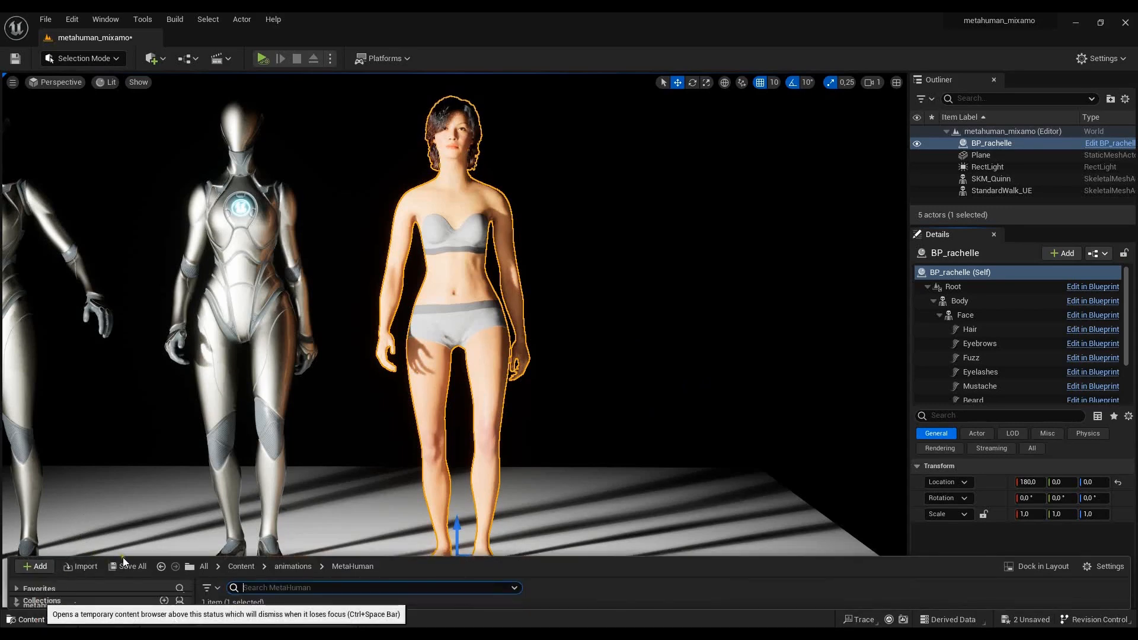
pyautogui.moveTo(587, 556); pyautogui.dragTo(582, 442)
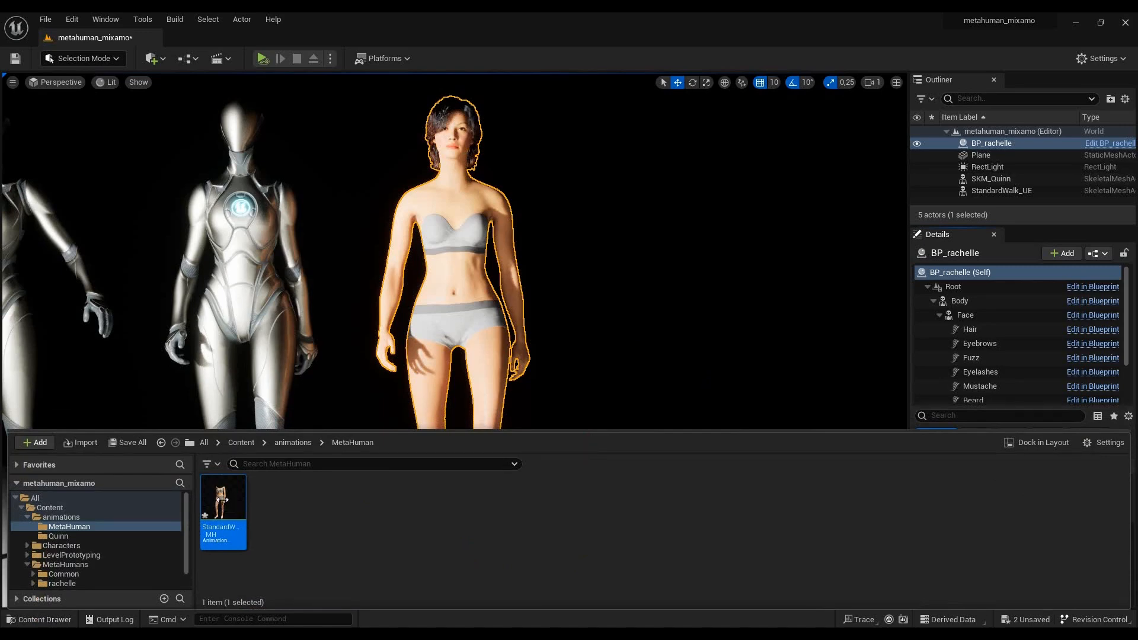
pyautogui.moveTo(222, 500); pyautogui.dragTo(605, 277)
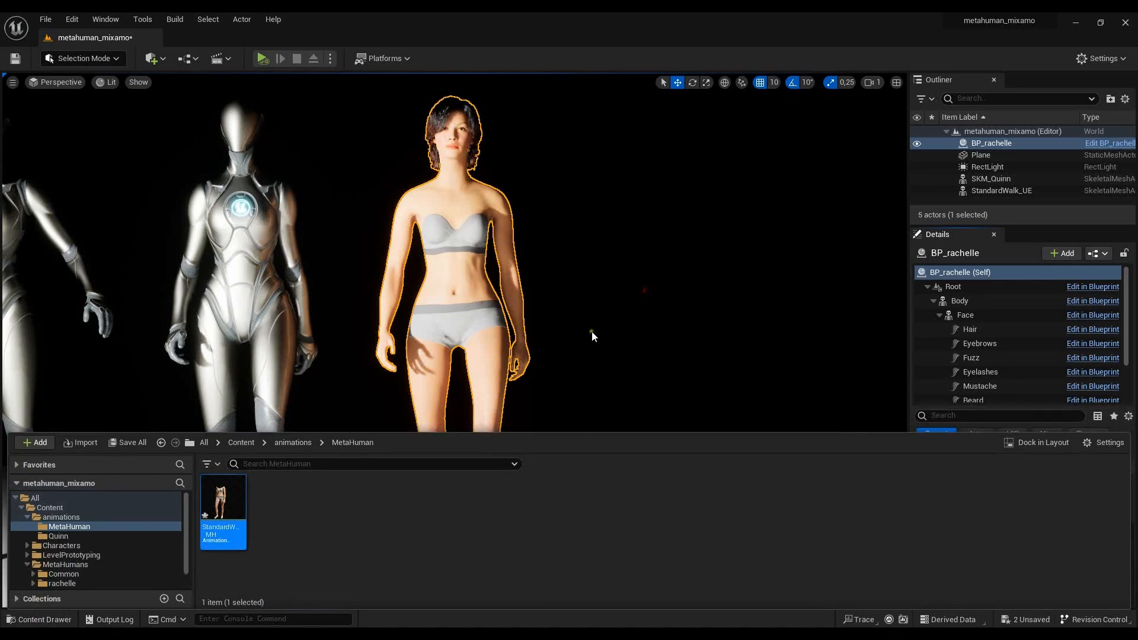
pyautogui.doubleClick(223, 500)
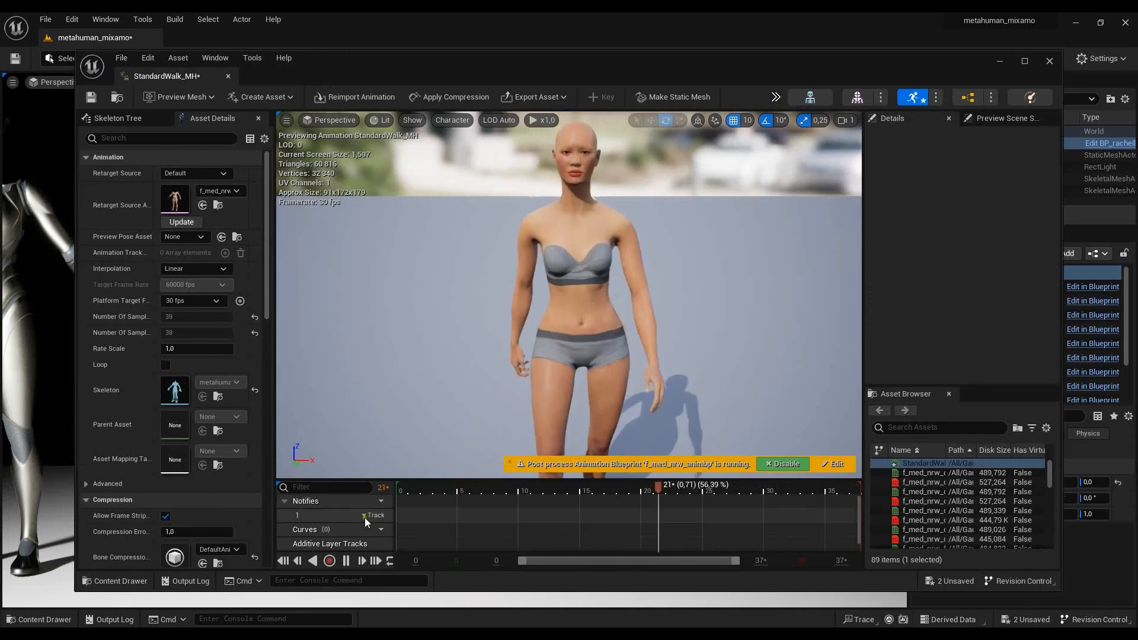
pyautogui.click(345, 561)
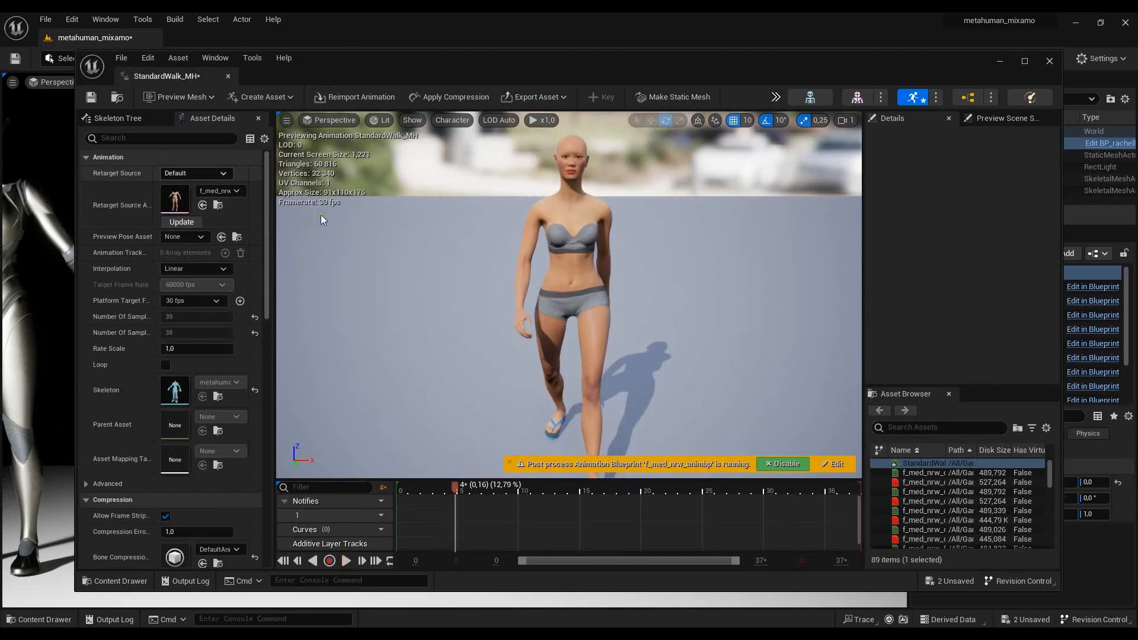
# - Check the retarget source asset of StandardWalk_MH and inspect the details of the f_med_nrw_body skeletal mesh
pyautogui.click(237, 191)
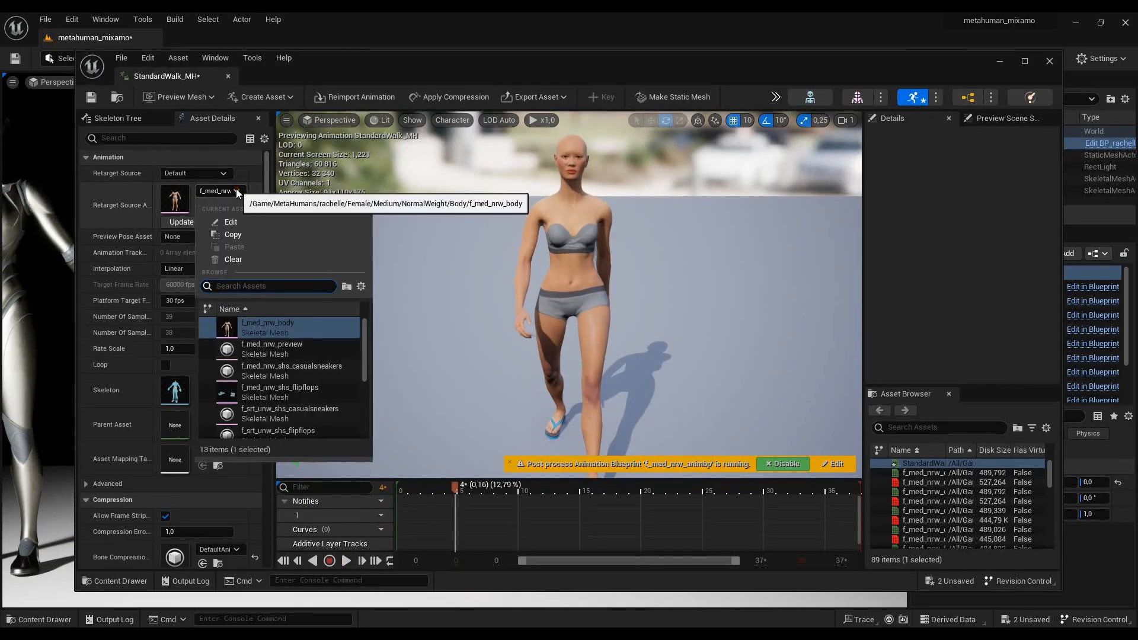
pyautogui.click(365, 351)
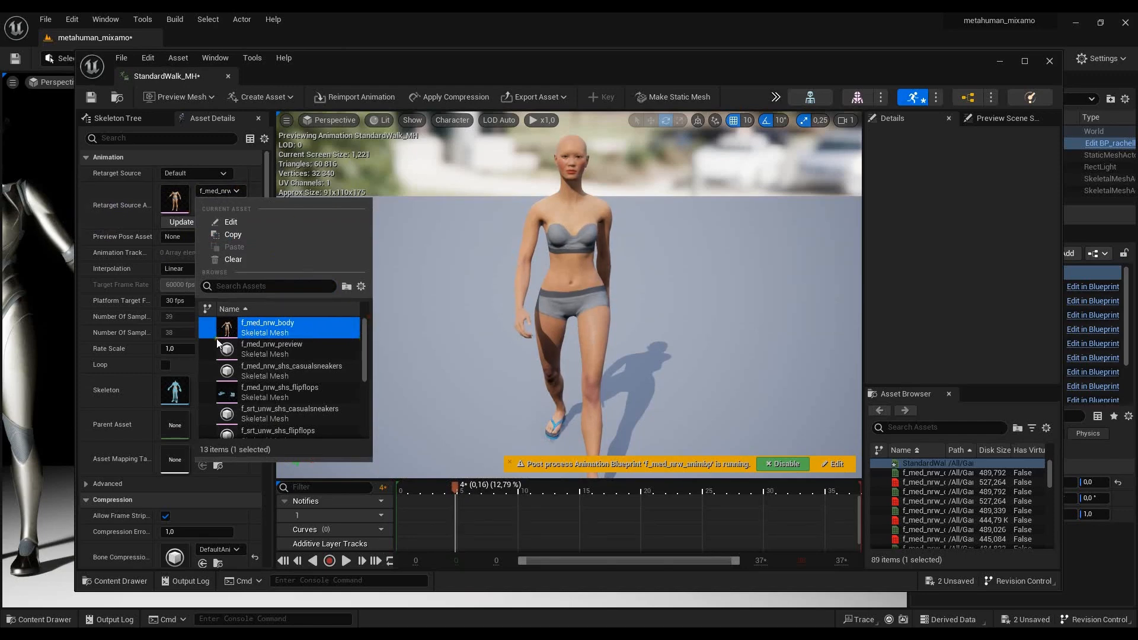
pyautogui.moveTo(273, 332)
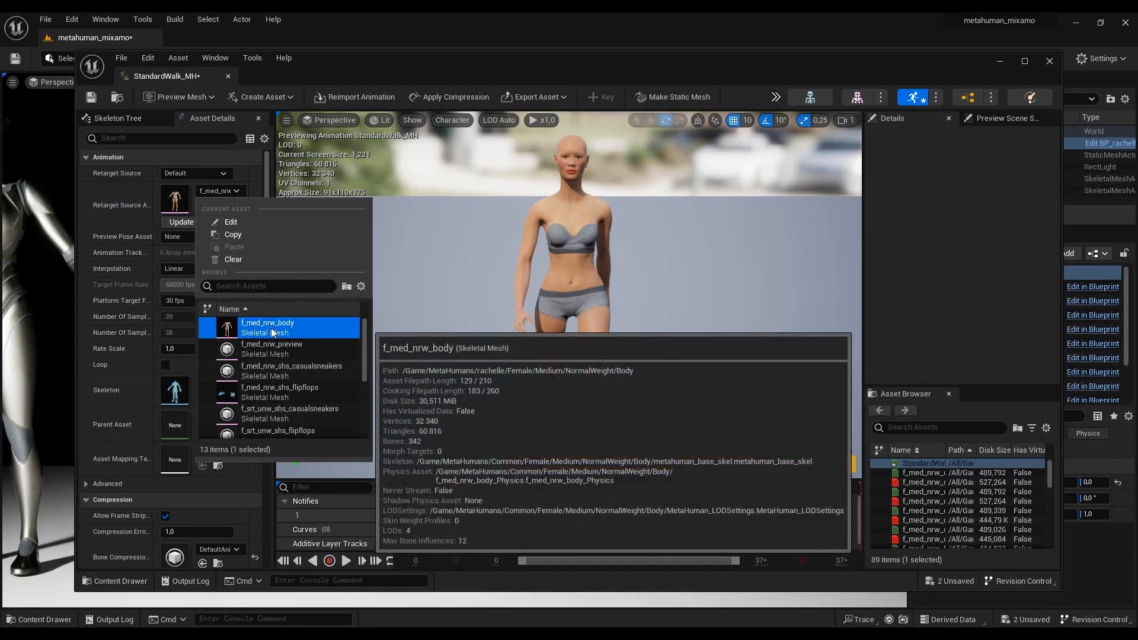
pyautogui.click(450, 272)
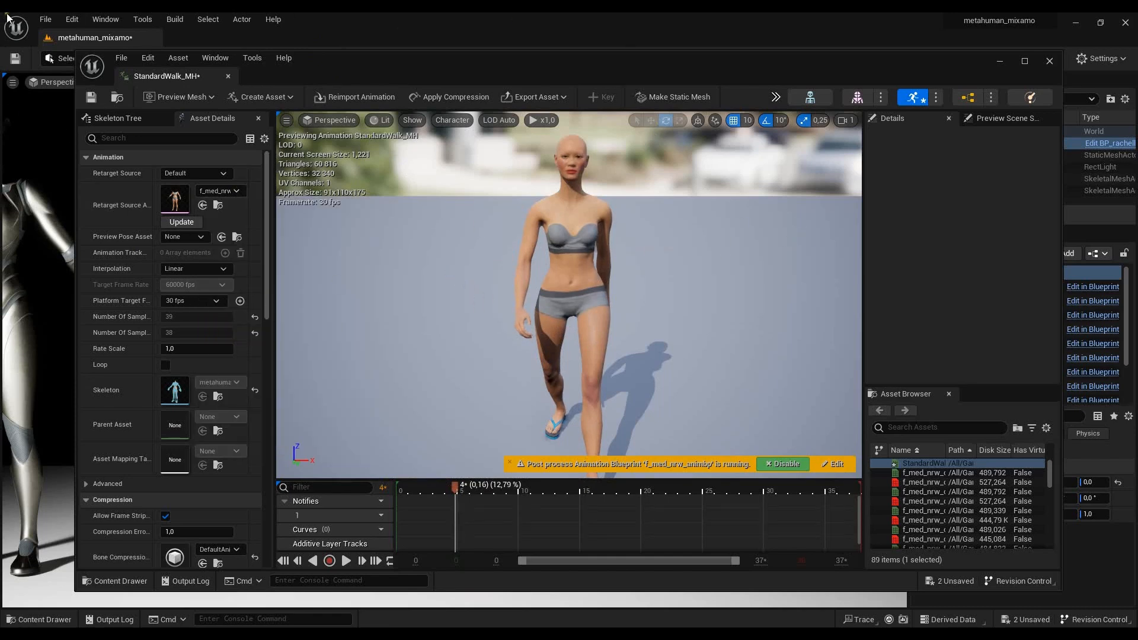
# - Maximize the animation editor and show the retargeting options for each bone in the skeleton tree
pyautogui.click(118, 118)
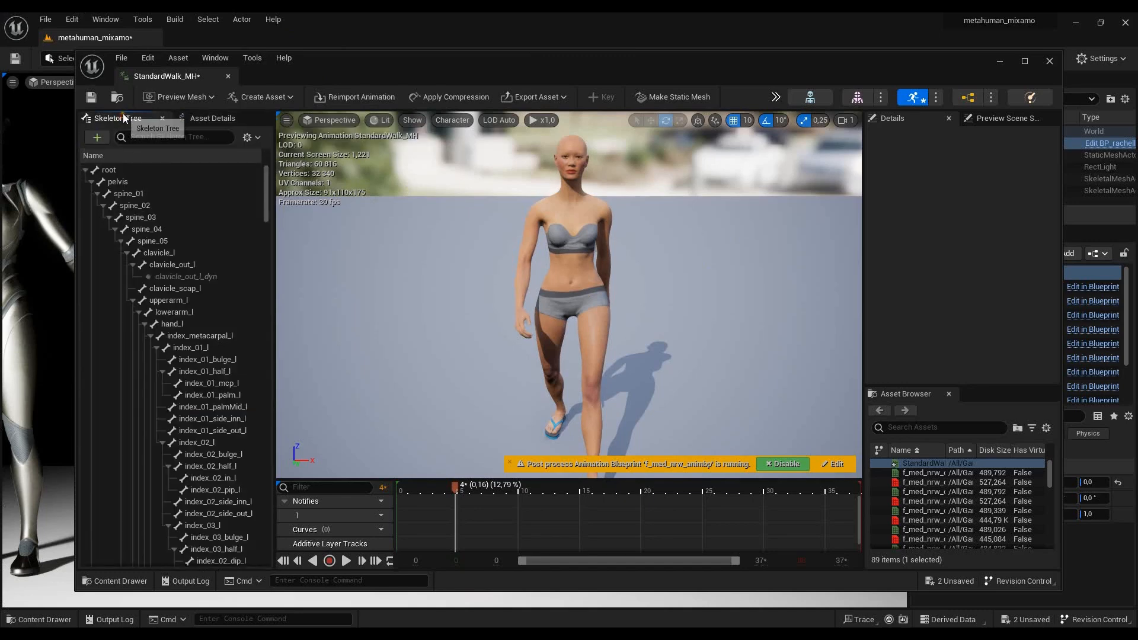
pyautogui.click(1023, 61)
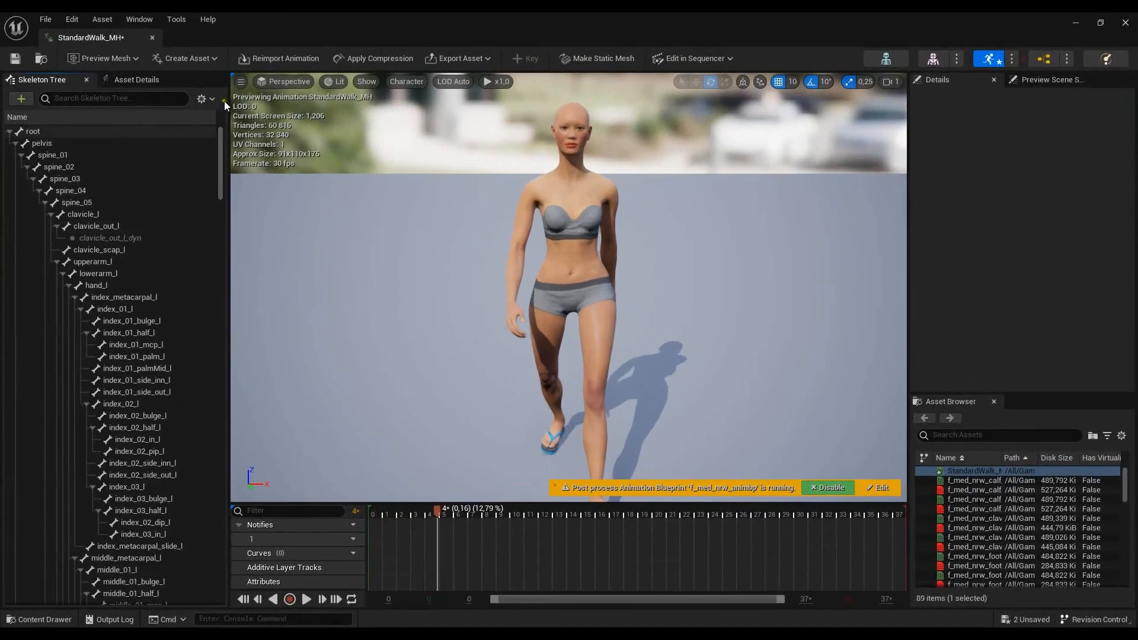
pyautogui.click(207, 99)
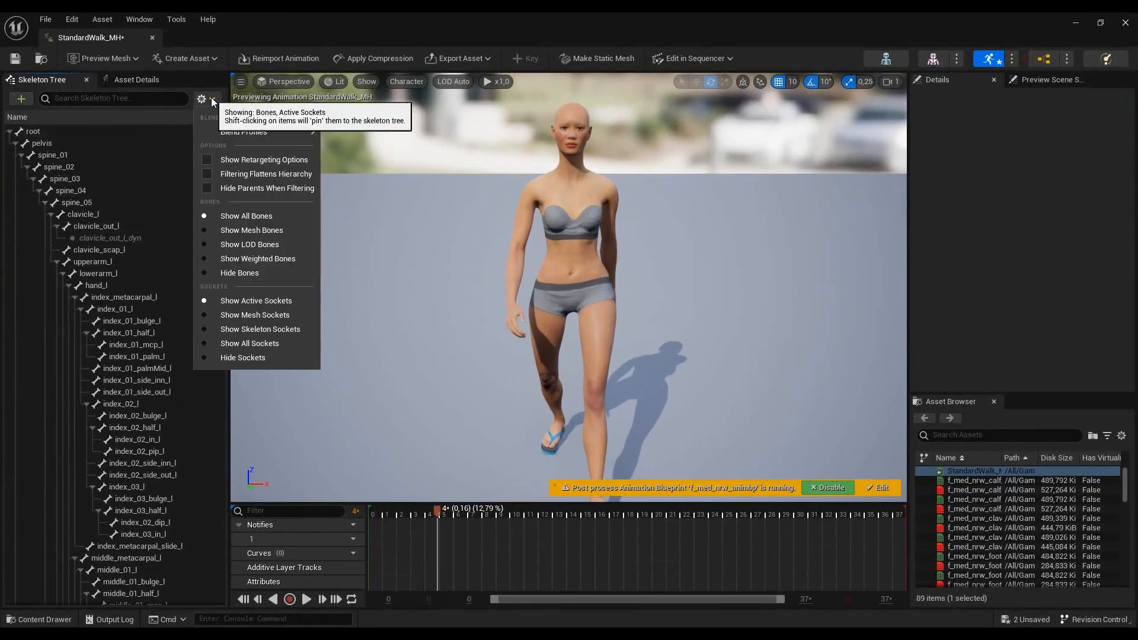
pyautogui.click(206, 160)
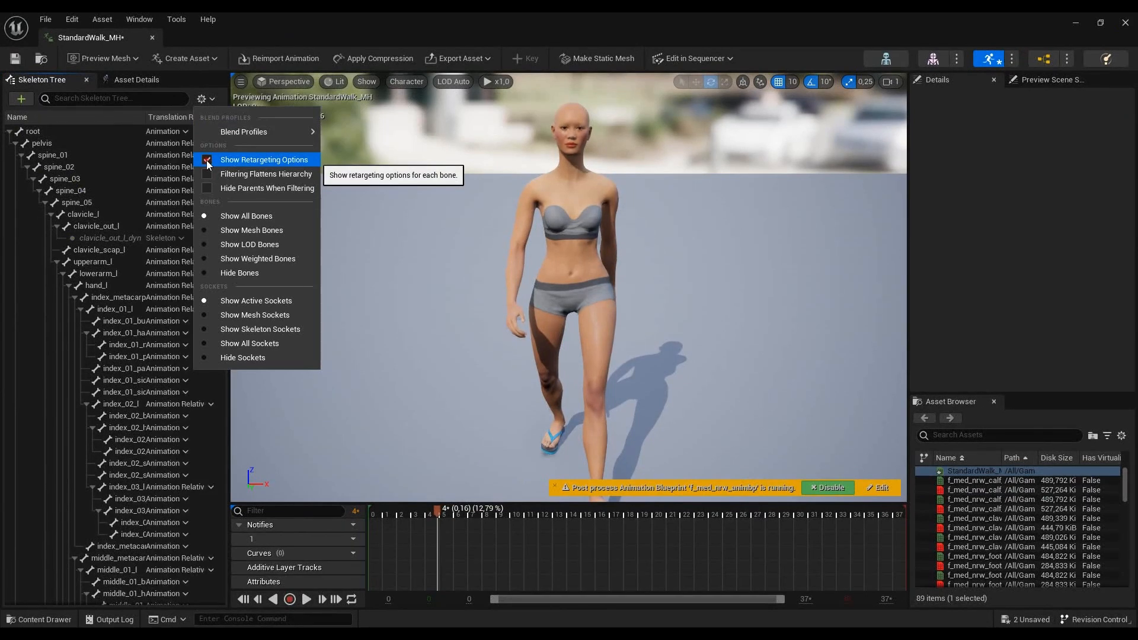
pyautogui.click(73, 117)
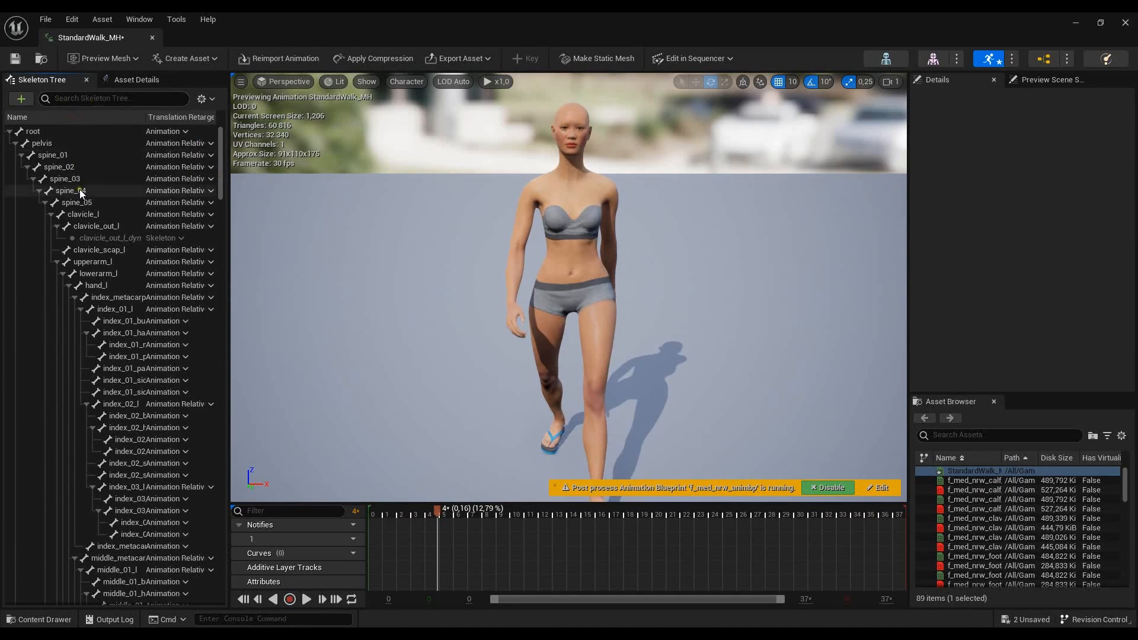
# - Recursively set the translation retargeting to Skeleton for every bone from spine_01 down to the last bone in the skeleton tree
pyautogui.click(58, 155)
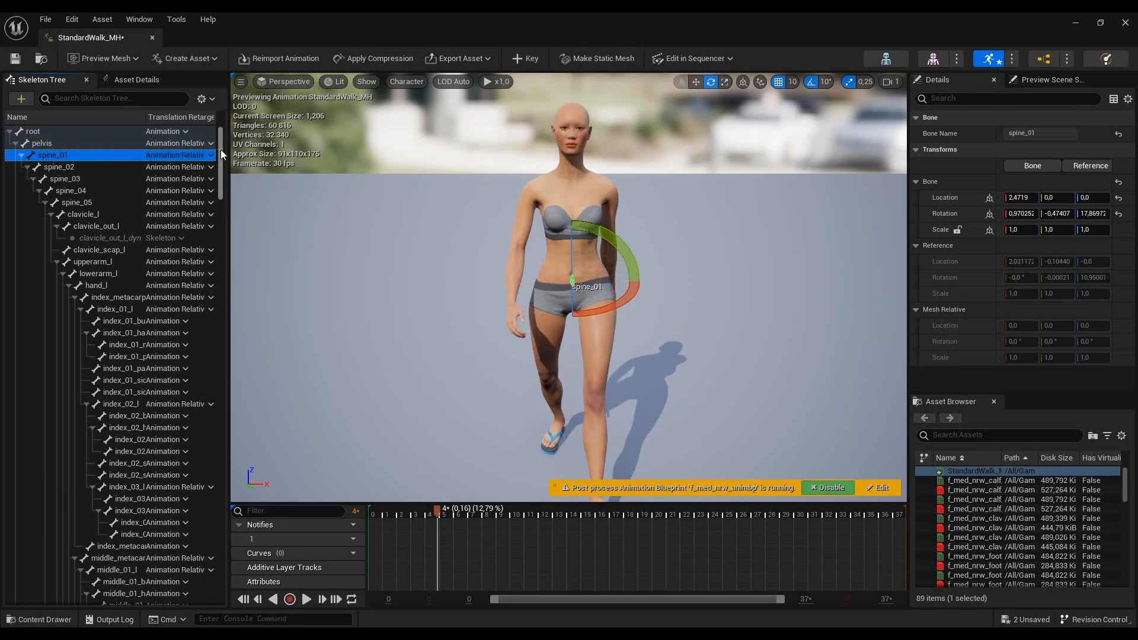
pyautogui.moveTo(221, 150); pyautogui.dragTo(228, 568)
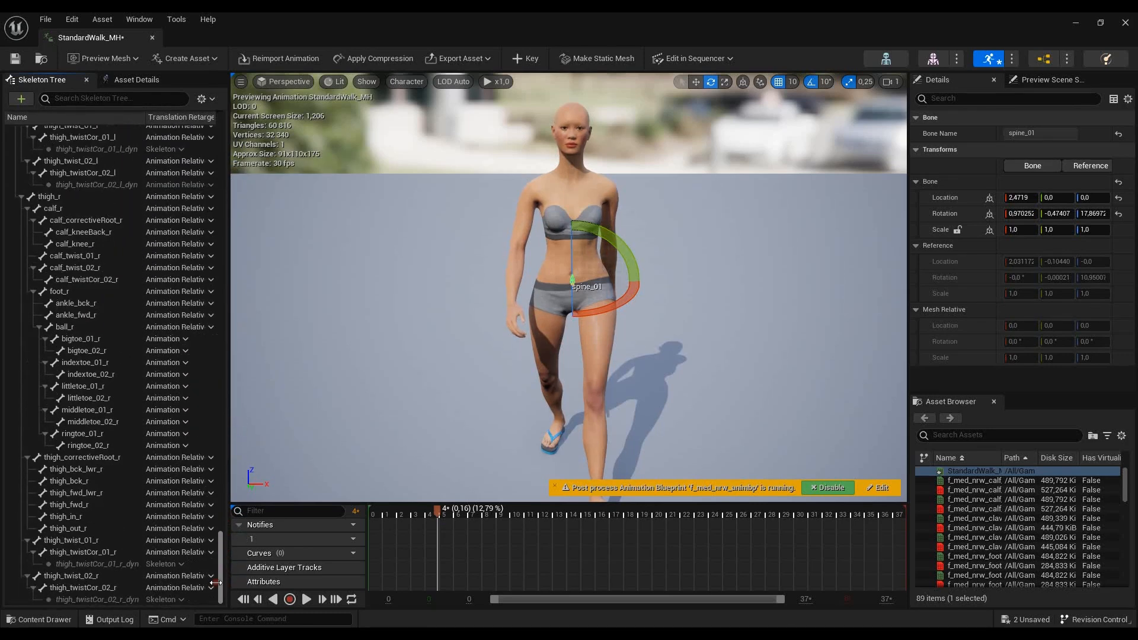
pyautogui.click(168, 597)
pyautogui.keyDown('shift'); pyautogui.click(97, 600); pyautogui.keyUp('shift')
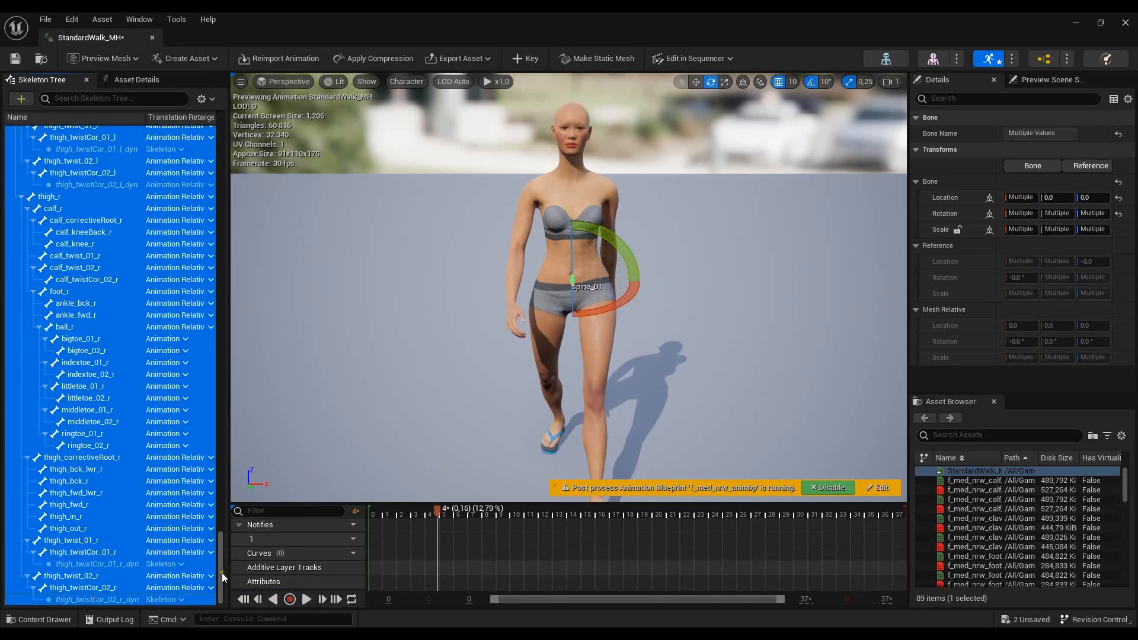
pyautogui.moveTo(222, 572); pyautogui.dragTo(245, 136)
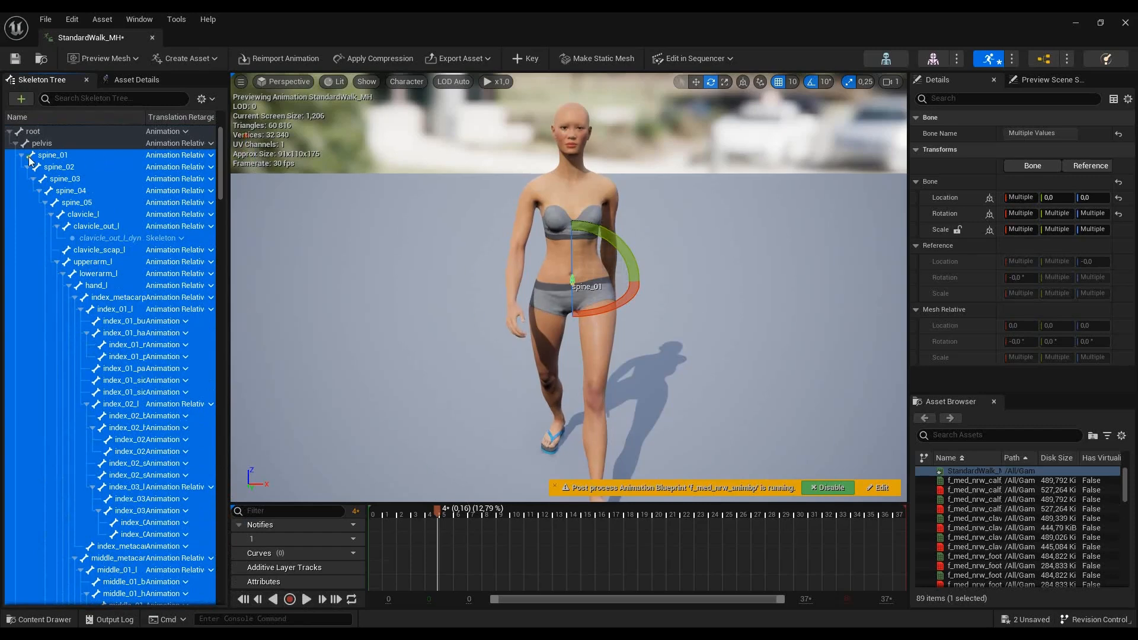
pyautogui.rightClick(72, 177)
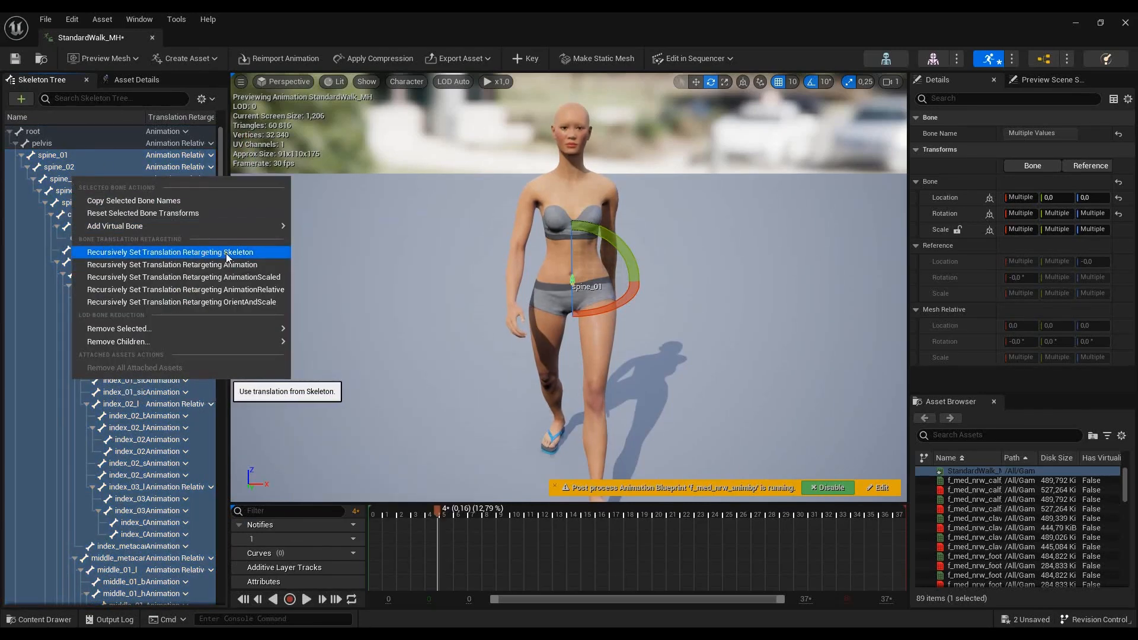
pyautogui.click(189, 253)
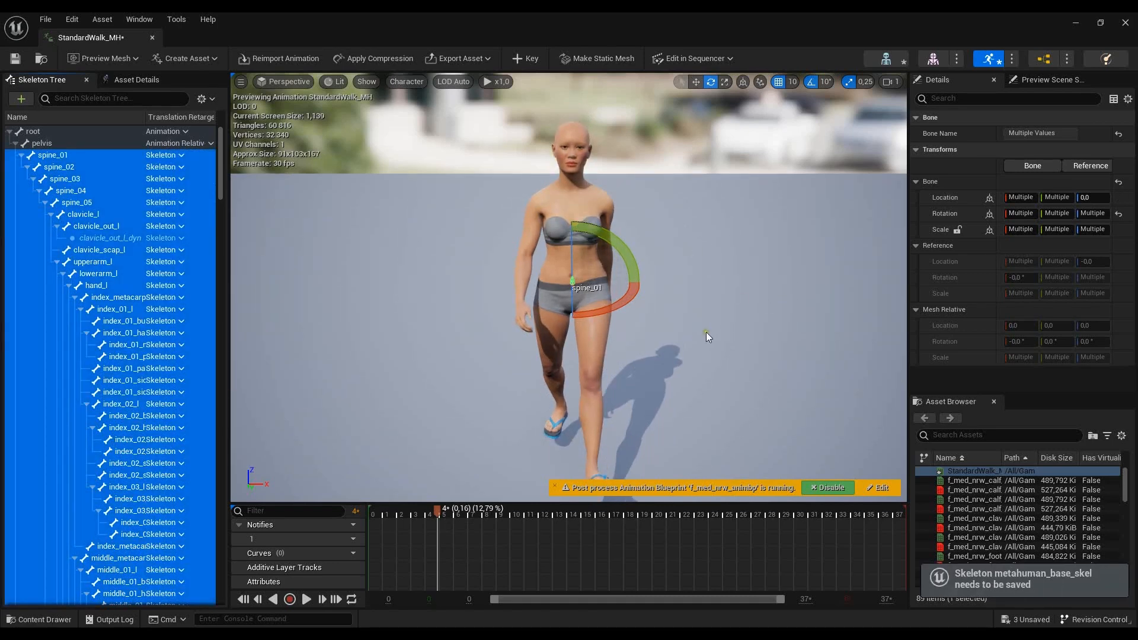
# - Review the walk's playback in the preview, pausing at frame 8, and save StandardWalk_MH before closing its editor
pyautogui.moveTo(706, 332)
pyautogui.mouseDown(button='right')
pyautogui.moveTo(717, 339)
pyautogui.moveTo(702, 329)
pyautogui.mouseUp(button='right')
pyautogui.scroll(-5, 653, 307)
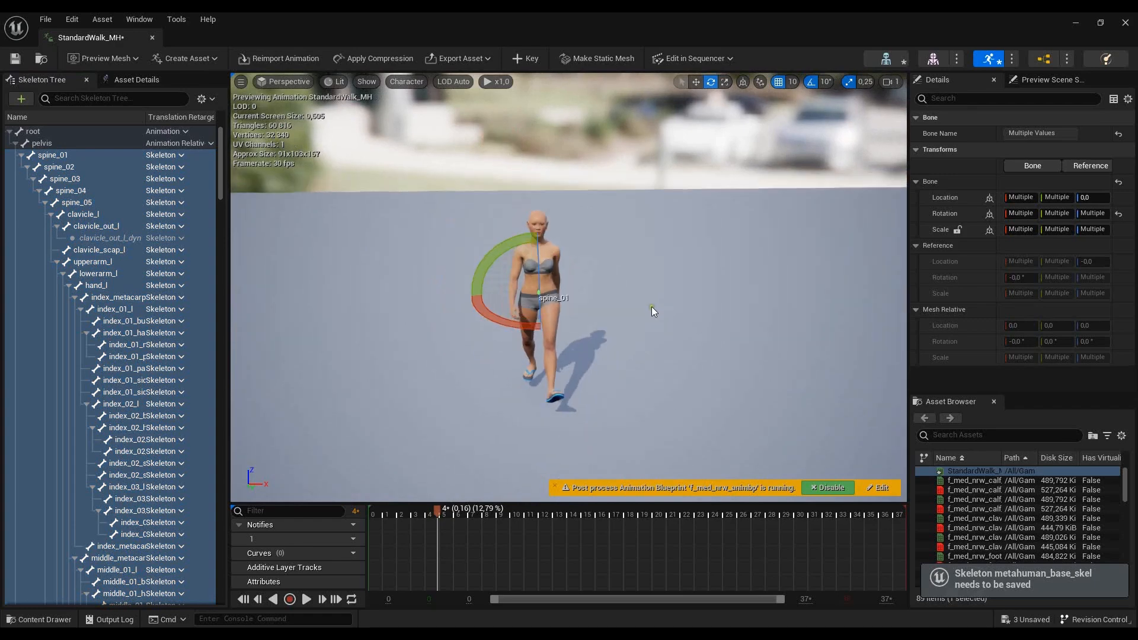
pyautogui.moveTo(599, 309); pyautogui.dragTo(699, 298)
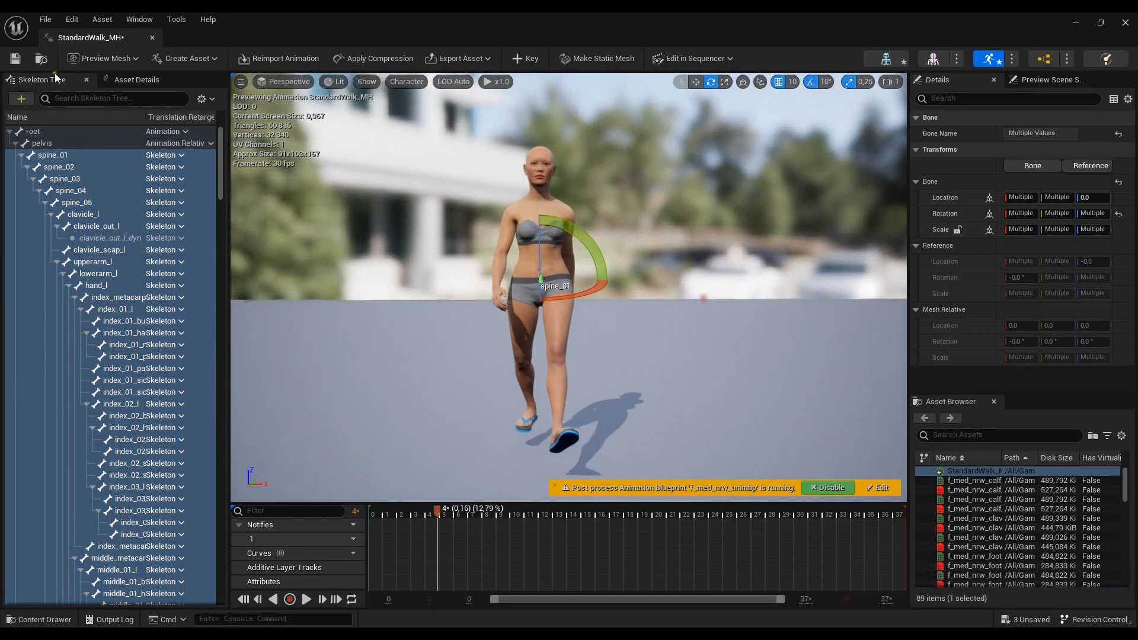
pyautogui.click(306, 600)
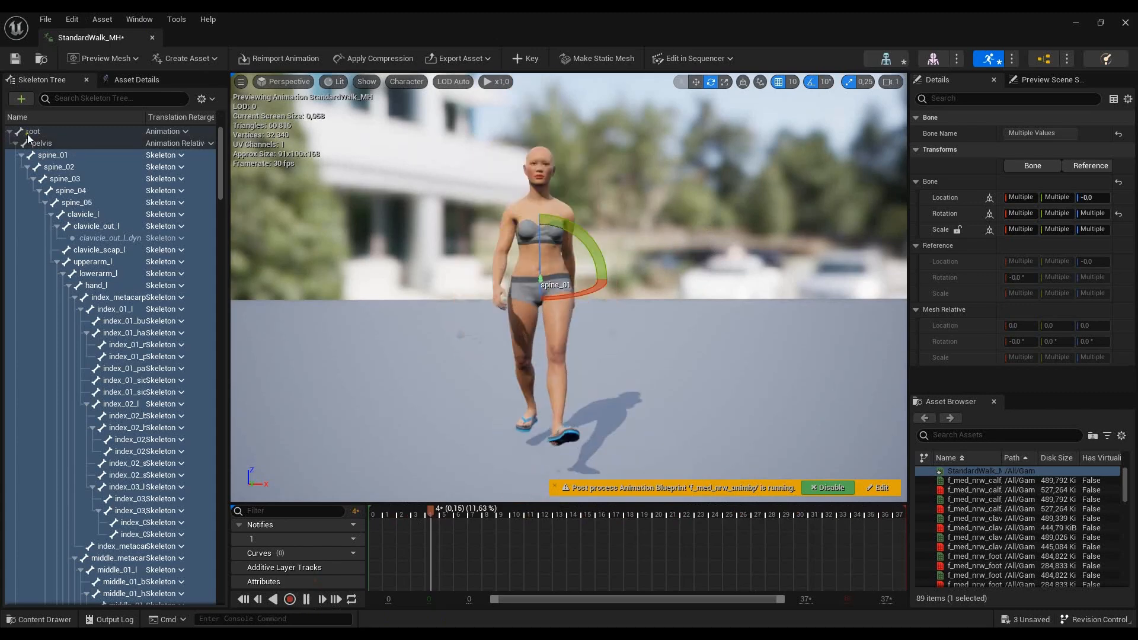
pyautogui.click(306, 601)
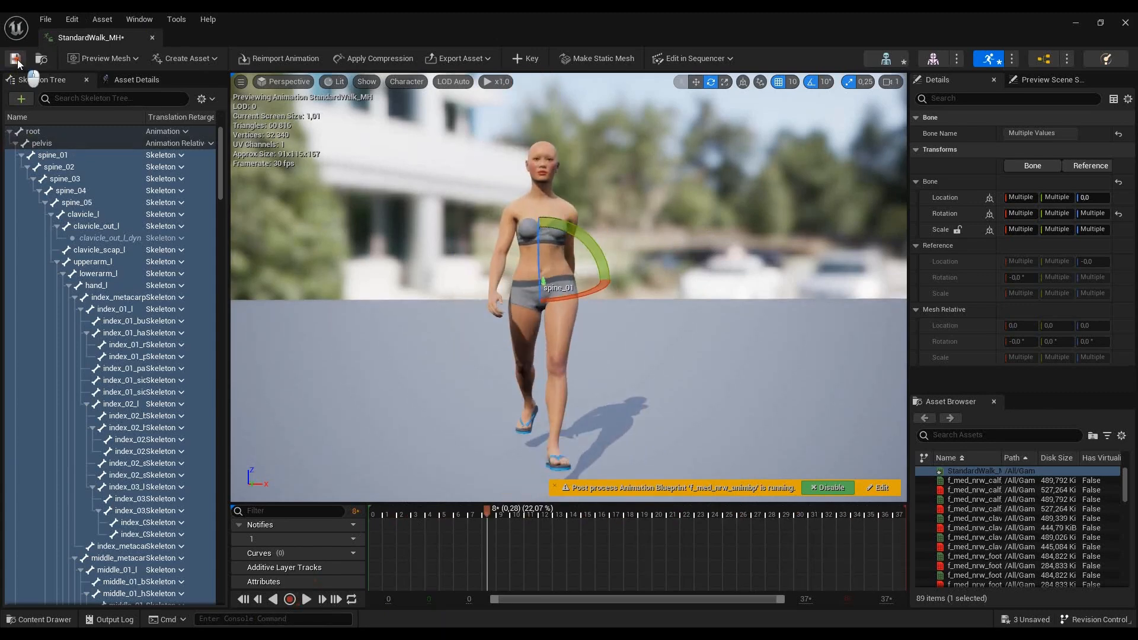
pyautogui.click(15, 59)
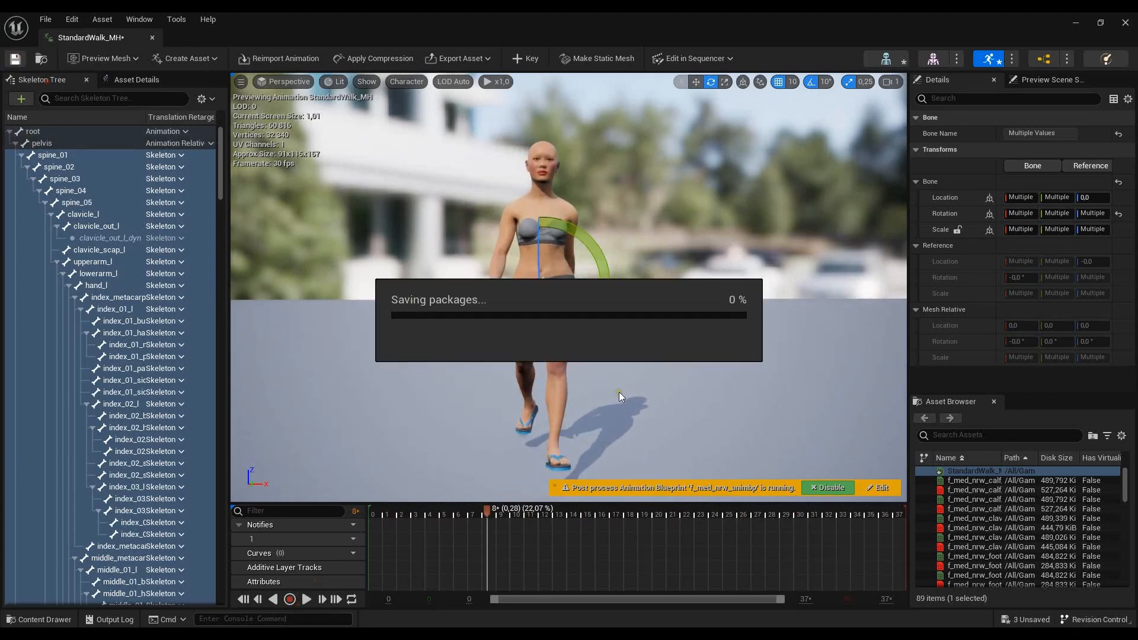
pyautogui.click(1128, 23)
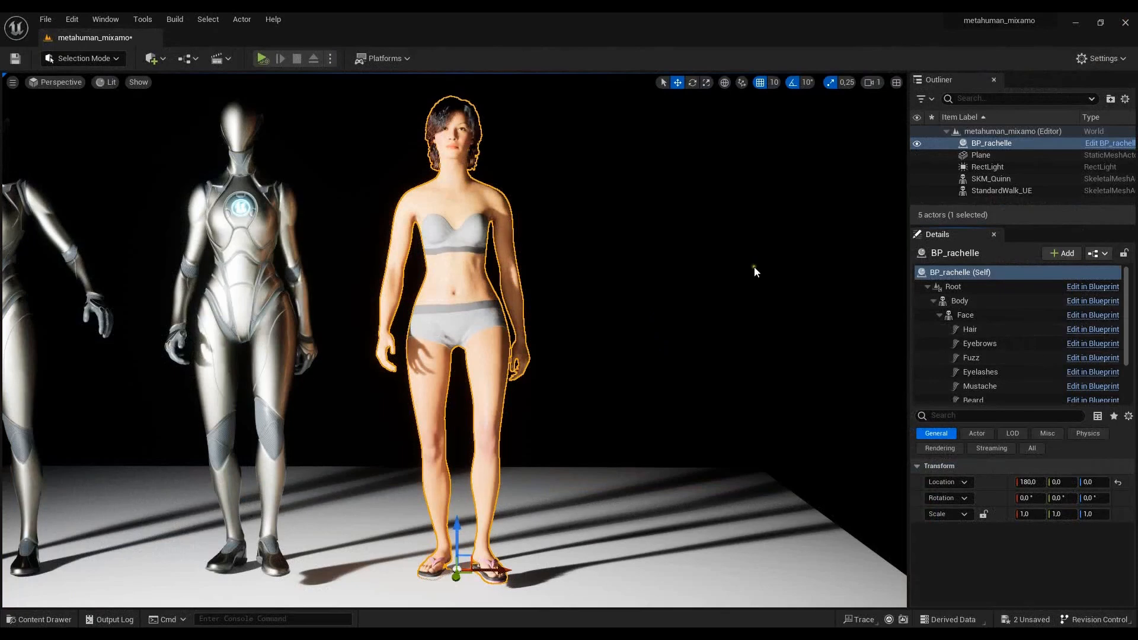
# - Clear the animation on BP_rachelle's Body component and assign StandardWalk_MH from the animations/MetaHuman folder as its Anim to Play
pyautogui.click(41, 620)
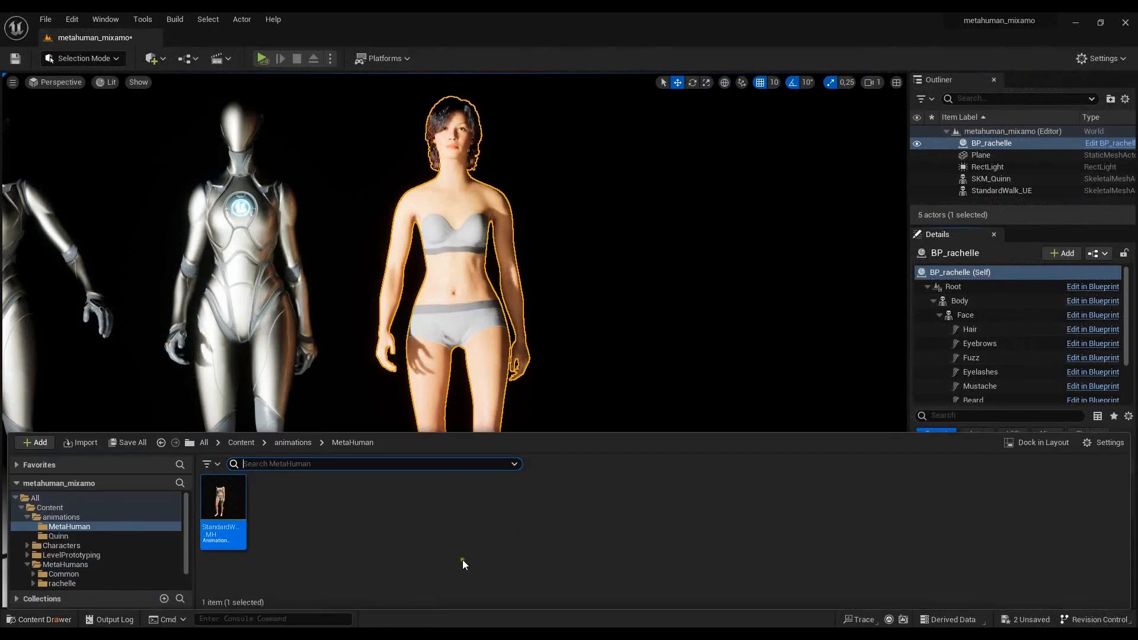
pyautogui.rightClick(1006, 467)
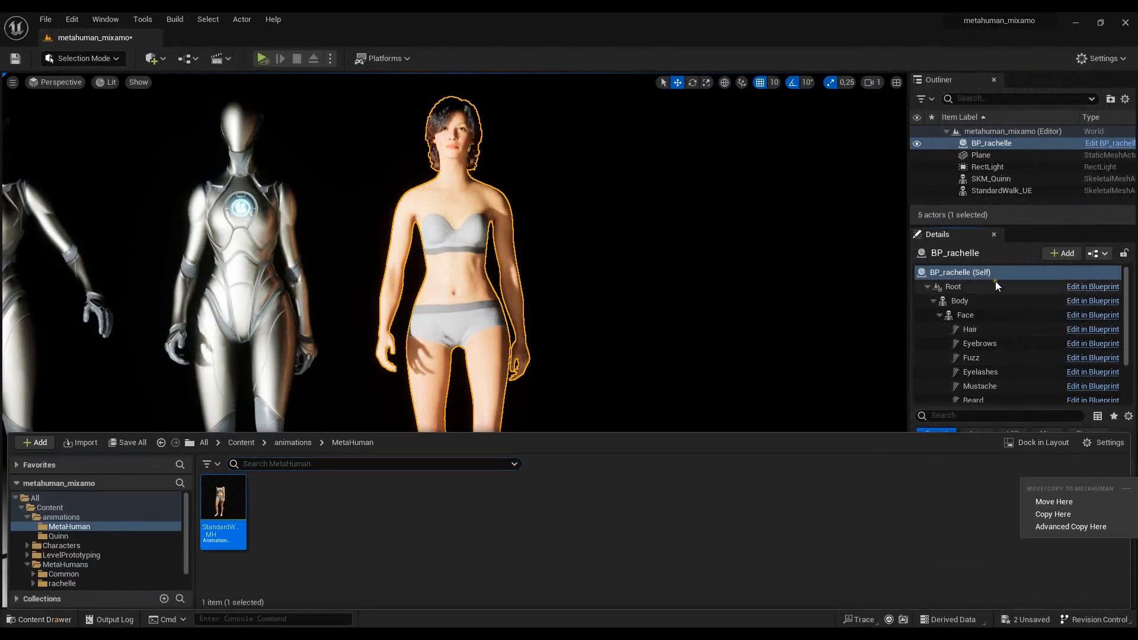
pyautogui.click(973, 299)
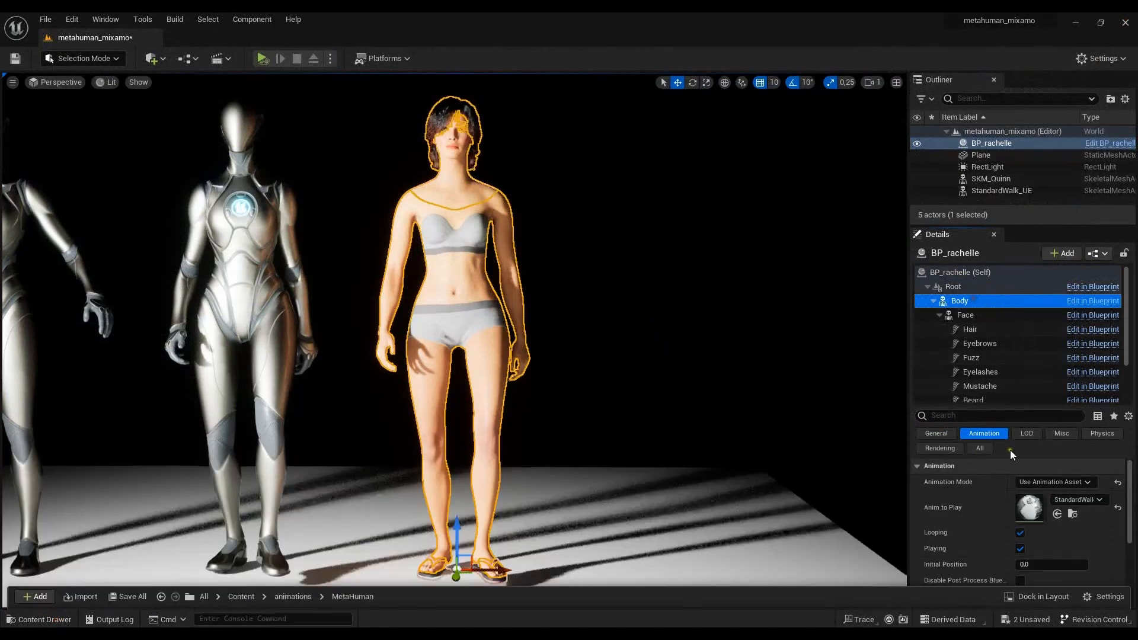
pyautogui.click(1117, 509)
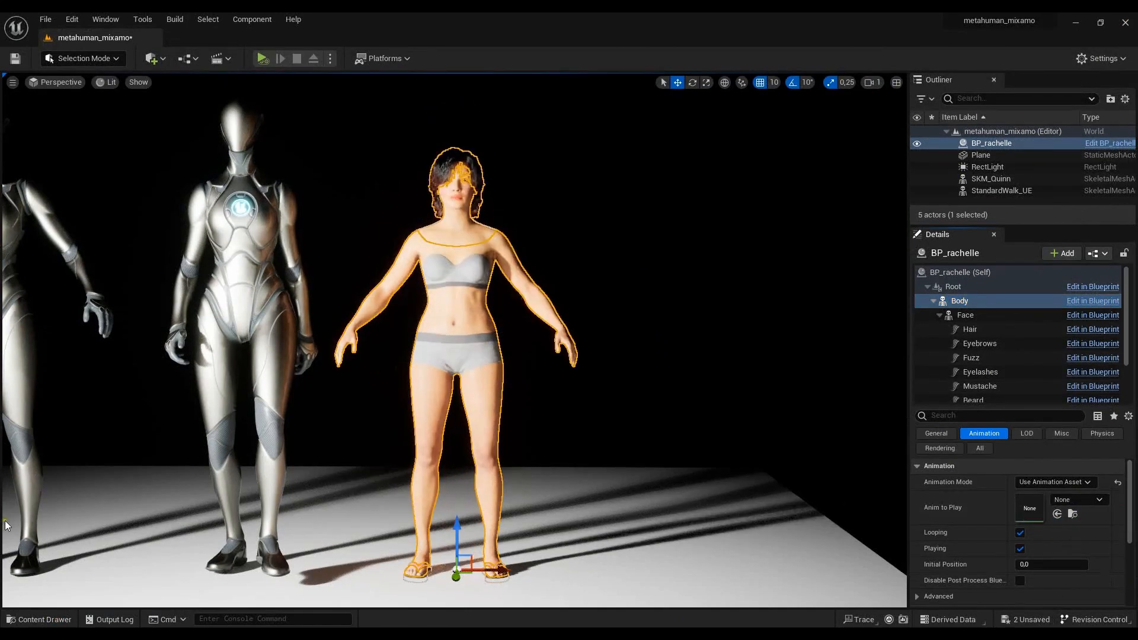
pyautogui.click(39, 620)
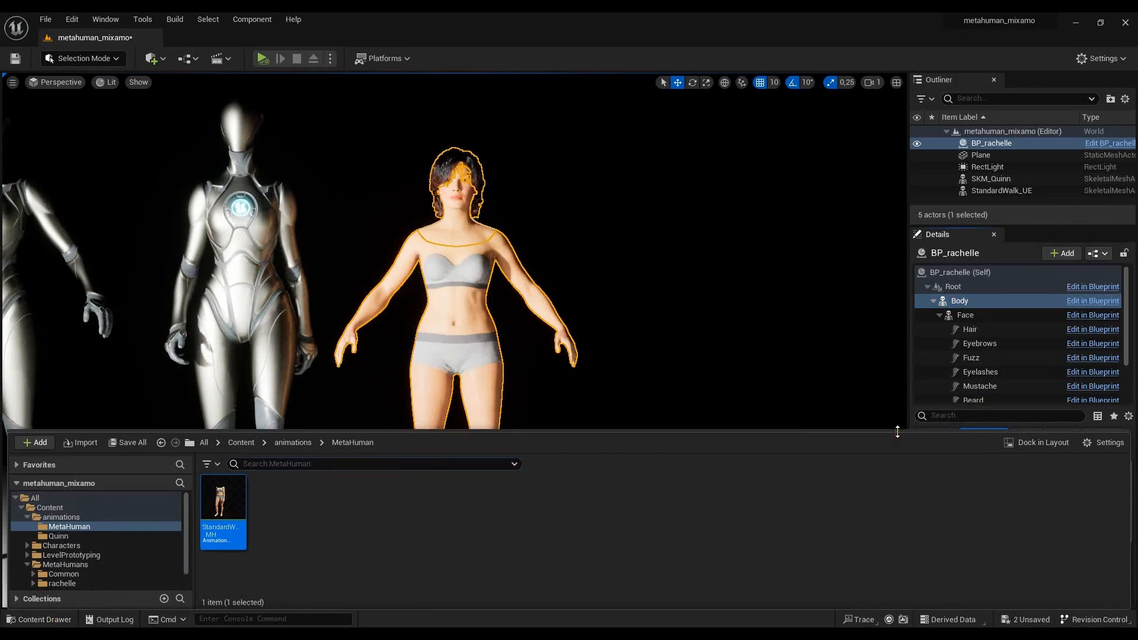
pyautogui.moveTo(895, 434); pyautogui.dragTo(898, 550)
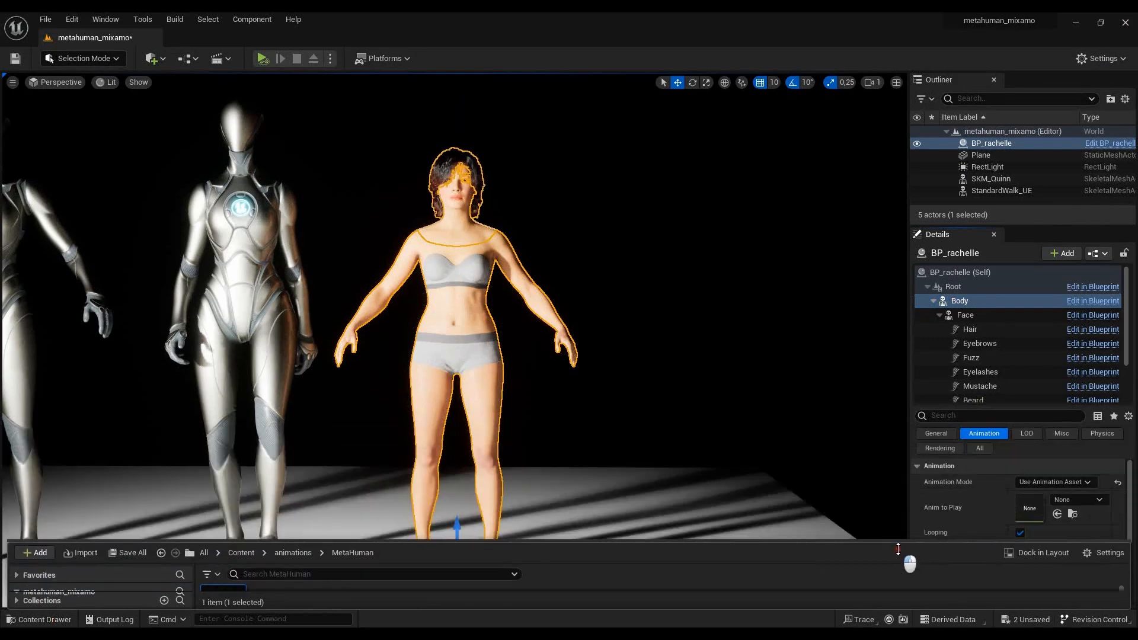
pyautogui.click(1101, 501)
pyautogui.click(1057, 514)
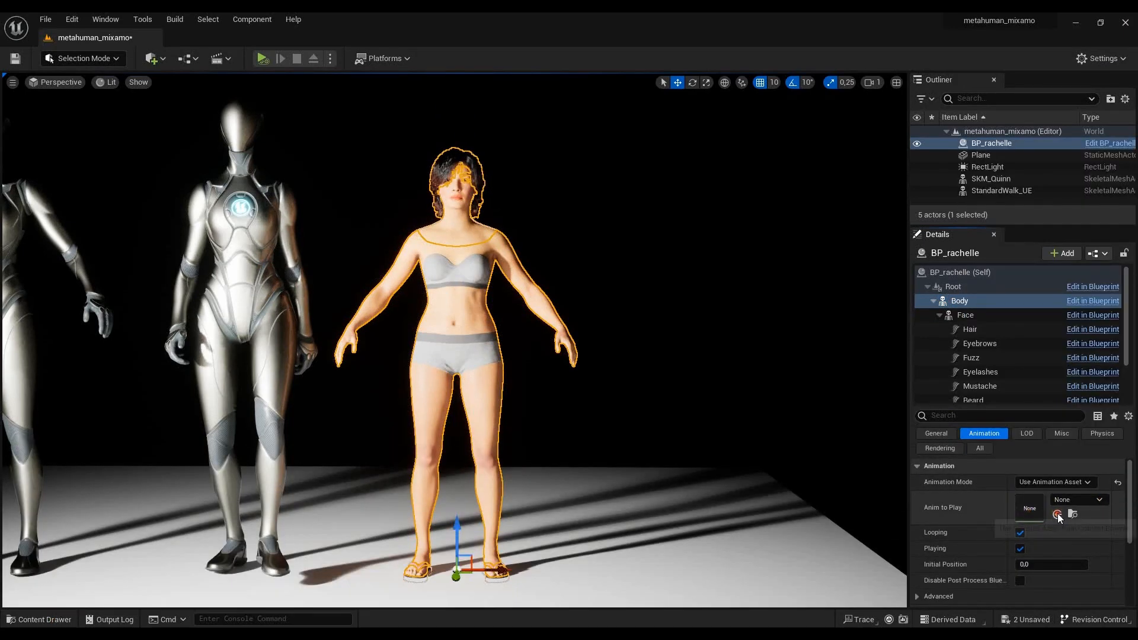
pyautogui.click(1058, 514)
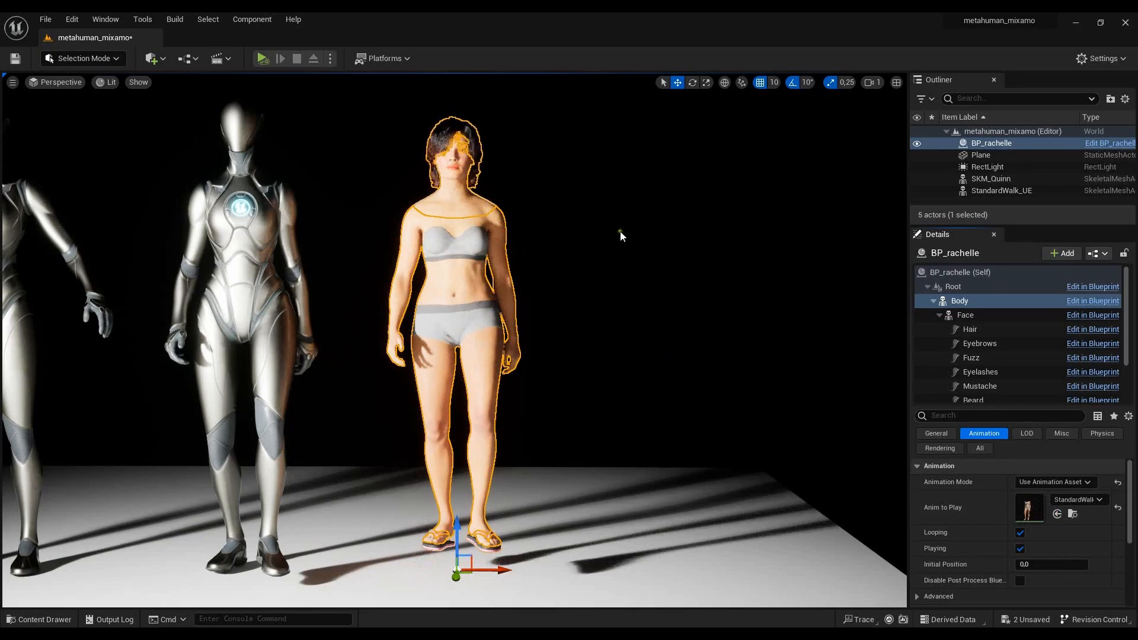
# - Simulate the level with all three characters in view to compare their walks, and stop the simulation
pyautogui.click(605, 281)
pyautogui.scroll(-3, 607, 263)
pyautogui.keyDown('alt'); pyautogui.moveTo(667, 313); pyautogui.dragTo(617, 265); pyautogui.keyUp('alt')
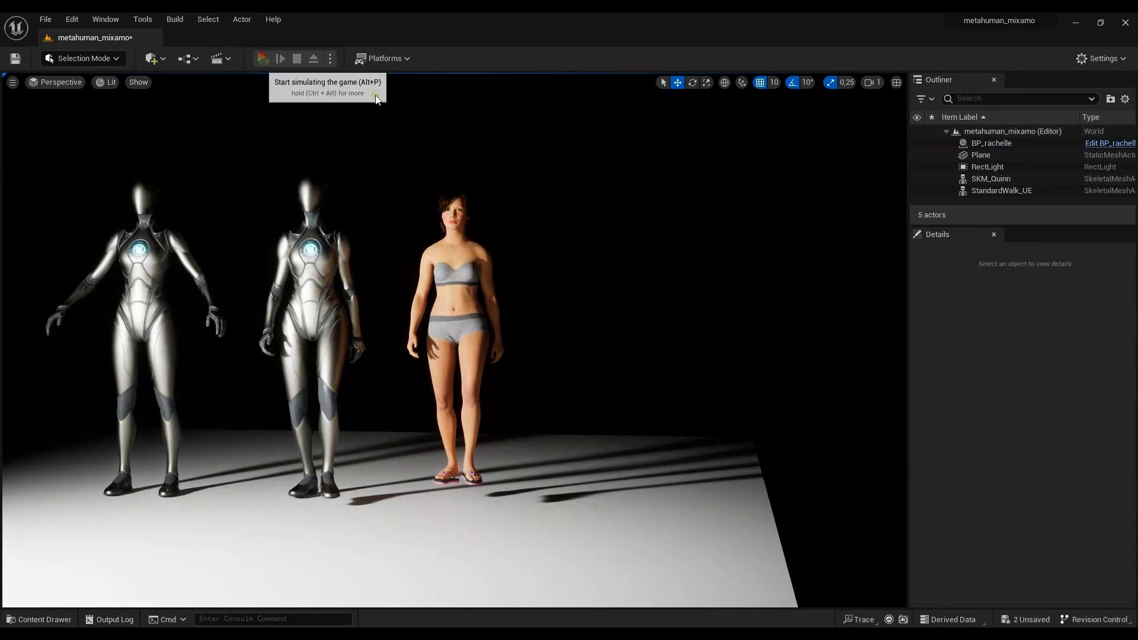
pyautogui.click(261, 58)
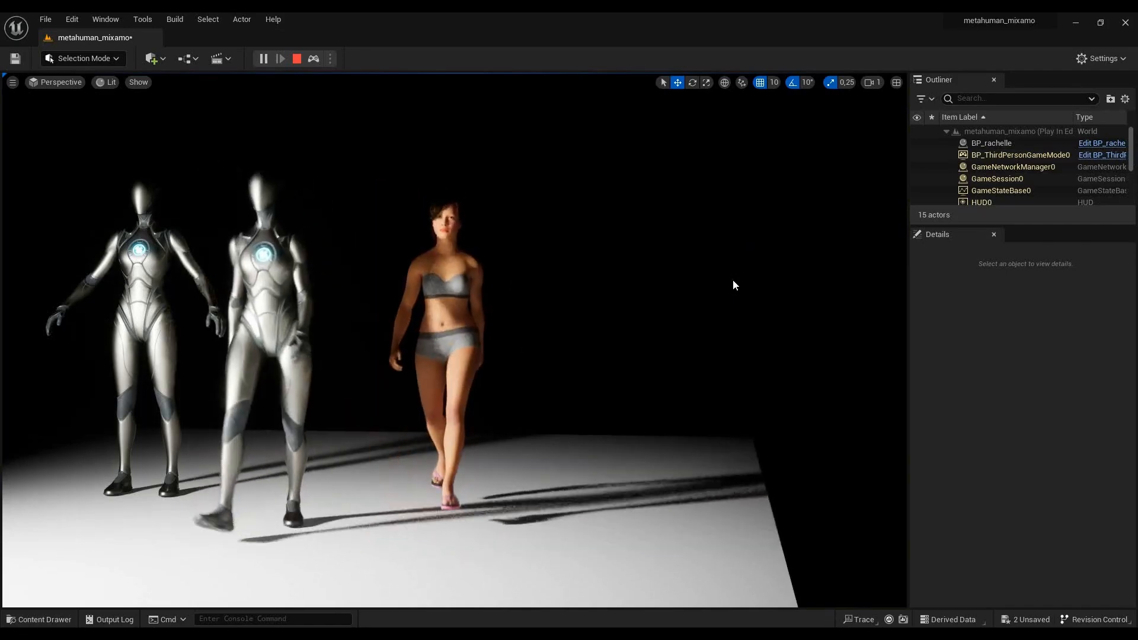
pyautogui.click(295, 60)
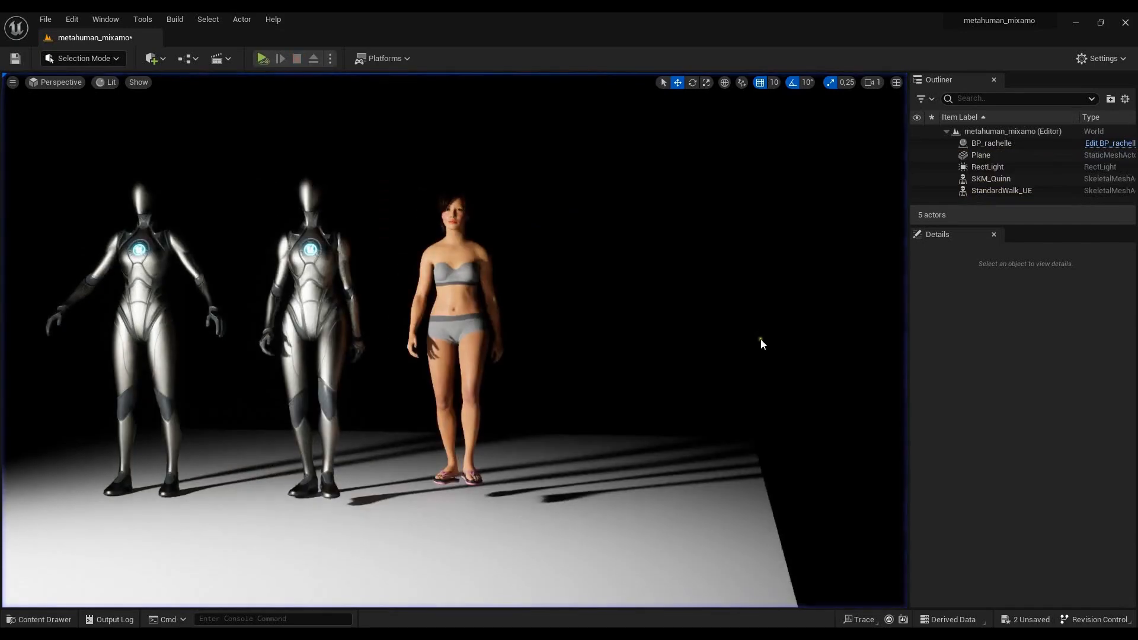
# - Select BP_rachelle and inspect its pose beside the two mannequins from an angled side view
pyautogui.moveTo(712, 357)
pyautogui.keyDown('alt'); pyautogui.mouseDown()
pyautogui.moveTo(512, 361)
pyautogui.moveTo(841, 361)
pyautogui.moveTo(726, 351)
pyautogui.mouseUp(); pyautogui.keyUp('alt')
pyautogui.click(445, 300)
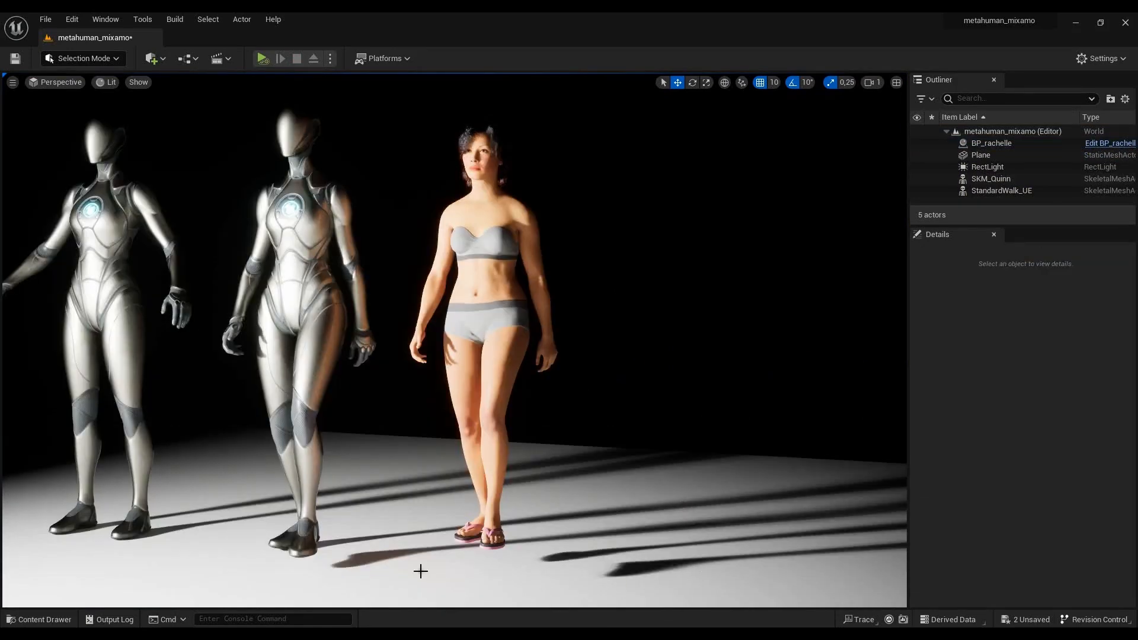
pyautogui.click(478, 300)
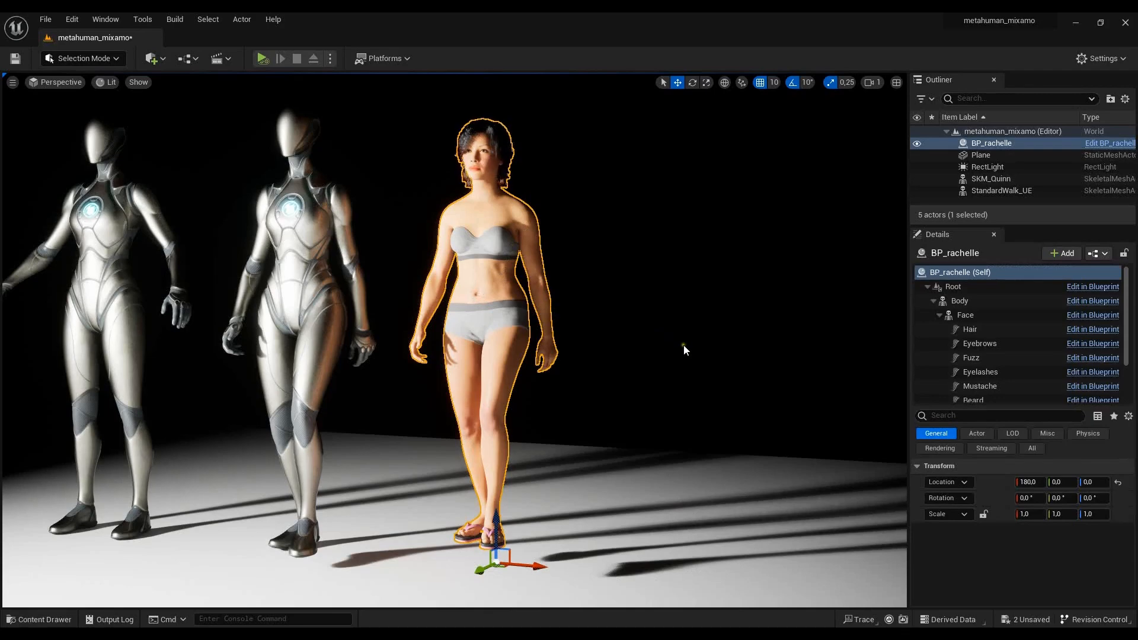
pyautogui.moveTo(684, 345)
pyautogui.keyDown('alt'); pyautogui.mouseDown()
pyautogui.moveTo(611, 355)
pyautogui.moveTo(542, 287)
pyautogui.moveTo(586, 326)
pyautogui.moveTo(589, 343)
pyautogui.moveTo(682, 346)
pyautogui.mouseUp(); pyautogui.keyUp('alt')
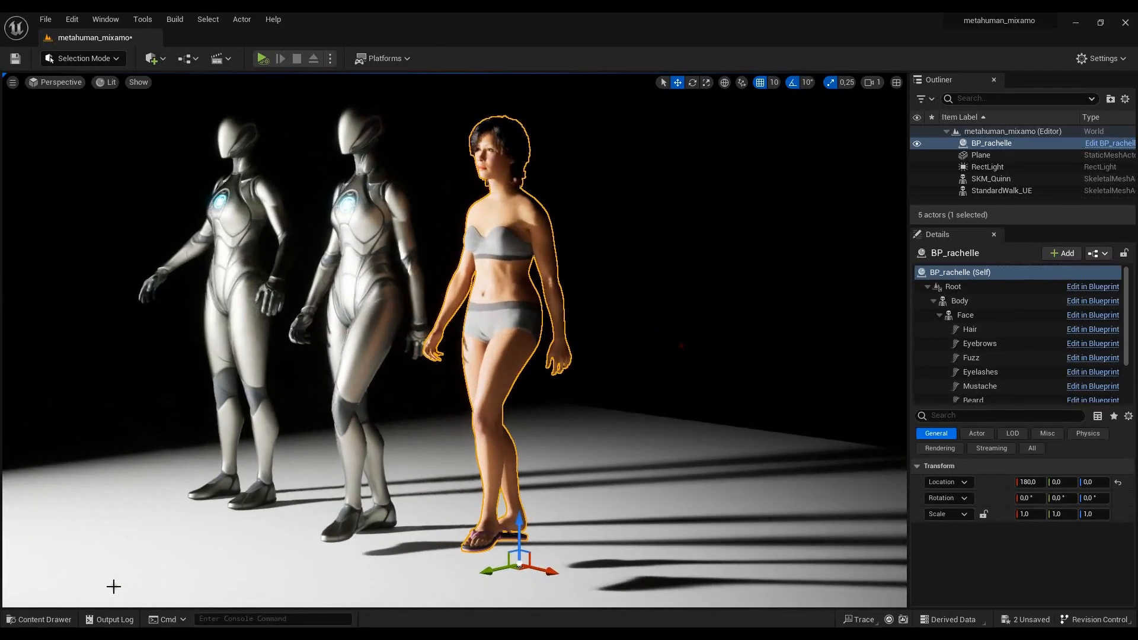
# - Reopen the StandardWalk_MH animation, pause it at frame 28 and examine the character's root offset from the side
pyautogui.click(40, 619)
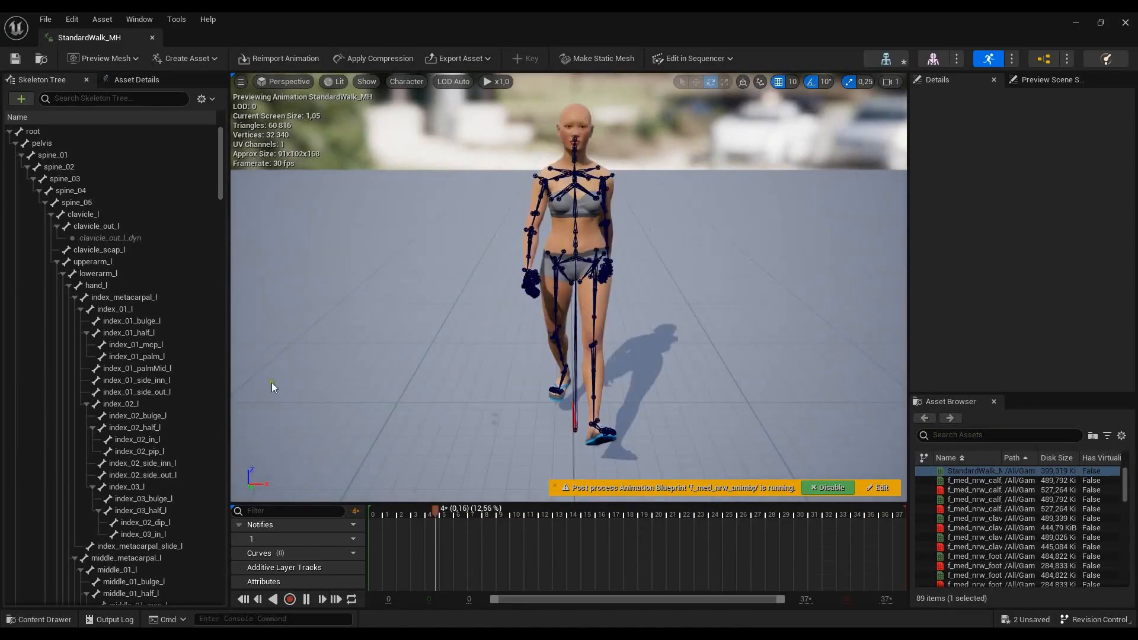
pyautogui.click(306, 600)
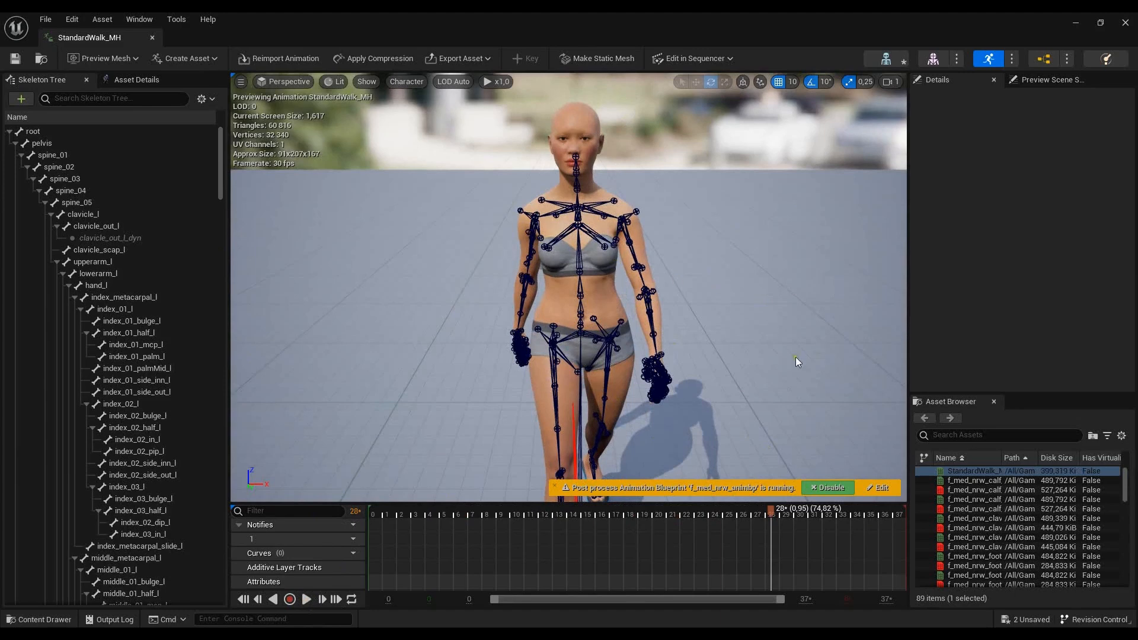
pyautogui.scroll(-4, 655, 338)
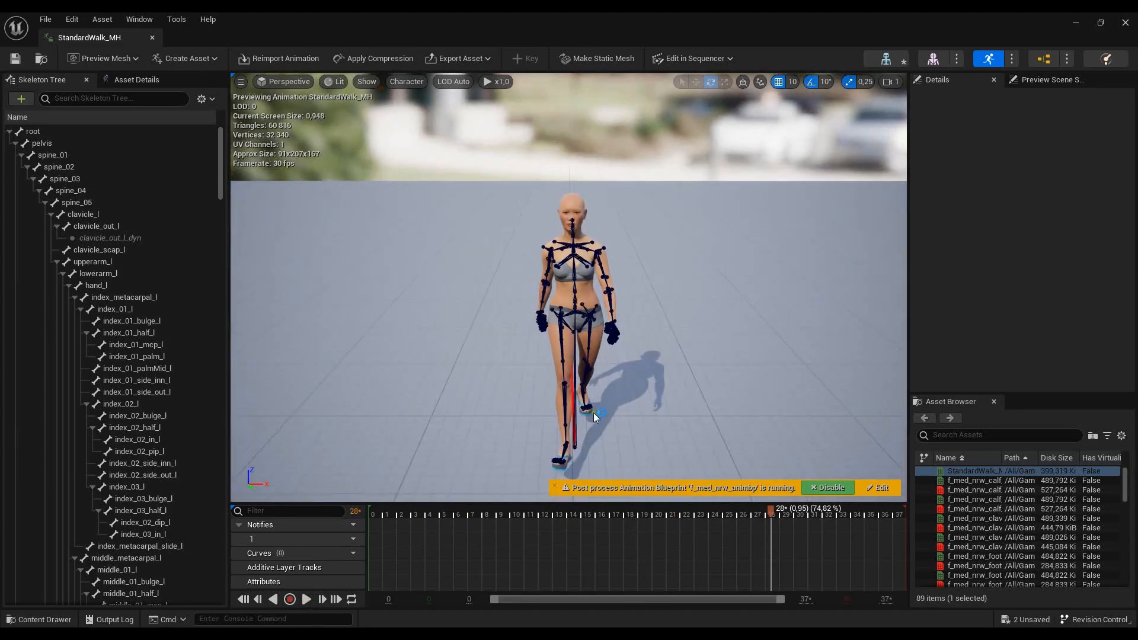
pyautogui.moveTo(558, 387); pyautogui.dragTo(619, 357)
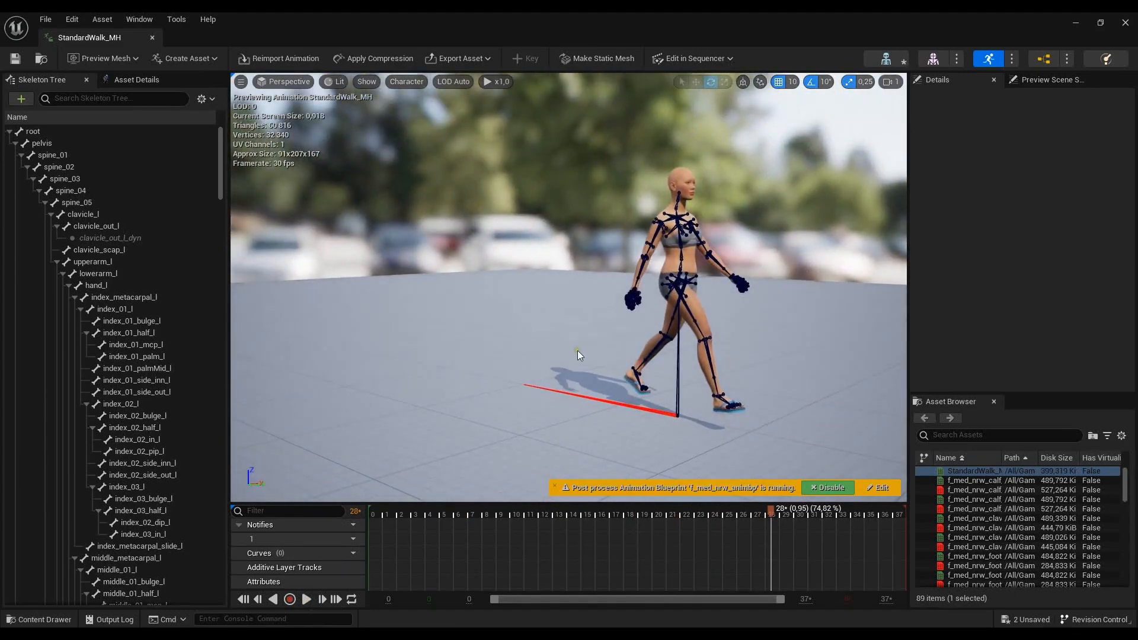
# - Check the bone drawing options with All Hierarchy selected, and toggle the preview viewport's grid off and on
pyautogui.click(401, 83)
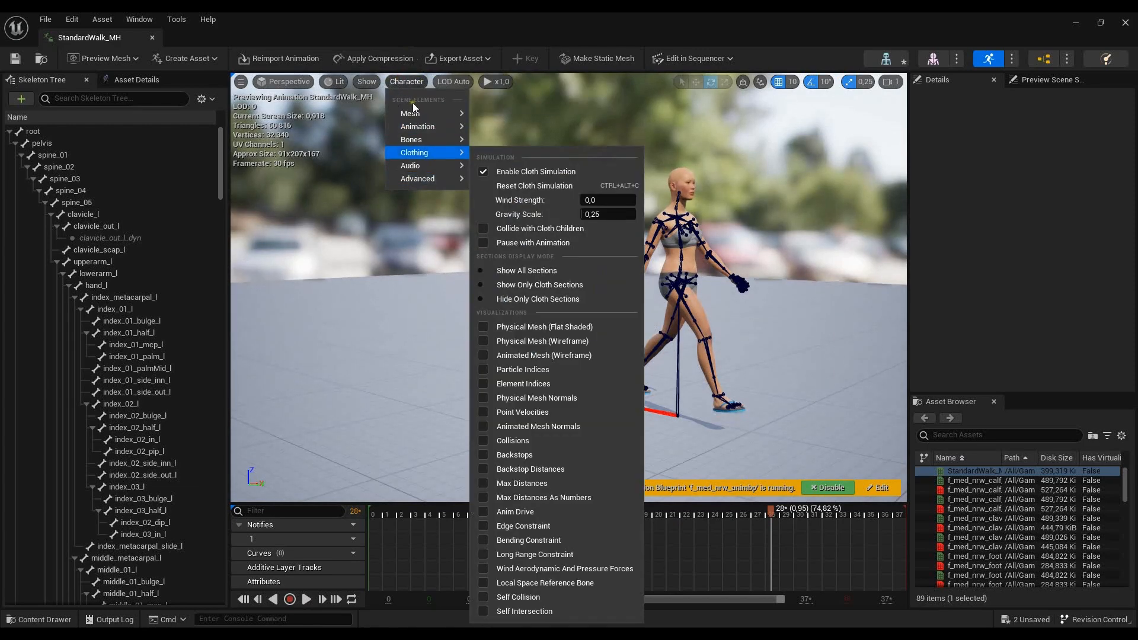
pyautogui.moveTo(415, 140)
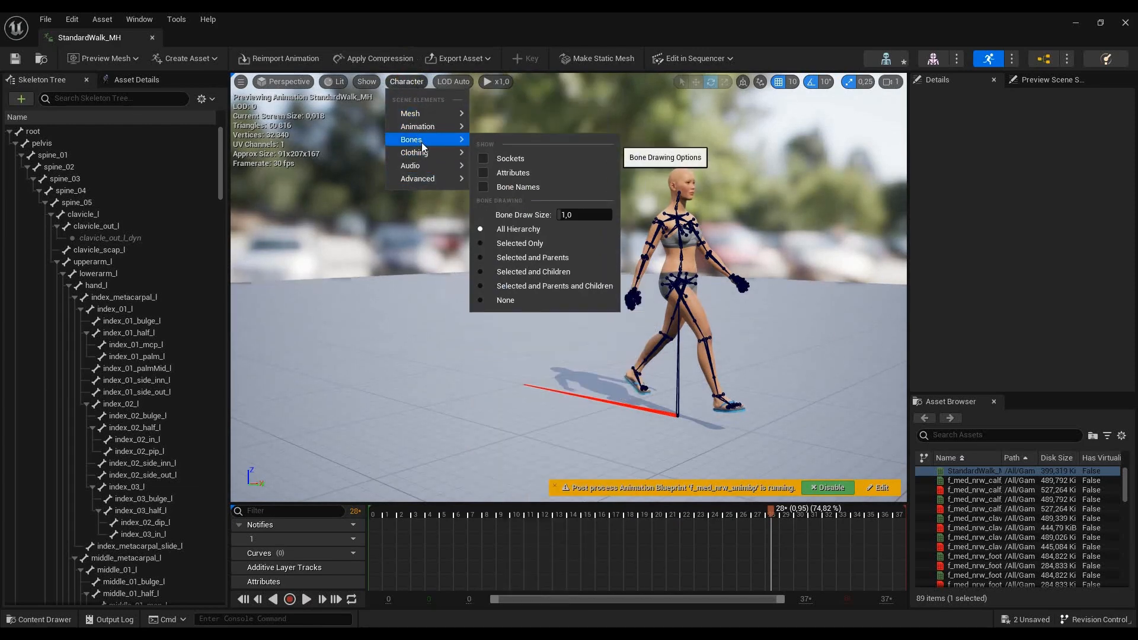
pyautogui.click(514, 229)
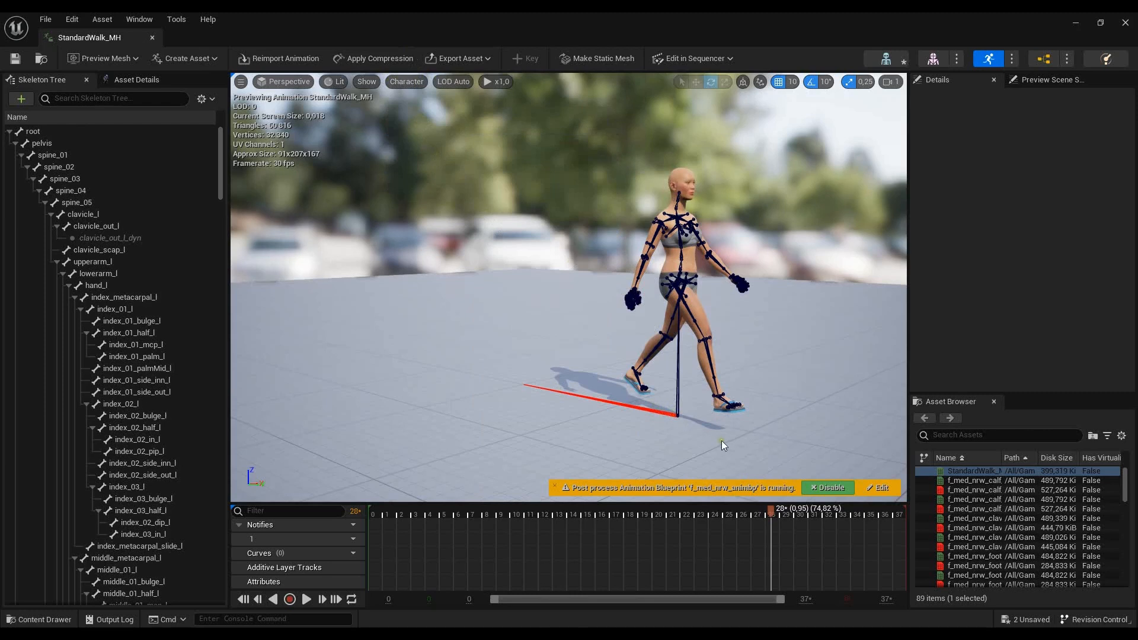
pyautogui.click(367, 82)
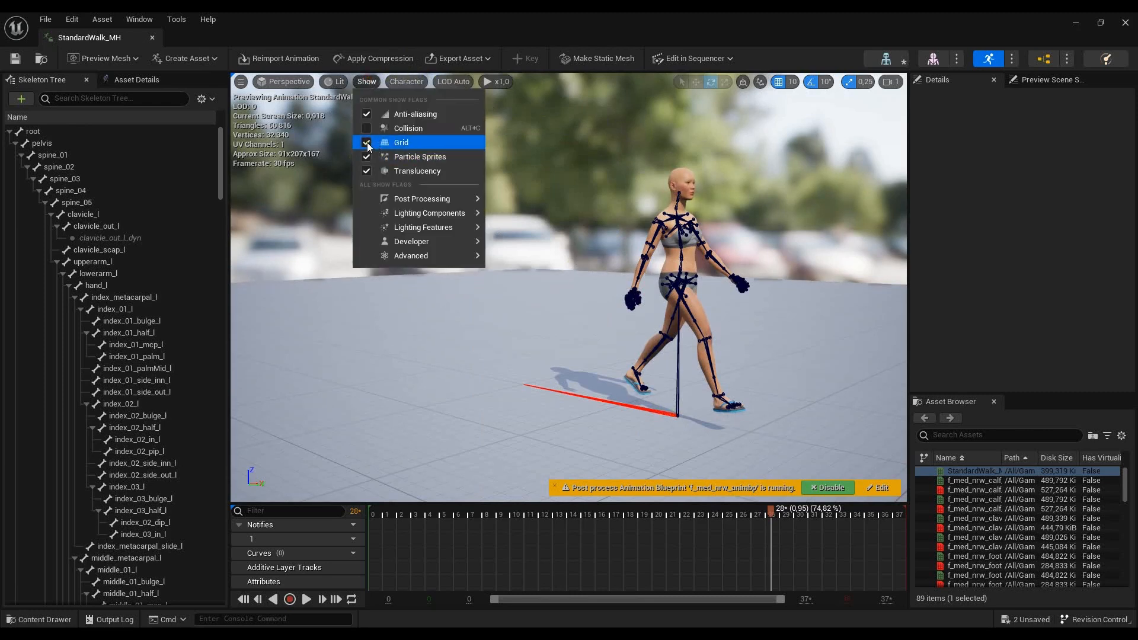
pyautogui.click(368, 143)
pyautogui.click(367, 142)
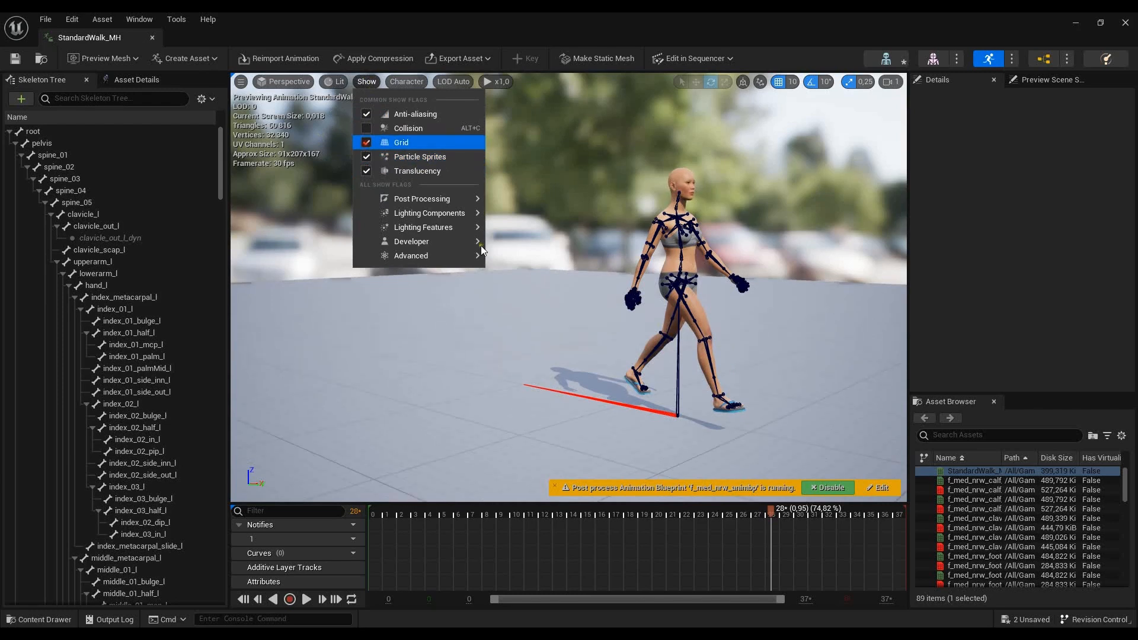
# - Select the root bone and return the StandardWalk_MH animation to frame 0, with the character's feet viewed from the side
pyautogui.moveTo(423, 227)
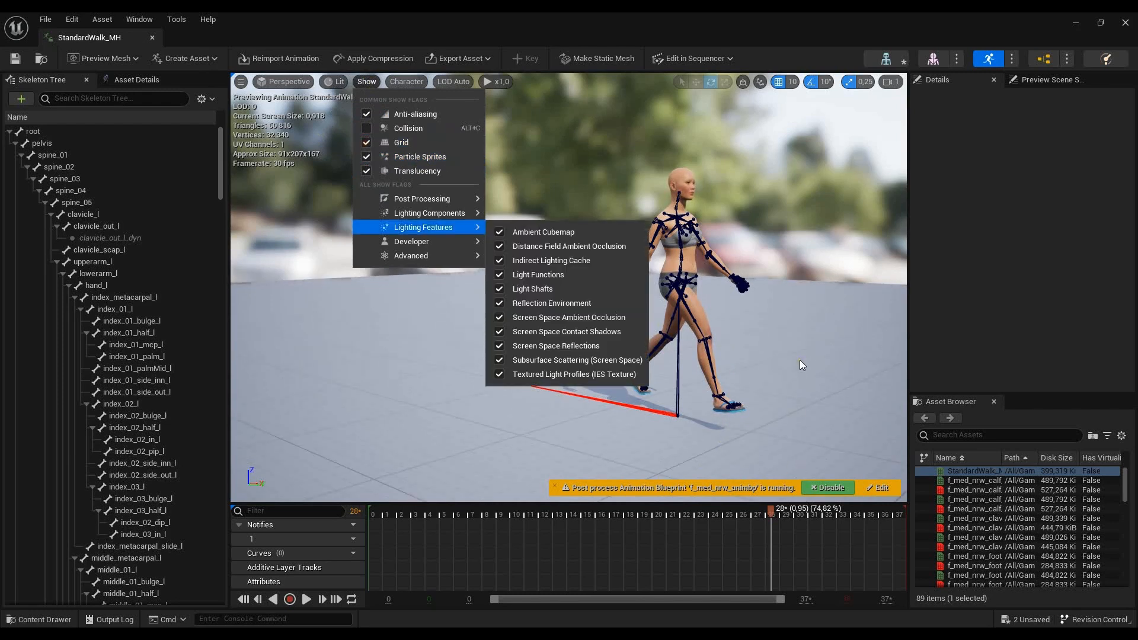
pyautogui.click(677, 416)
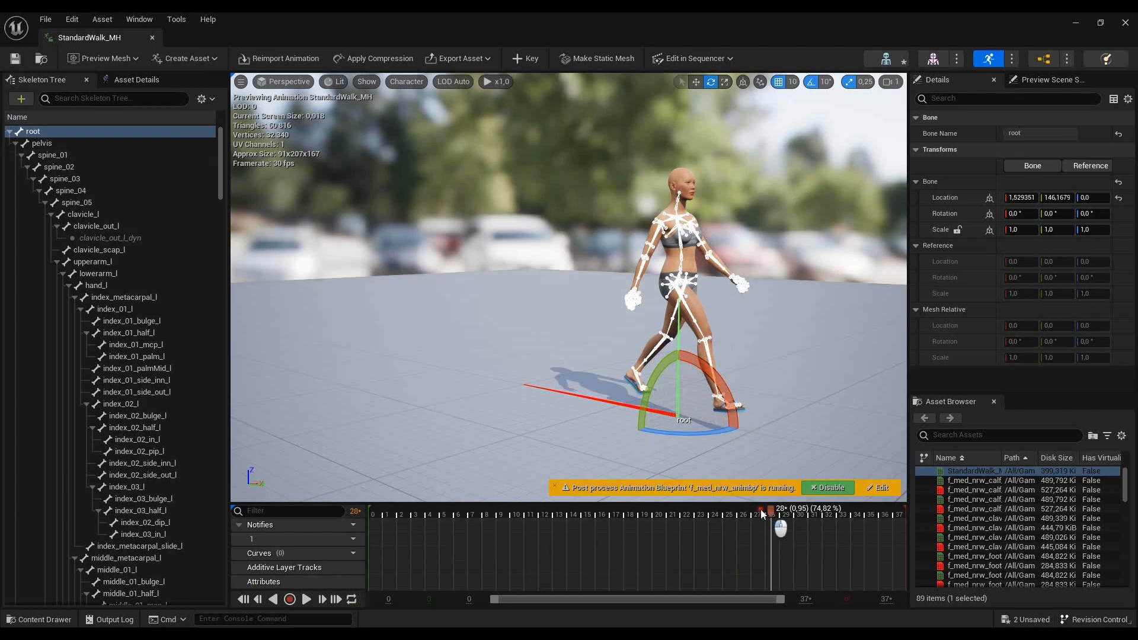
pyautogui.moveTo(760, 510); pyautogui.dragTo(369, 513)
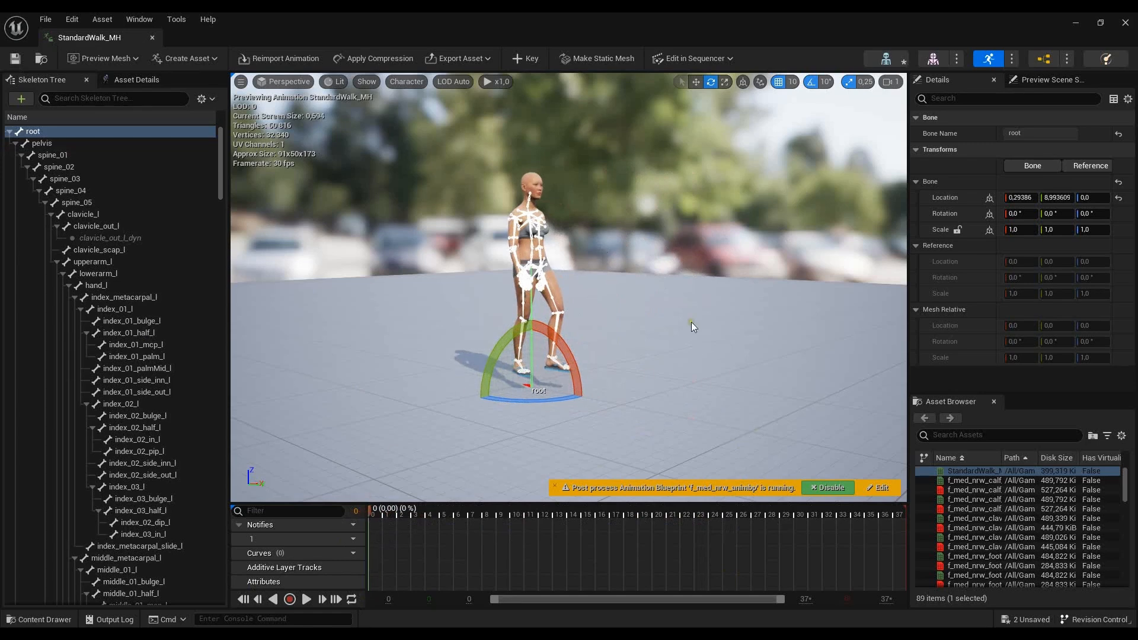
pyautogui.keyDown('alt'); pyautogui.moveTo(666, 337); pyautogui.dragTo(734, 330); pyautogui.keyUp('alt')
pyautogui.scroll(7, 528, 398)
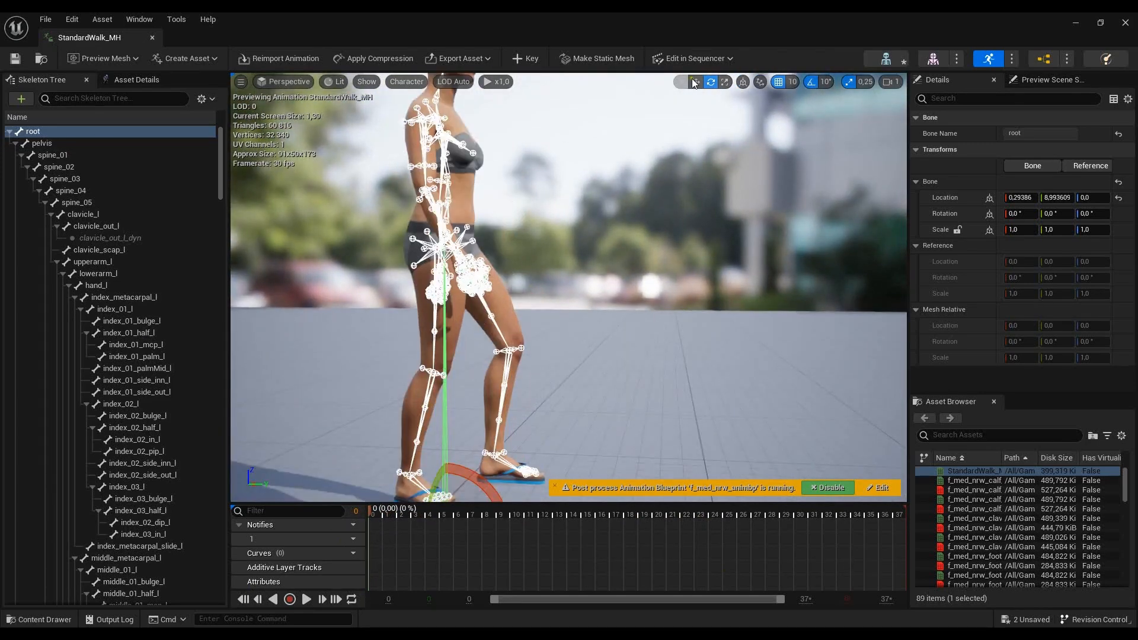
# - Activate the Move tool and reselect the root bone below the character's feet
pyautogui.click(694, 83)
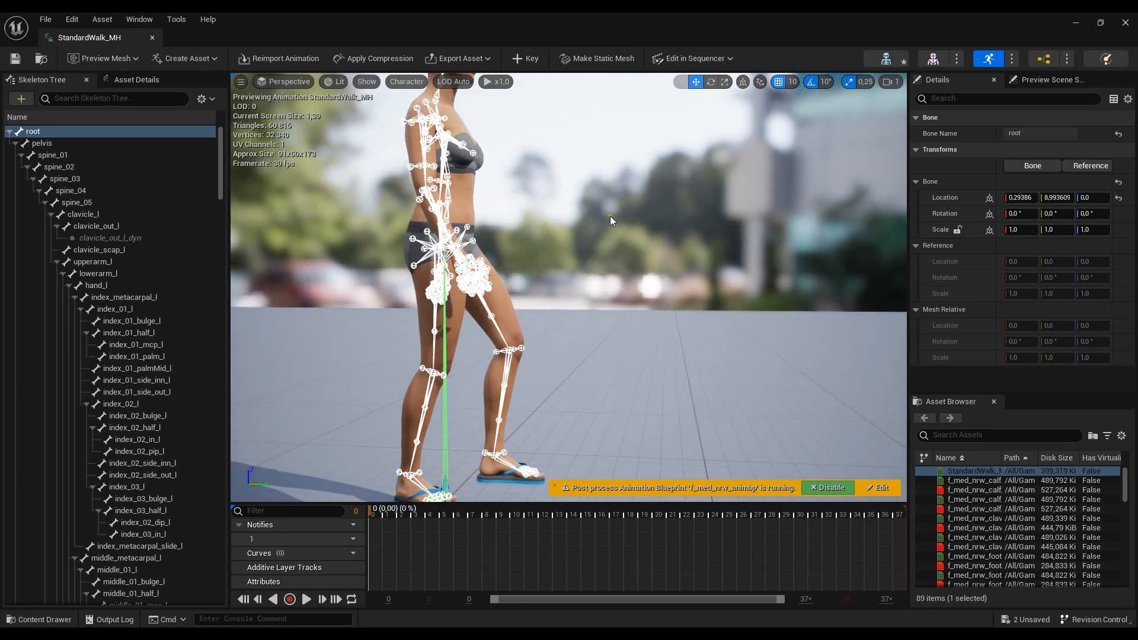
pyautogui.scroll(-2, 615, 213)
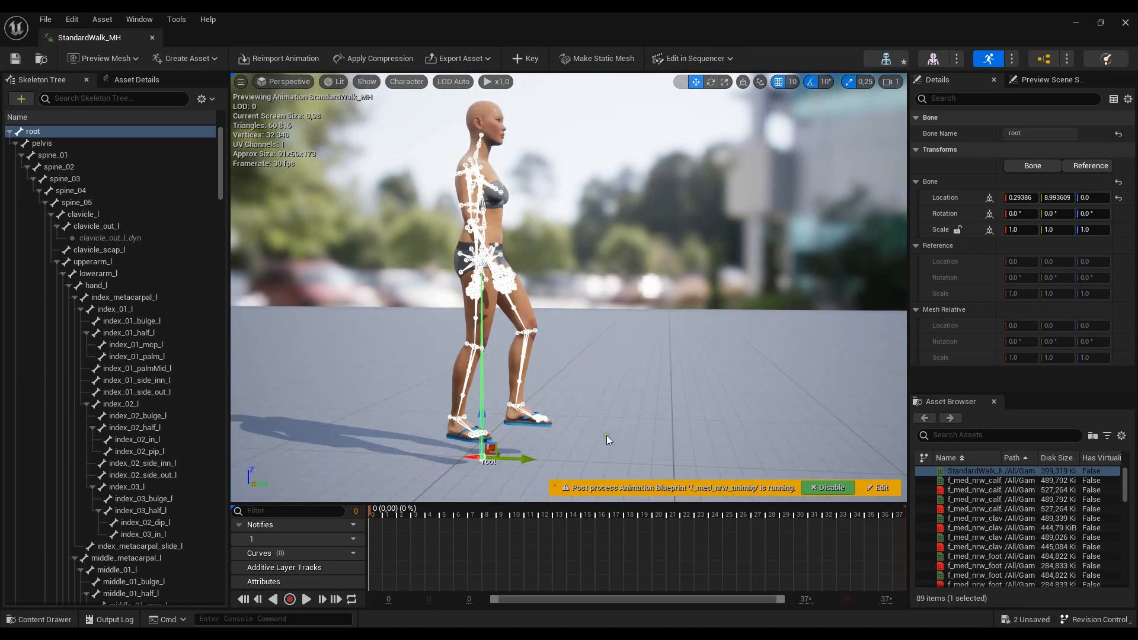
pyautogui.click(479, 470)
pyautogui.scroll(2, 491, 473)
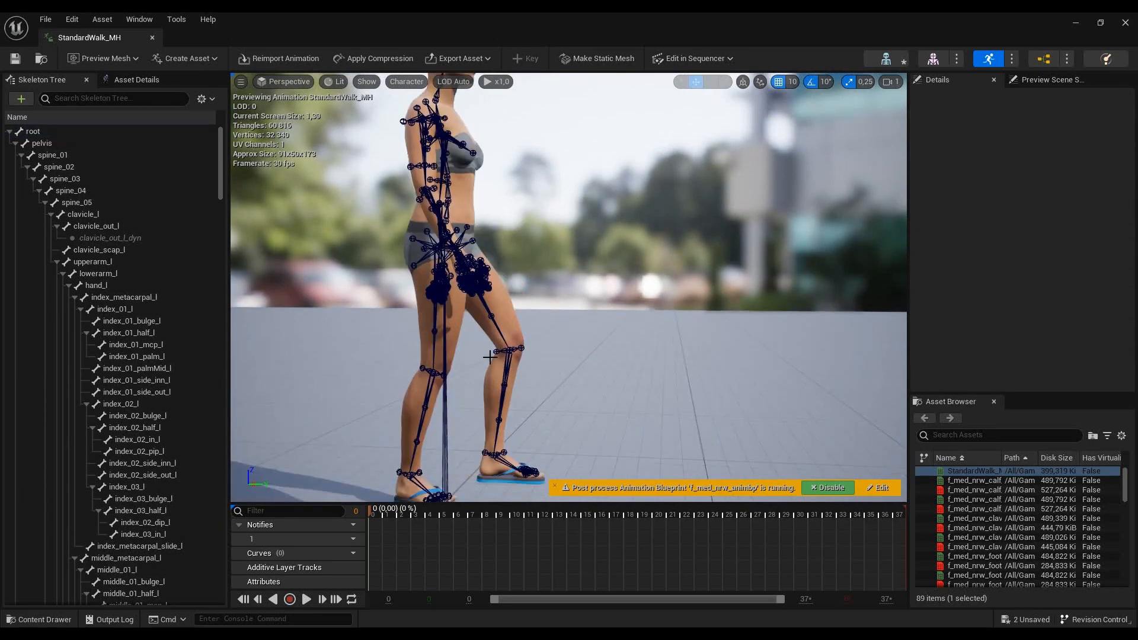
pyautogui.scroll(-2, 491, 473)
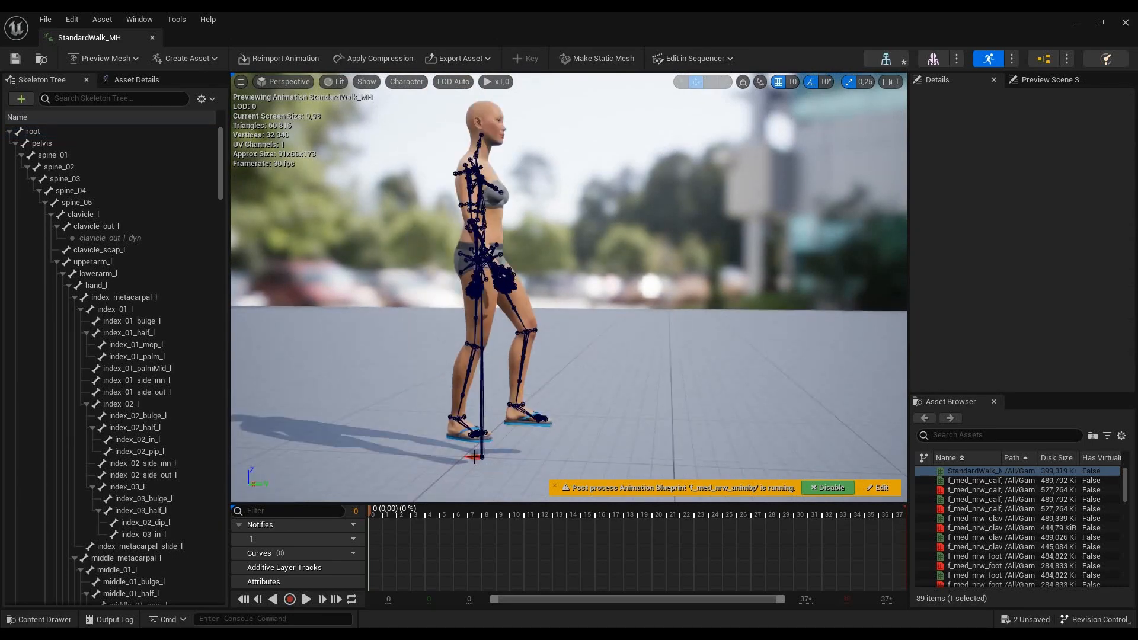
pyautogui.click(475, 457)
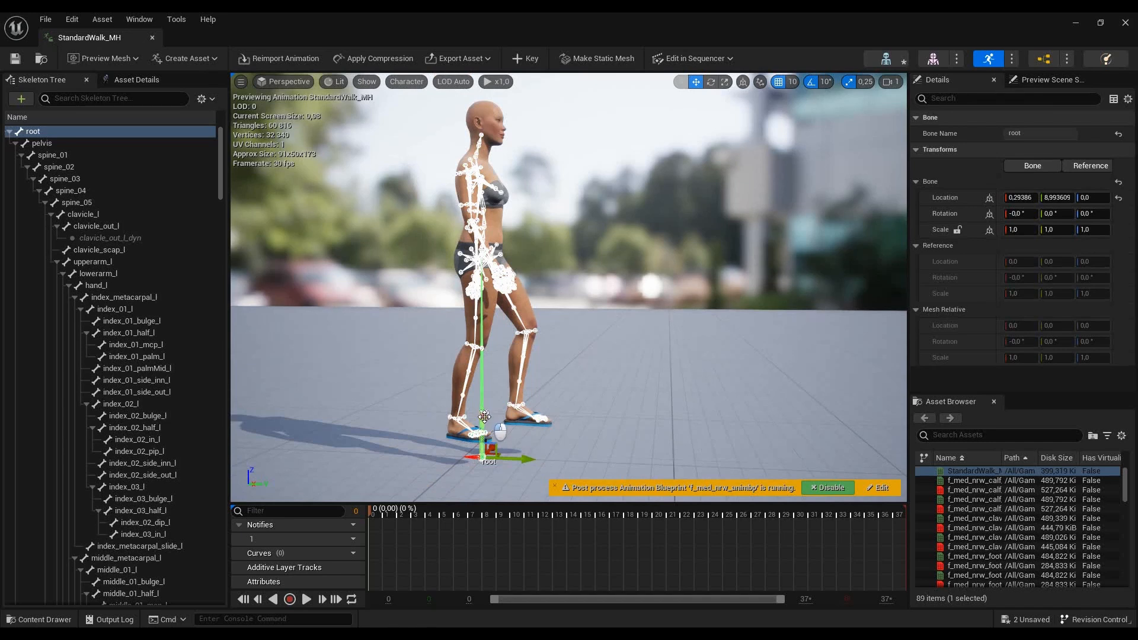
# - Lower the root bone to a Z location of -8 and key it at frame 0
pyautogui.moveTo(484, 417); pyautogui.dragTo(493, 433)
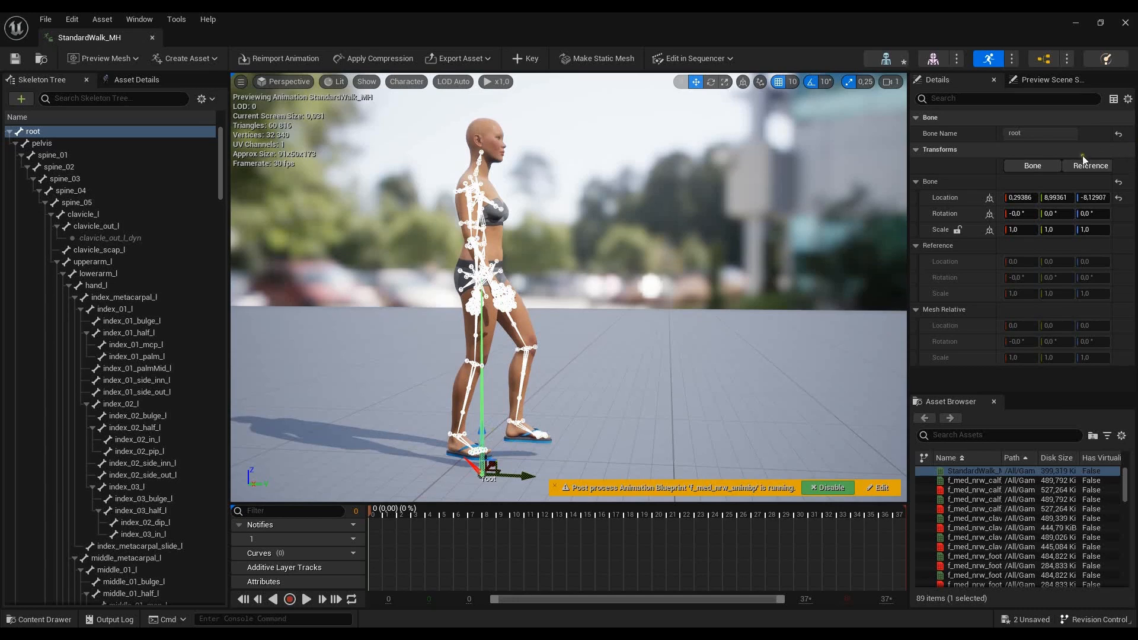
pyautogui.click(1093, 198)
pyautogui.write('-8')
pyautogui.press('Return')
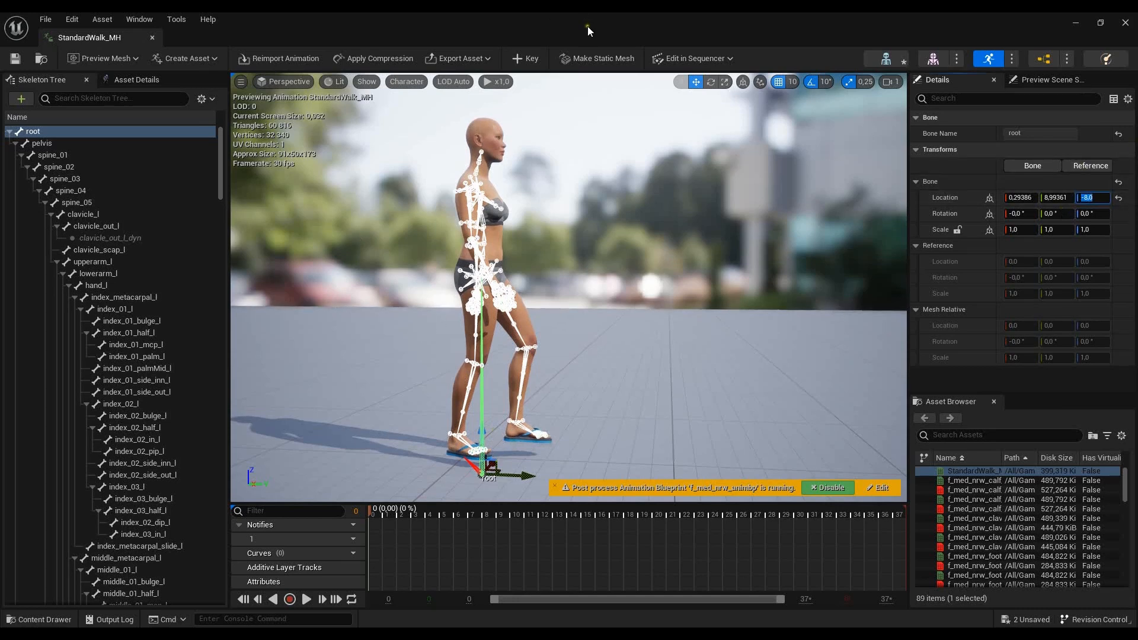
pyautogui.click(520, 59)
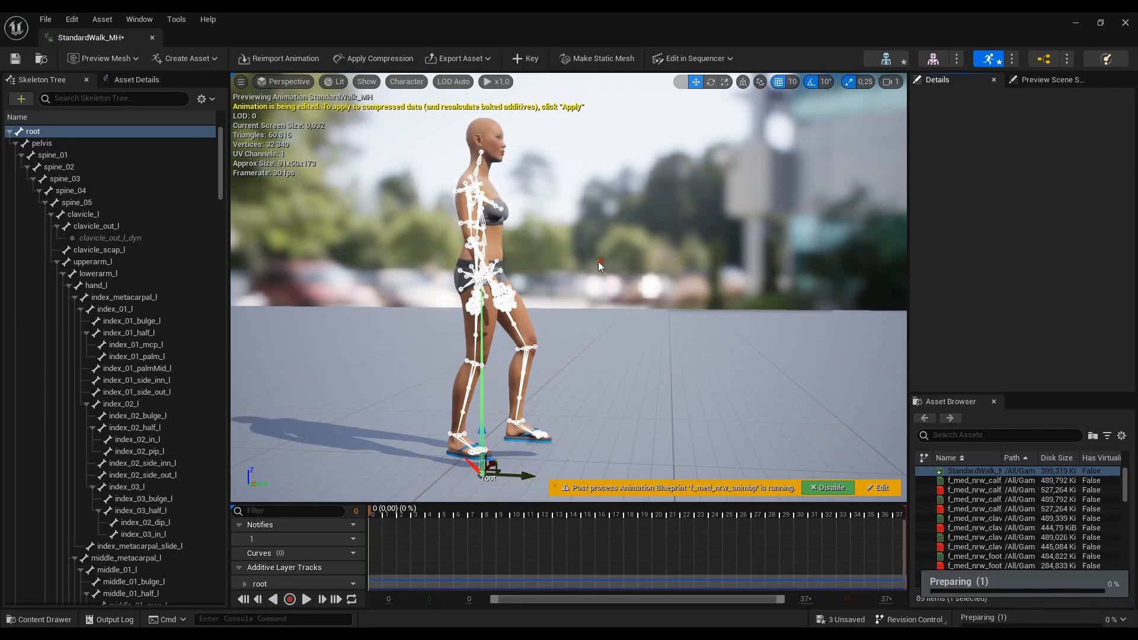
# - Check the lowered pose from an angled front view, key the root bone again and save the animation
pyautogui.click(599, 261)
pyautogui.moveTo(672, 246); pyautogui.dragTo(544, 225)
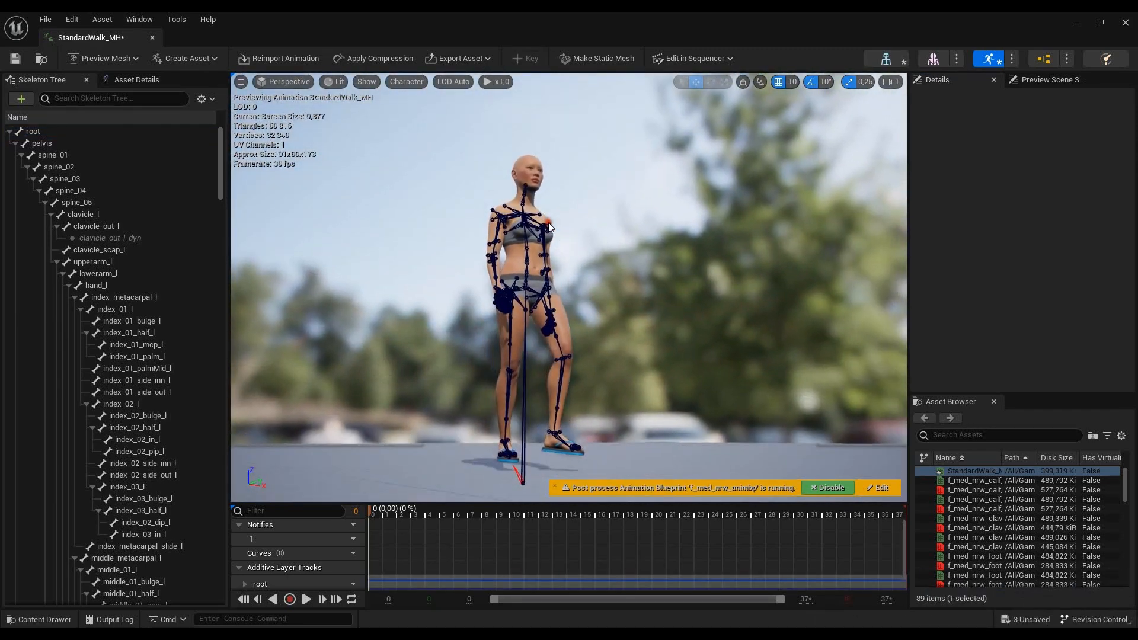
pyautogui.click(523, 477)
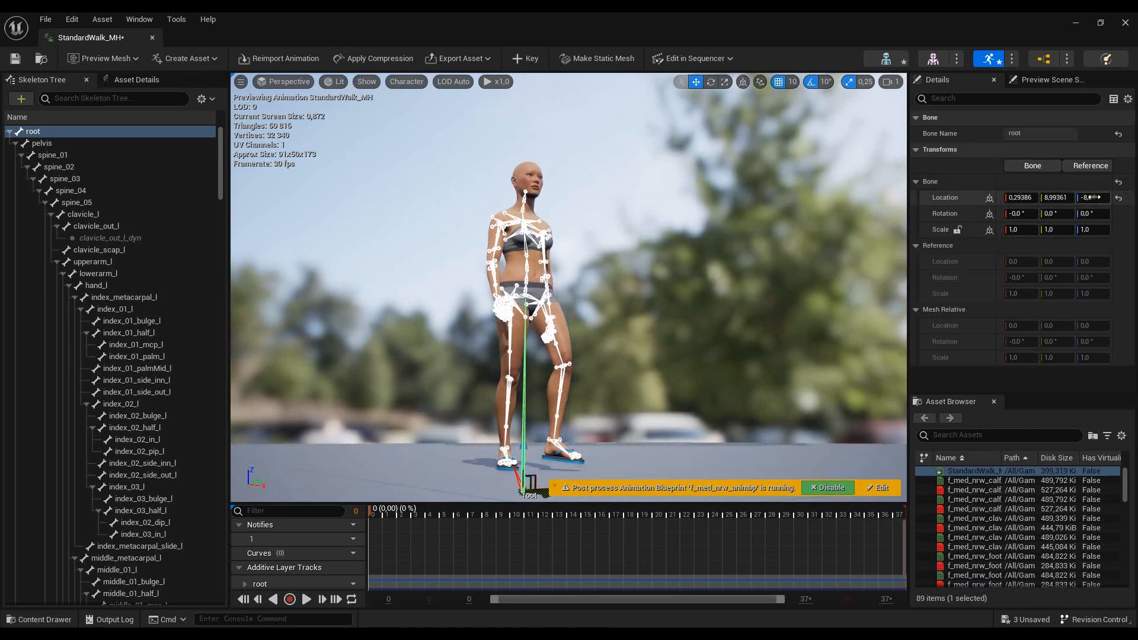
pyautogui.click(520, 59)
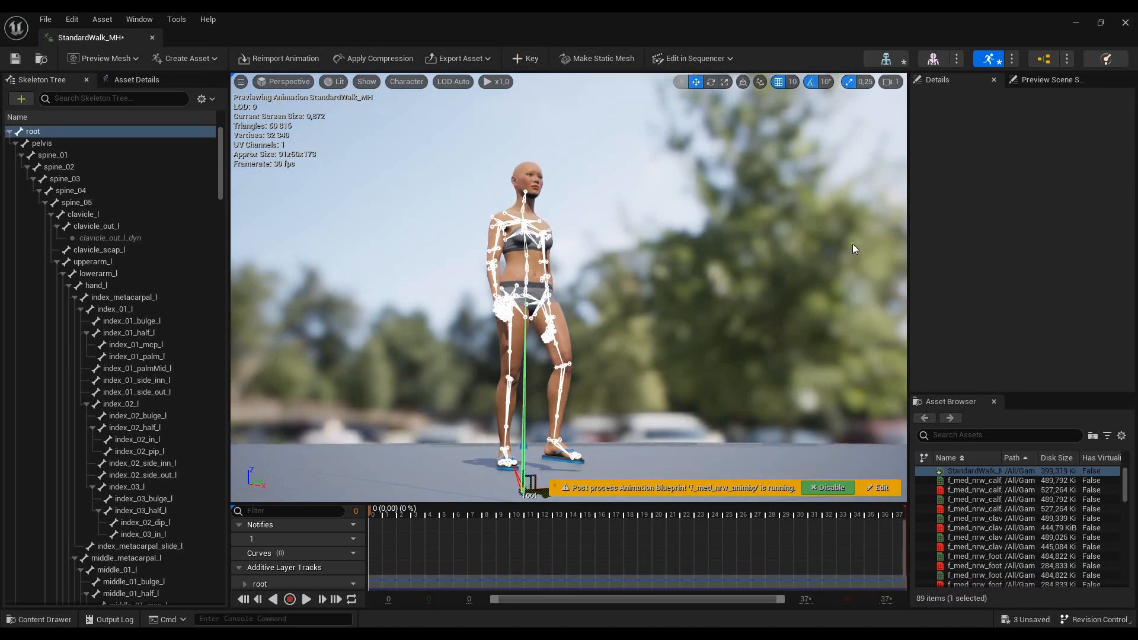
pyautogui.click(15, 57)
# - Return to the level editor and shrink the Content Drawer showing the MetaHuman animations folder
pyautogui.click(1083, 23)
pyautogui.click(38, 619)
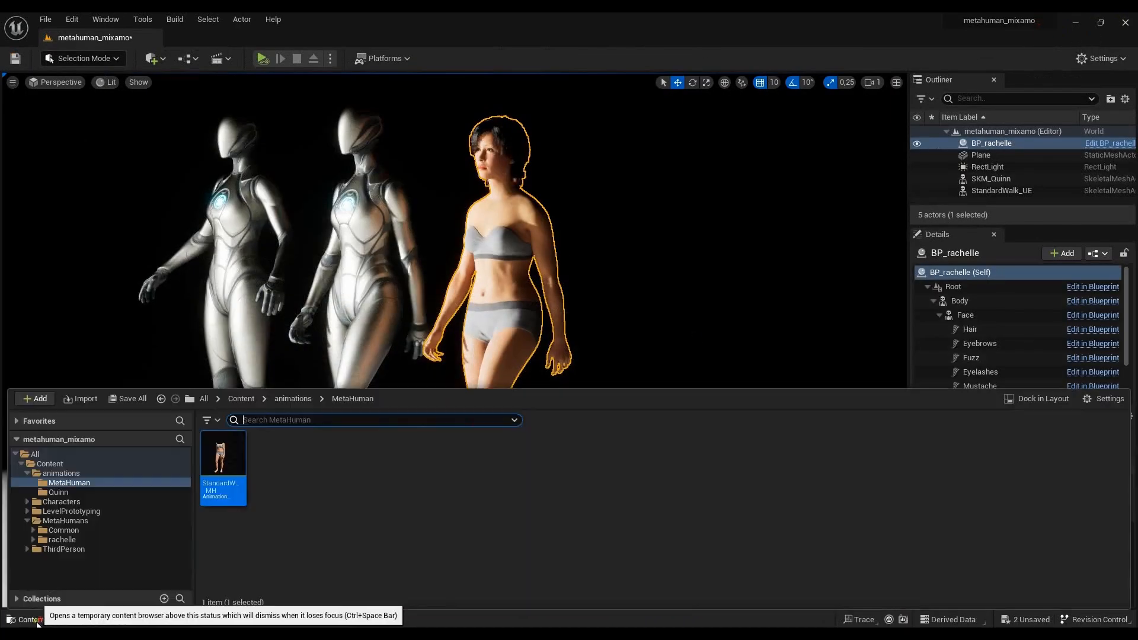
pyautogui.moveTo(715, 388); pyautogui.dragTo(716, 564)
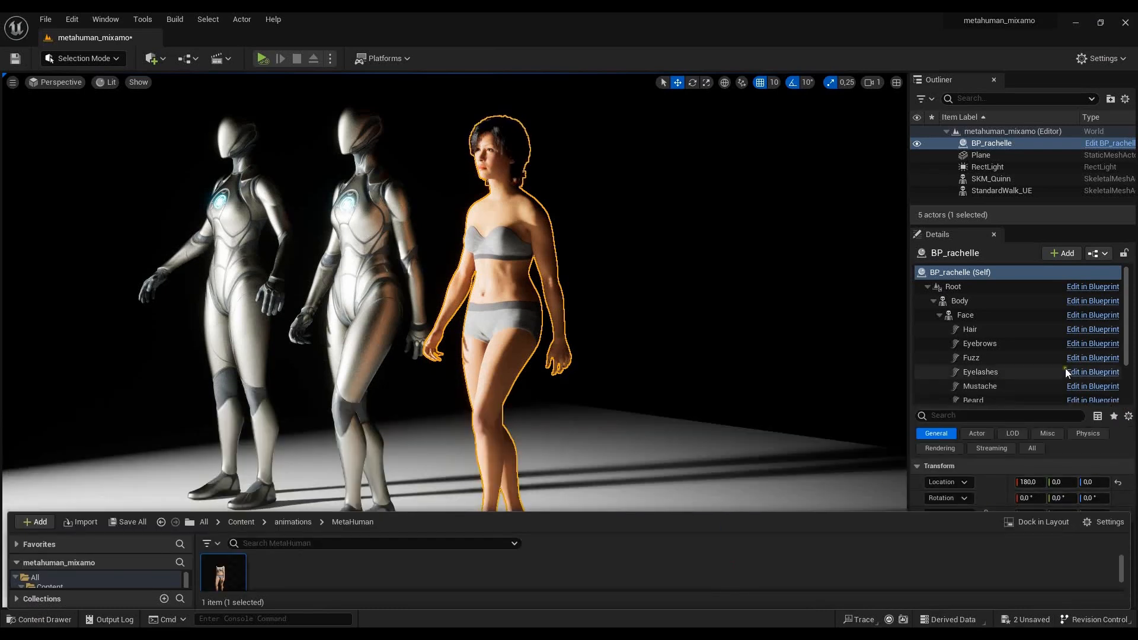
pyautogui.scroll(-3, 1070, 375)
pyautogui.scroll(3, 1025, 347)
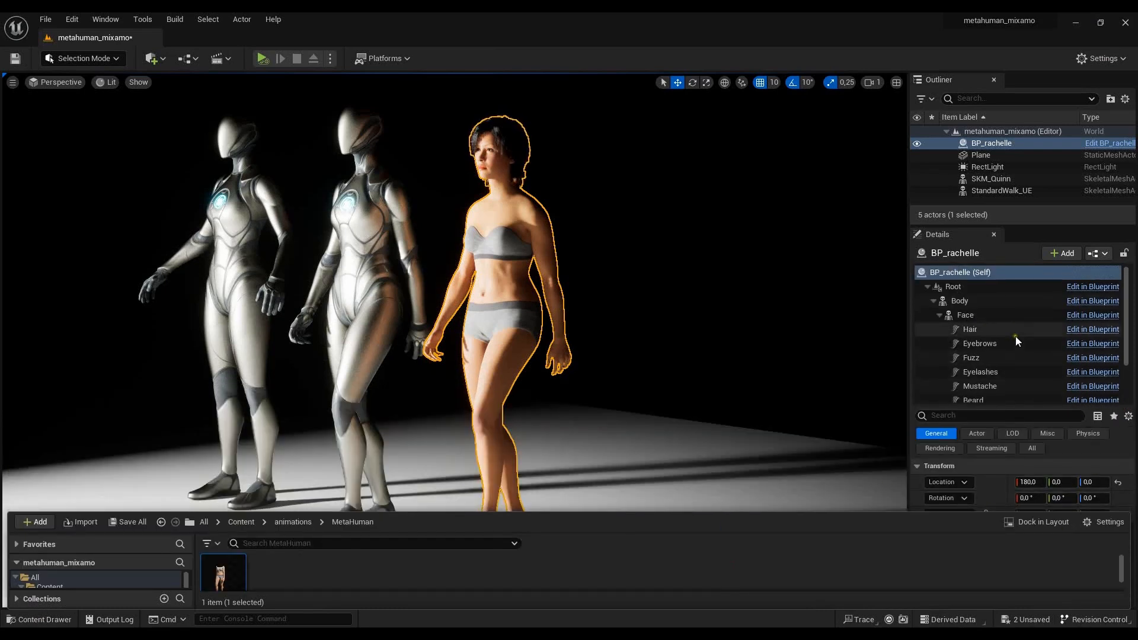
# - Reassign StandardWalk_MH as the animation to play on BP_rachelle's Body component, and inspect her feet from the side
pyautogui.click(984, 301)
pyautogui.scroll(-3, 1069, 400)
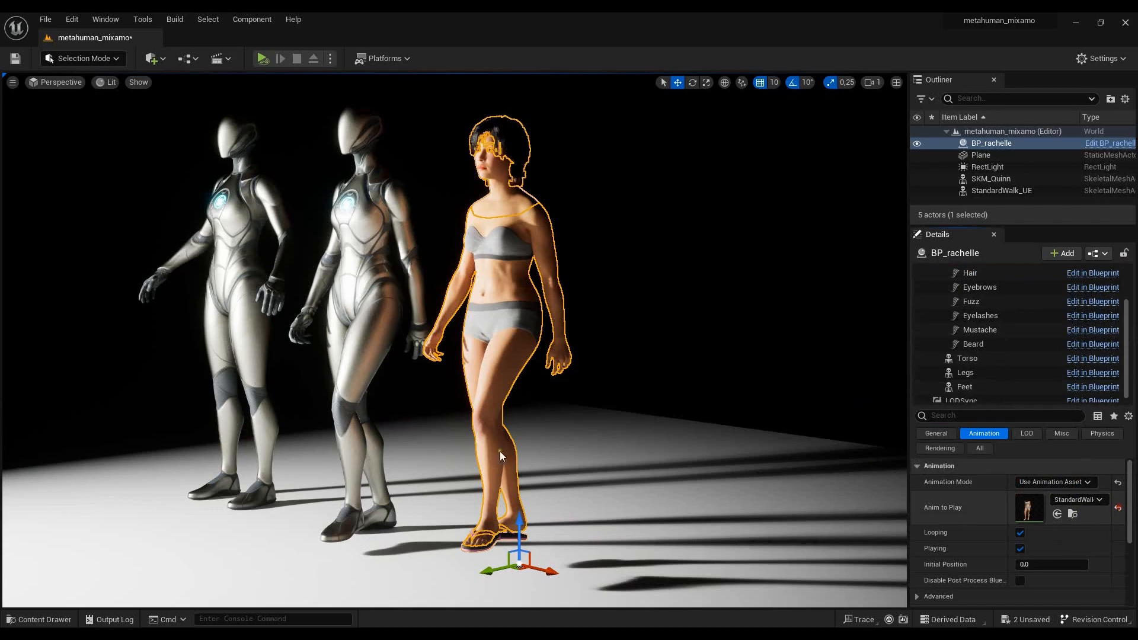
pyautogui.click(1058, 513)
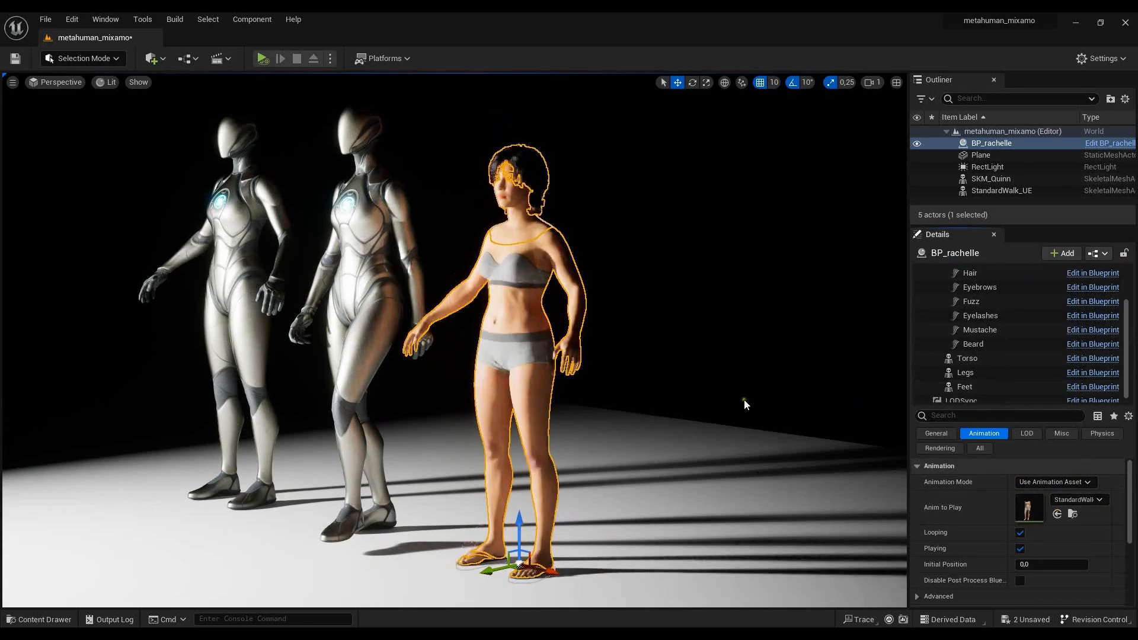
pyautogui.scroll(-2, 656, 260)
pyautogui.moveTo(670, 337)
pyautogui.keyDown('alt'); pyautogui.mouseDown()
pyautogui.moveTo(563, 317)
pyautogui.moveTo(846, 343)
pyautogui.moveTo(663, 338)
pyautogui.mouseUp(); pyautogui.keyUp('alt')
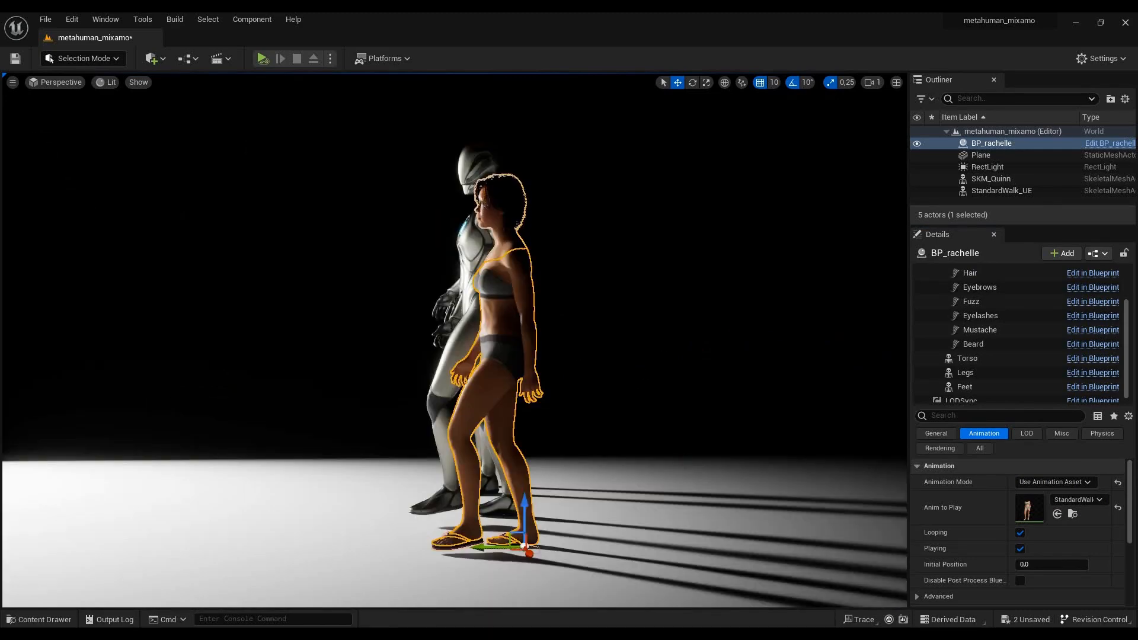
# - Reopen the StandardWalk_MH animation and select its root bone at frame 0, with the character viewed from the side
pyautogui.click(29, 620)
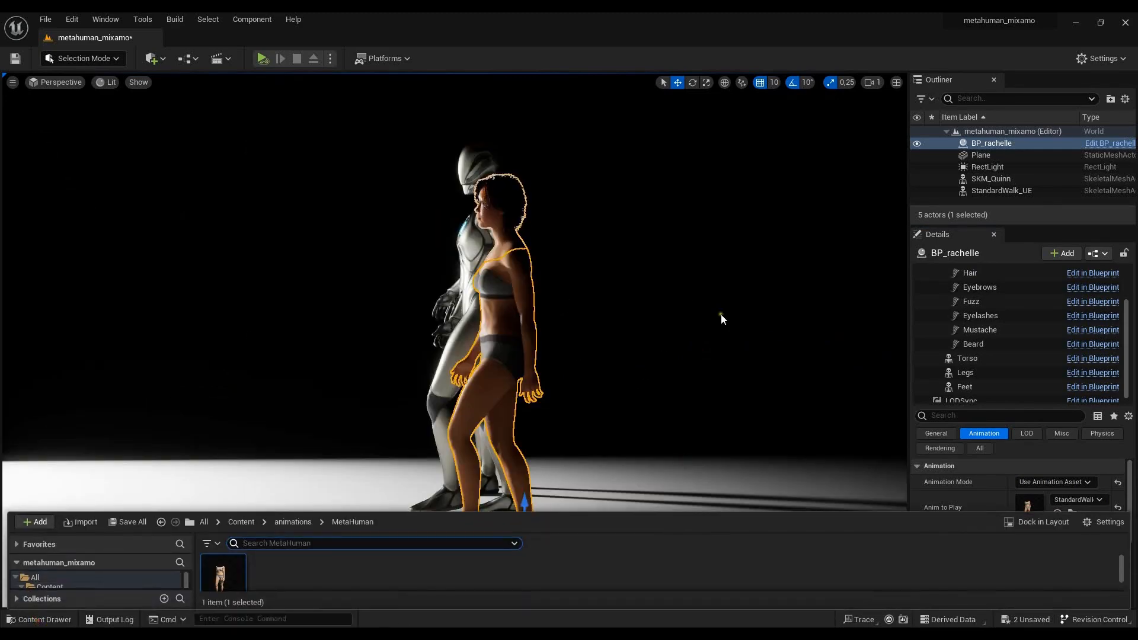
pyautogui.doubleClick(225, 570)
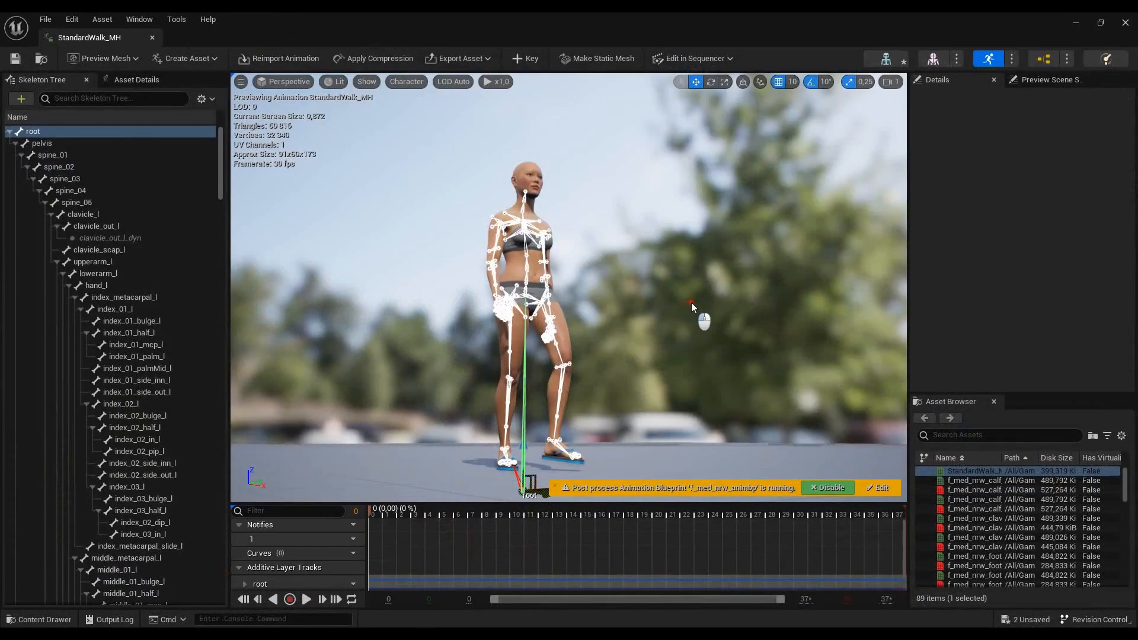
pyautogui.keyDown('alt'); pyautogui.moveTo(691, 303); pyautogui.dragTo(734, 308); pyautogui.keyUp('alt')
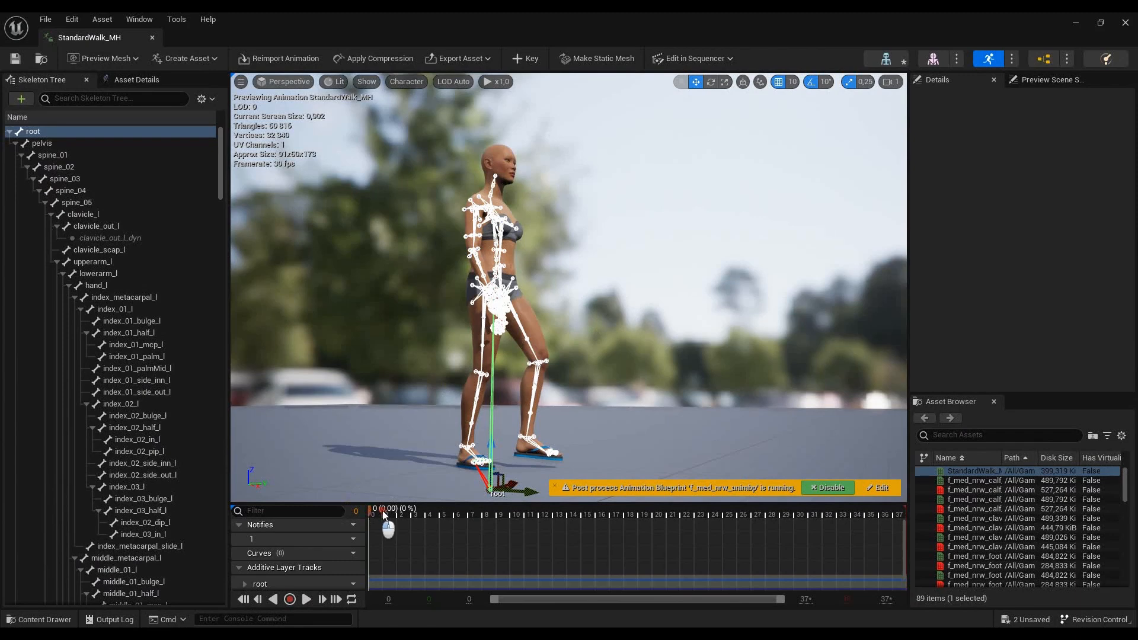
pyautogui.moveTo(368, 510)
pyautogui.mouseDown()
pyautogui.moveTo(442, 516)
pyautogui.moveTo(362, 514)
pyautogui.mouseUp()
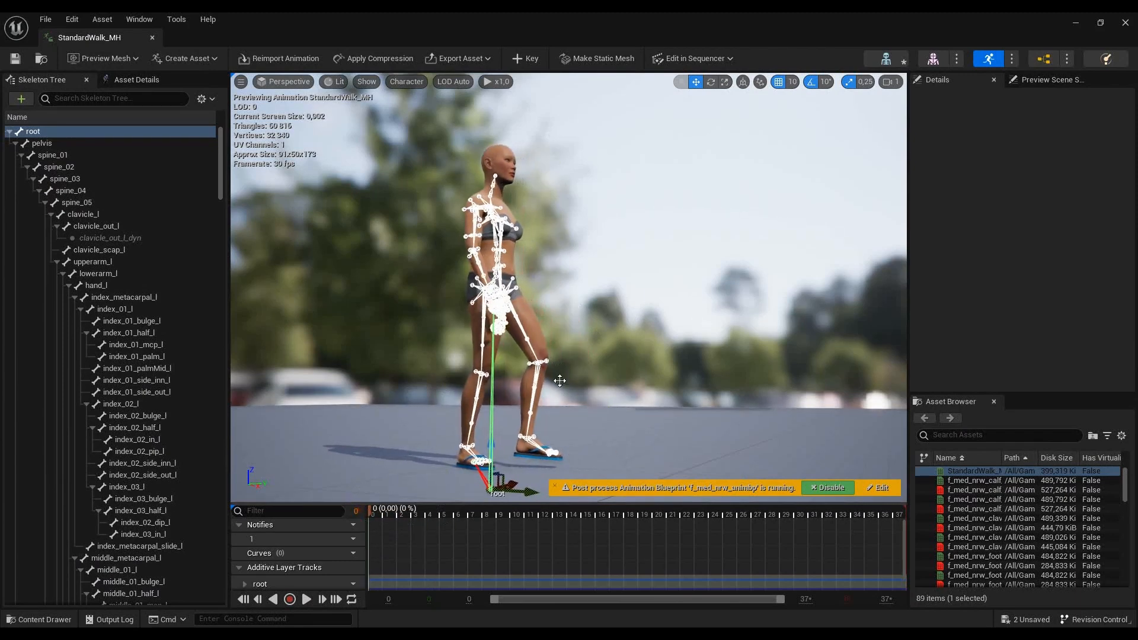
pyautogui.scroll(-3, 636, 296)
pyautogui.keyDown('alt'); pyautogui.moveTo(652, 303); pyautogui.dragTo(677, 308); pyautogui.keyUp('alt')
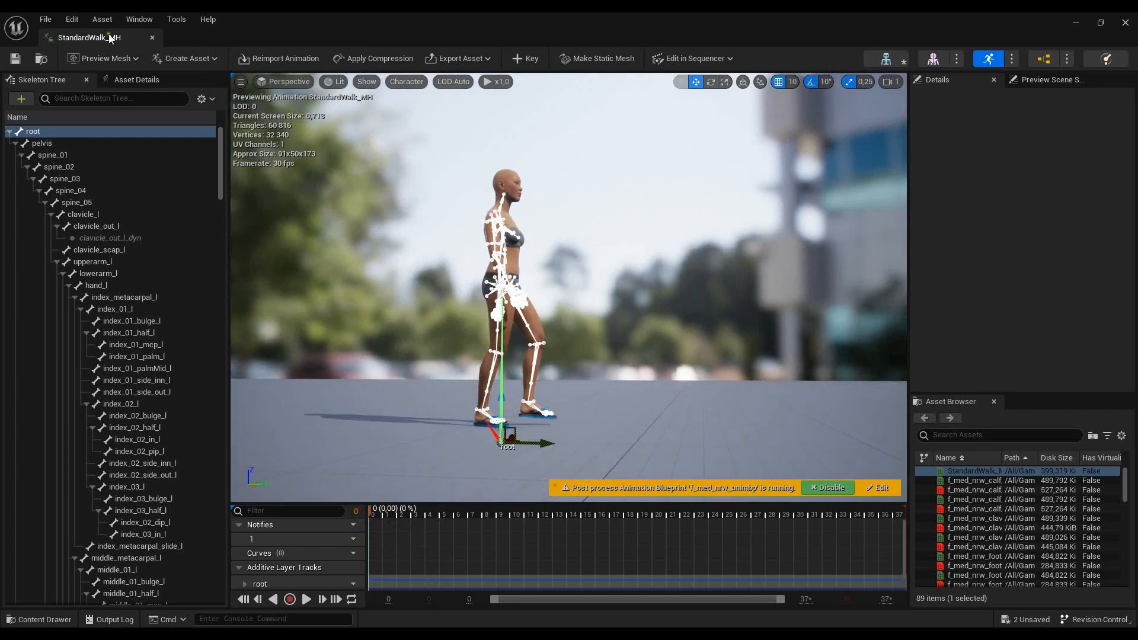
pyautogui.click(38, 130)
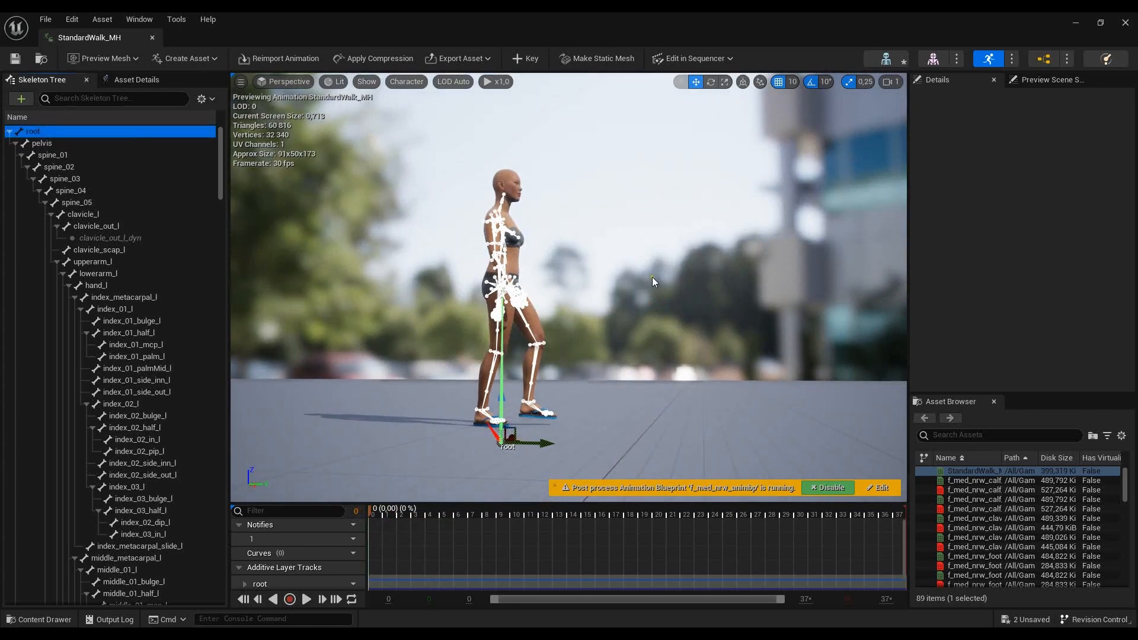
pyautogui.keyDown('alt'); pyautogui.moveTo(652, 277); pyautogui.dragTo(642, 284); pyautogui.keyUp('alt')
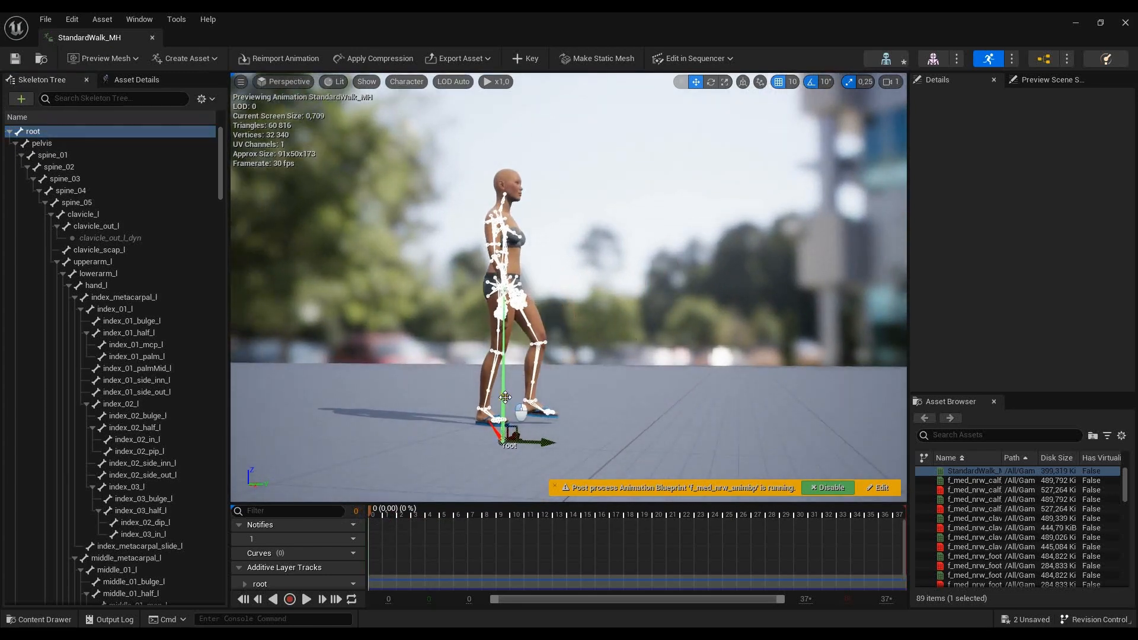
# - Raise the root bone slightly, key it at frame 0 and save the animation
pyautogui.moveTo(506, 397); pyautogui.dragTo(511, 395)
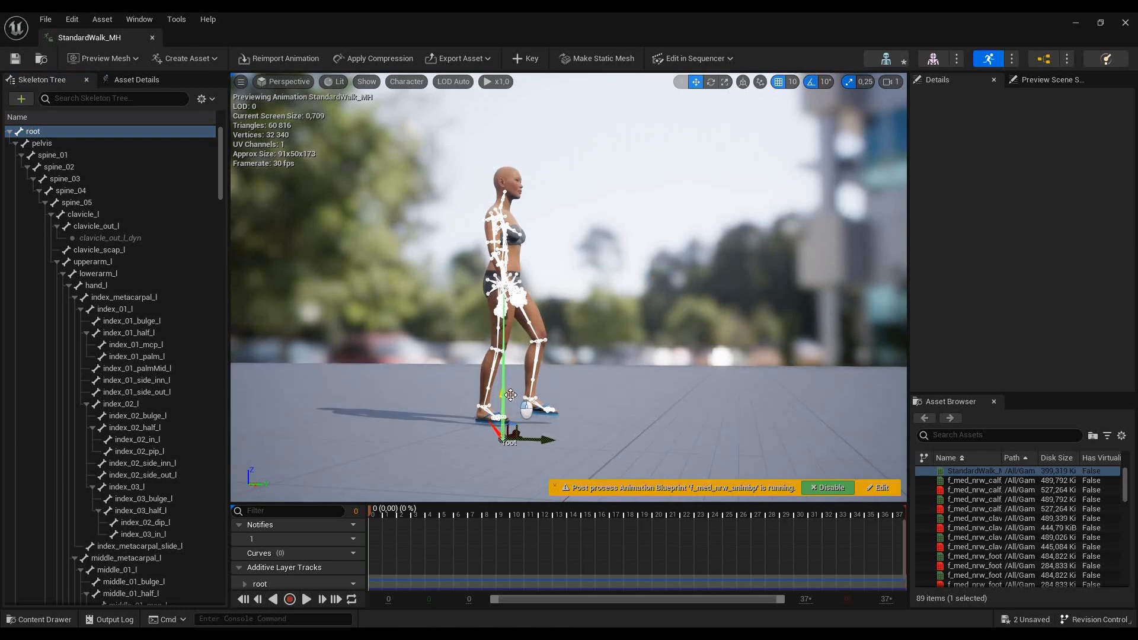
pyautogui.click(540, 447)
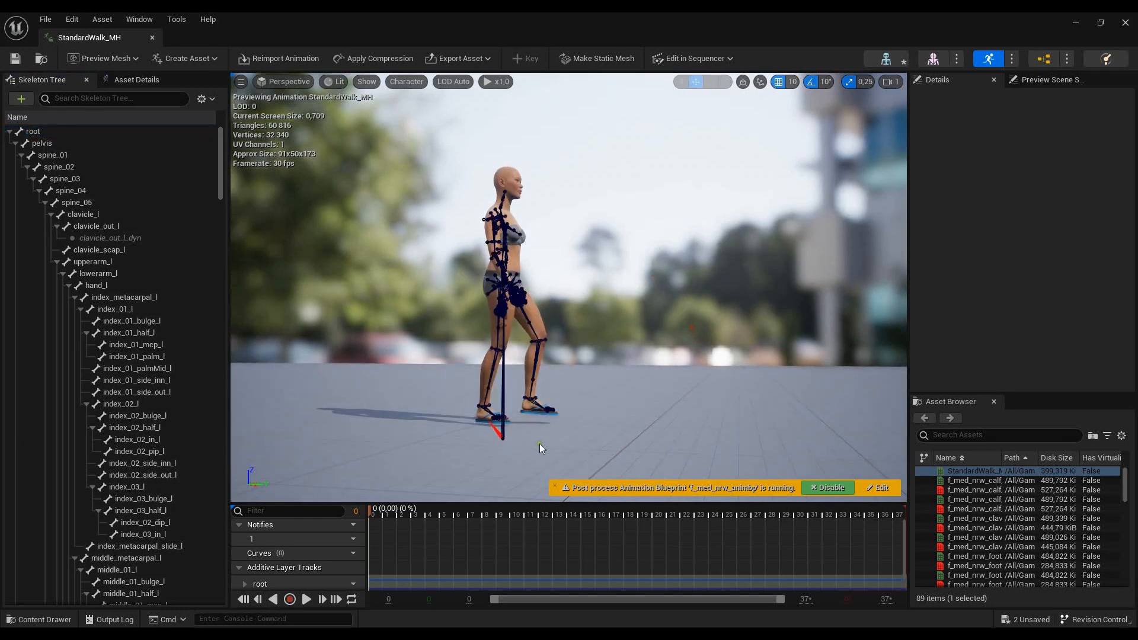
pyautogui.click(500, 440)
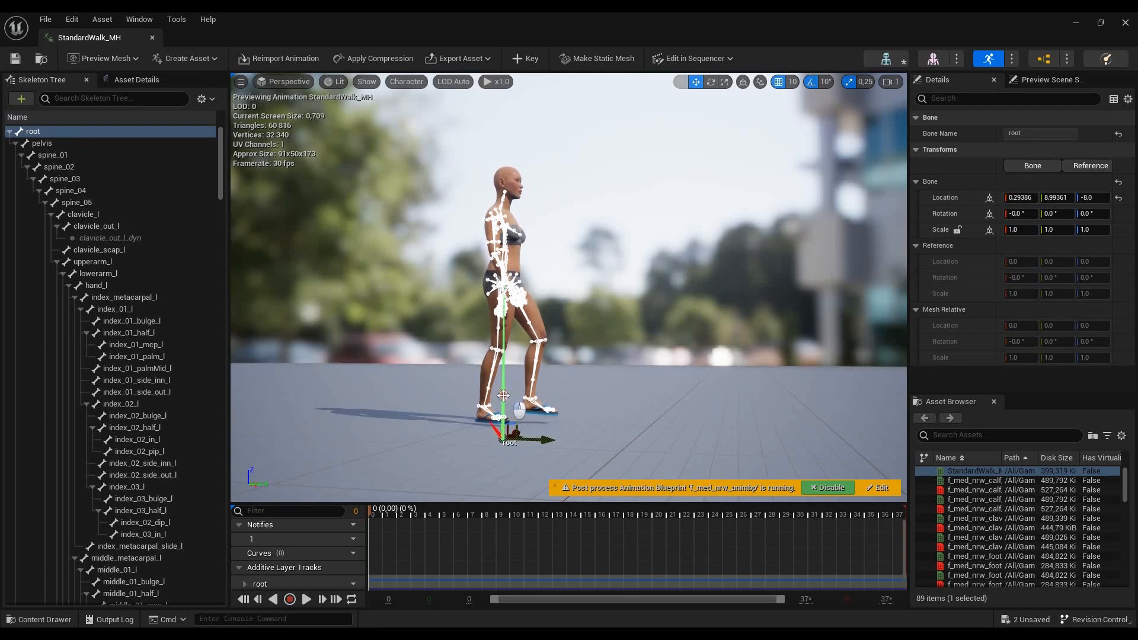
pyautogui.click(530, 61)
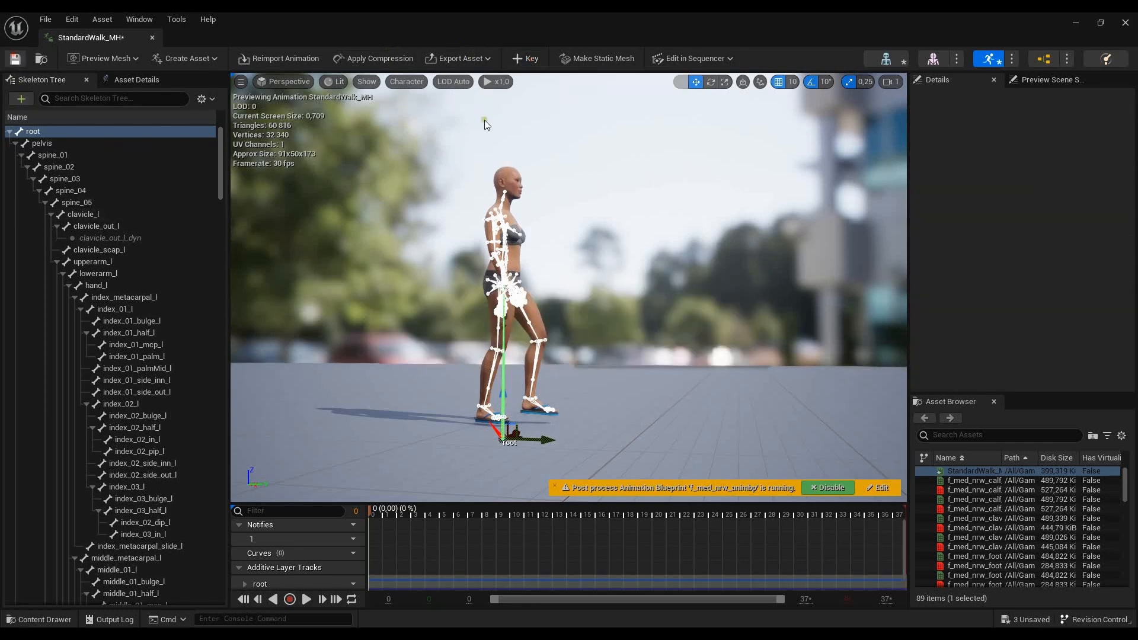
# - Back in the level, reapply StandardWalk_MH to BP_rachelle's Body and compare her foot height with the mannequins
pyautogui.click(1078, 22)
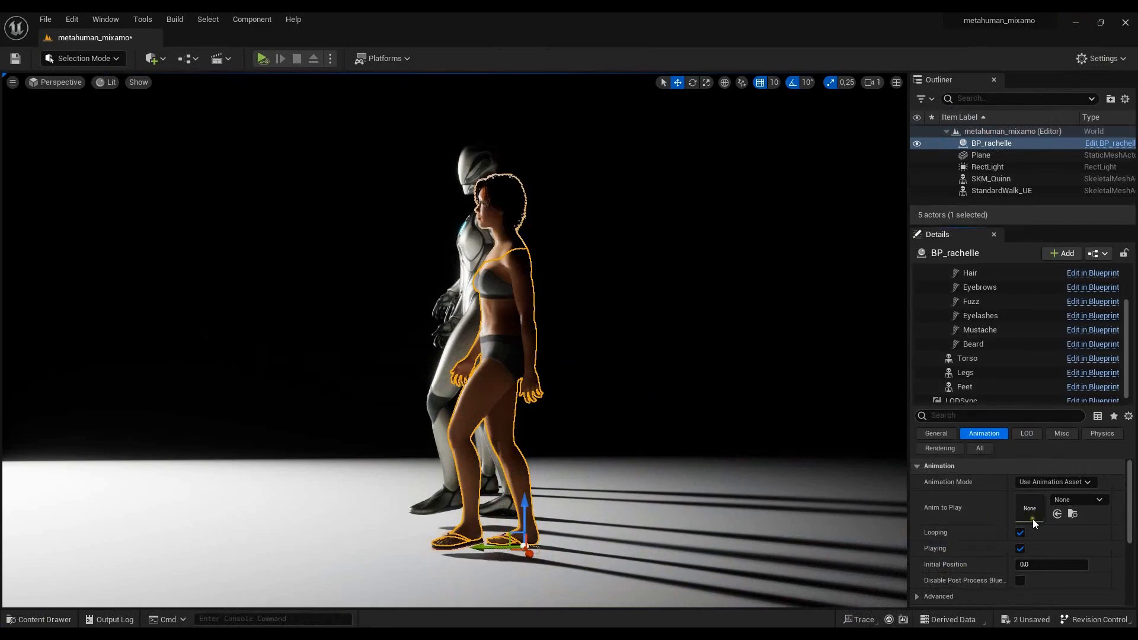
pyautogui.click(1058, 515)
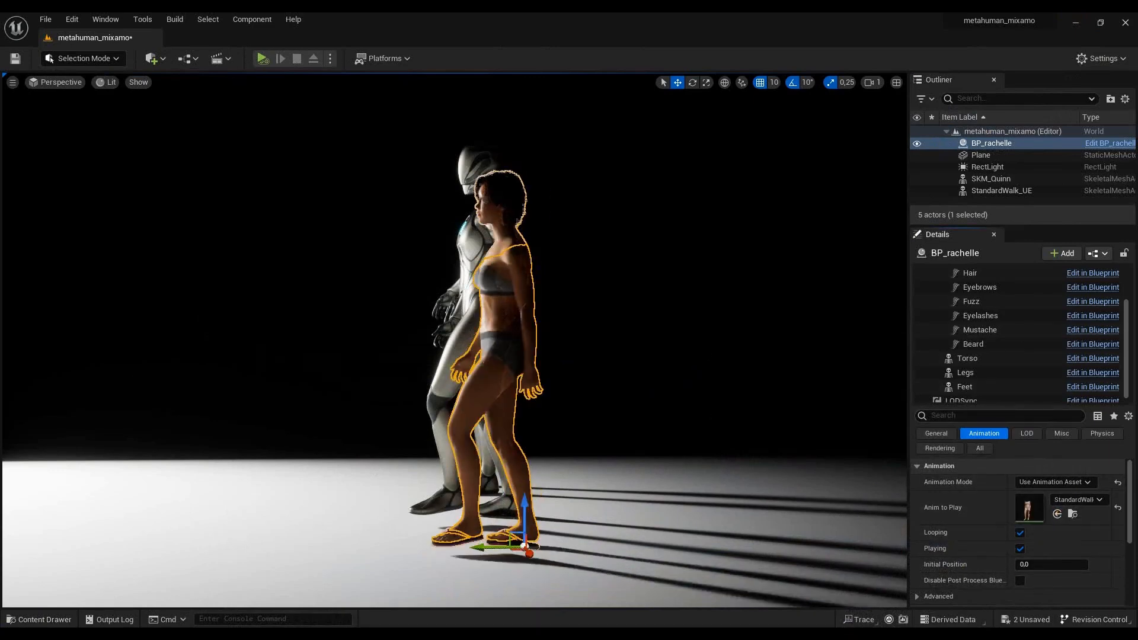
pyautogui.keyDown('alt'); pyautogui.moveTo(709, 358); pyautogui.dragTo(808, 345); pyautogui.keyUp('alt')
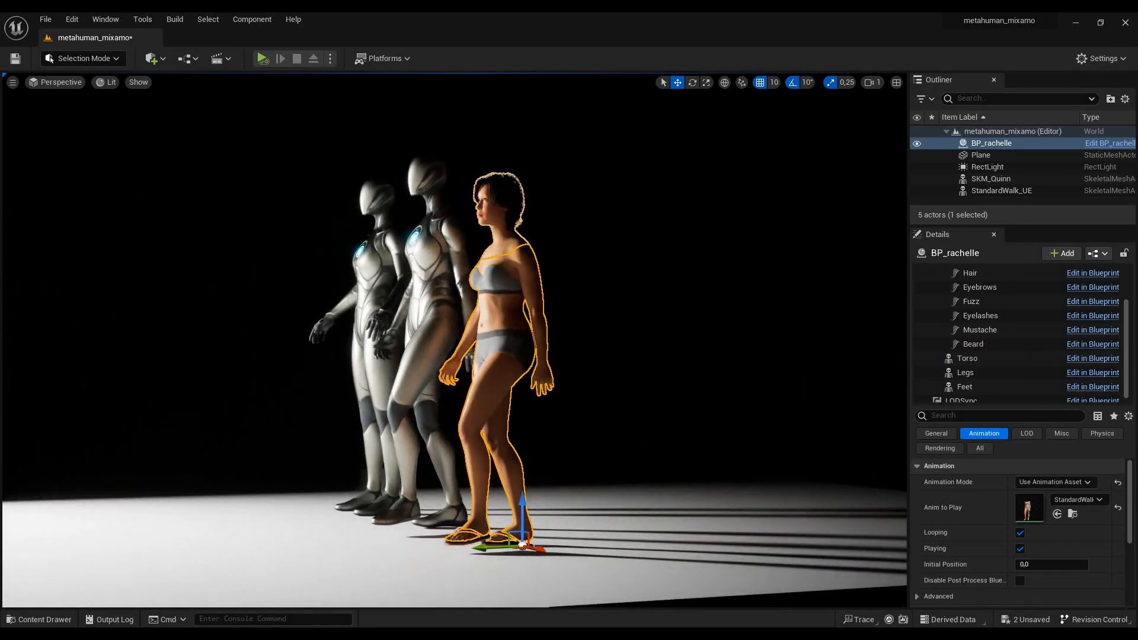
# - Reopen the StandardWalk_MH animation and examine the character's feet and root bone close up from the side and front
pyautogui.click(482, 583)
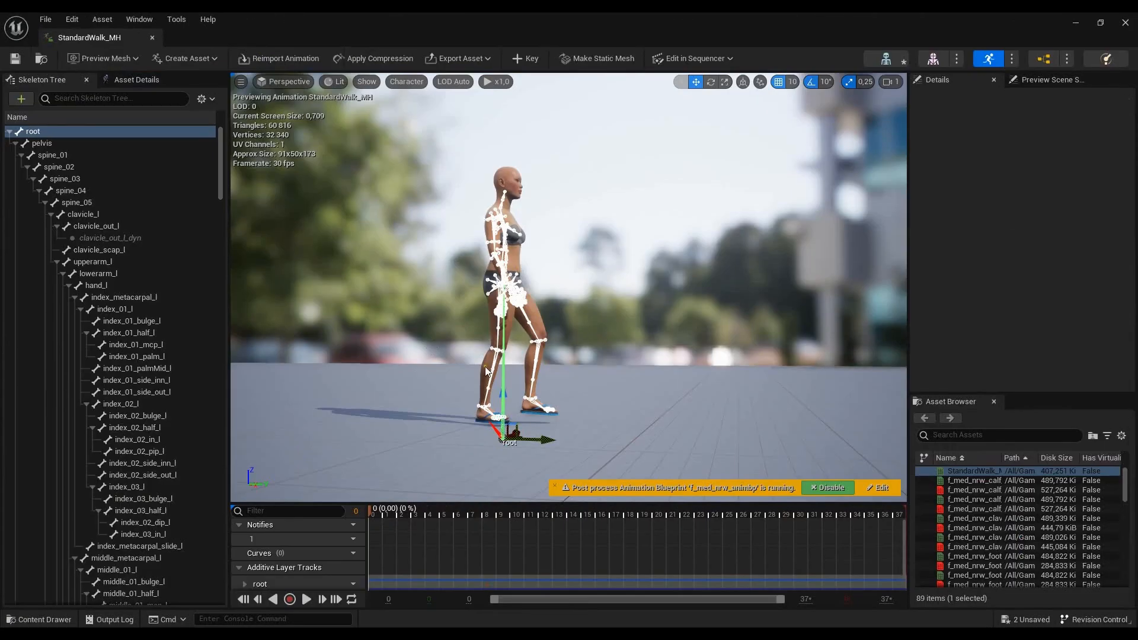
pyautogui.scroll(8, 493, 469)
pyautogui.moveTo(599, 376)
pyautogui.keyDown('alt'); pyautogui.mouseDown()
pyautogui.moveTo(595, 314)
pyautogui.moveTo(592, 367)
pyautogui.mouseUp(); pyautogui.keyUp('alt')
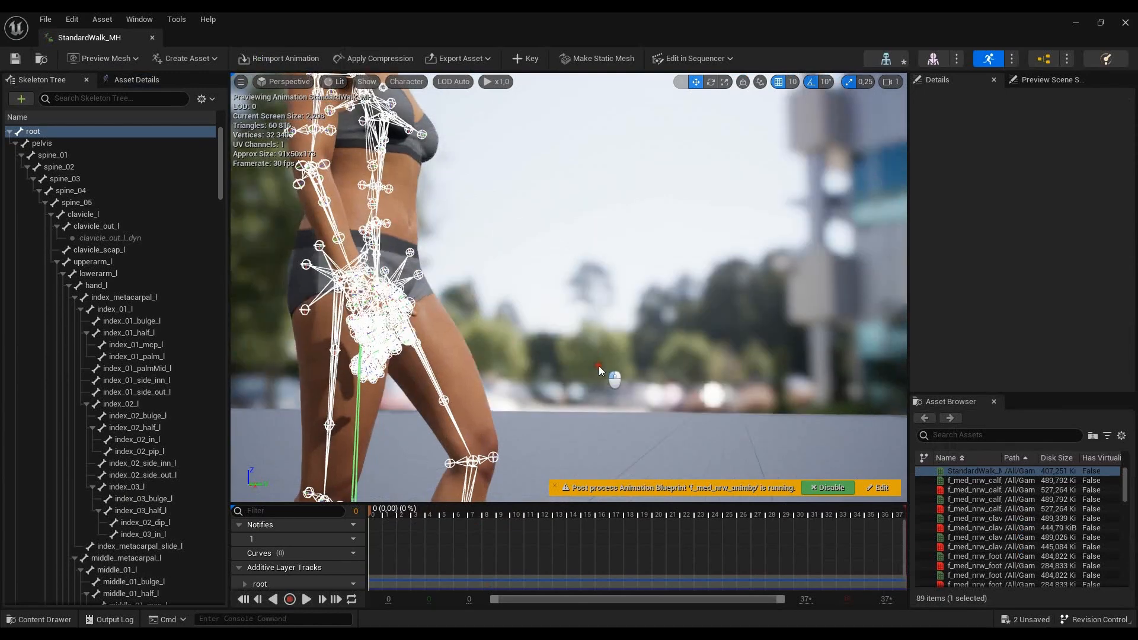
pyautogui.moveTo(593, 368); pyautogui.dragTo(555, 298, button='middle')
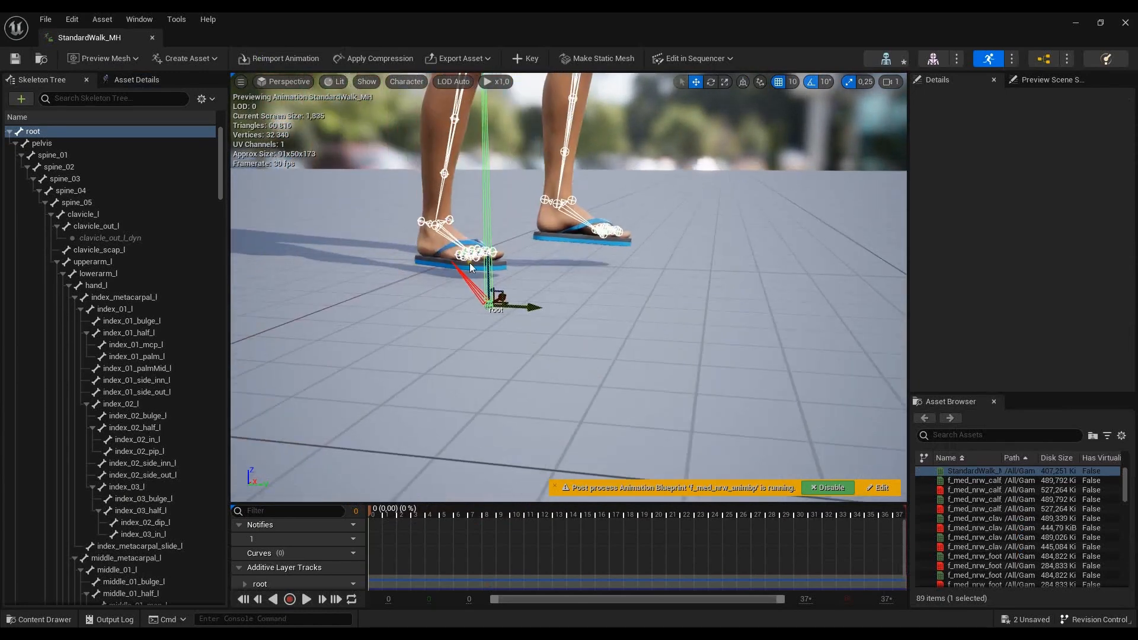
pyautogui.keyDown('alt'); pyautogui.moveTo(607, 293); pyautogui.dragTo(614, 291); pyautogui.keyUp('alt')
pyautogui.keyDown('alt'); pyautogui.moveTo(745, 213); pyautogui.dragTo(667, 266); pyautogui.keyUp('alt')
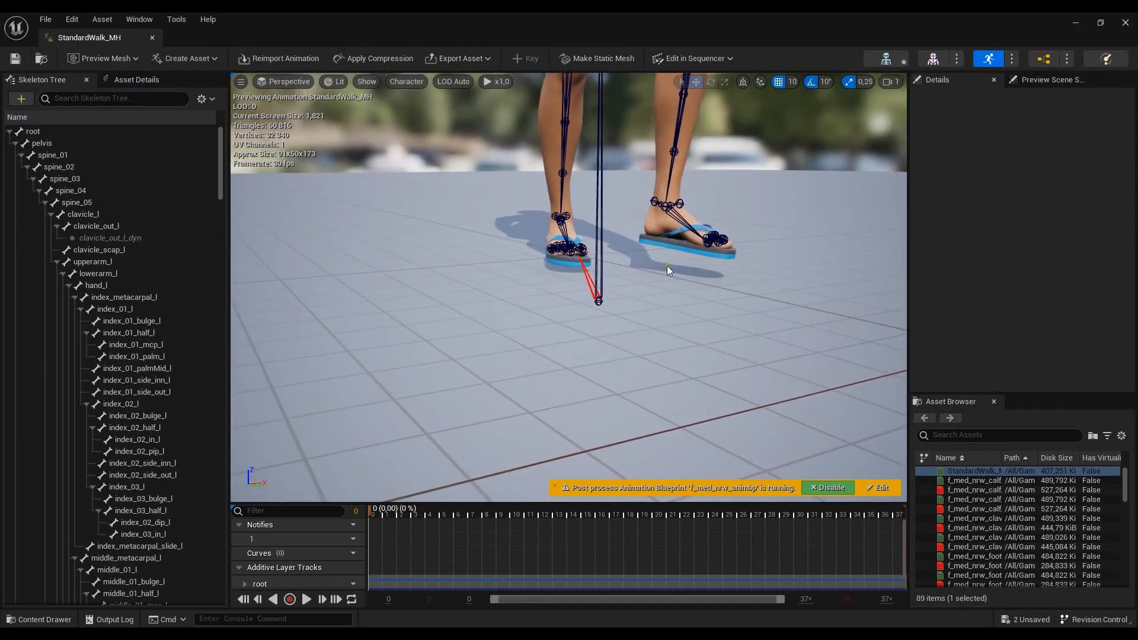
# - Adjust the root bone's vertical location to -8.0 at frame 0, key it and save the animation
pyautogui.click(592, 283)
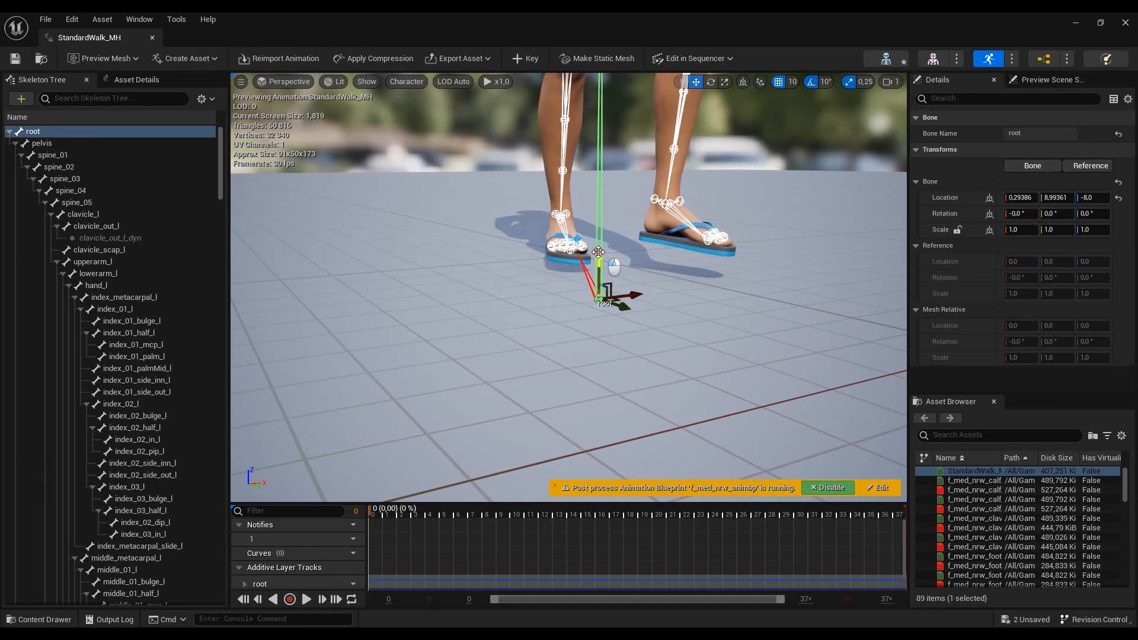
pyautogui.moveTo(525, 286); pyautogui.dragTo(637, 274)
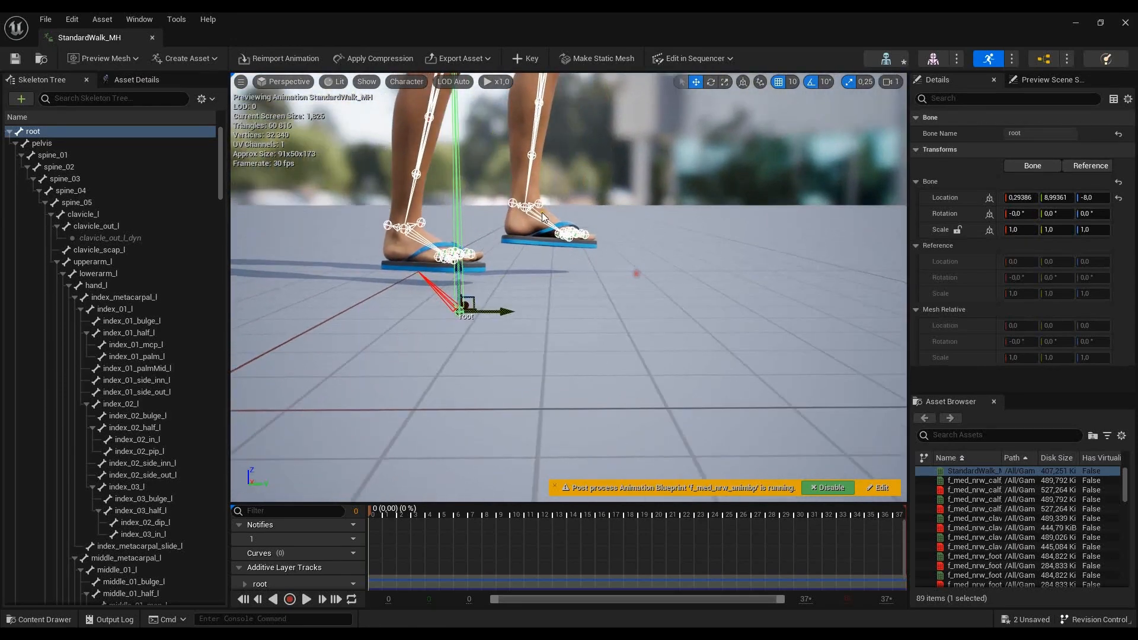
pyautogui.click(526, 58)
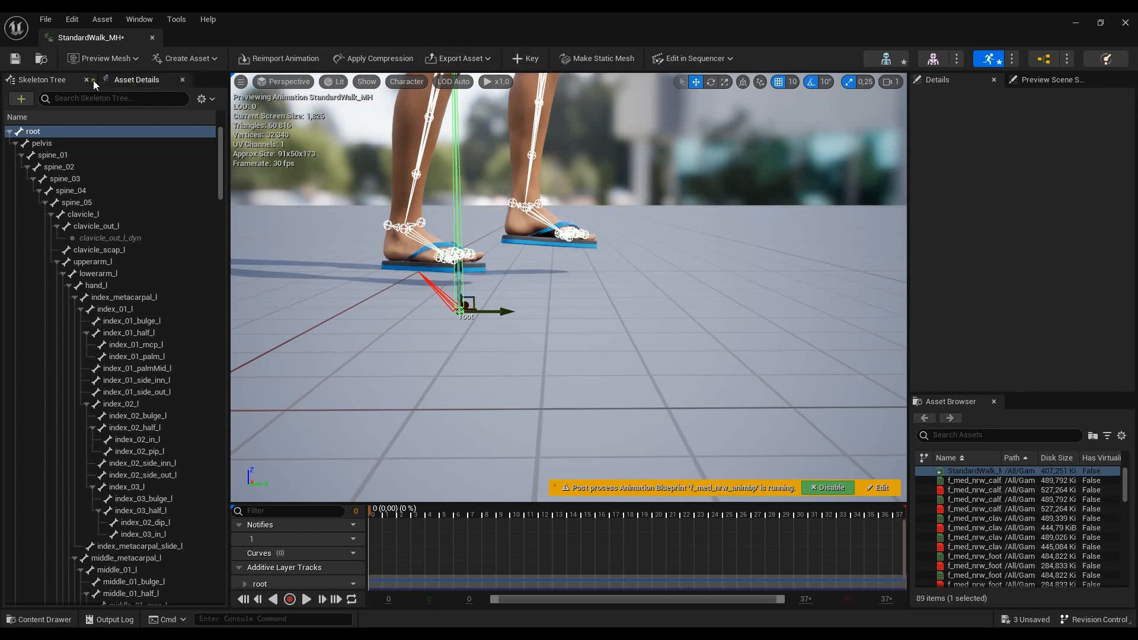
pyautogui.click(15, 58)
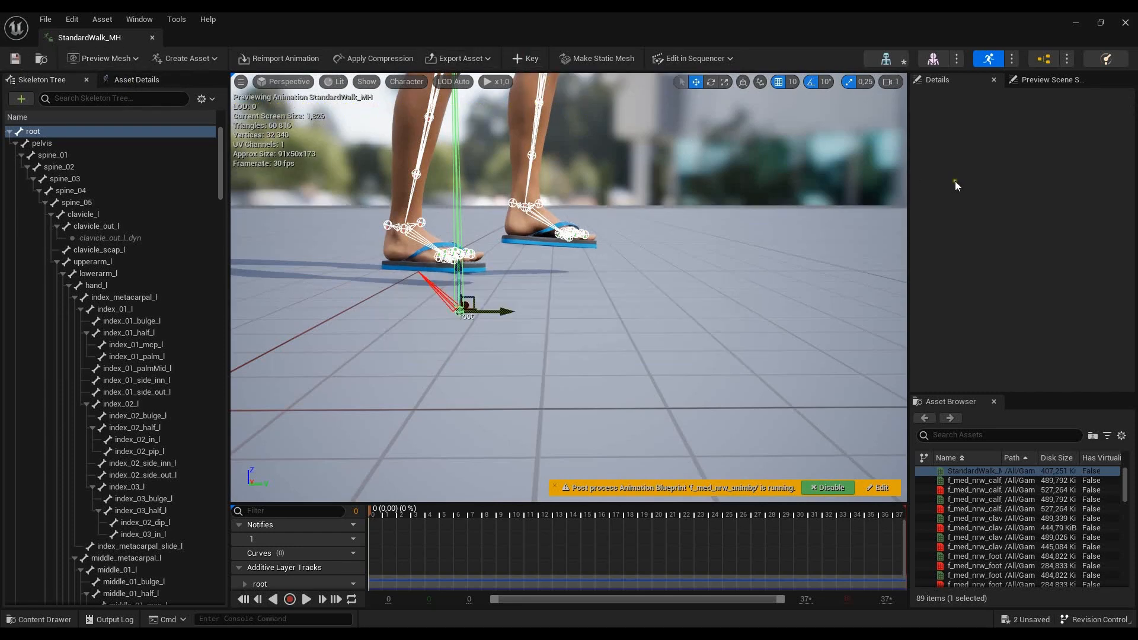
# - Return to the level and reapply StandardWalk_MH as the animation to play on BP_rachelle's Body component
pyautogui.click(1075, 22)
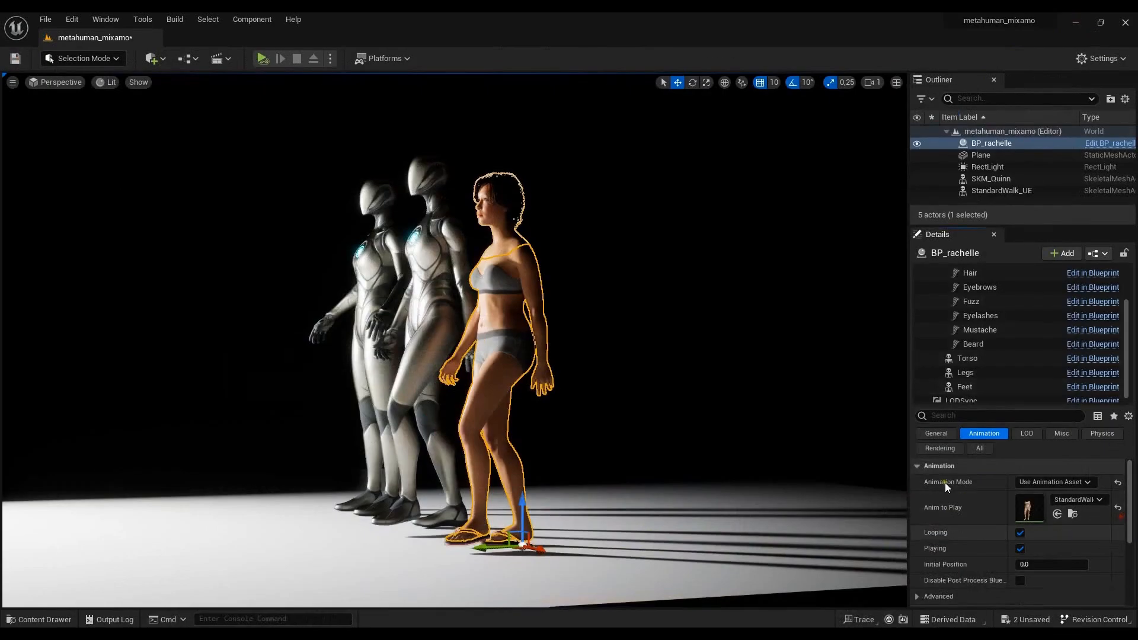
pyautogui.click(1119, 507)
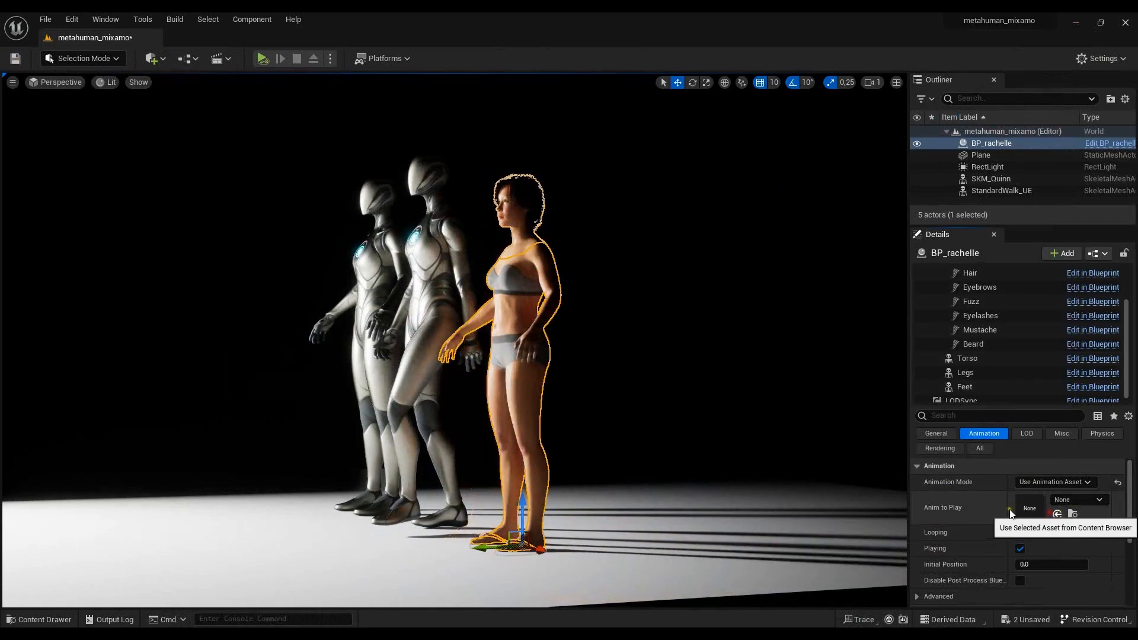
pyautogui.keyDown('alt'); pyautogui.moveTo(655, 319); pyautogui.dragTo(860, 356); pyautogui.keyUp('alt')
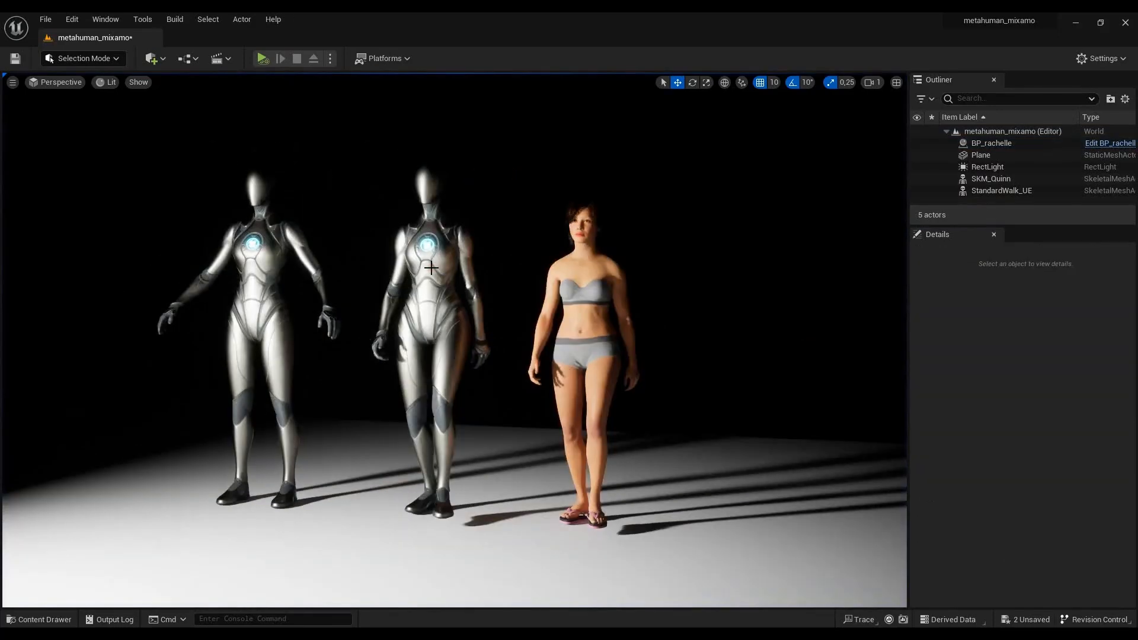
# - Delete the StandardWalk_UE and SKM_Quinn mannequins from the level
pyautogui.click(431, 267)
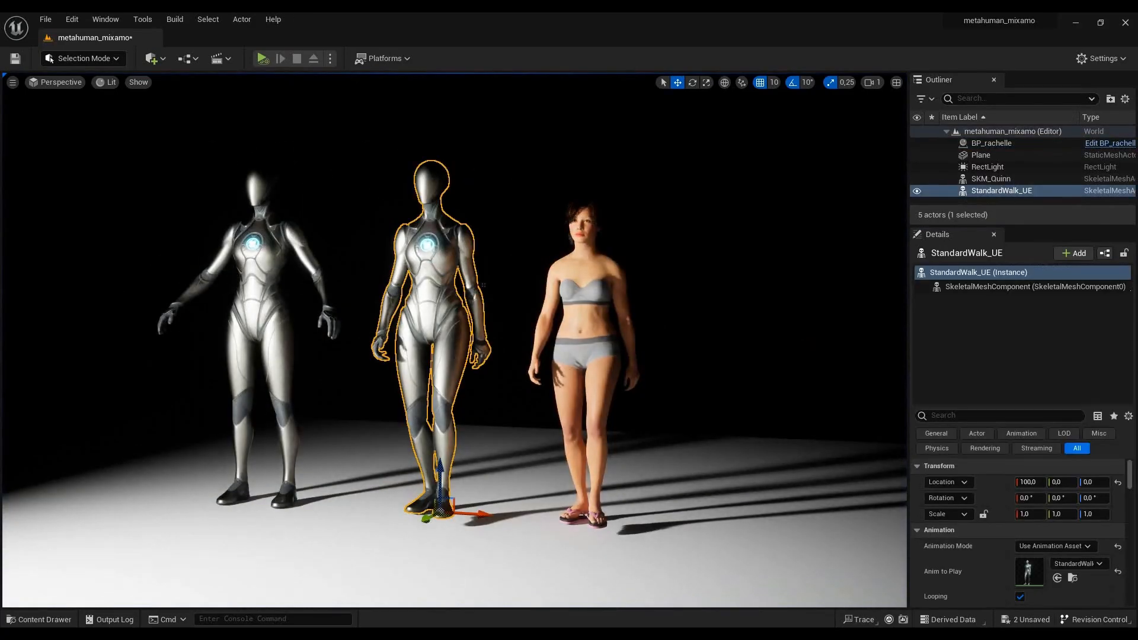
pyautogui.press('Delete')
pyautogui.click(261, 255)
pyautogui.press('Delete')
# - Select BP_rachelle, play the level to review her walk from the front and side, and stop the playback
pyautogui.click(585, 327)
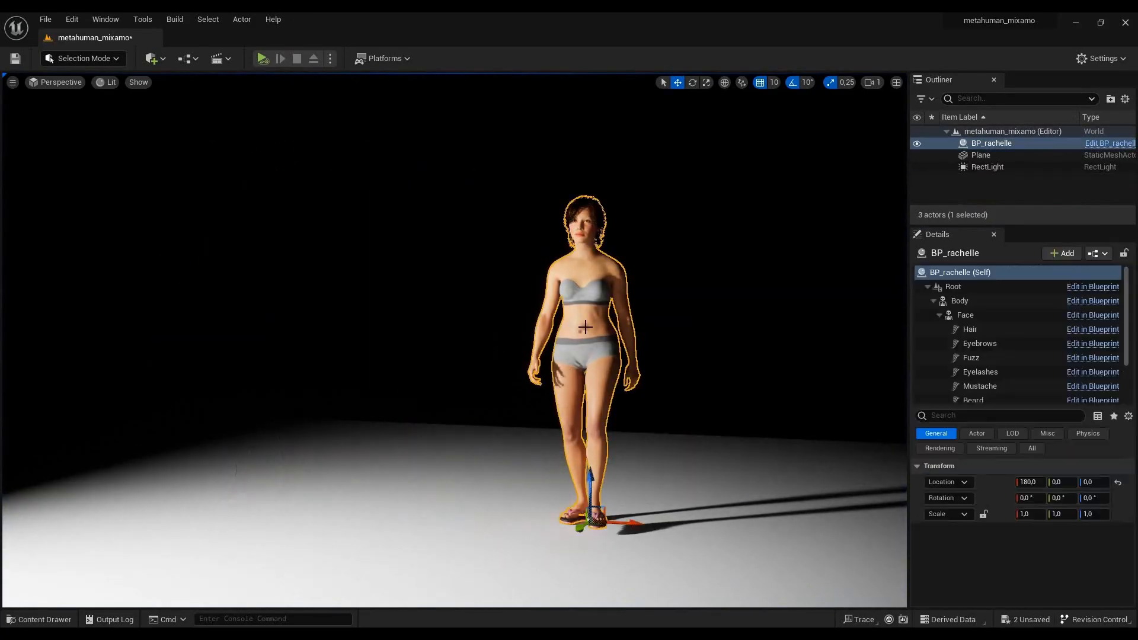
pyautogui.click(260, 58)
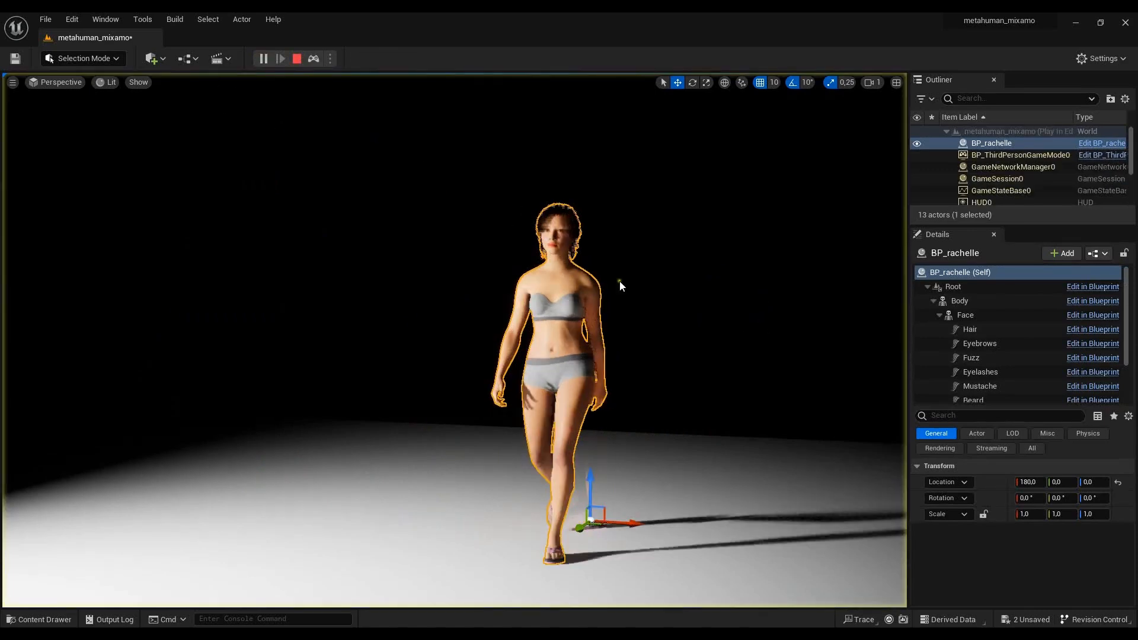
pyautogui.click(777, 319)
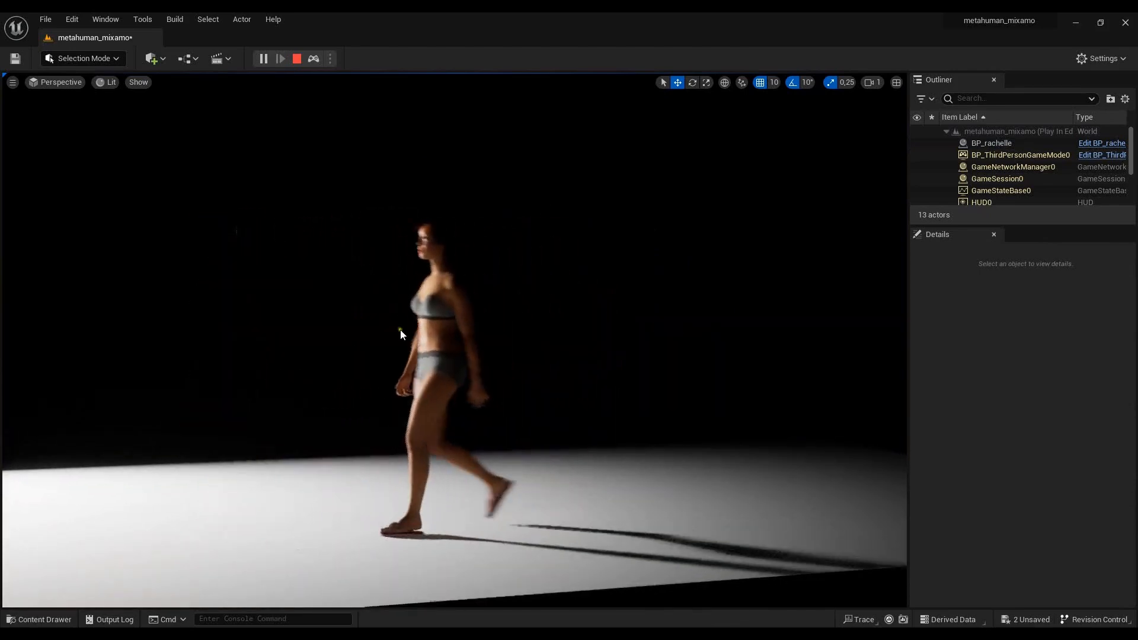
pyautogui.moveTo(258, 339); pyautogui.dragTo(399, 332)
pyautogui.moveTo(765, 338); pyautogui.dragTo(617, 343)
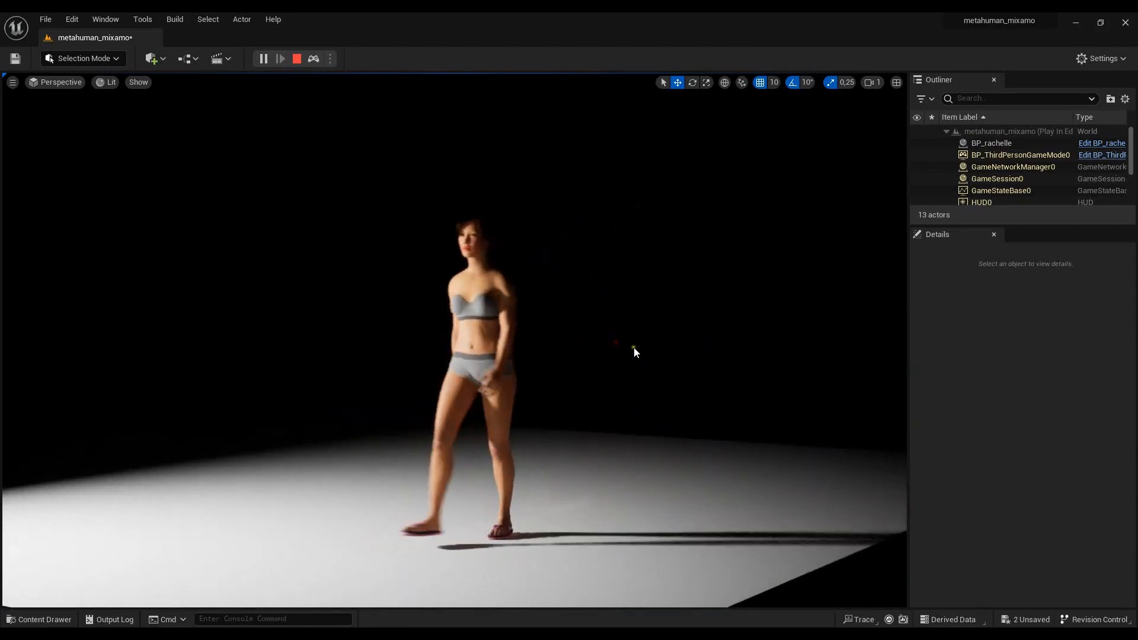
pyautogui.click(297, 59)
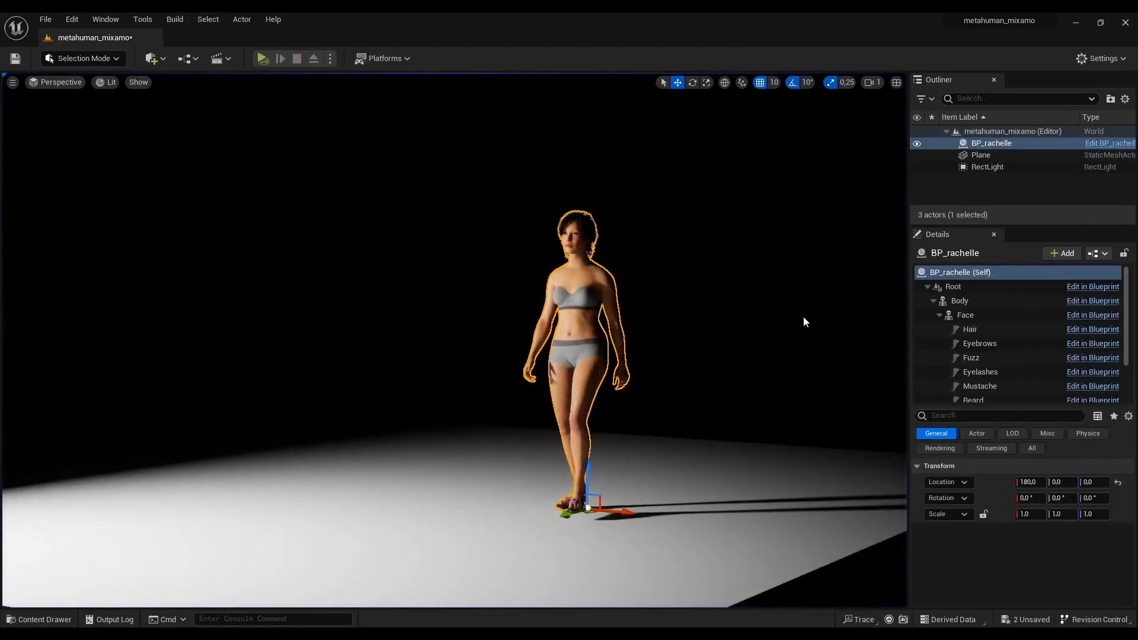
pyautogui.moveTo(802, 315); pyautogui.dragTo(811, 351)
pyautogui.scroll(1, 724, 359)
pyautogui.keyDown('alt'); pyautogui.moveTo(721, 378); pyautogui.dragTo(805, 379); pyautogui.keyUp('alt')
pyautogui.keyDown('alt'); pyautogui.moveTo(364, 338); pyautogui.dragTo(452, 325); pyautogui.keyUp('alt')
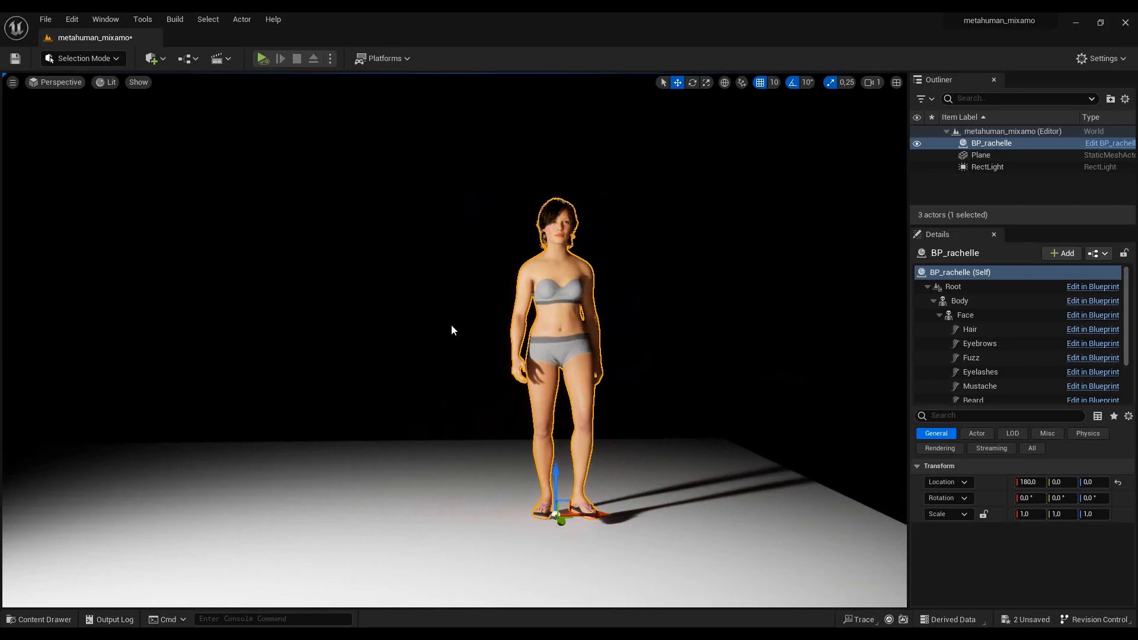